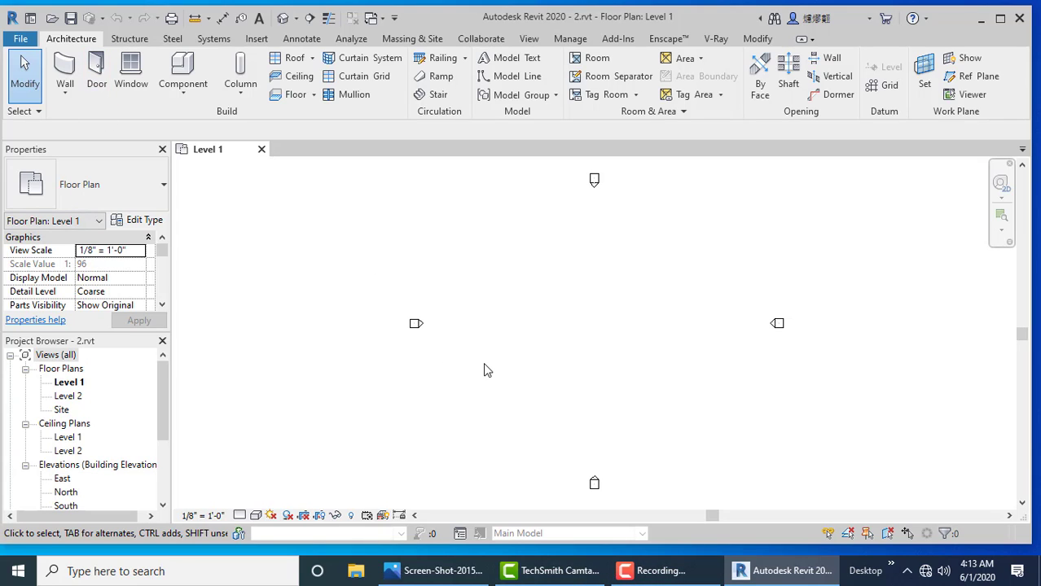
Step: In the East elevation, add Level 3 at 20'-0" and Level 4 at -3'-0" below Level 1
double_click(61, 478)
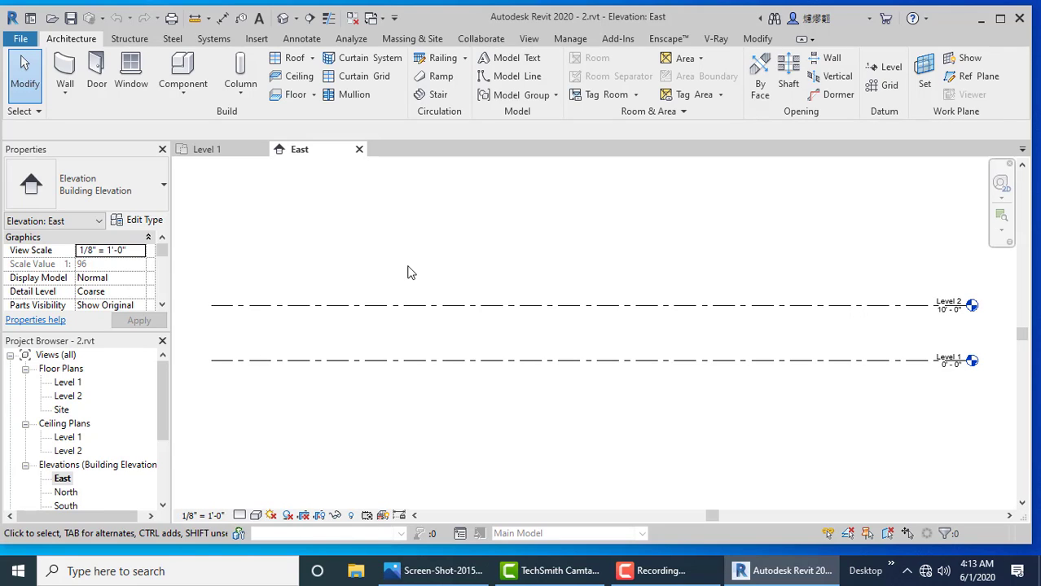
key("l")
key("l")
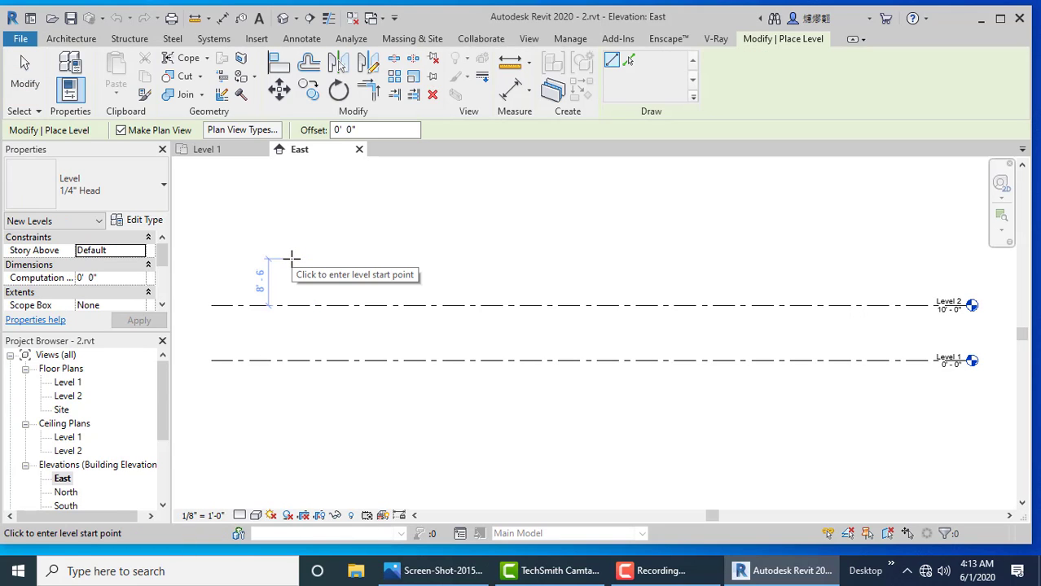
type("10")
key("Return")
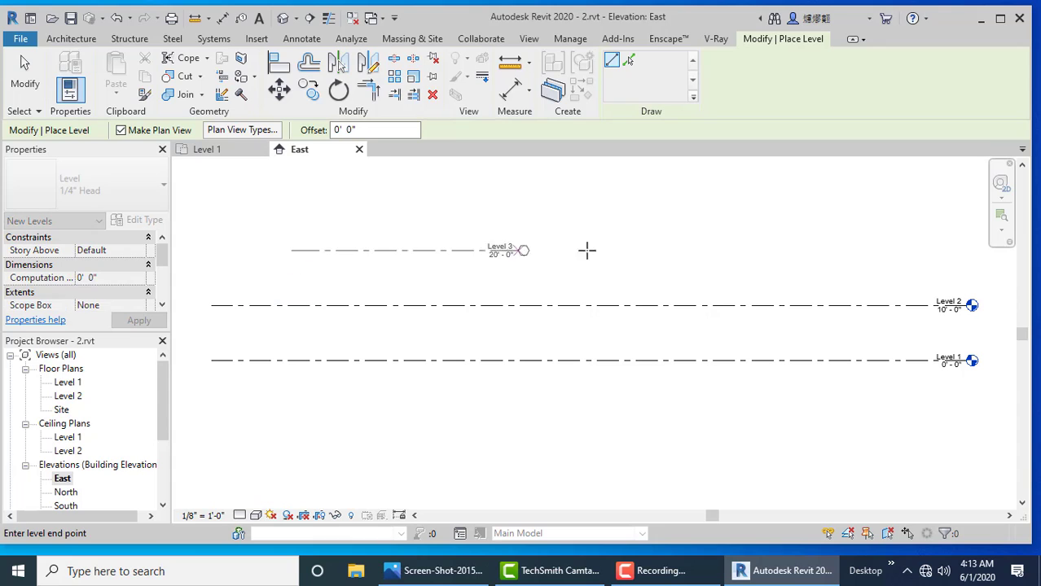
left_click(945, 250)
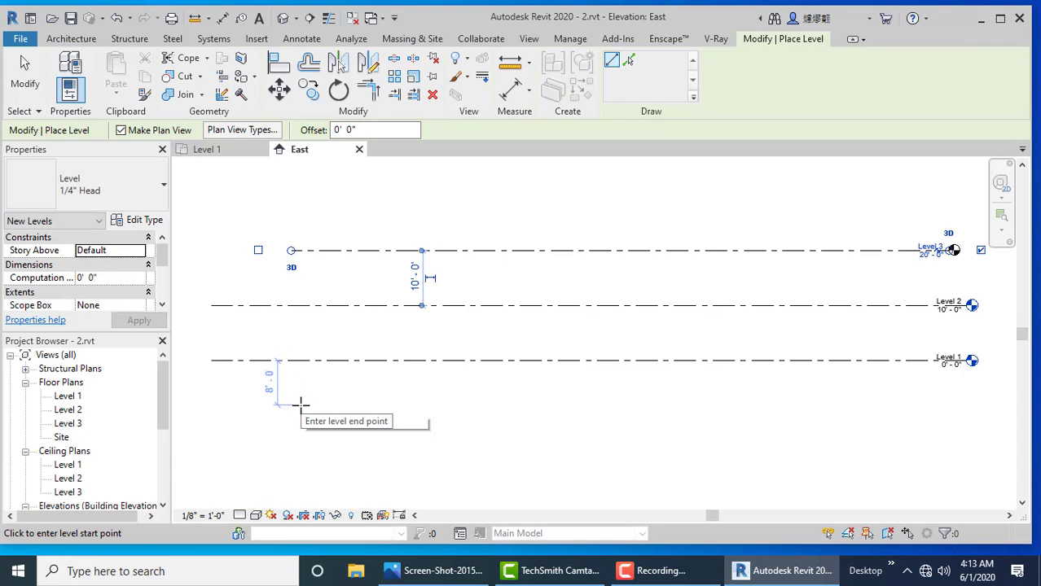
type("3")
key("Return")
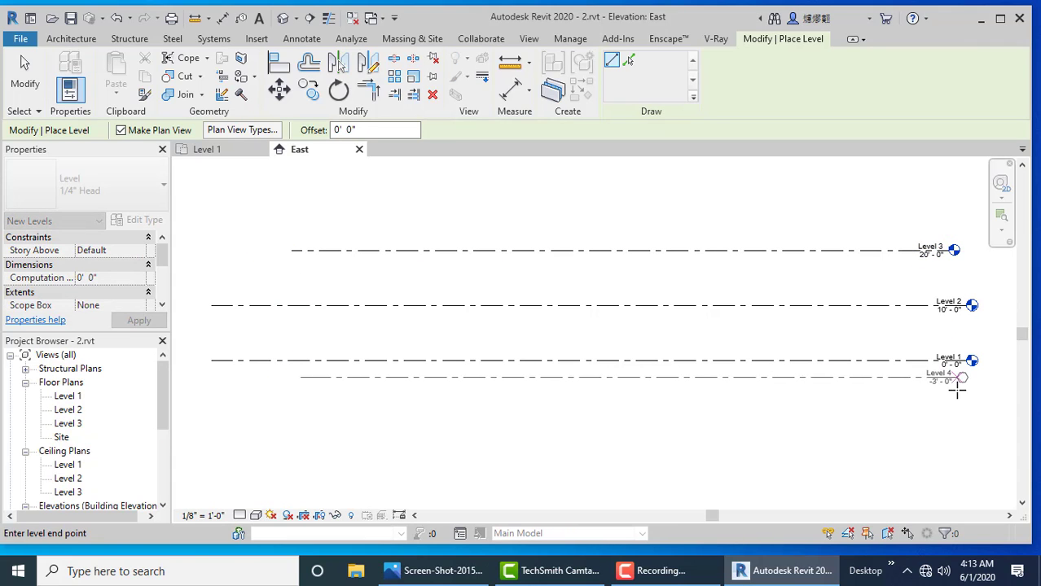
left_click(959, 379)
key("Escape")
key("Escape")
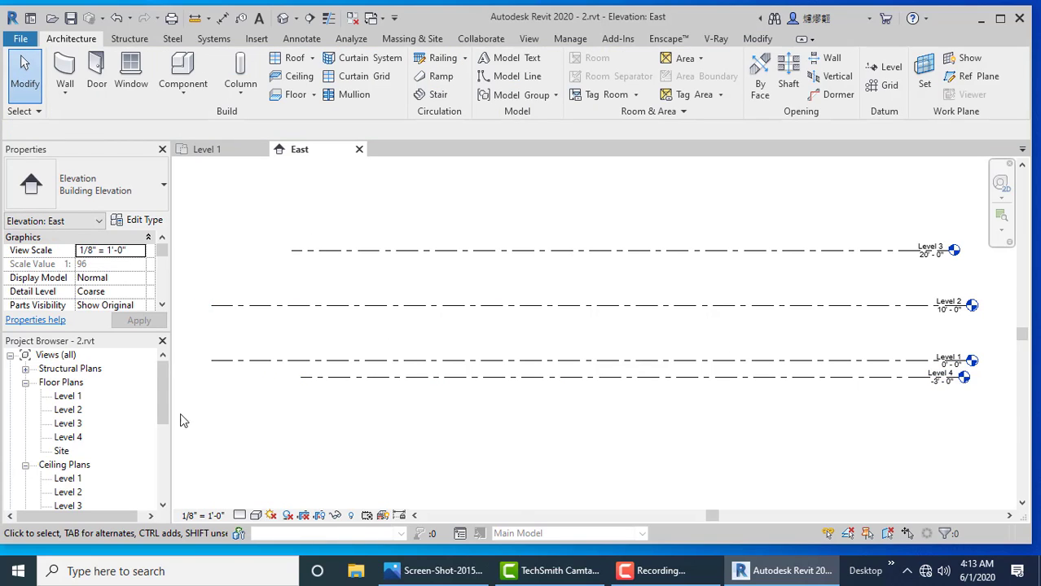
Step: On Level 1, start an architectural wall chain with a 16' first segment
double_click(72, 394)
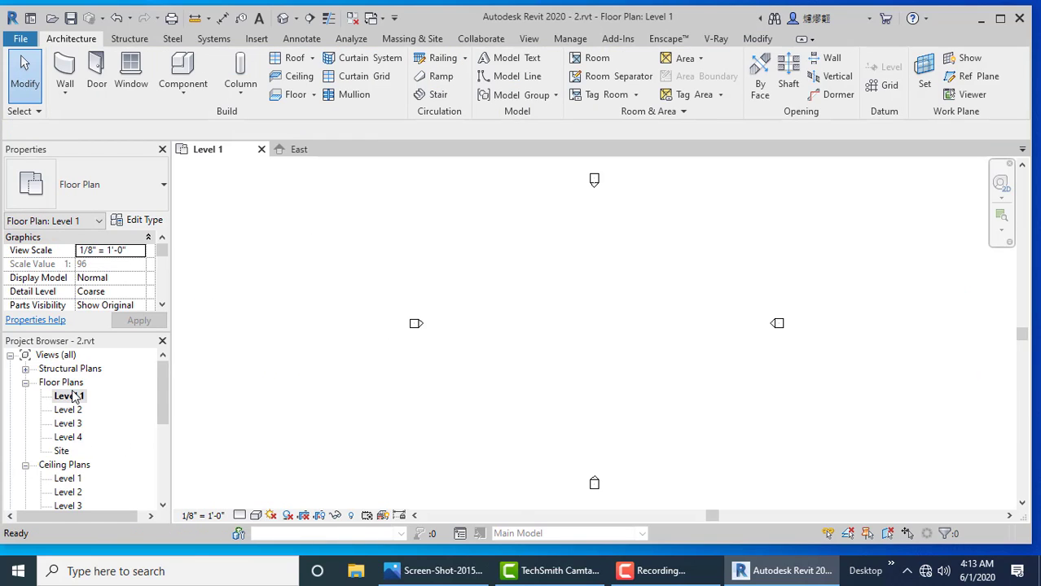
left_click(65, 95)
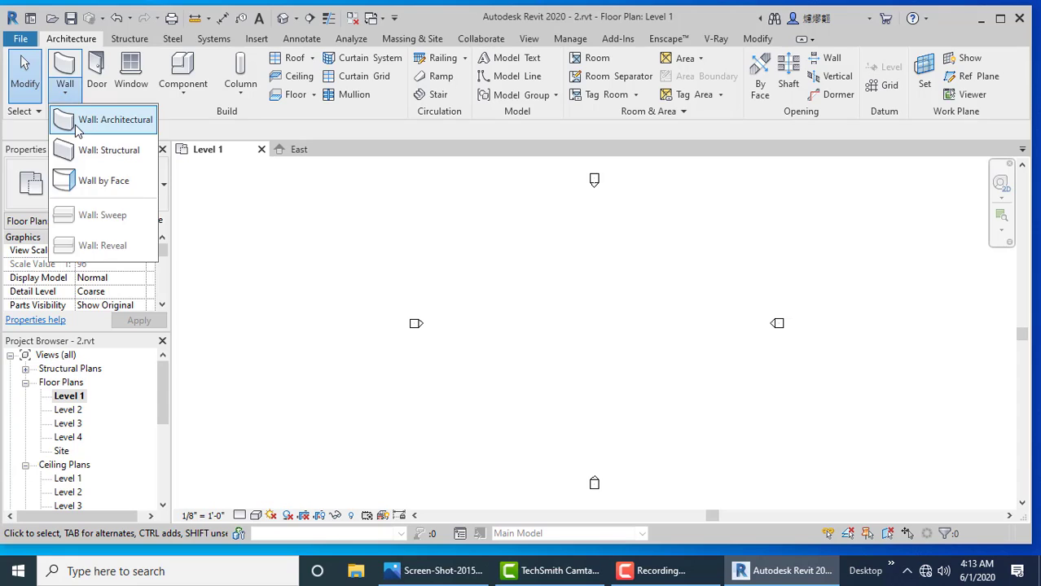
left_click(71, 114)
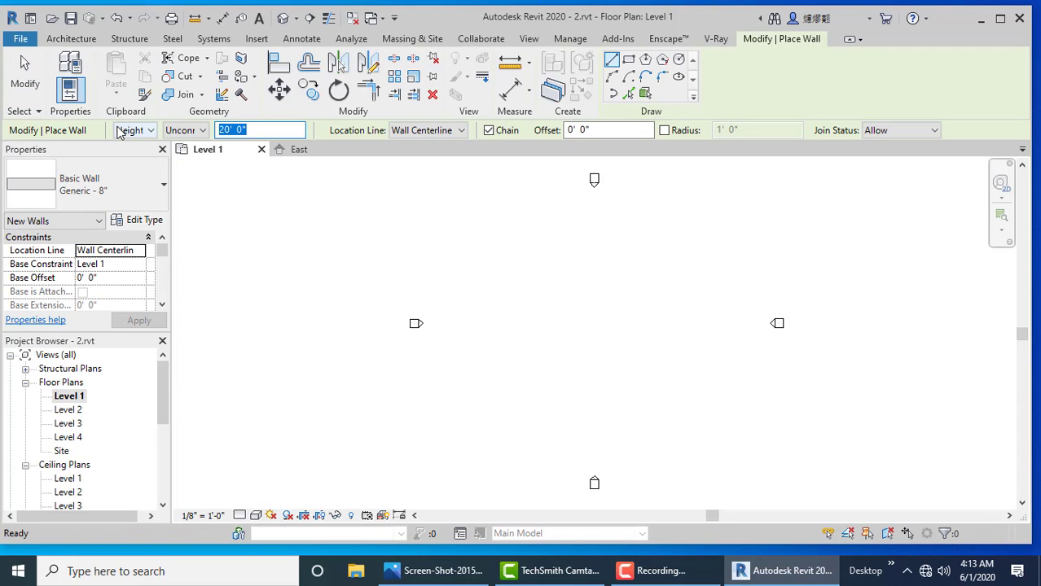
left_click(498, 287)
type("16")
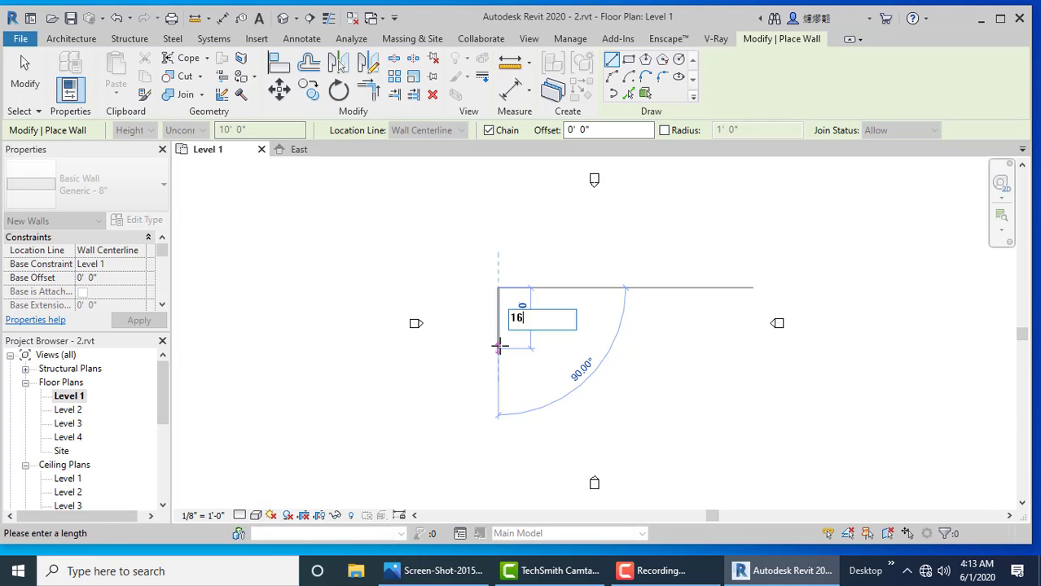
key("Return")
Step: Continue the walls with 16' and 32' segments and close the L-shaped loop
type("16")
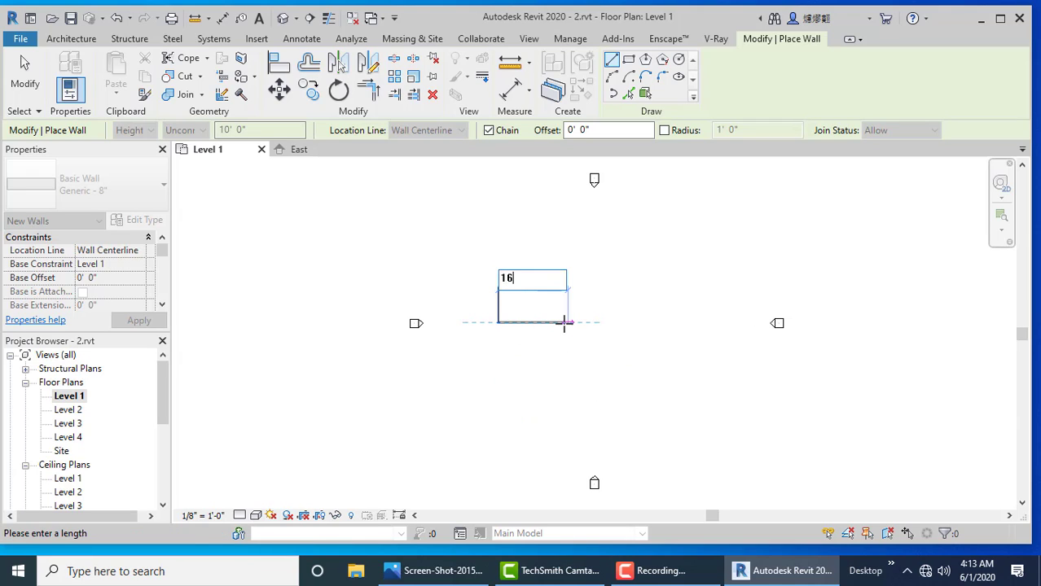
key("Return")
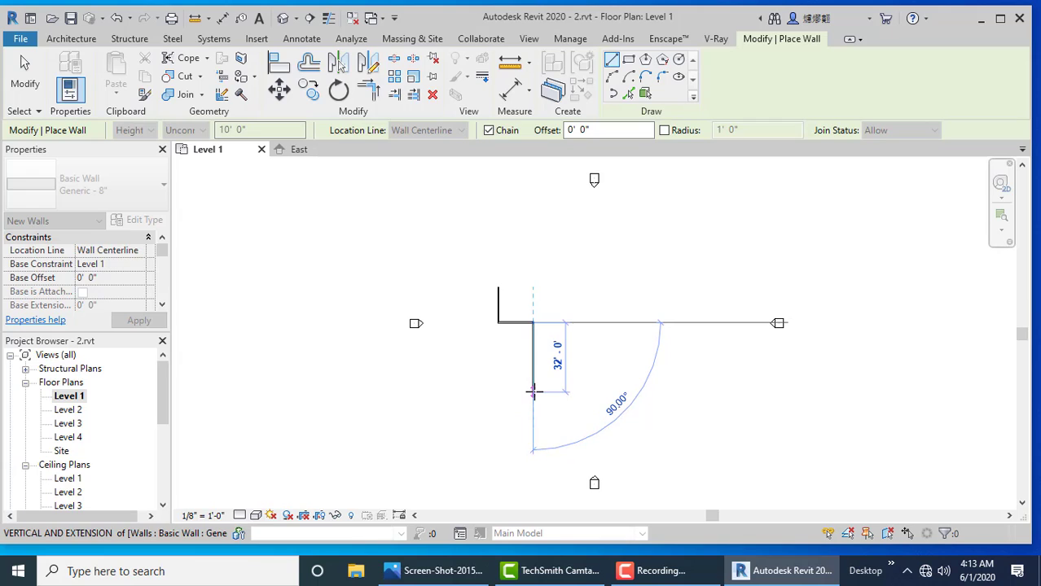
type("16")
key("Return")
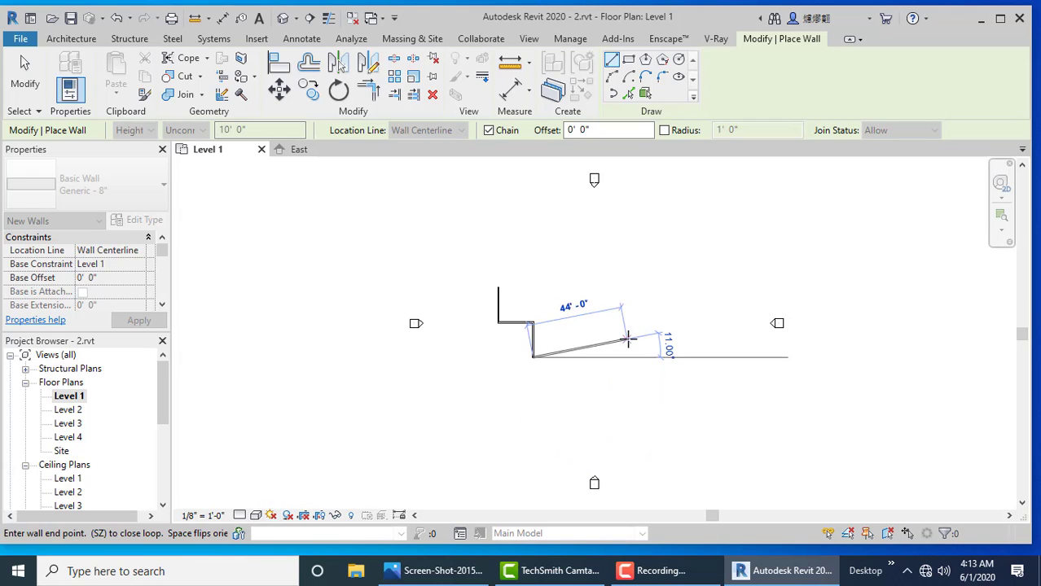
type("16")
key("Return")
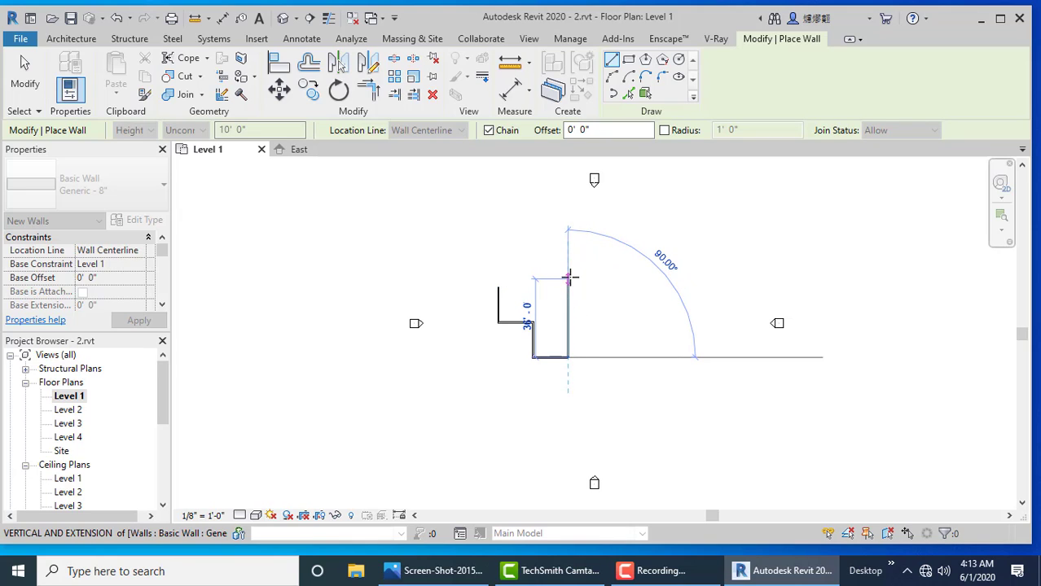
type("32")
key("Return")
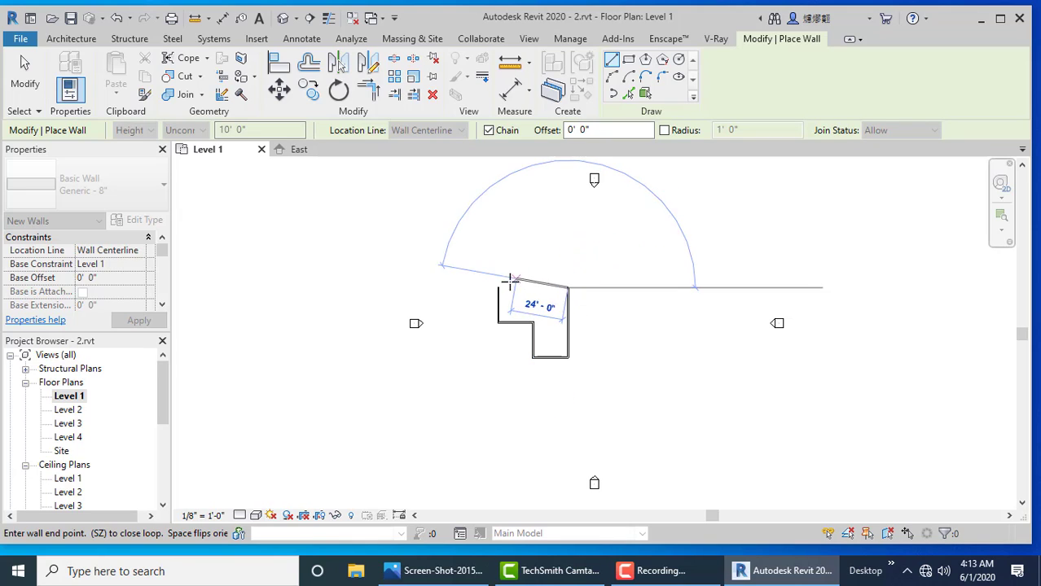
left_click(497, 287)
left_click(24, 75)
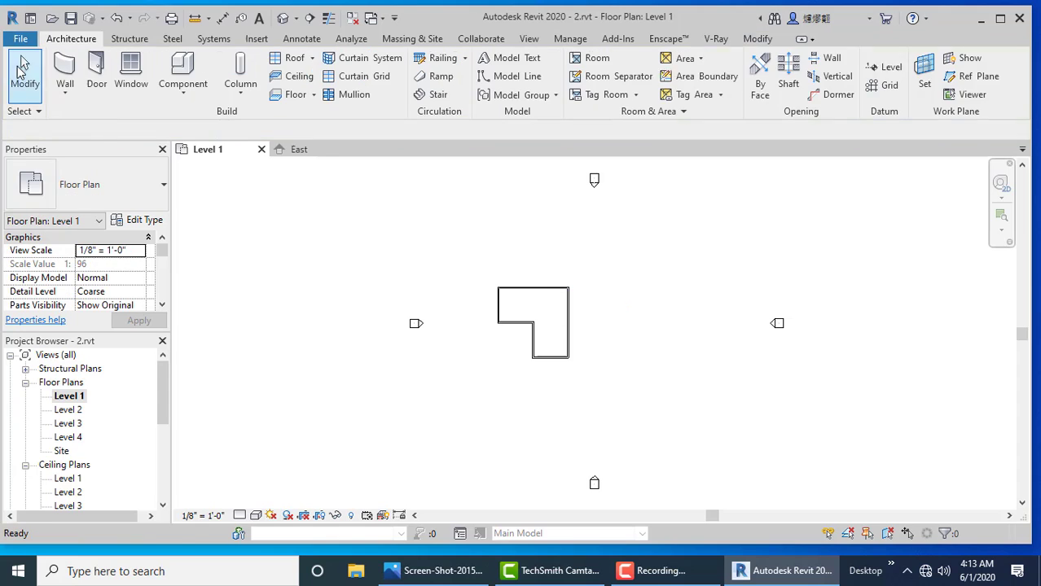
Step: Show the default 3D view in Realistic style and select a wall
left_click(281, 18)
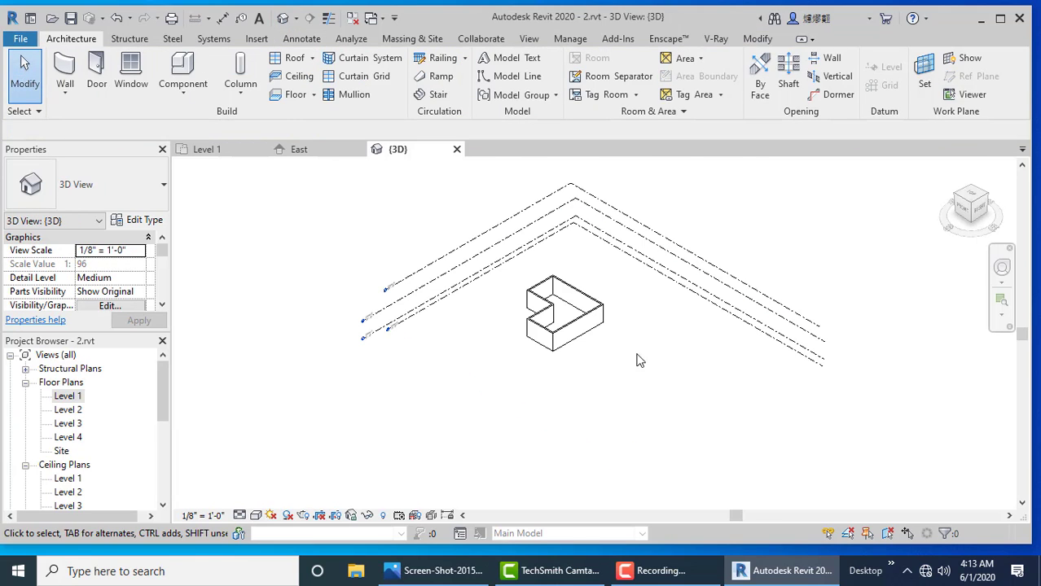
left_click(261, 517)
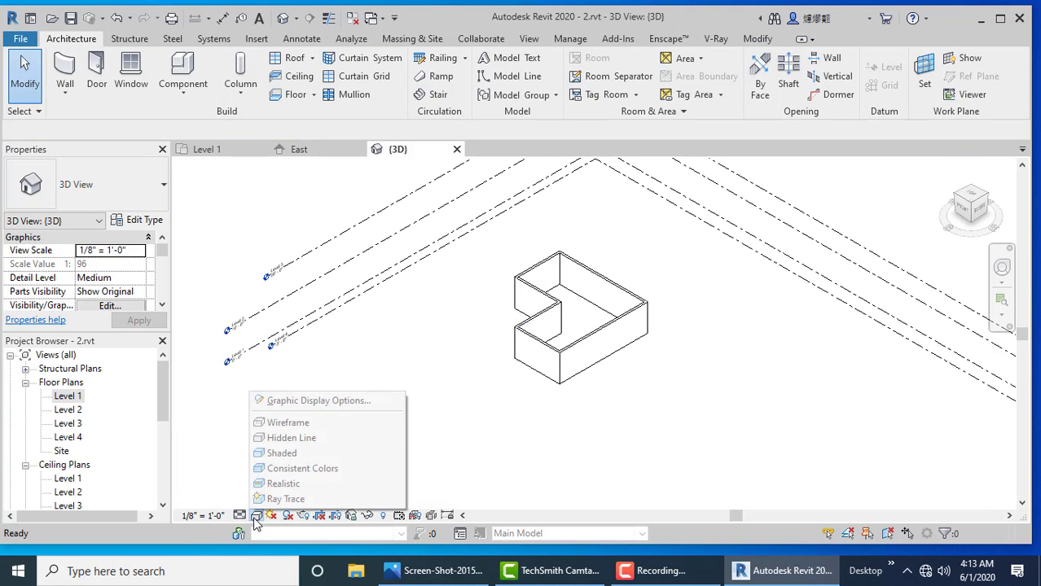
left_click(289, 483)
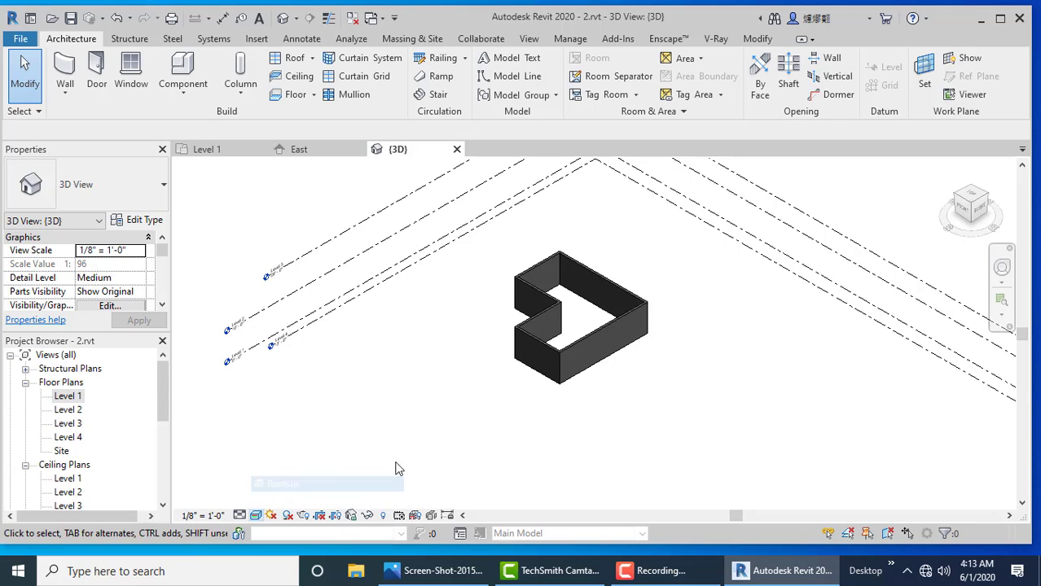
left_click(579, 341)
scroll(579, 341, "up", 3)
Step: Edit the Generic - 8" wall structure and create a new material for its structure layer
left_click(144, 222)
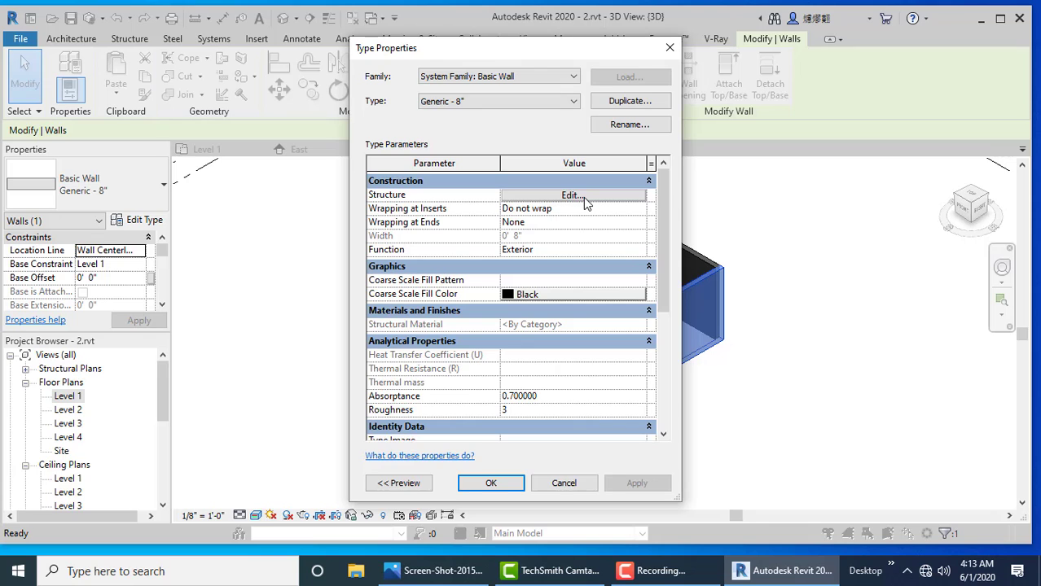
left_click(583, 197)
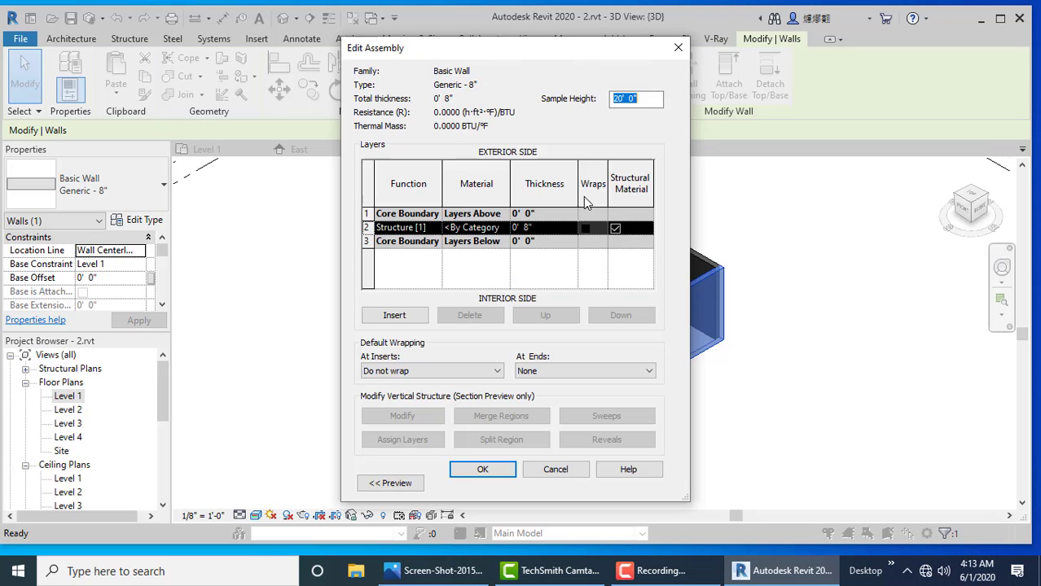
left_click(505, 230)
left_click(504, 228)
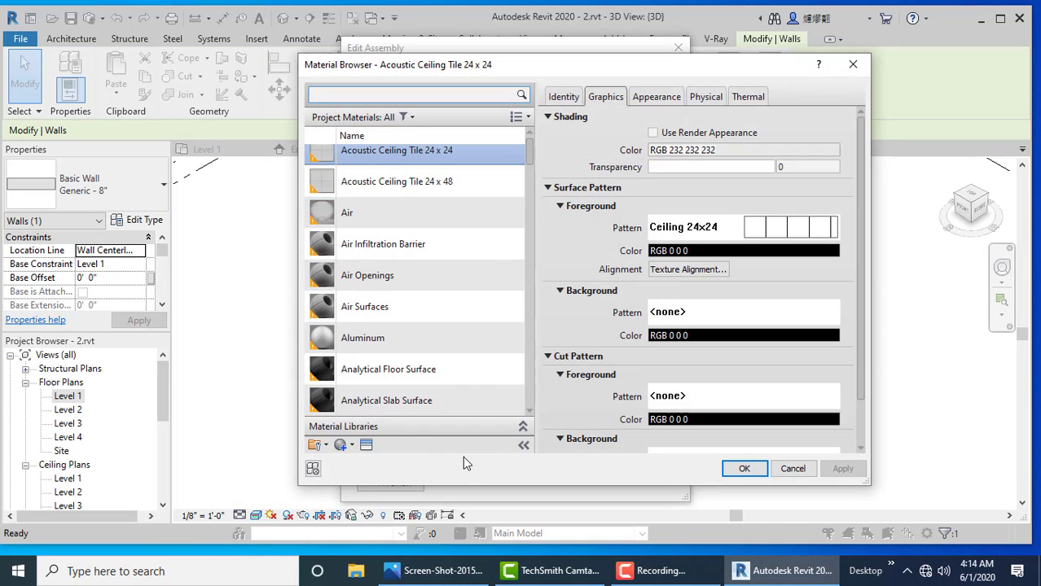
left_click(352, 446)
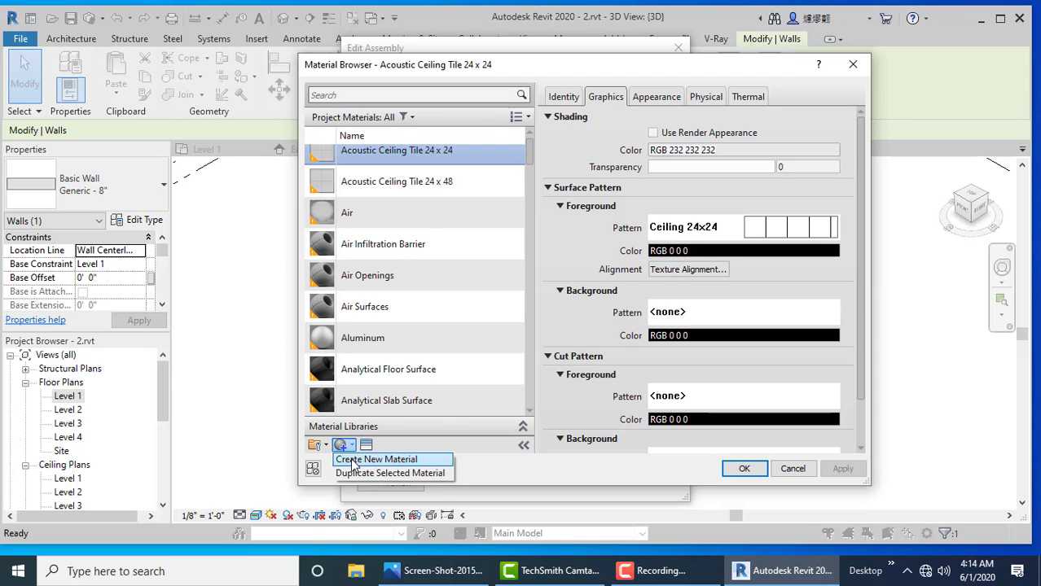
left_click(354, 460)
Step: Name the new material 'white', give it a white colour, and apply it to the walls
left_click(565, 98)
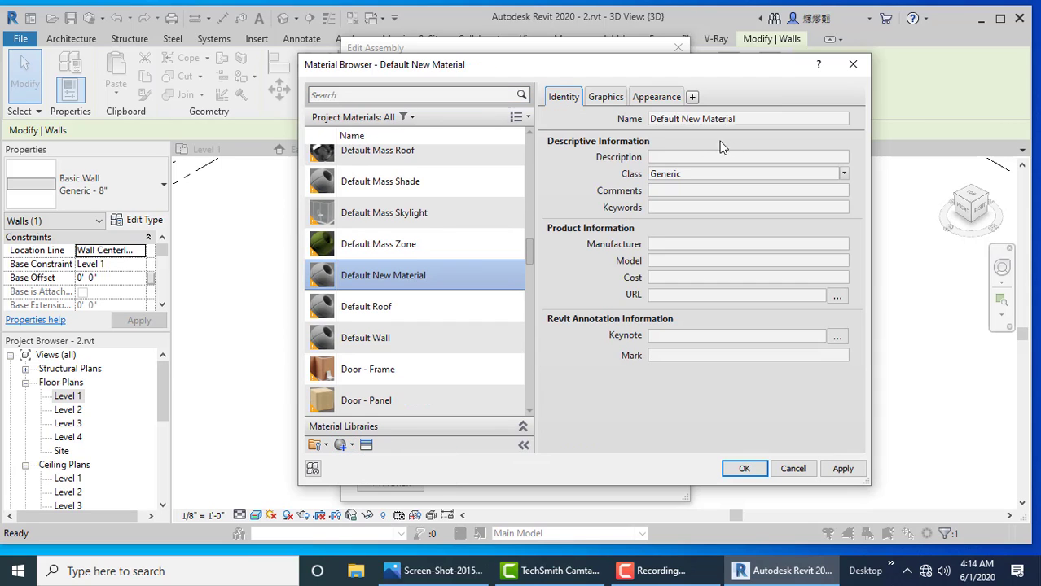
left_click(724, 119)
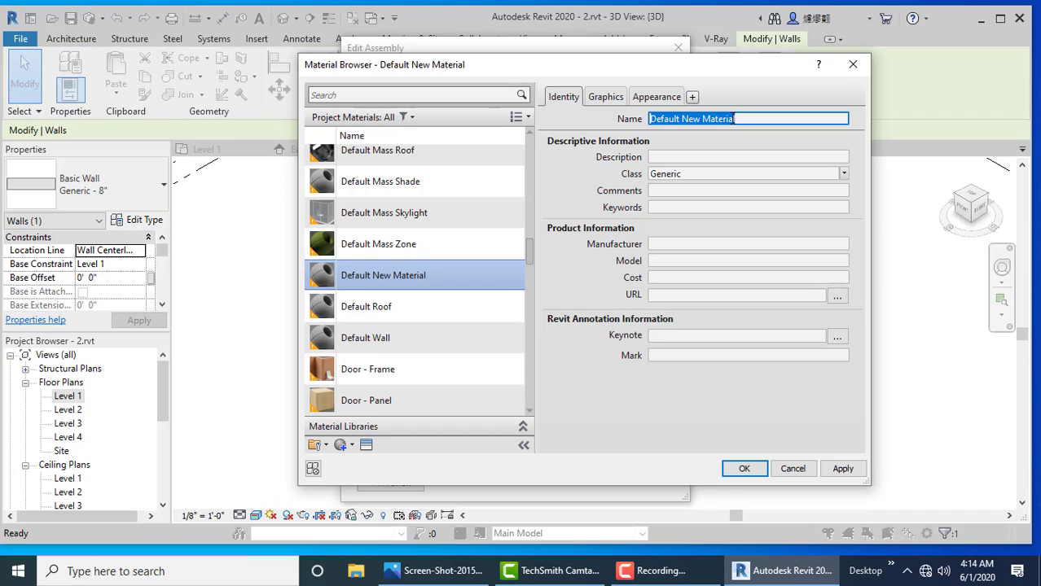
type("white")
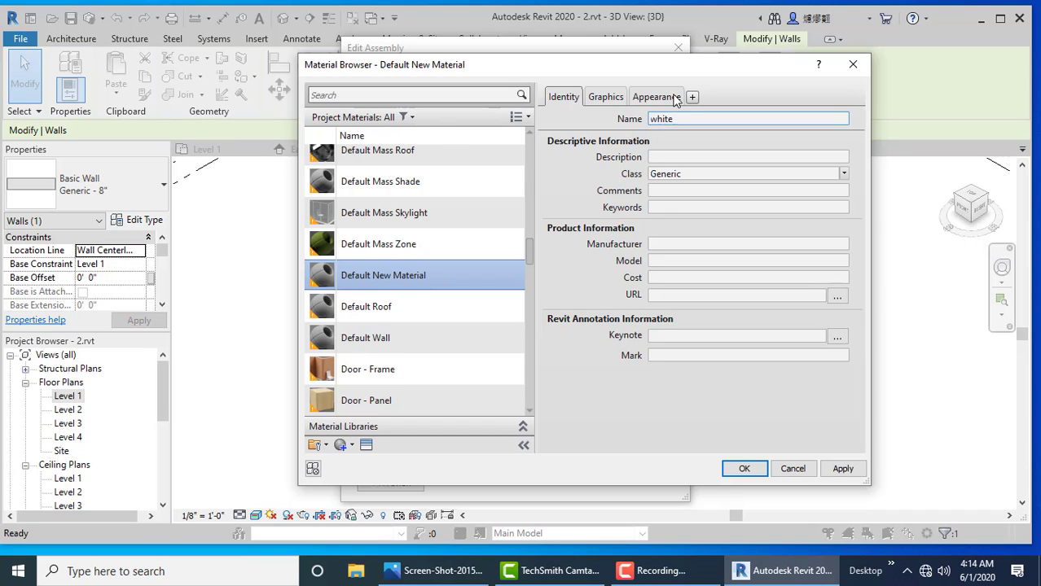
left_click(676, 97)
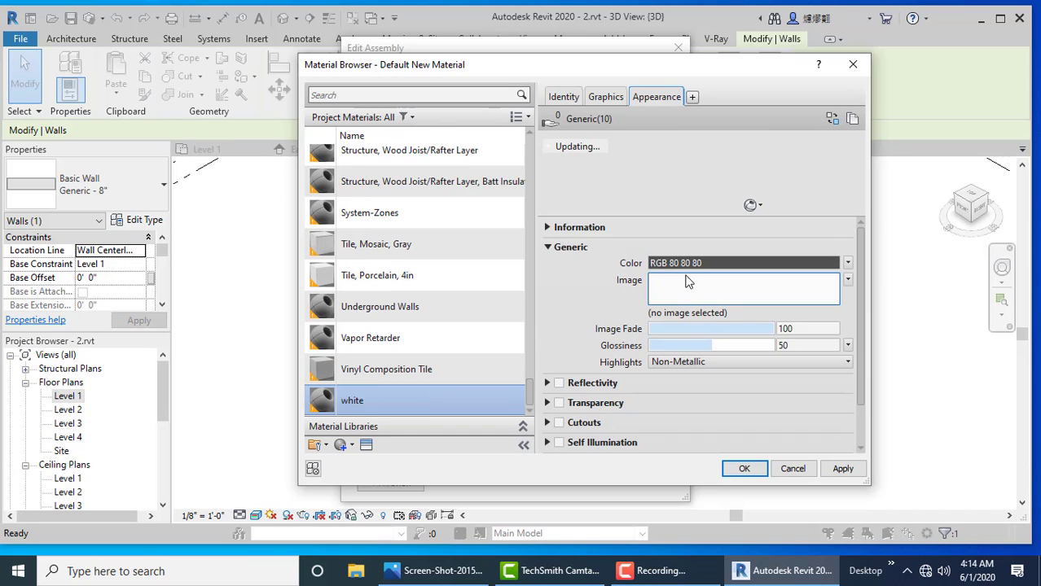
left_click(701, 263)
left_click(565, 249)
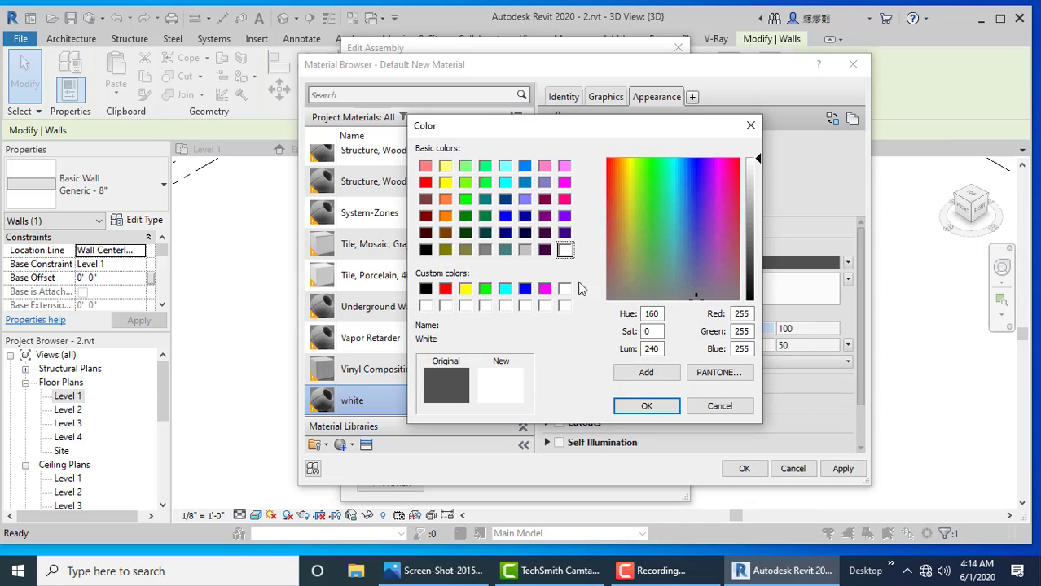
left_click(652, 415)
left_click(744, 469)
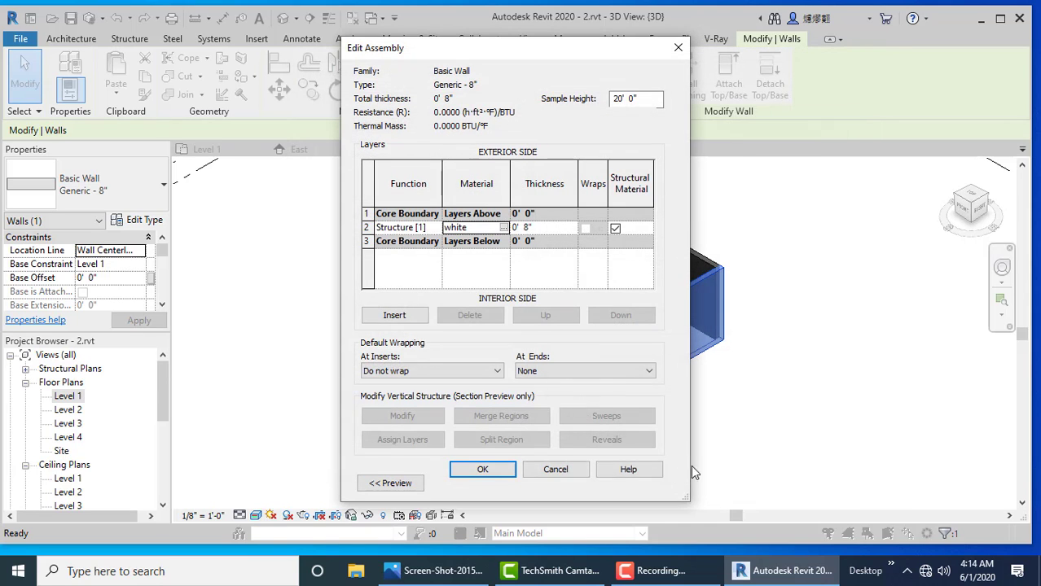
left_click(482, 471)
left_click(491, 483)
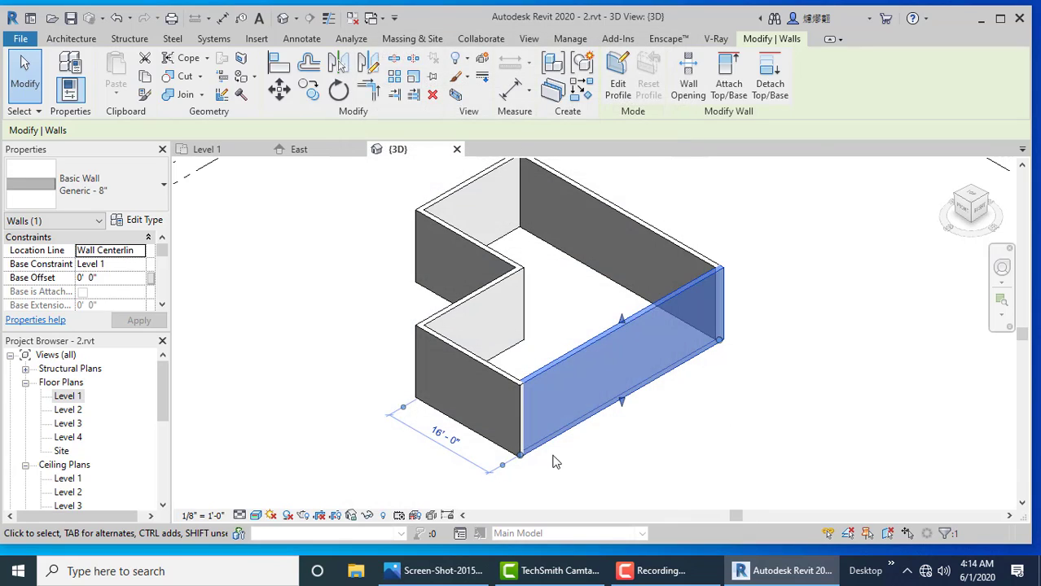
left_click(781, 406)
Step: Open the Level 1 plan and browse the door family library into en-US > Doors
scroll(573, 332, "down", 2)
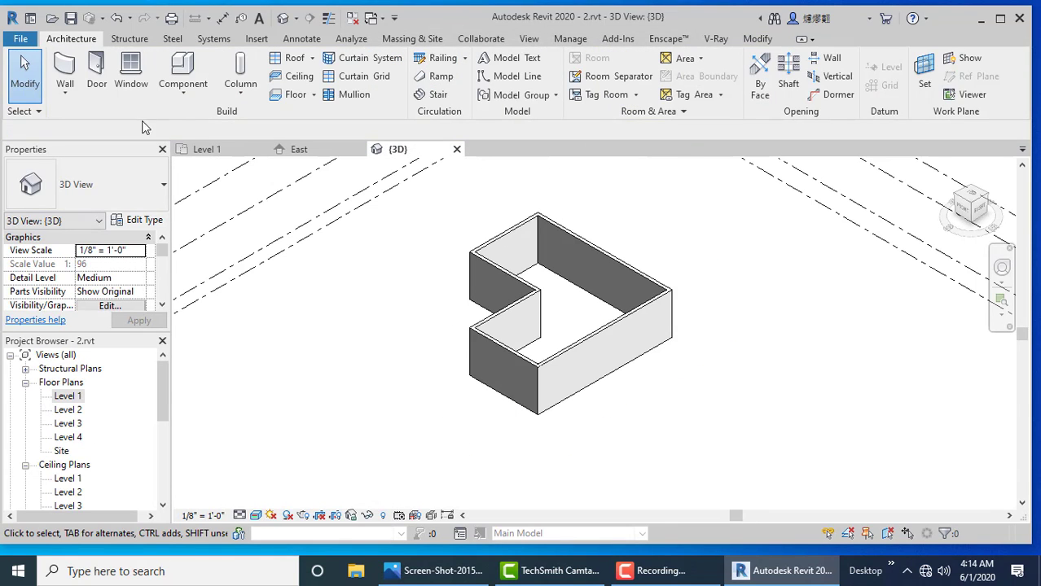
double_click(69, 396)
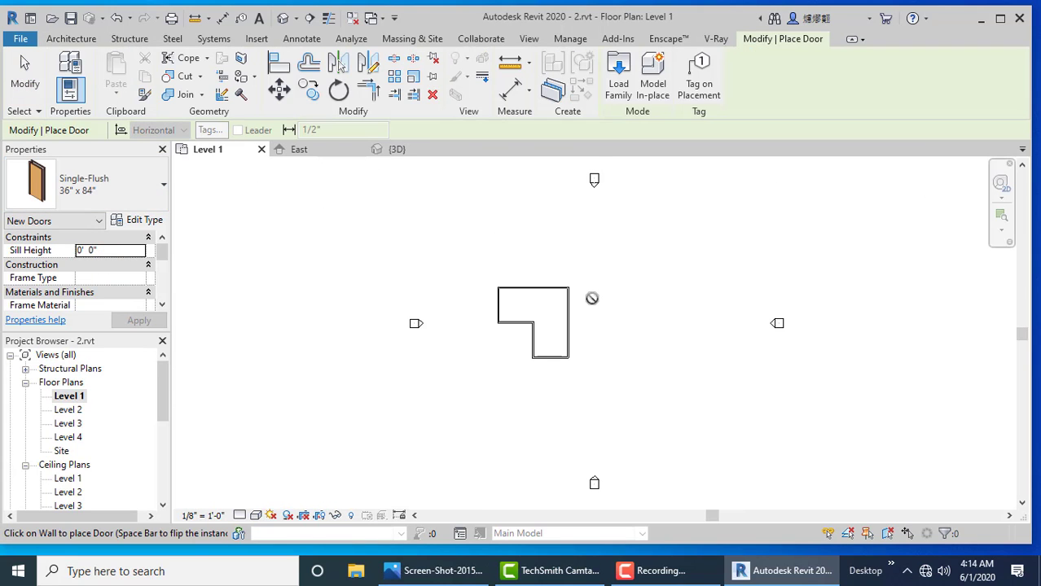
left_click(618, 83)
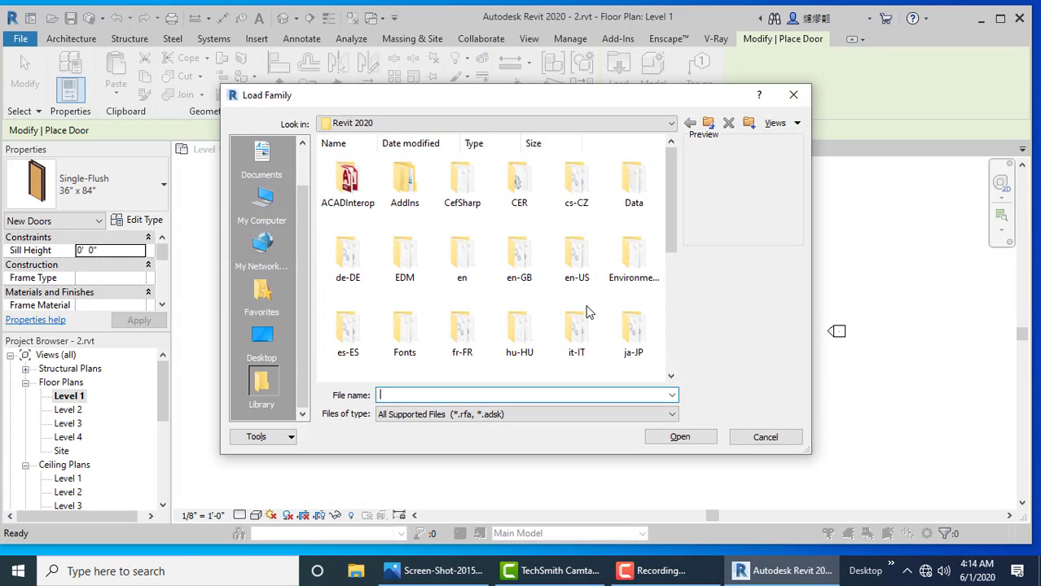
double_click(578, 261)
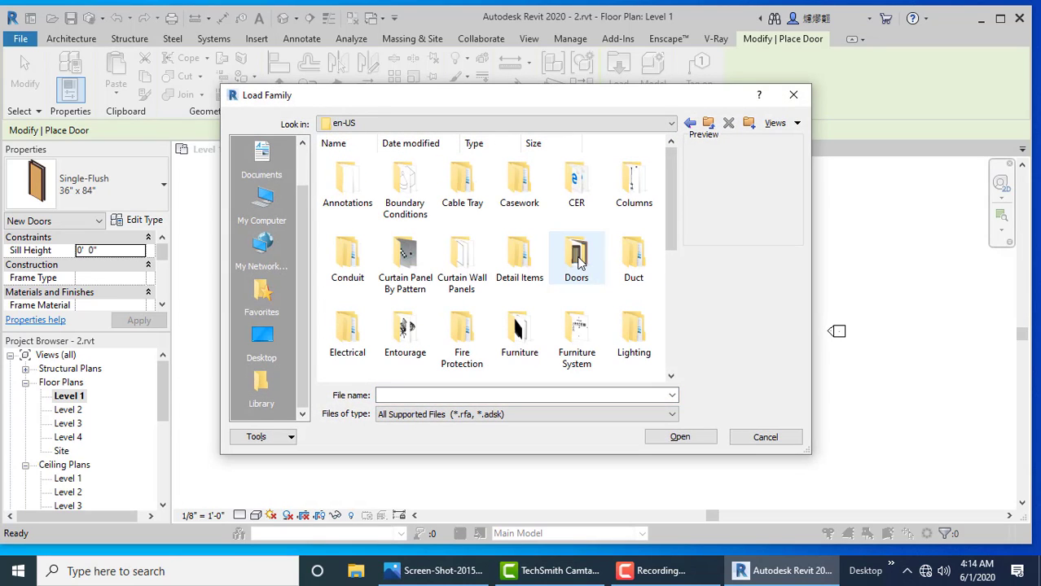
double_click(577, 259)
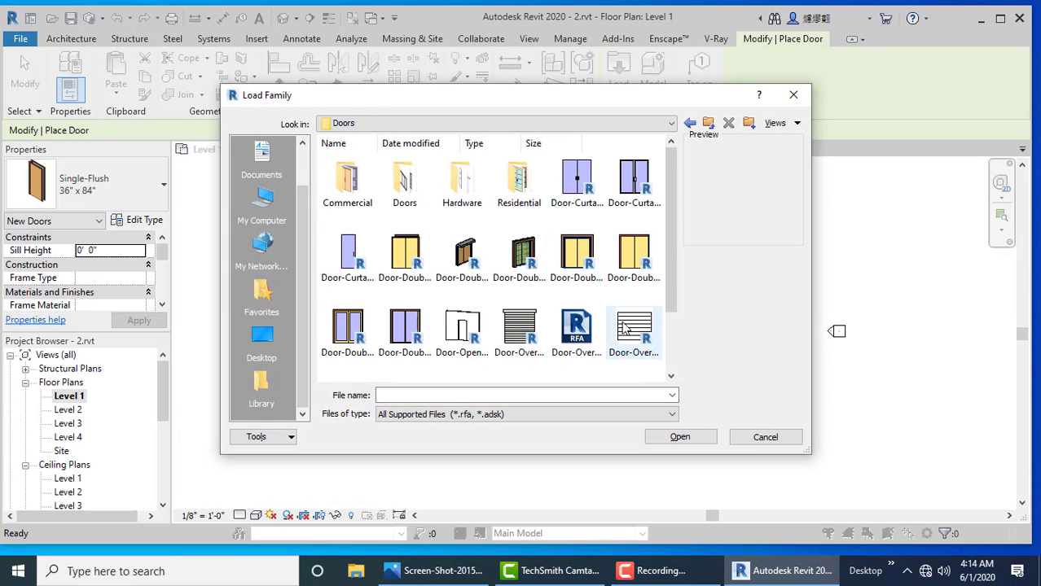
Step: Find and load the Double-Panel 2.rfa door family from the Doors subfolder
scroll(624, 328, "down", 1)
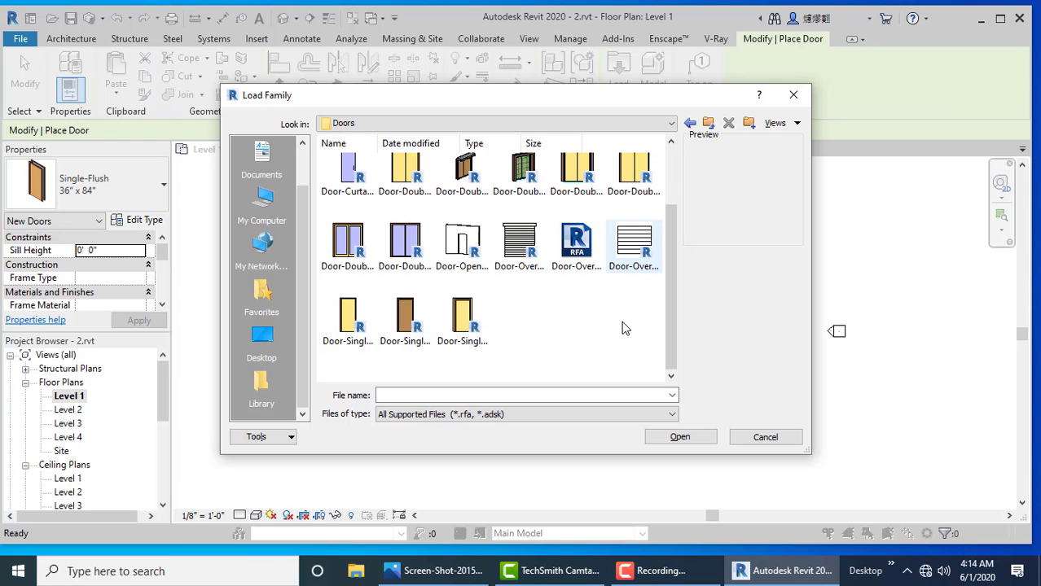
scroll(624, 328, "up", 1)
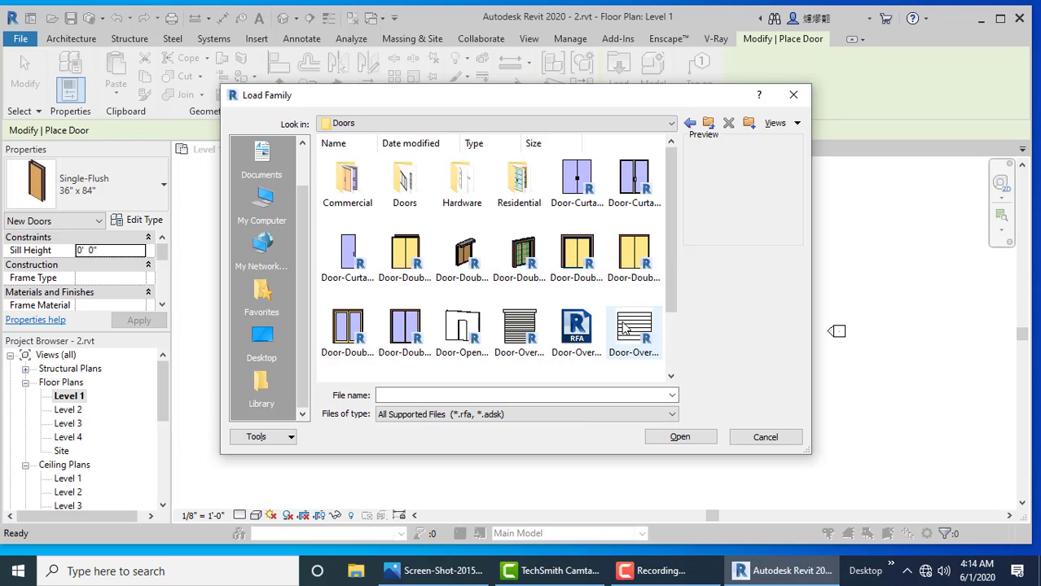
double_click(399, 181)
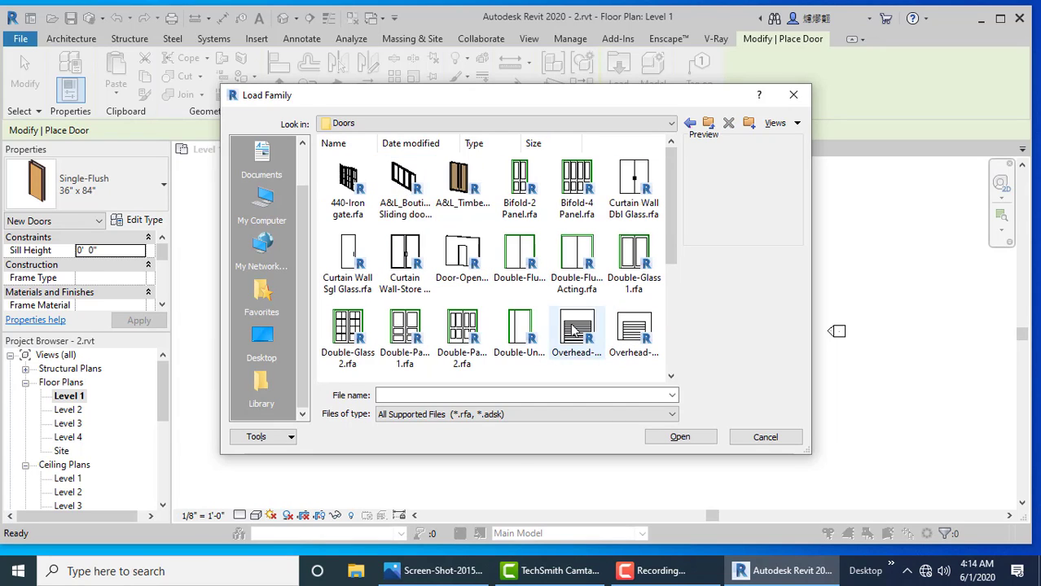
scroll(577, 334, "down", 5)
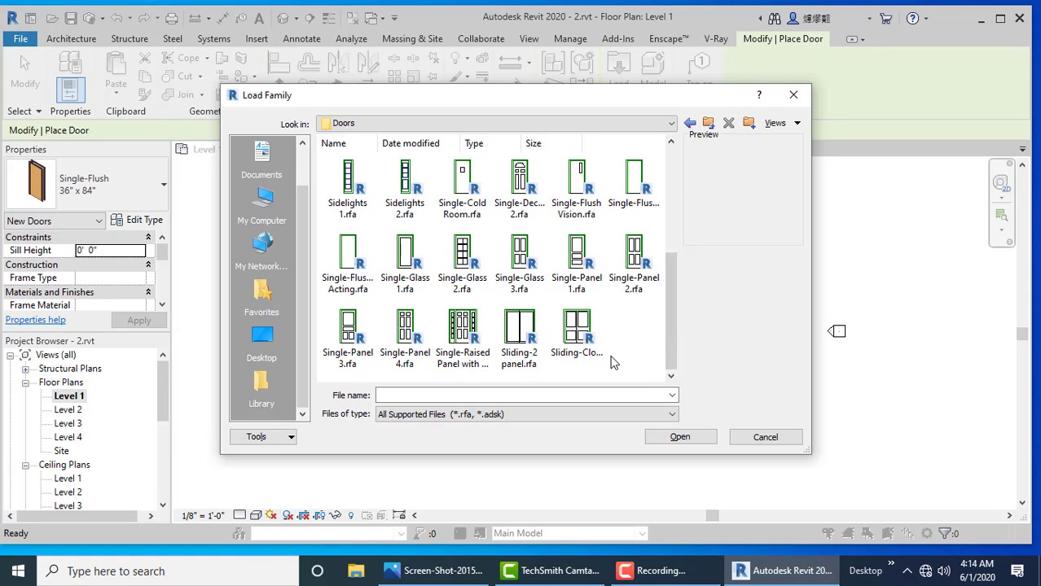
scroll(612, 363, "up", 3)
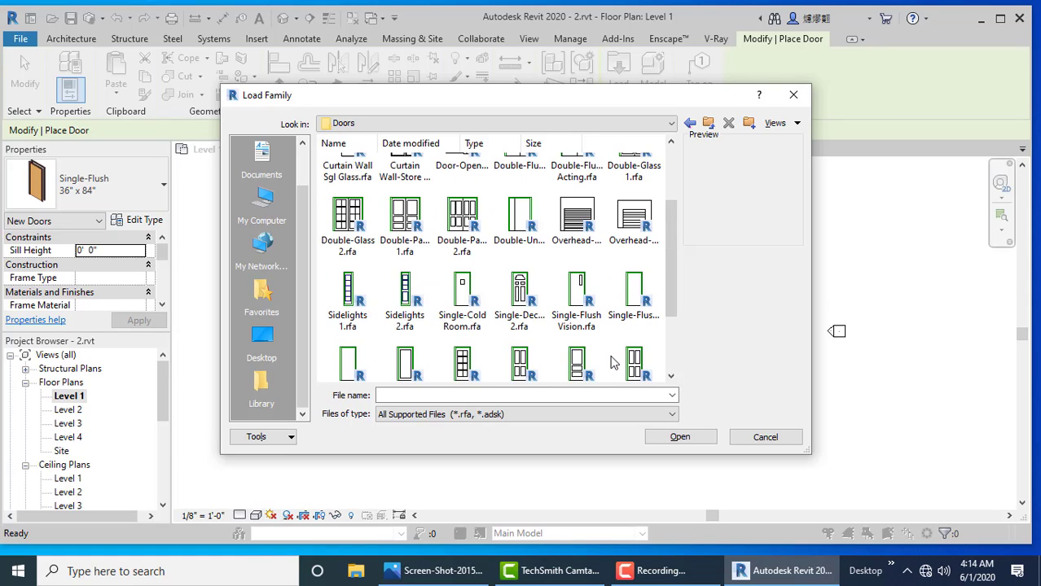
scroll(613, 364, "up", 3)
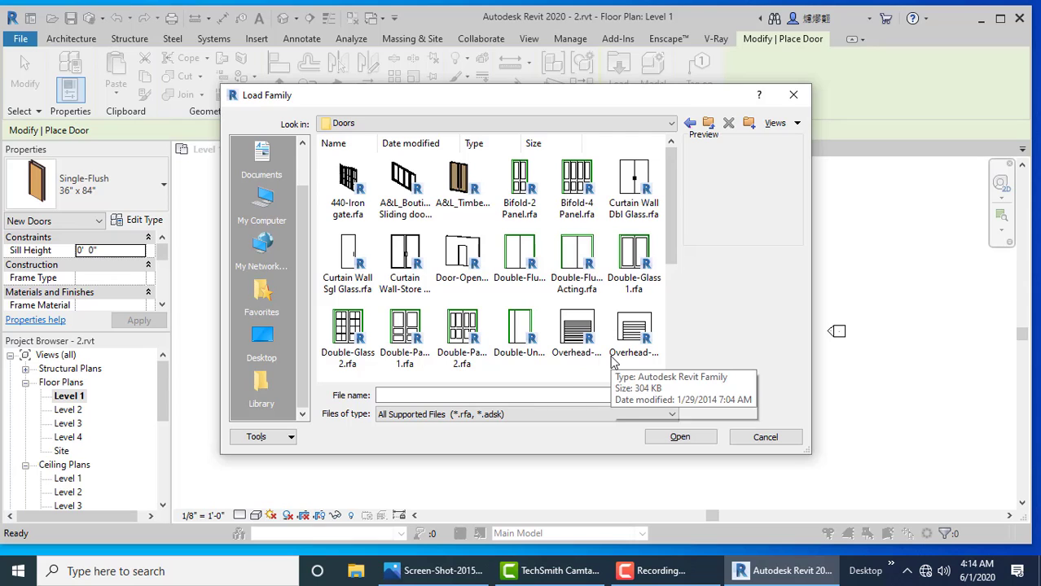
left_click(690, 123)
double_click(412, 205)
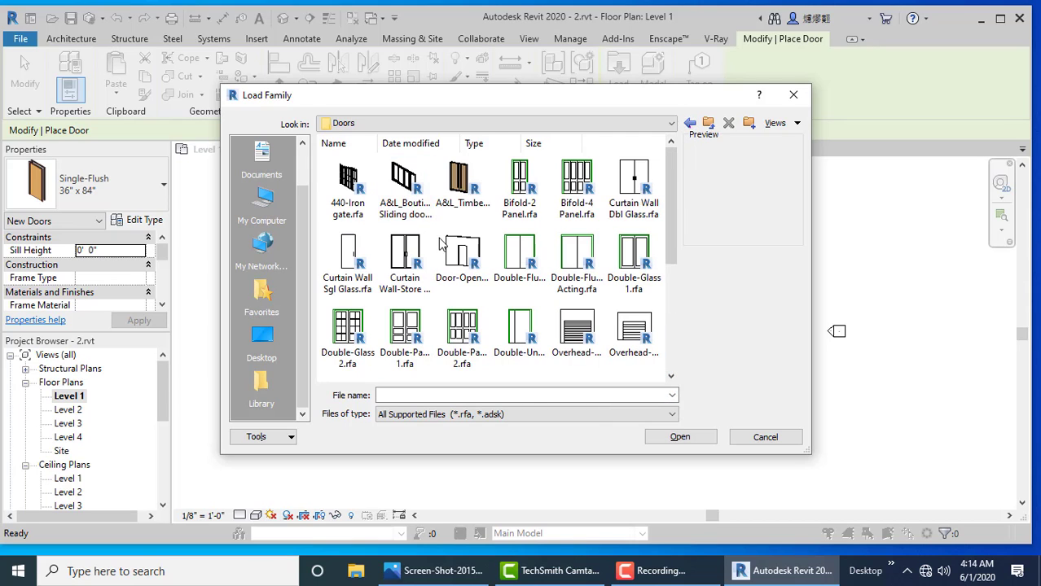
scroll(461, 236, "down", 5)
scroll(460, 236, "up", 5)
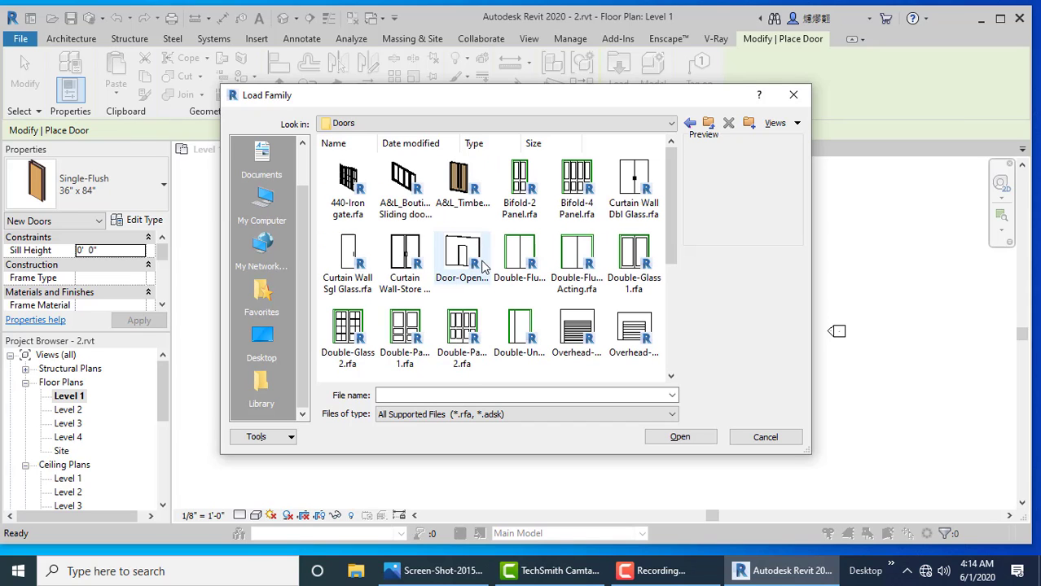
double_click(465, 334)
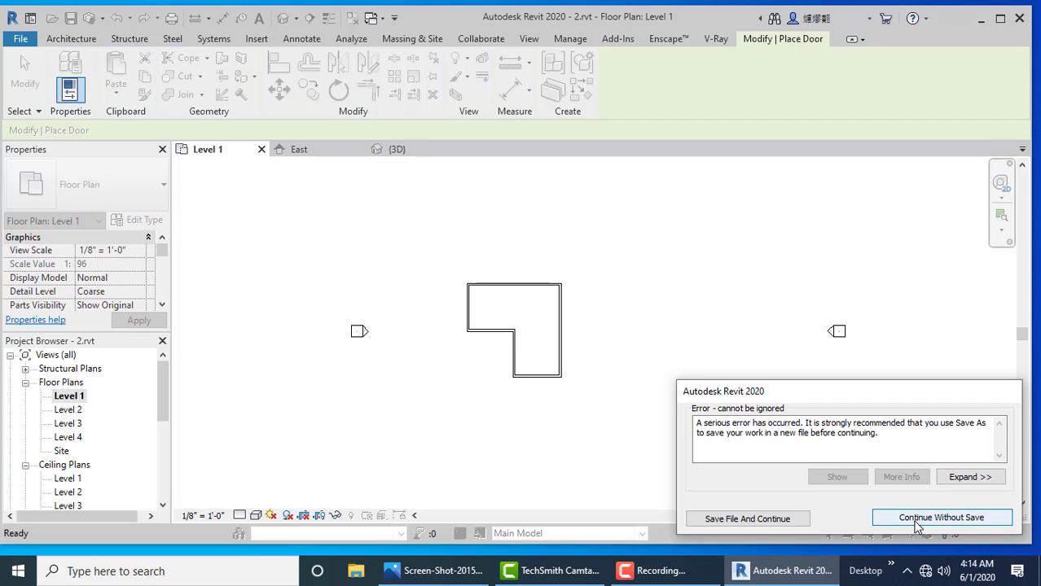
Step: Save the project under the new name 2.1.rvt to clear the serious-error alert
left_click(747, 518)
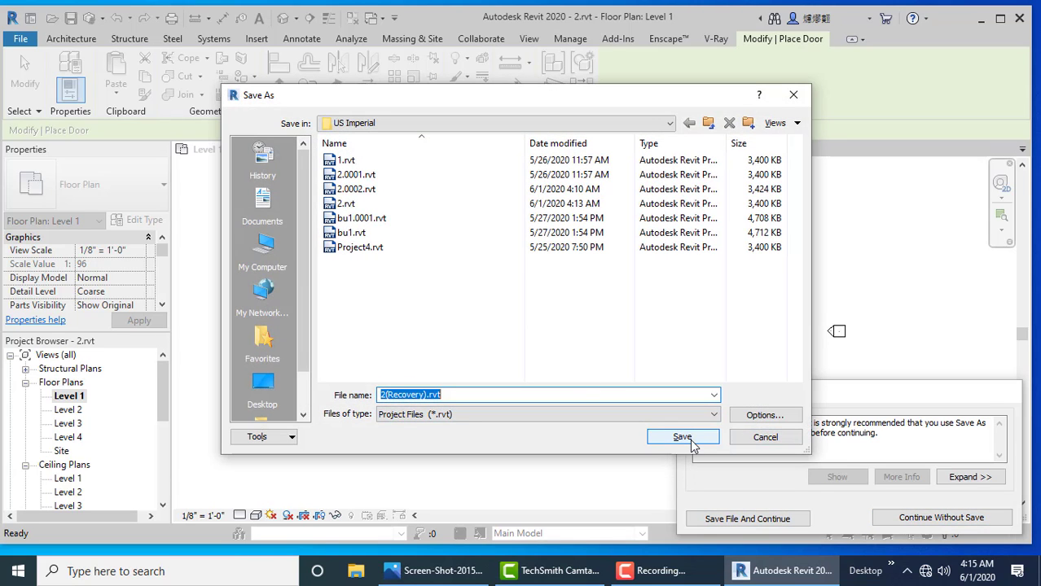
type("2-")
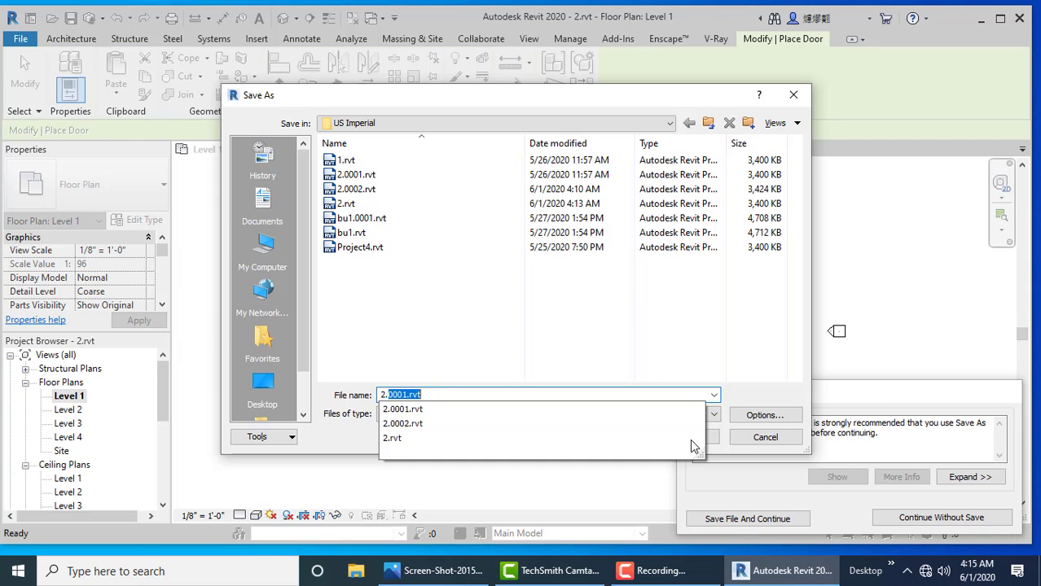
type("2.1")
left_click(688, 441)
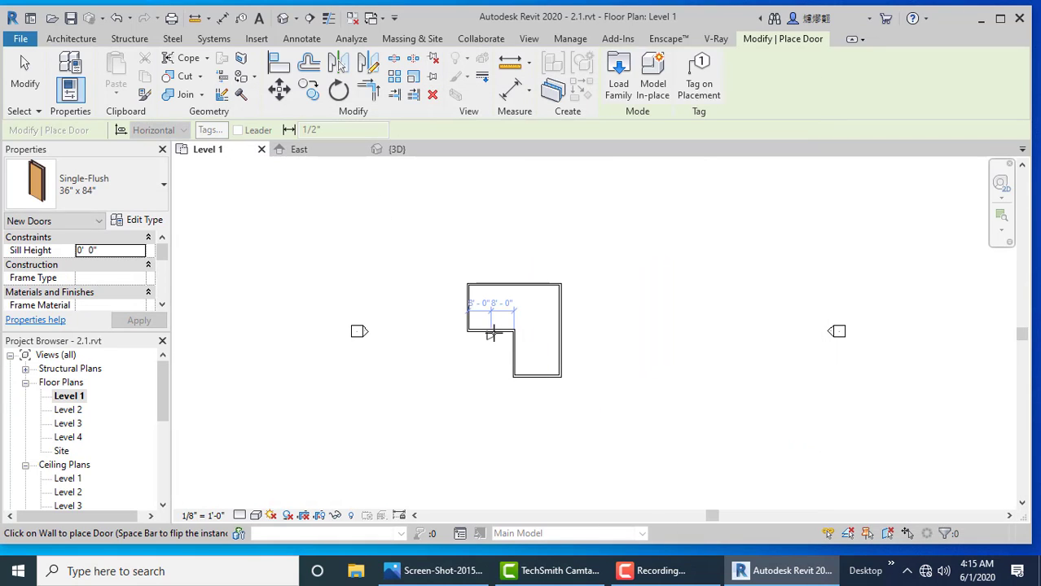
scroll(493, 332, "up", 1)
scroll(495, 333, "up", 5)
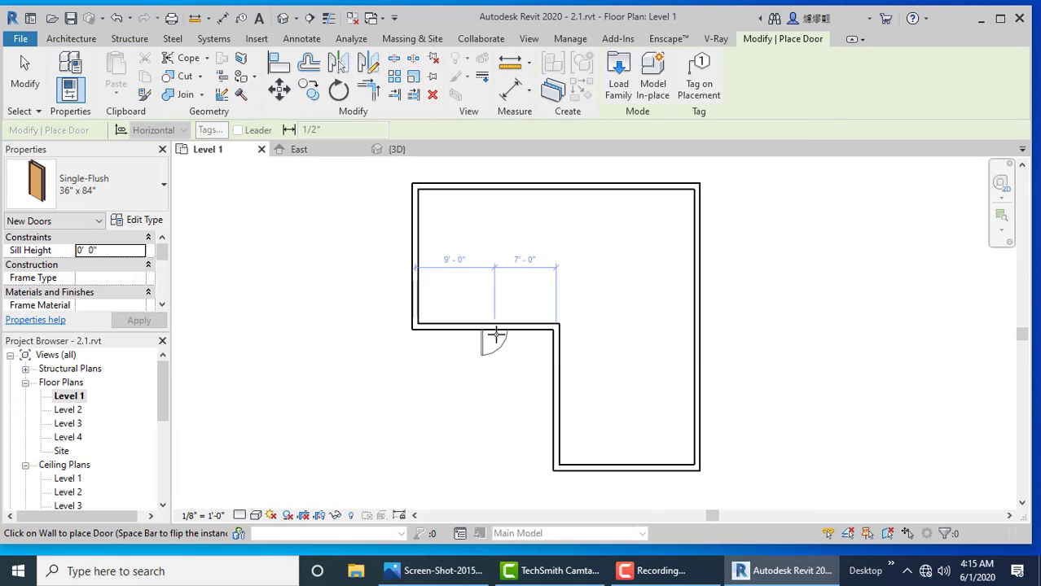
Step: Load the 68" x 80" Door-Double-Flush_Panel.0004 and place it in the inner horizontal wall
left_click(614, 75)
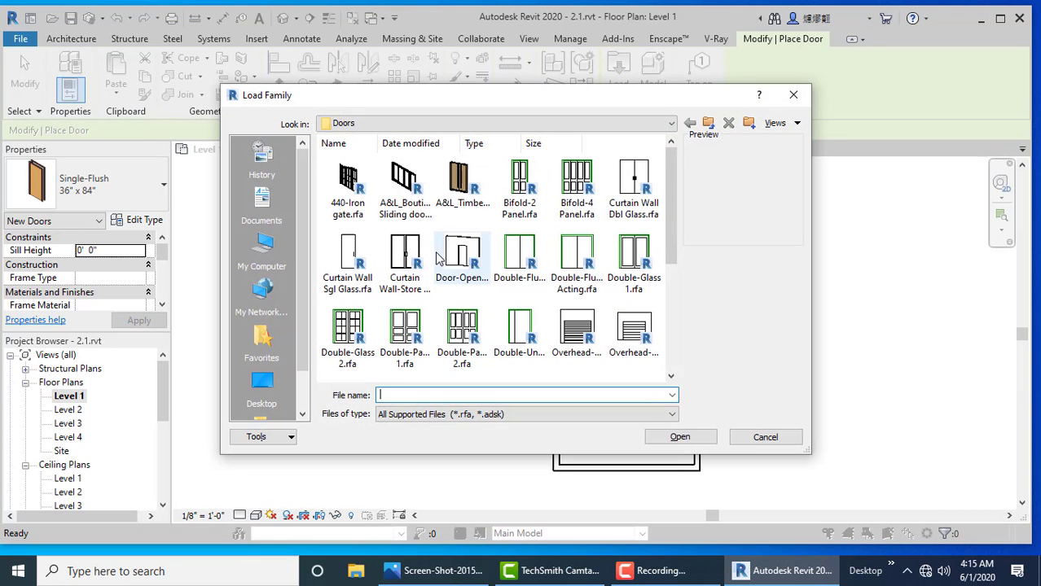
left_click(707, 125)
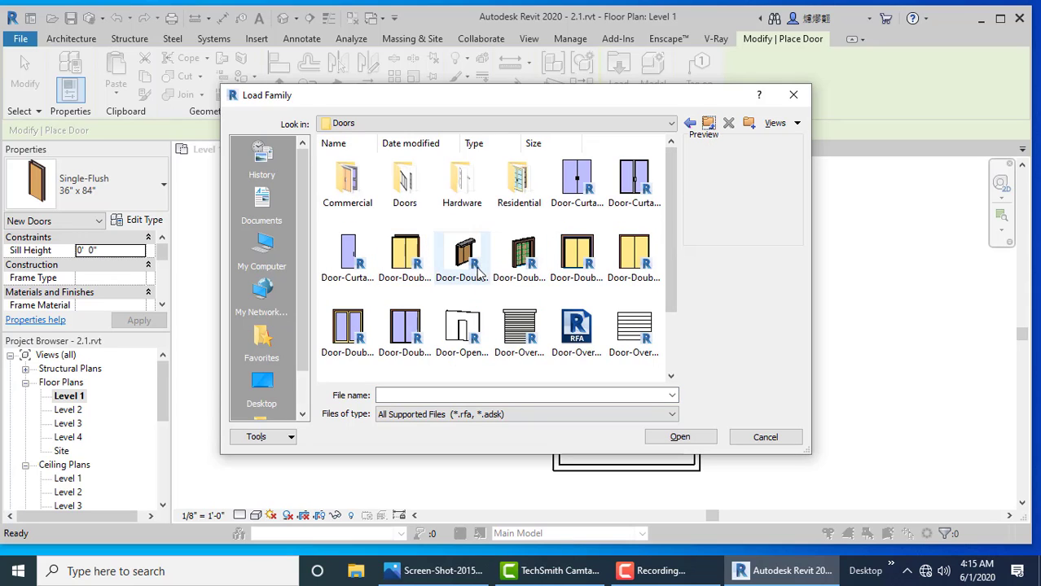
scroll(505, 273, "down", 1)
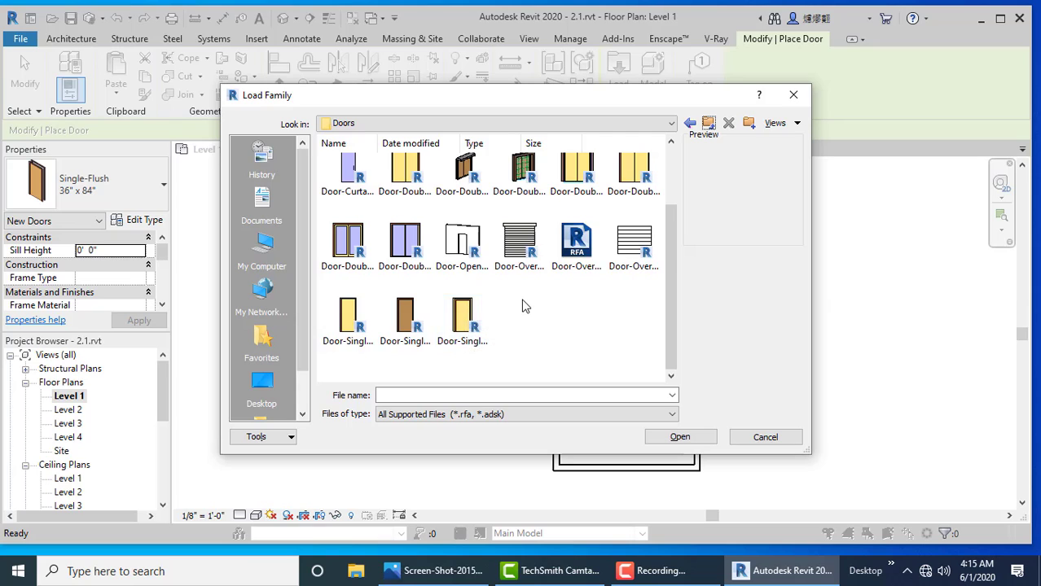
scroll(525, 305, "up", 1)
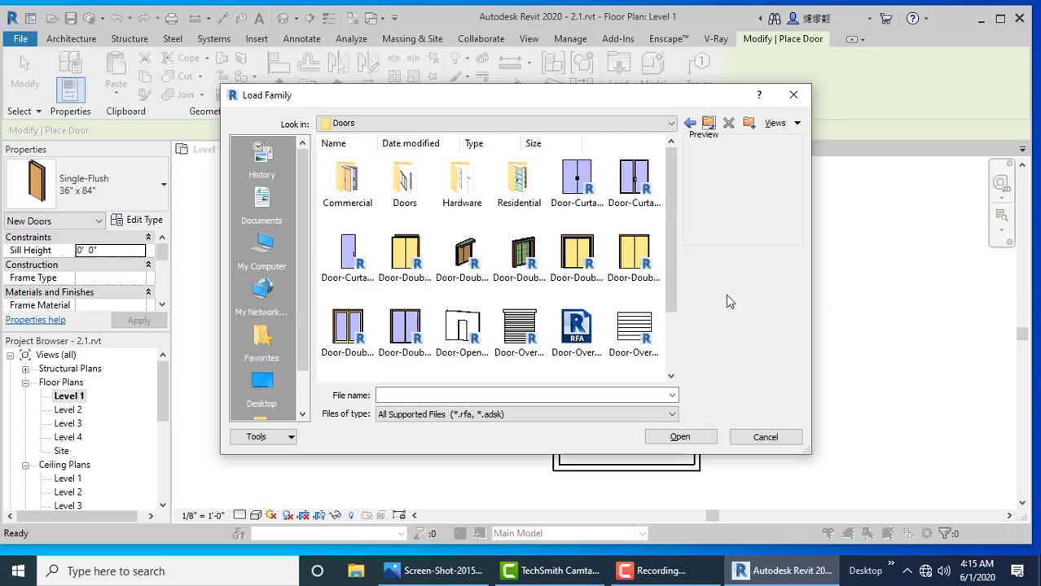
double_click(523, 259)
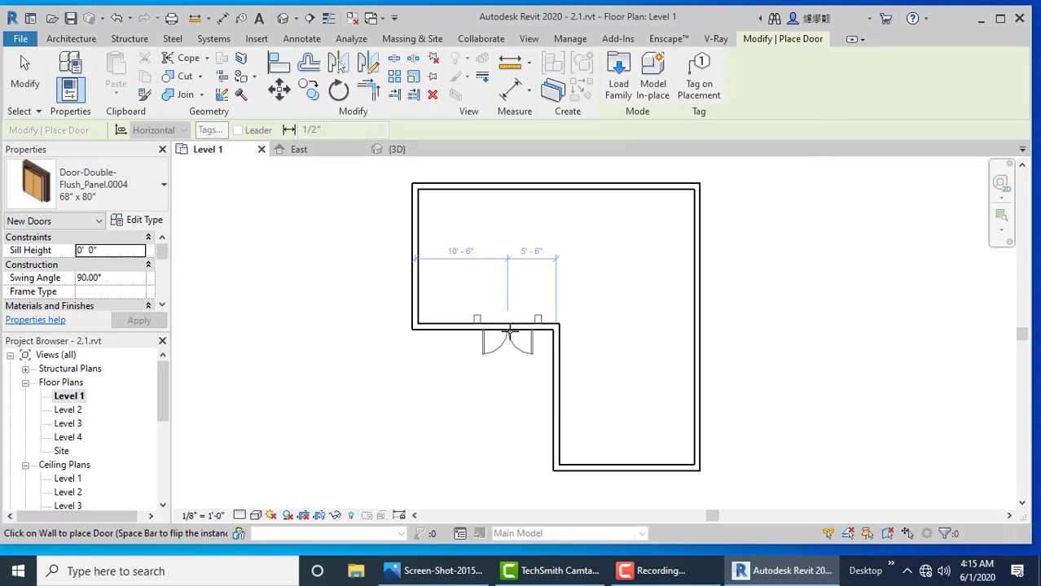
left_click(509, 330)
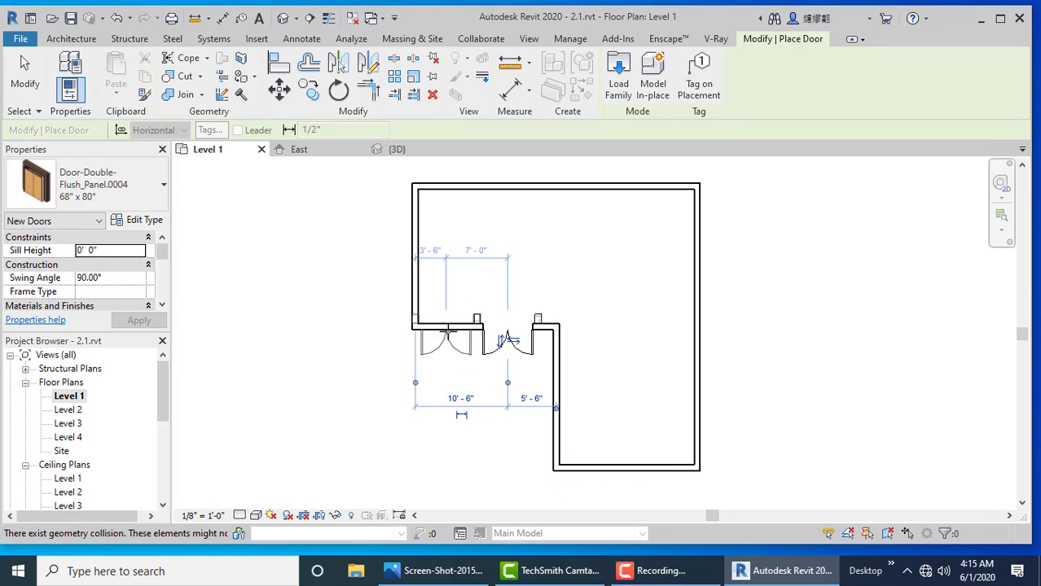
Step: Load the Window-Double-Hung family from the Windows library folder
left_click(77, 39)
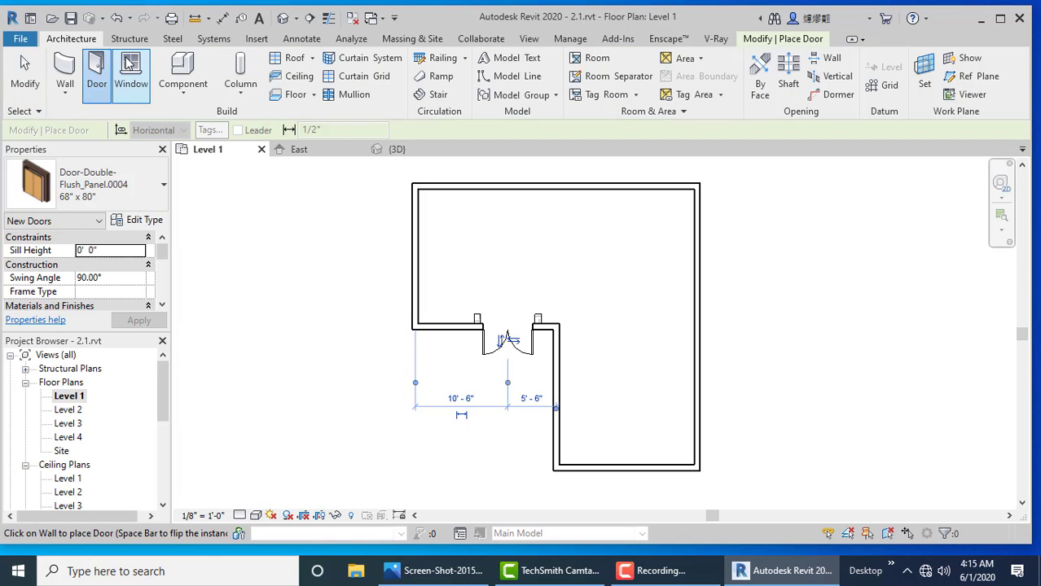
left_click(130, 73)
left_click(623, 81)
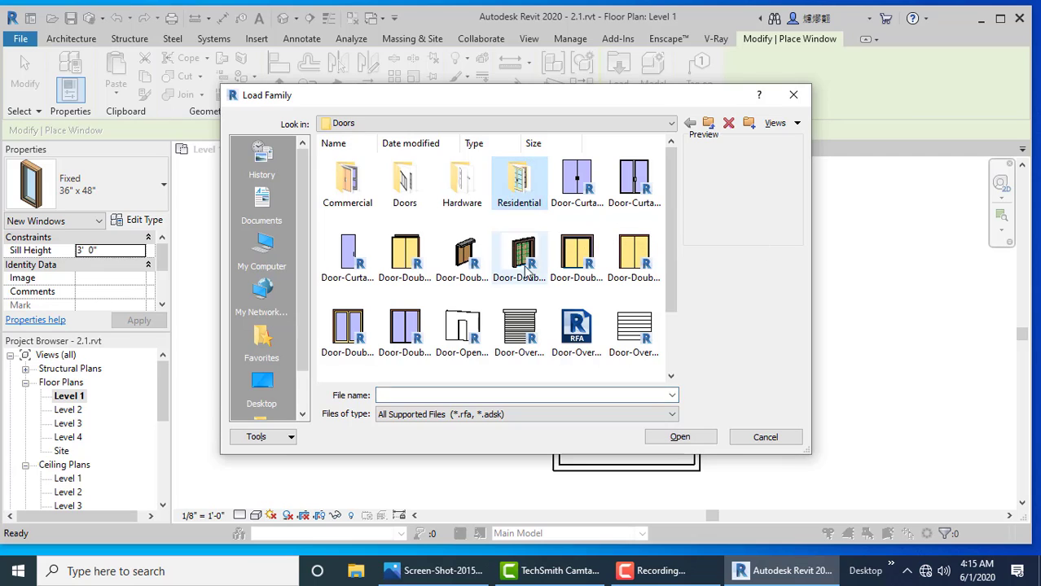
scroll(568, 309, "down", 2)
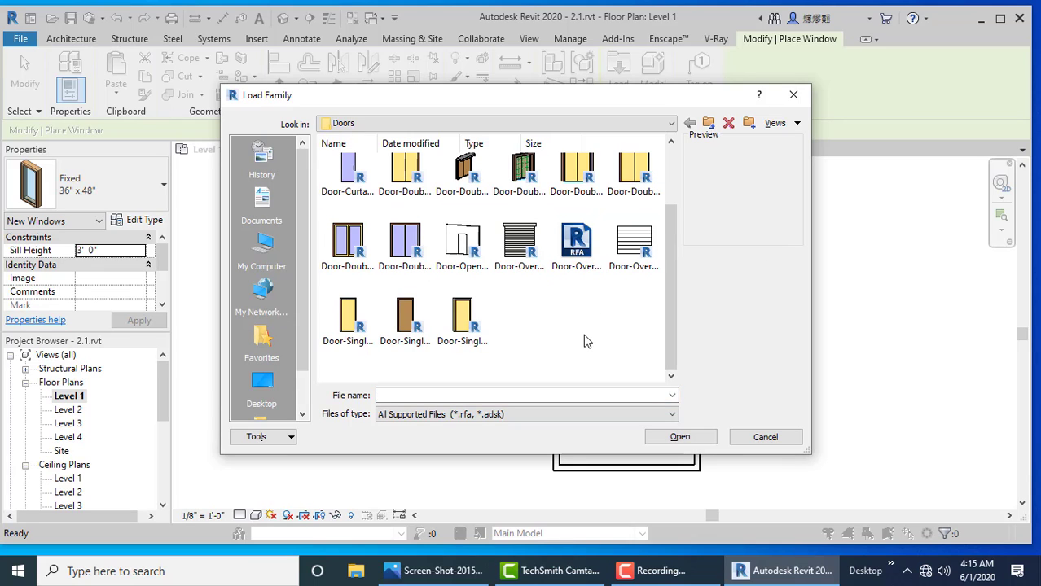
scroll(583, 333, "up", 3)
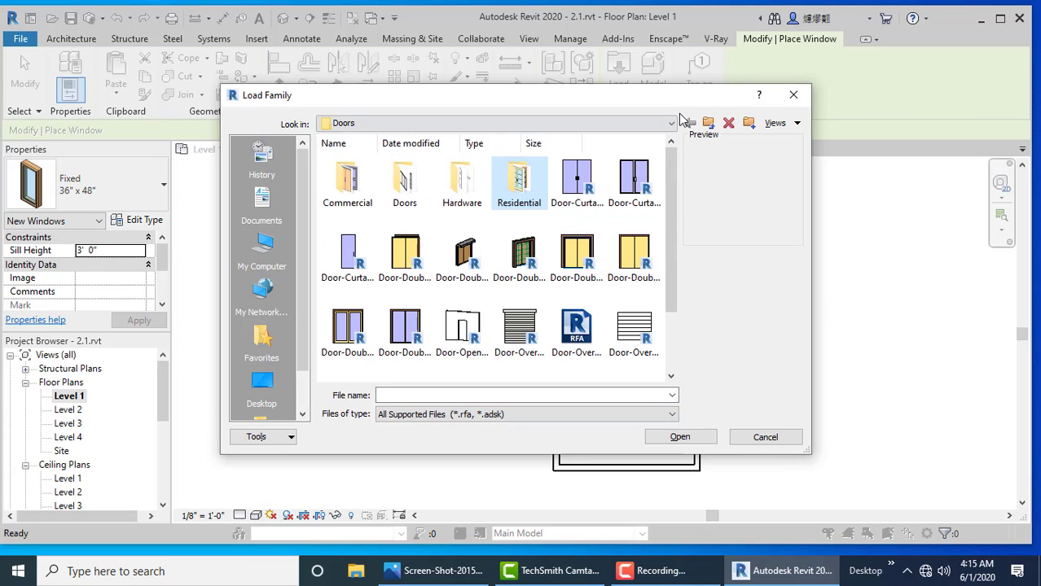
left_click(709, 125)
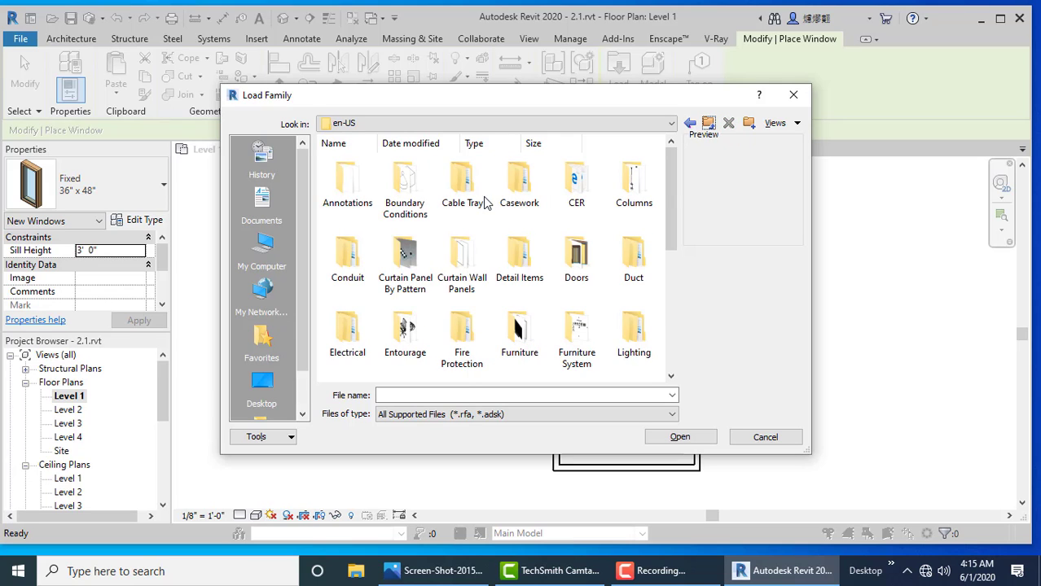
left_click(588, 267)
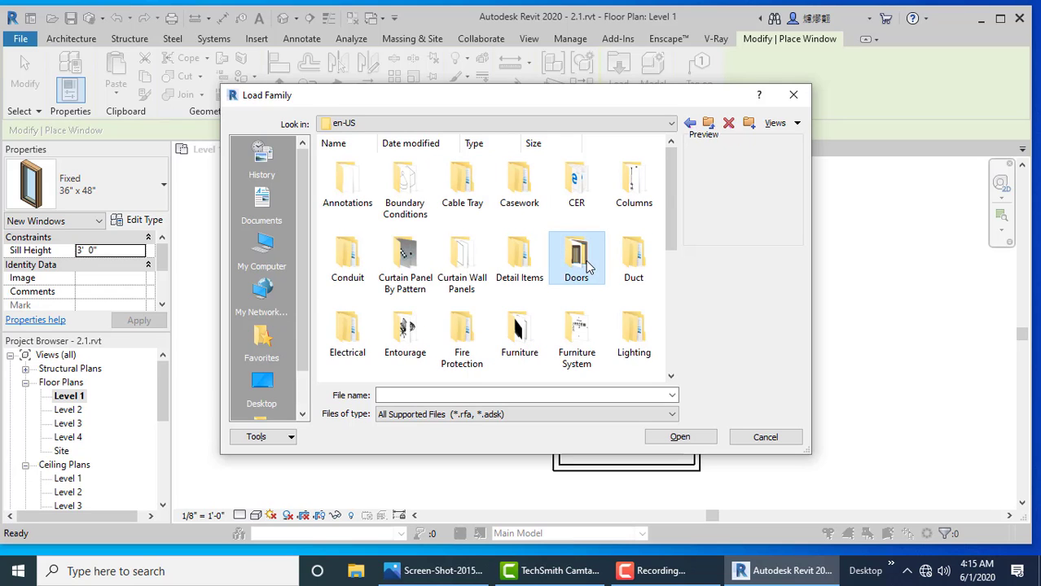
scroll(588, 269, "down", 5)
left_click(575, 340)
double_click(575, 341)
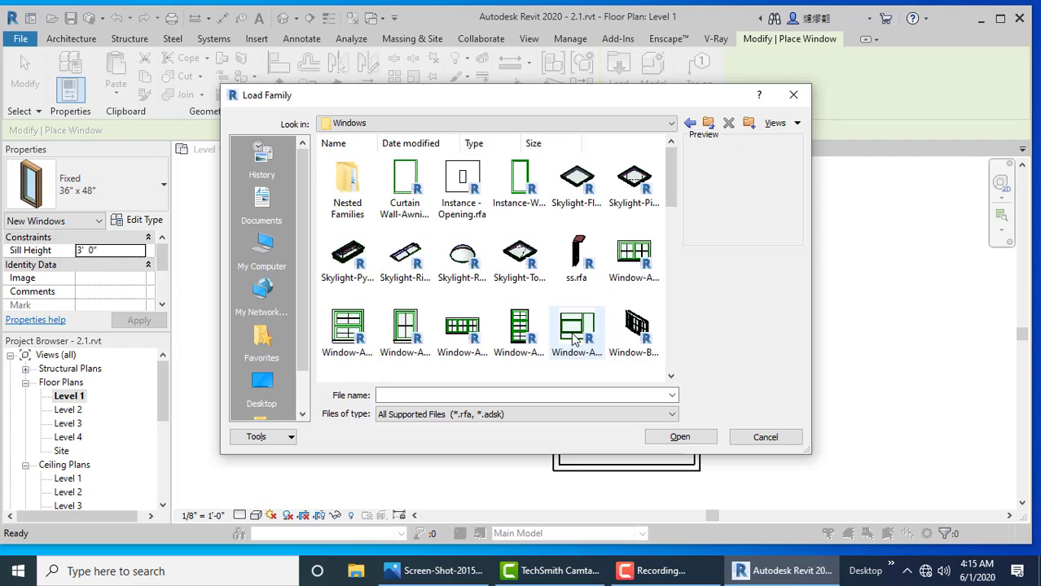
scroll(575, 340, "down", 5)
scroll(581, 342, "down", 3)
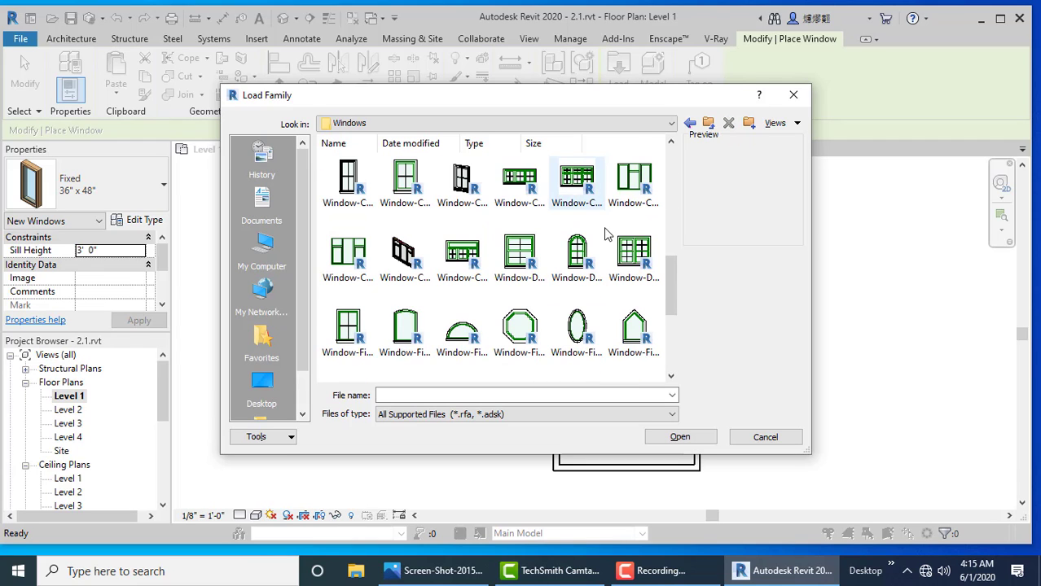
double_click(631, 259)
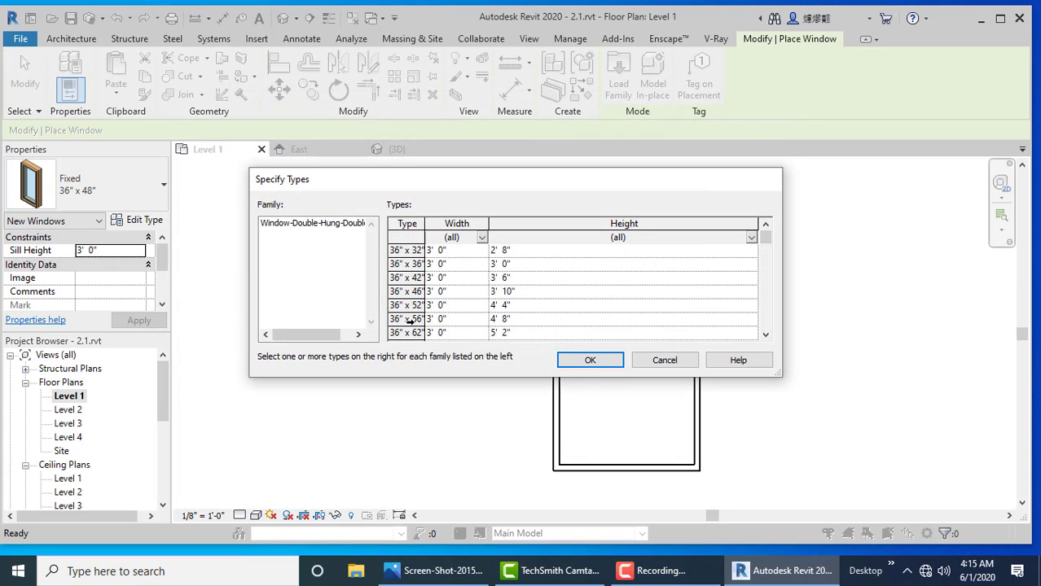
Step: Place 36" x 56" double-hung windows: two in the bottom wall, three on the right wall
left_click(409, 319)
left_click(590, 360)
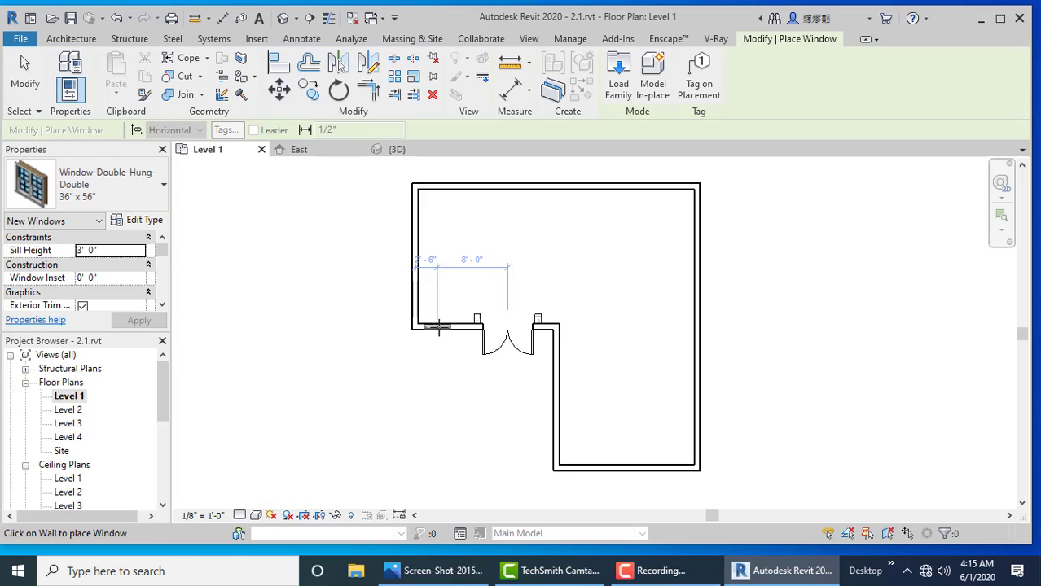
left_click(592, 469)
left_click(664, 470)
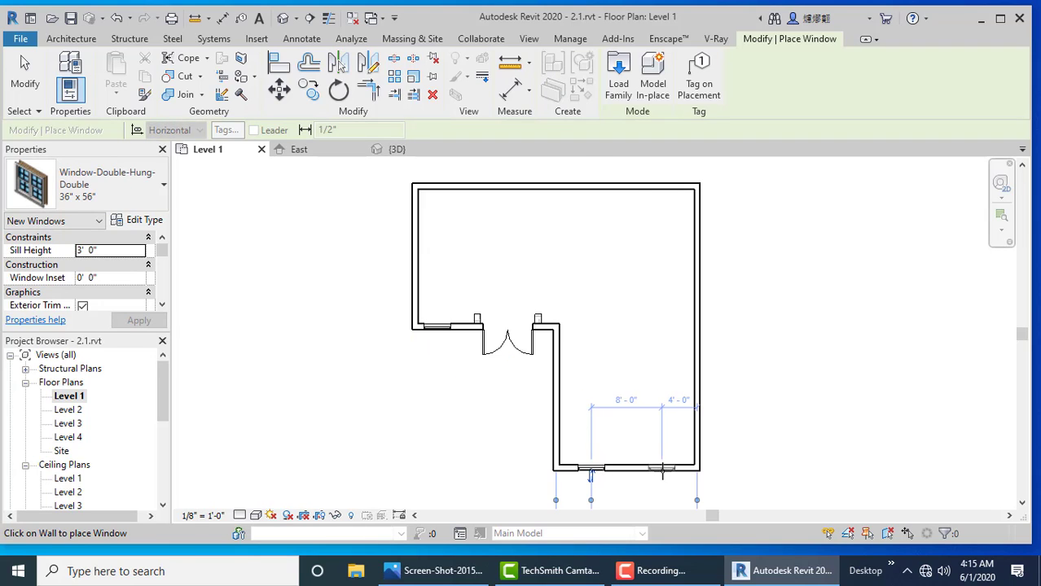
left_click(698, 397)
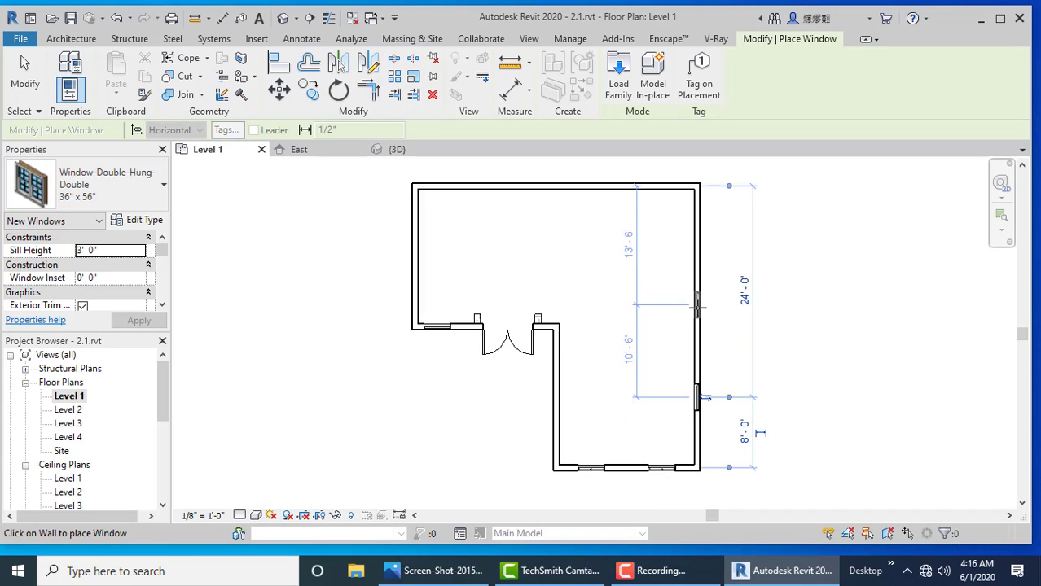
left_click(697, 309)
left_click(695, 226)
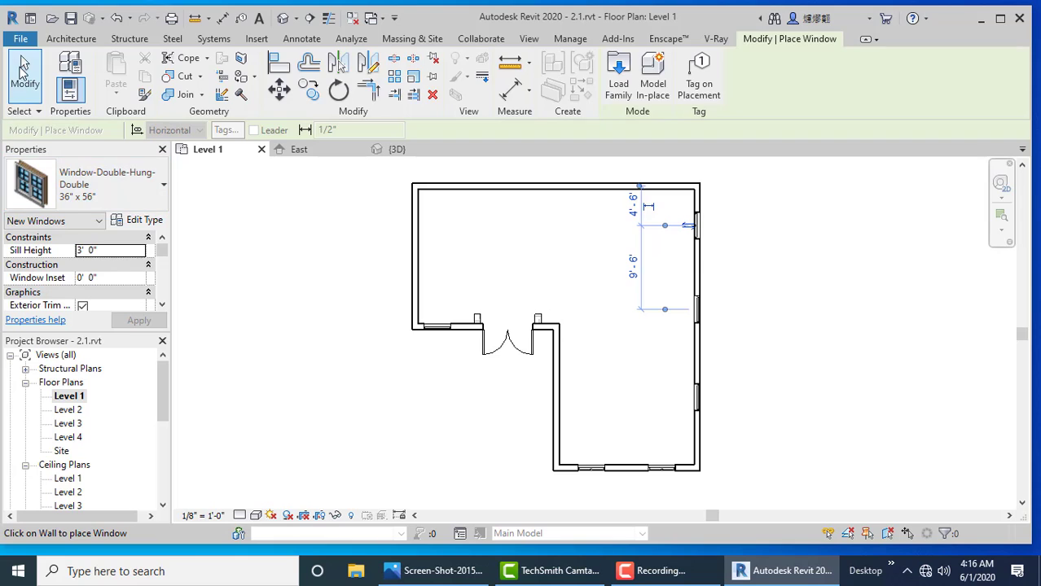
left_click(24, 72)
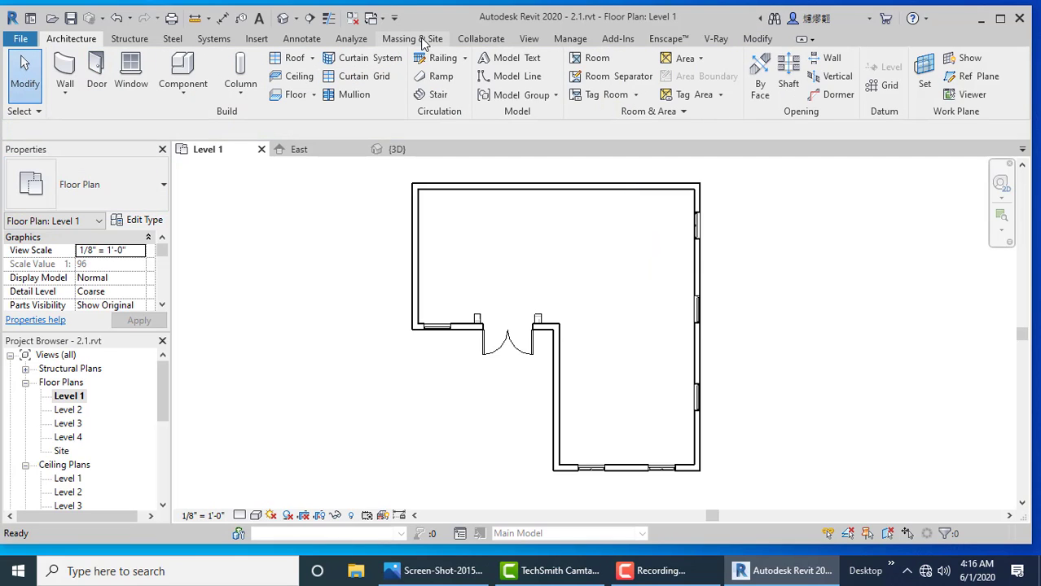
left_click(312, 40)
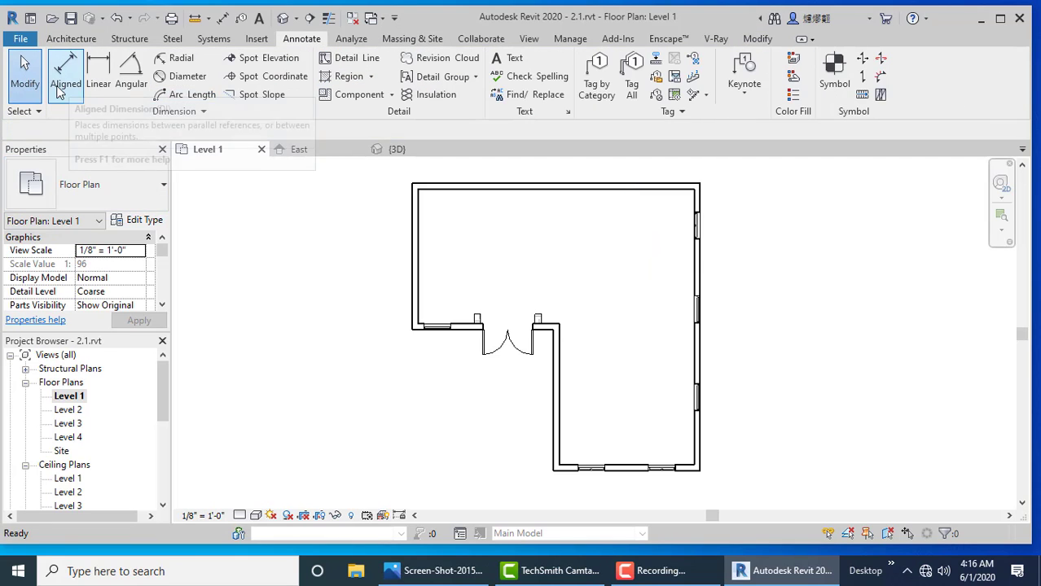
Step: Dimension the right wall through the three window centres and set the string to EQ
left_click(63, 78)
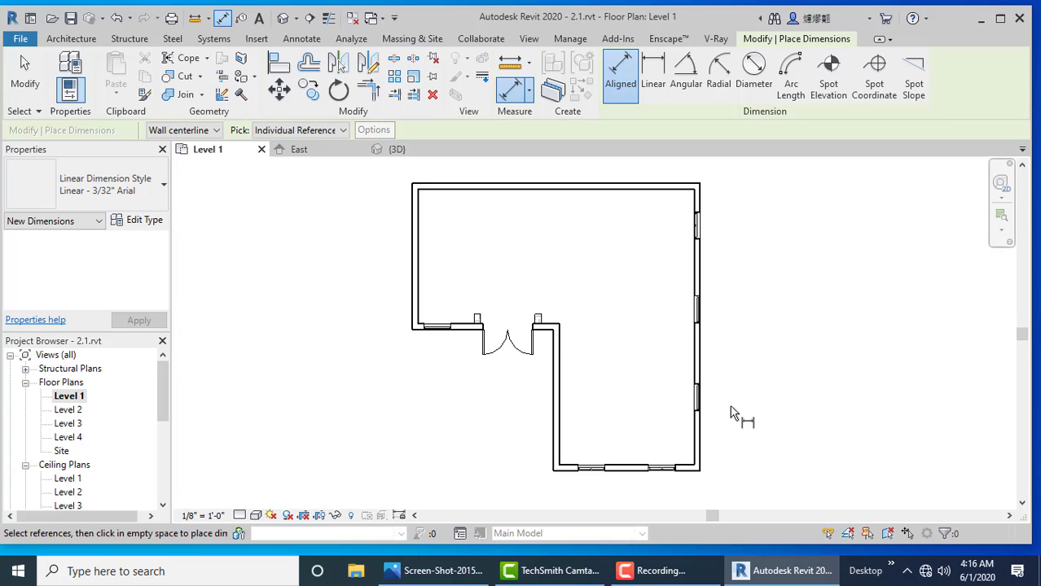
left_click(689, 477)
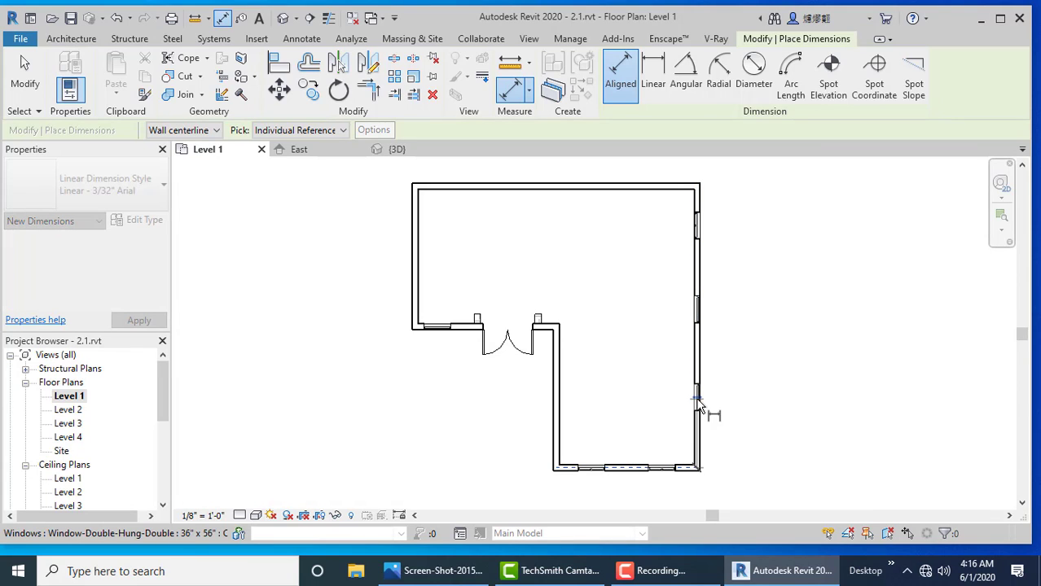
left_click(696, 400)
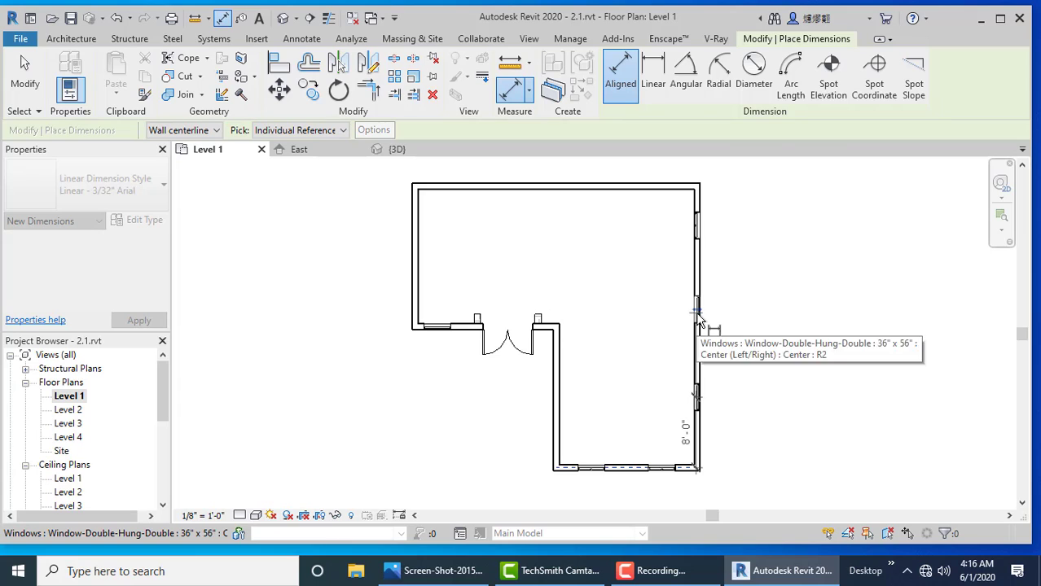
left_click(697, 314)
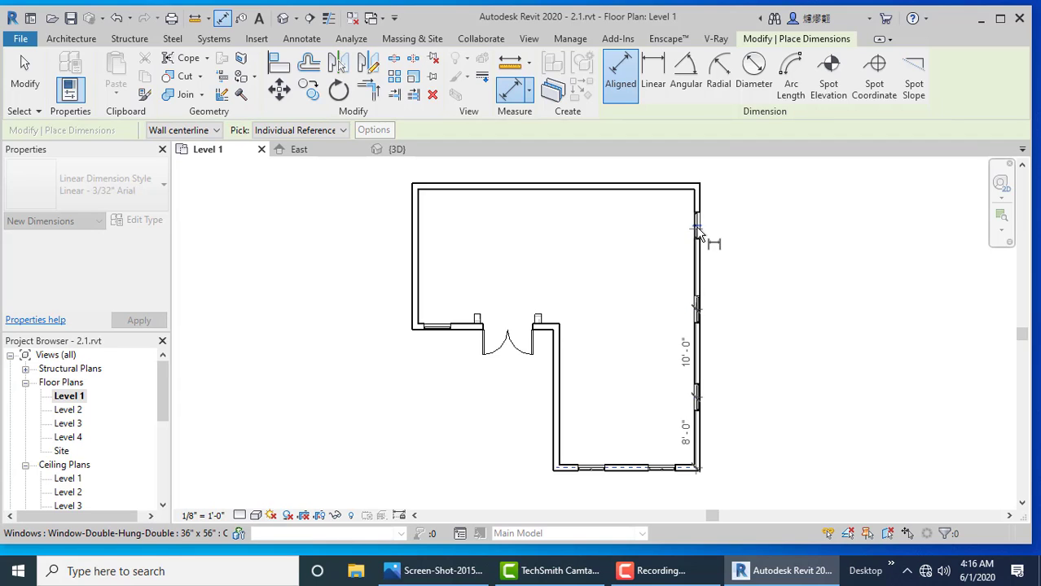
left_click(696, 224)
left_click(705, 187)
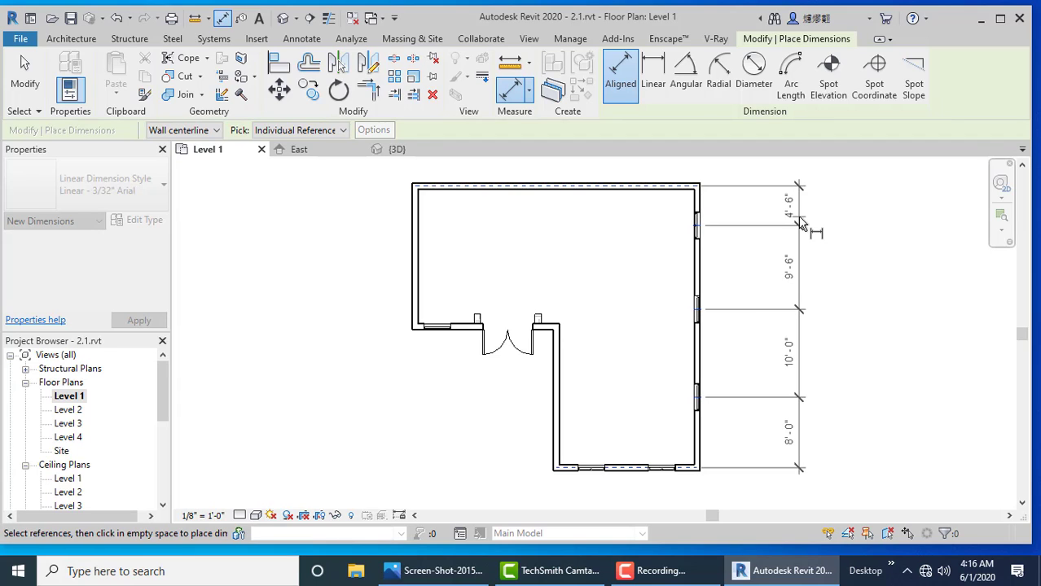
left_click(801, 225)
left_click(787, 334)
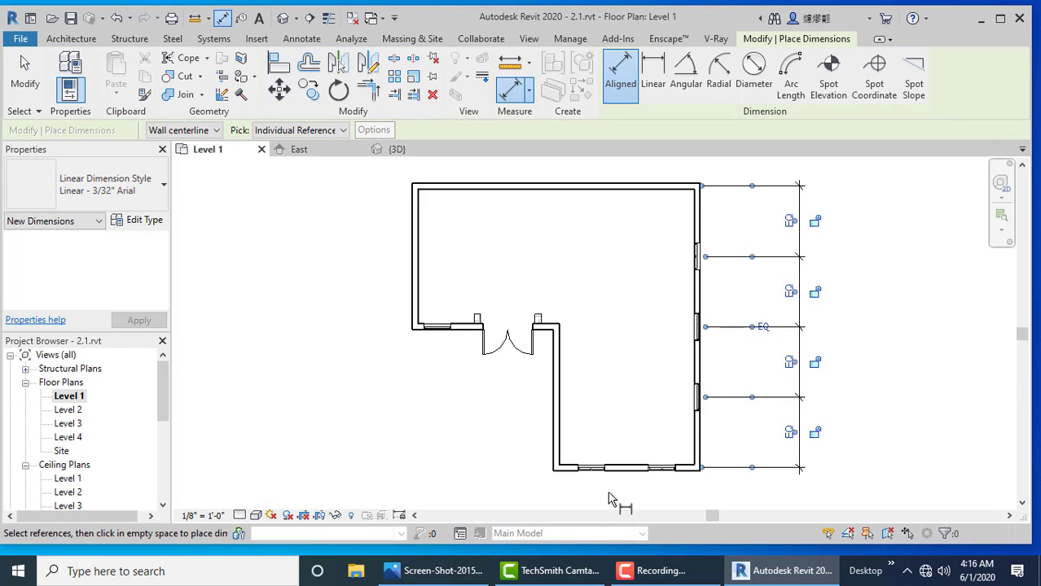
left_click(33, 101)
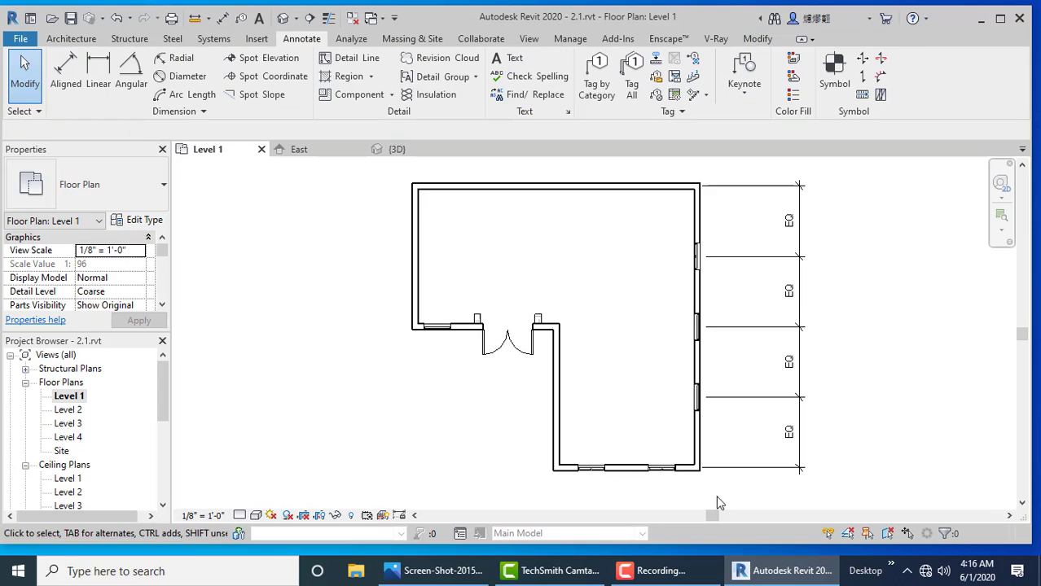
Step: In 3D, inspect the double entrance door and the windows on either side of it
left_click(284, 20)
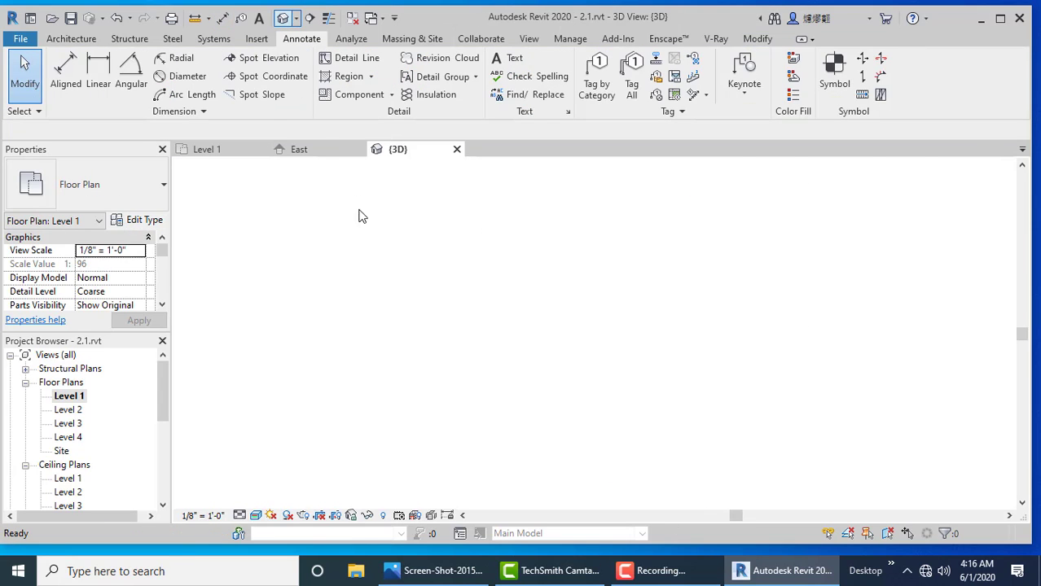
scroll(485, 326, "up", 2)
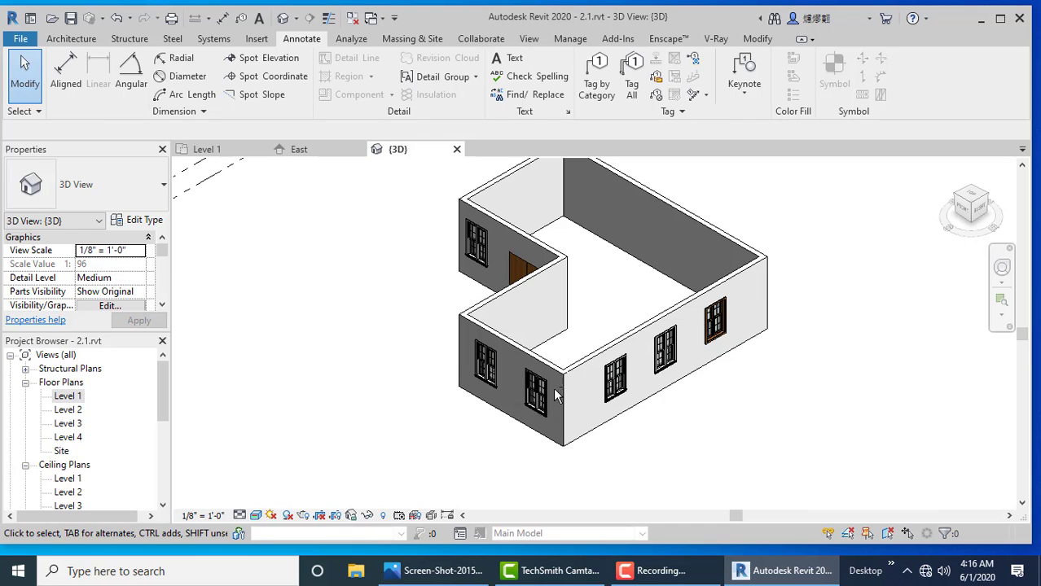
middle_click_drag(553, 387, 508, 487, "shift")
scroll(508, 487, "up", 2)
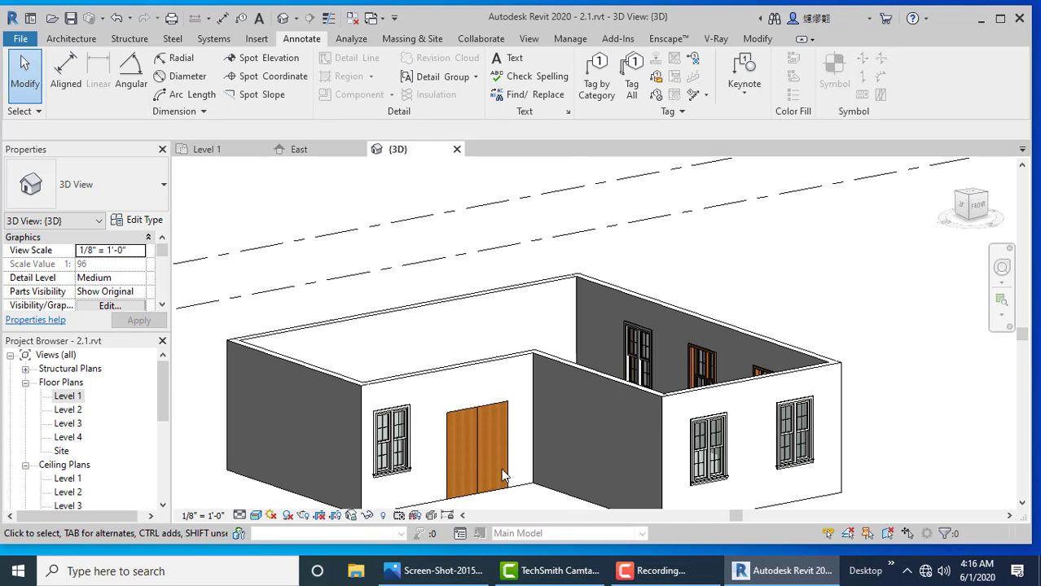
left_click(505, 460)
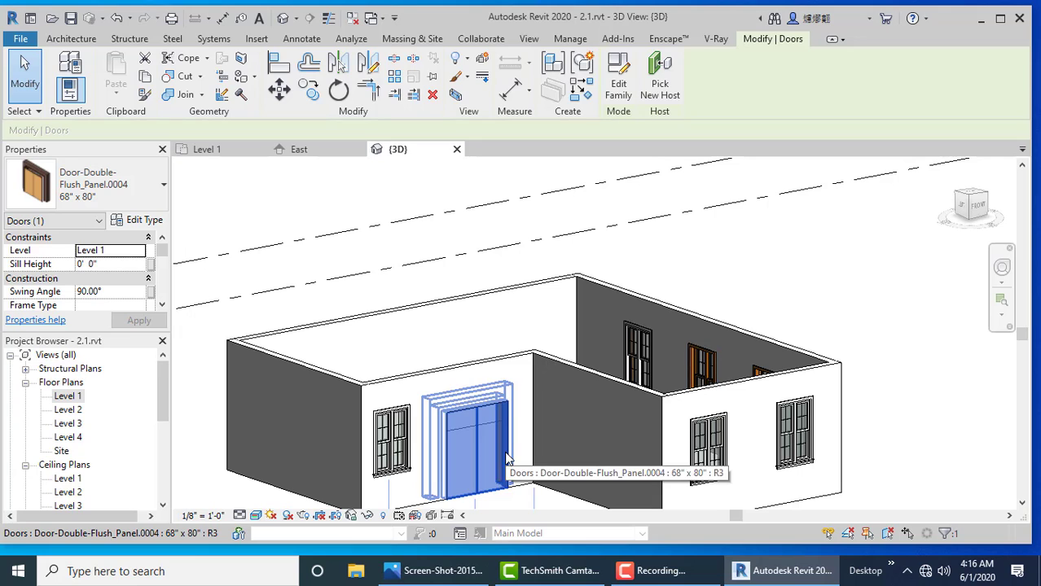
left_click(522, 515)
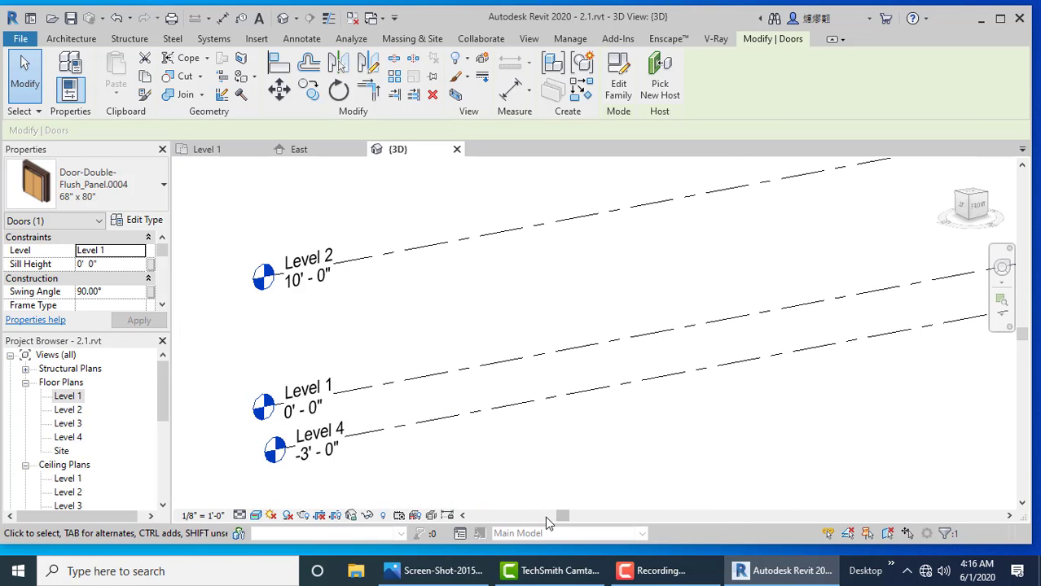
scroll(557, 426, "down", 2)
scroll(837, 448, "down", 2)
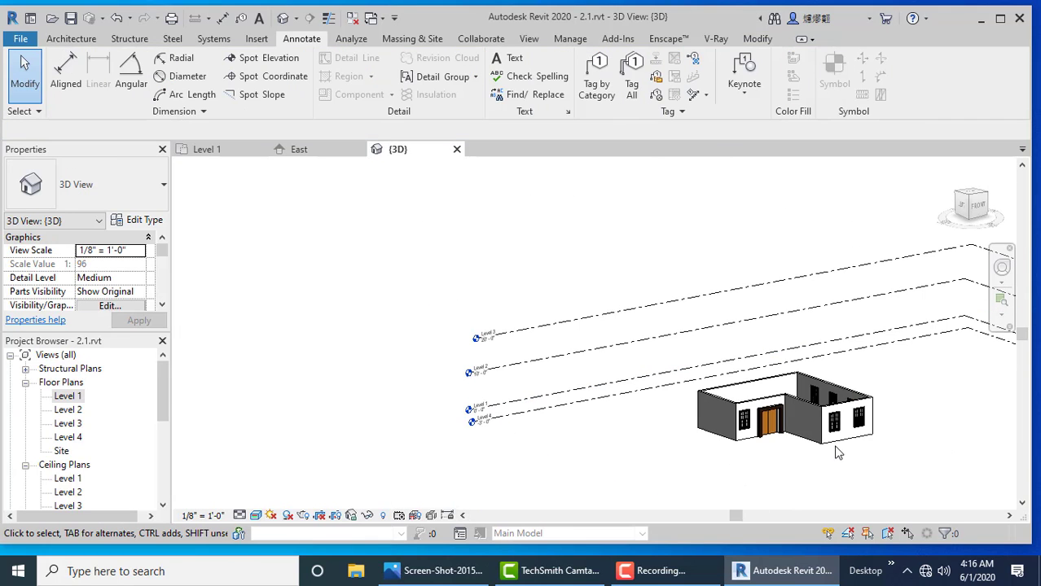
scroll(836, 437, "up", 3)
scroll(833, 436, "up", 3)
left_click(844, 389)
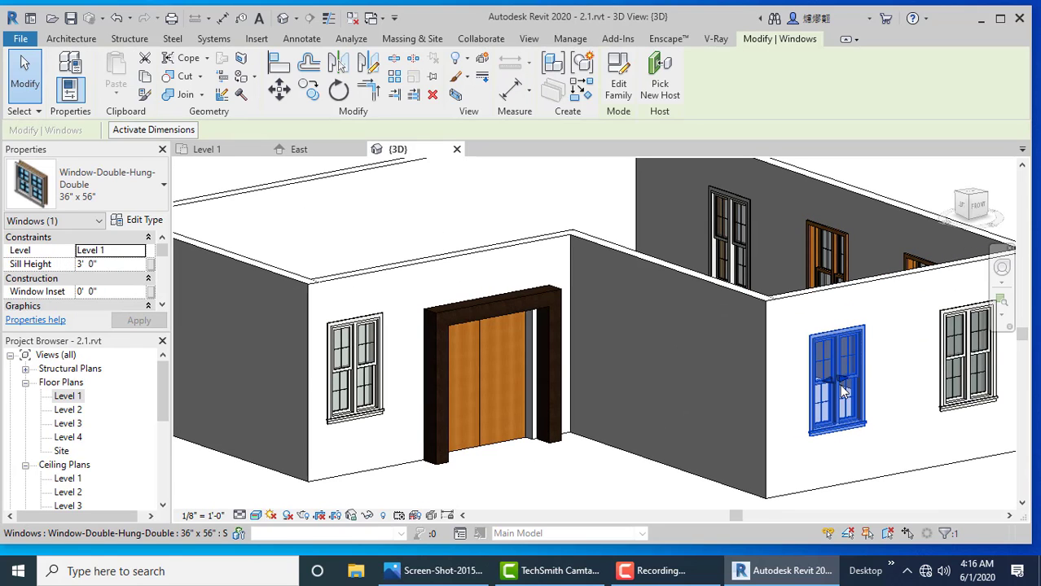
left_click(644, 466)
left_click(379, 355)
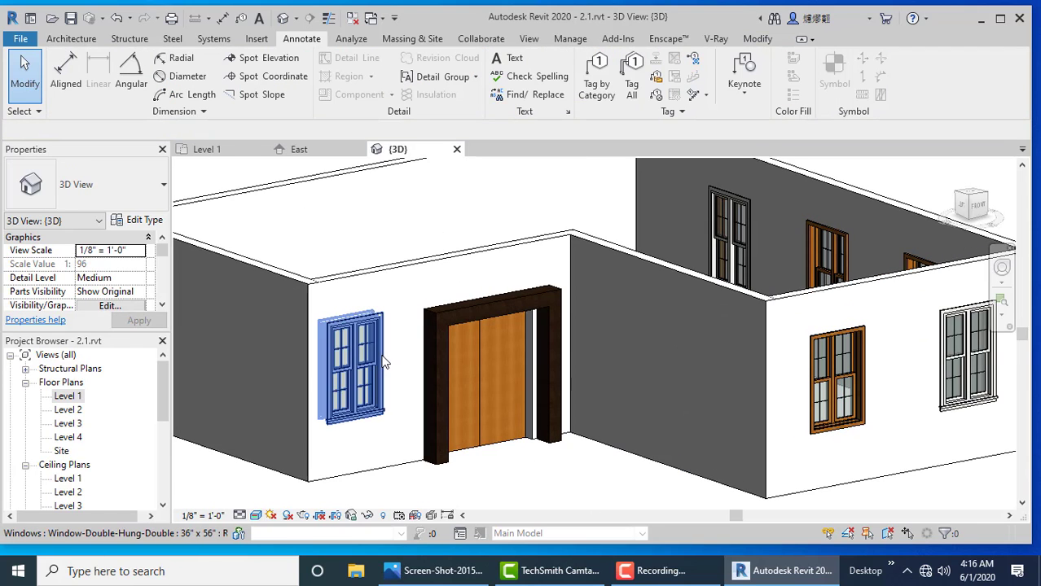
left_click(587, 501)
Step: Orbit to check the side-wall windows, then return to the Level 1 floor plan
scroll(586, 501, "down", 2)
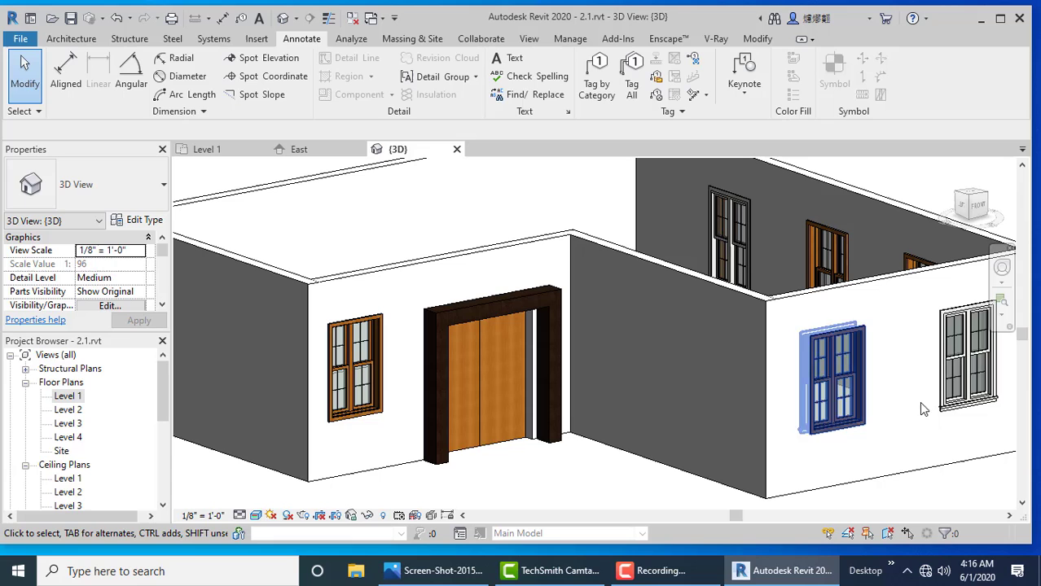
left_click(949, 364)
scroll(652, 417, "down", 2)
left_click(894, 444)
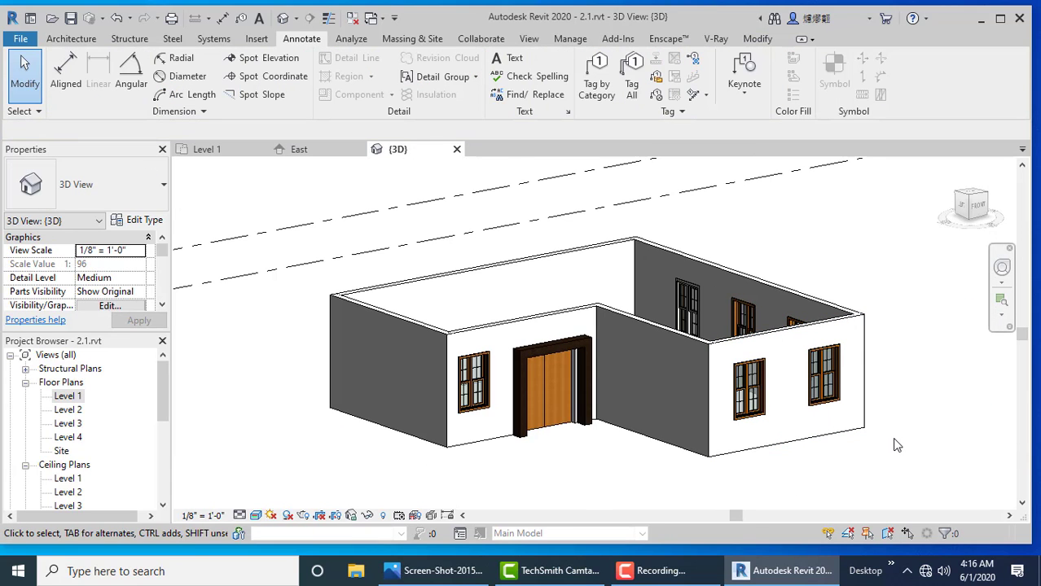
middle_click_drag(894, 422, 692, 426, "shift")
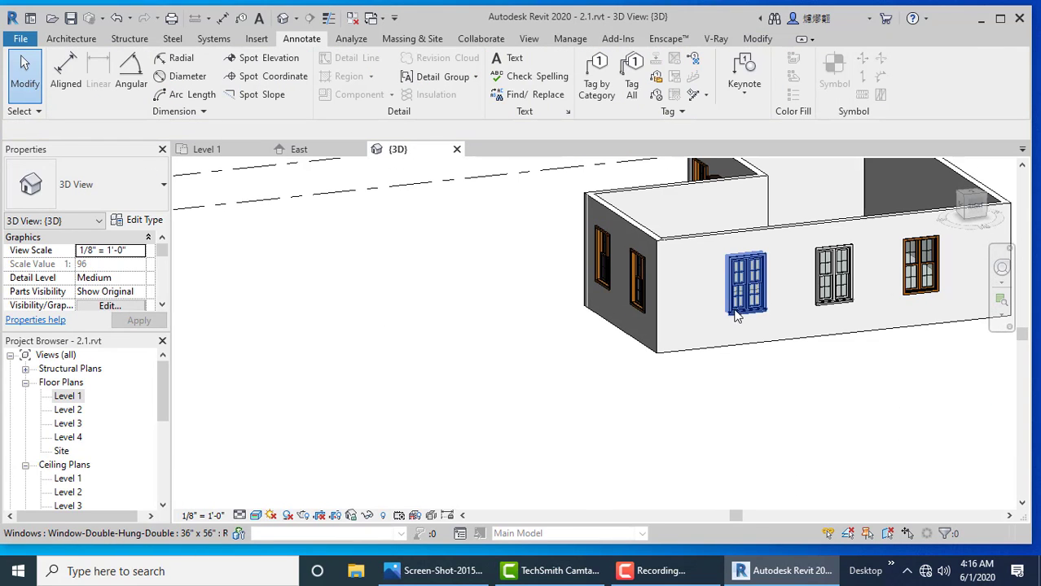
left_click(741, 309)
left_click(845, 295)
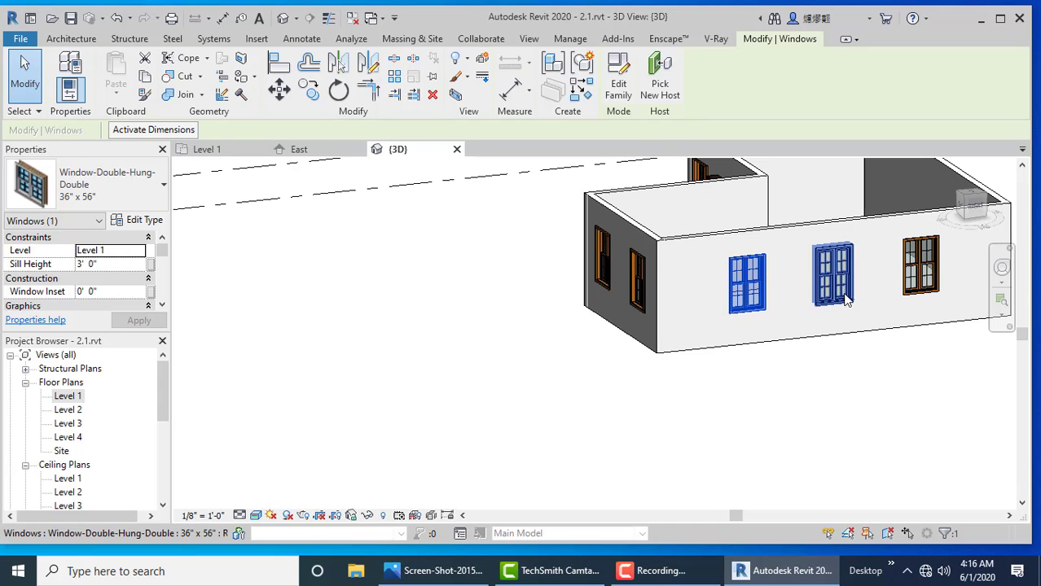
left_click(893, 430)
mouse_move(734, 456)
middle_mouse_down("shift")
mouse_move(803, 487)
mouse_move(764, 474)
mouse_move(772, 450)
mouse_move(931, 450)
mouse_move(749, 409)
middle_mouse_up("shift")
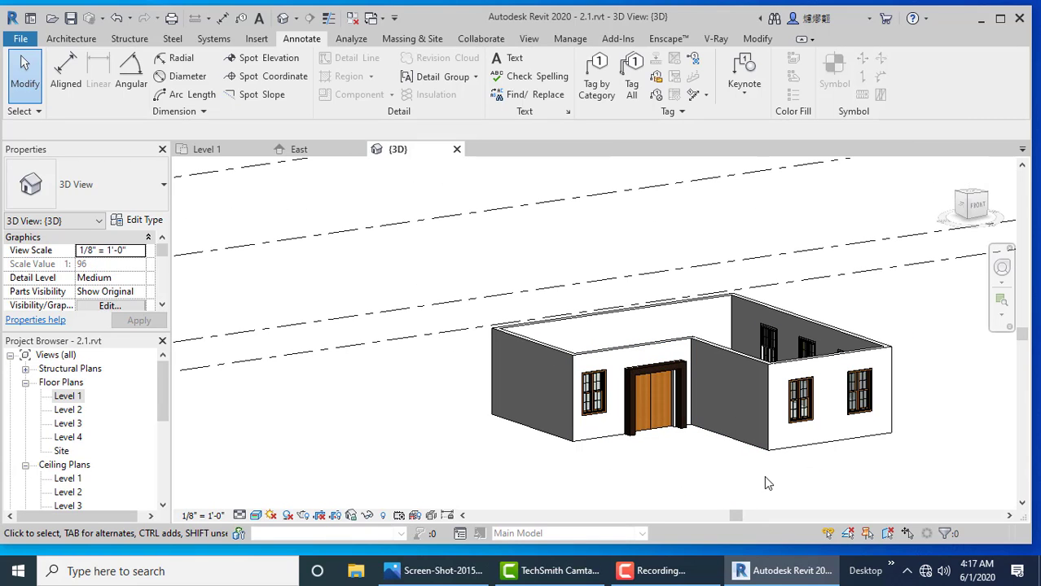
mouse_move(757, 469)
middle_mouse_down("shift")
mouse_move(623, 467)
mouse_move(689, 486)
middle_mouse_up("shift")
mouse_move(794, 334)
middle_mouse_down("shift")
mouse_move(738, 391)
mouse_move(709, 344)
mouse_move(725, 391)
mouse_move(671, 364)
mouse_move(560, 394)
middle_mouse_up("shift")
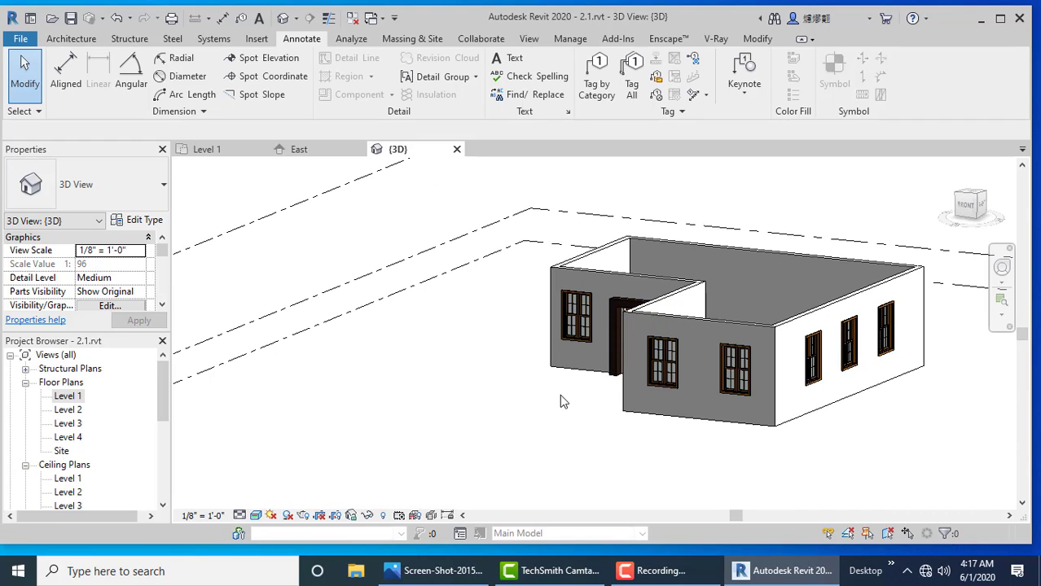
double_click(68, 396)
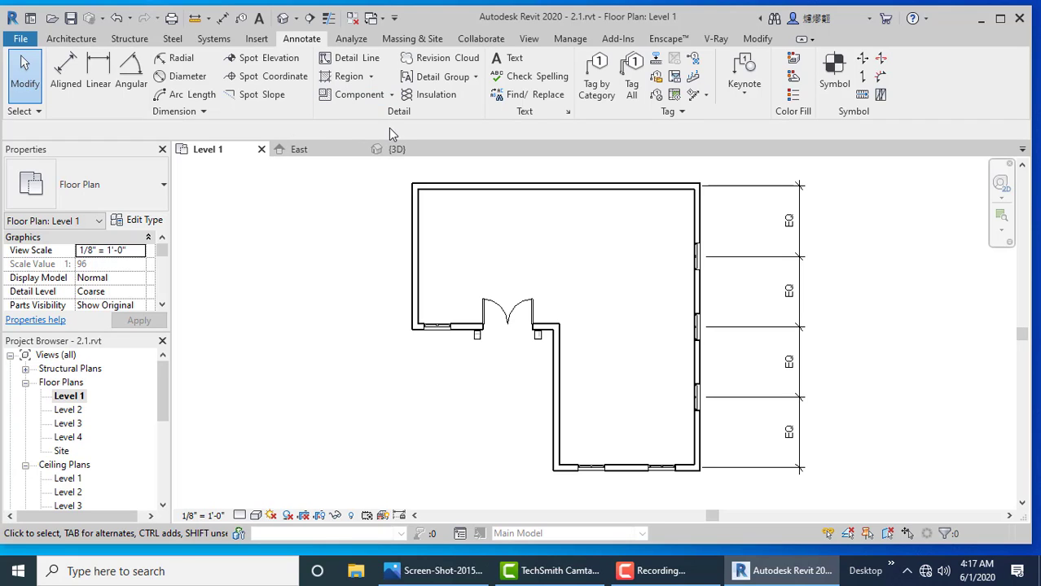
Step: Start an architectural floor and pick the right and bottom walls as its boundary
left_click(70, 38)
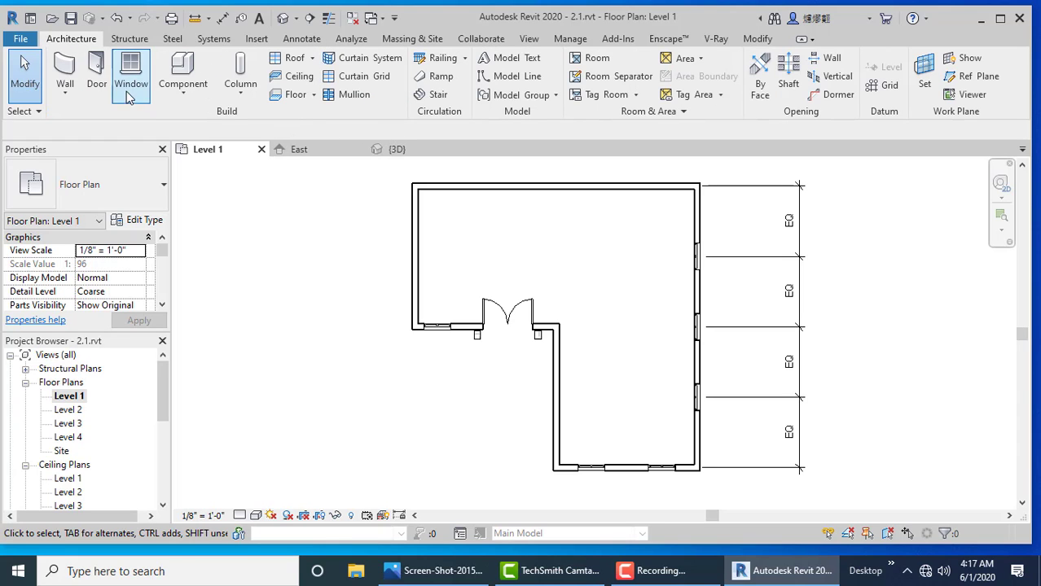
left_click(314, 96)
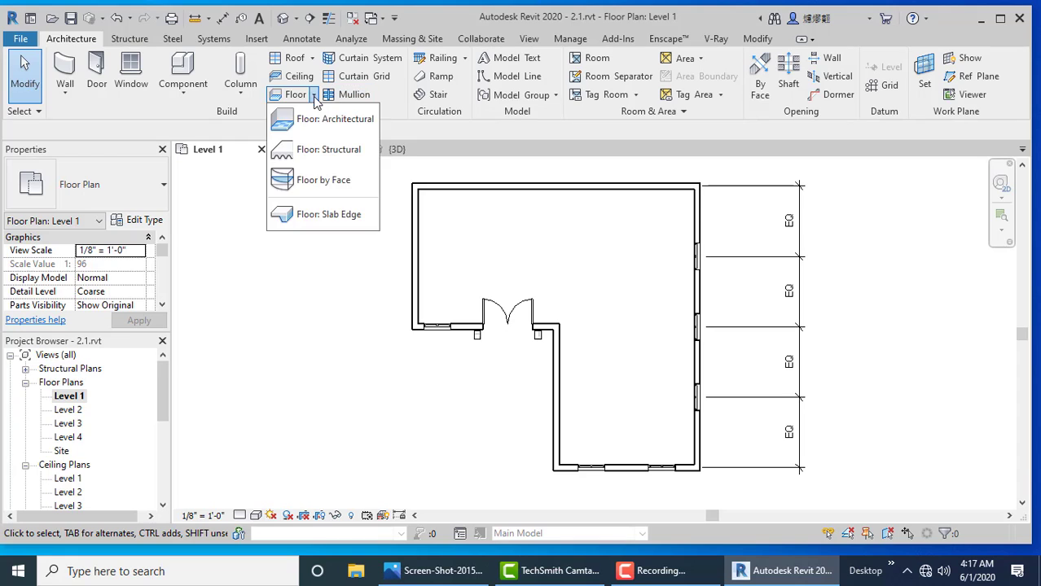
left_click(324, 120)
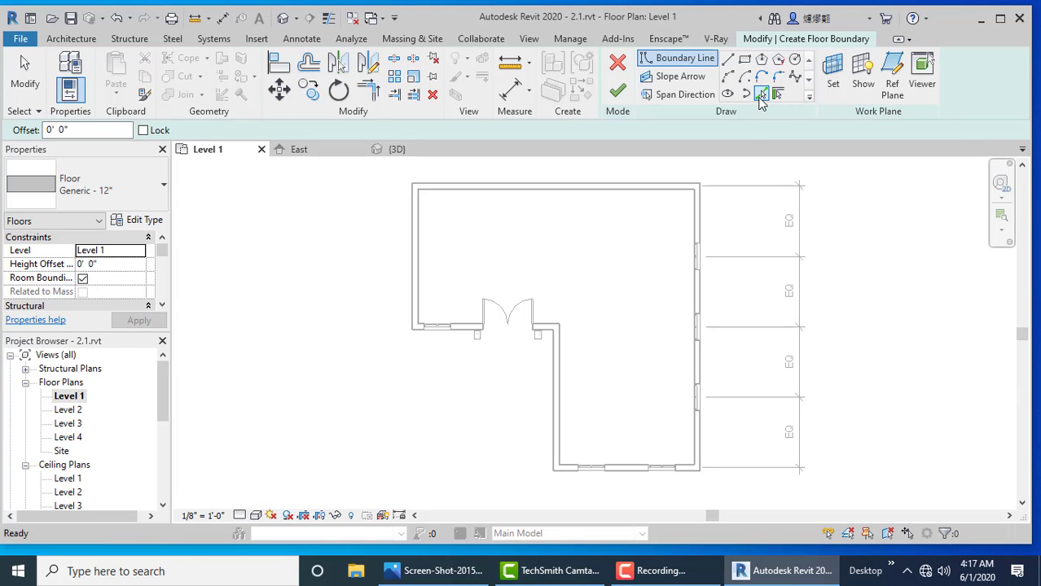
left_click(761, 94)
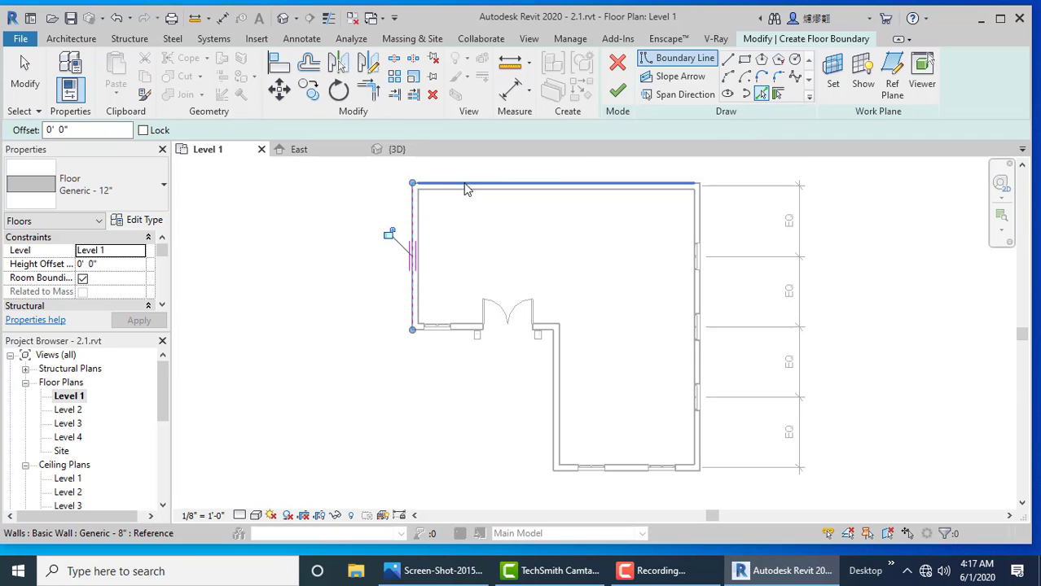
left_click(705, 306)
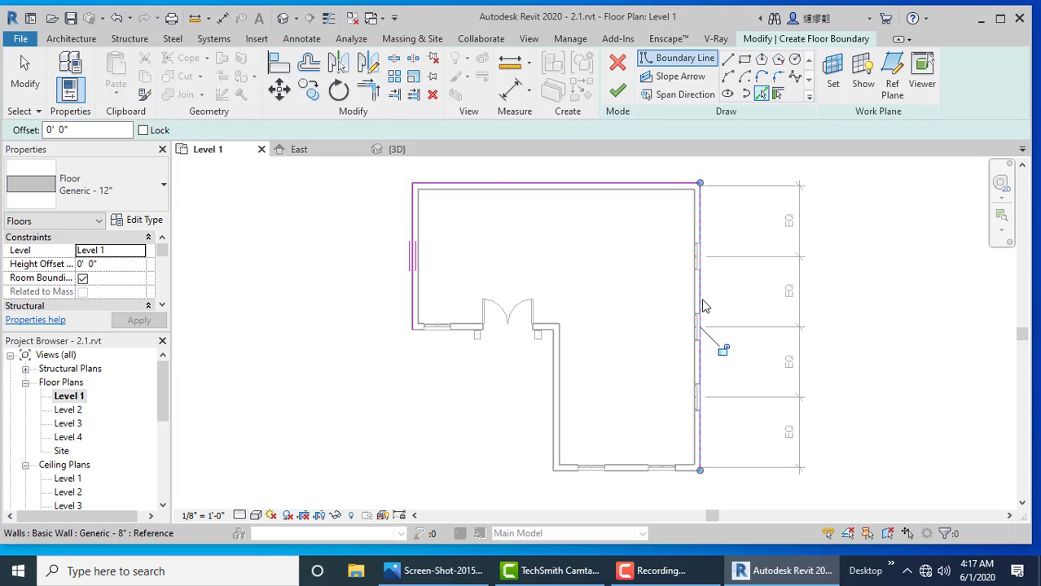
left_click(616, 472)
Step: Draw boundary lines around the porch, including its 16'-0" left edge, and finish the slab
left_click(728, 60)
scroll(416, 351, "up", 3)
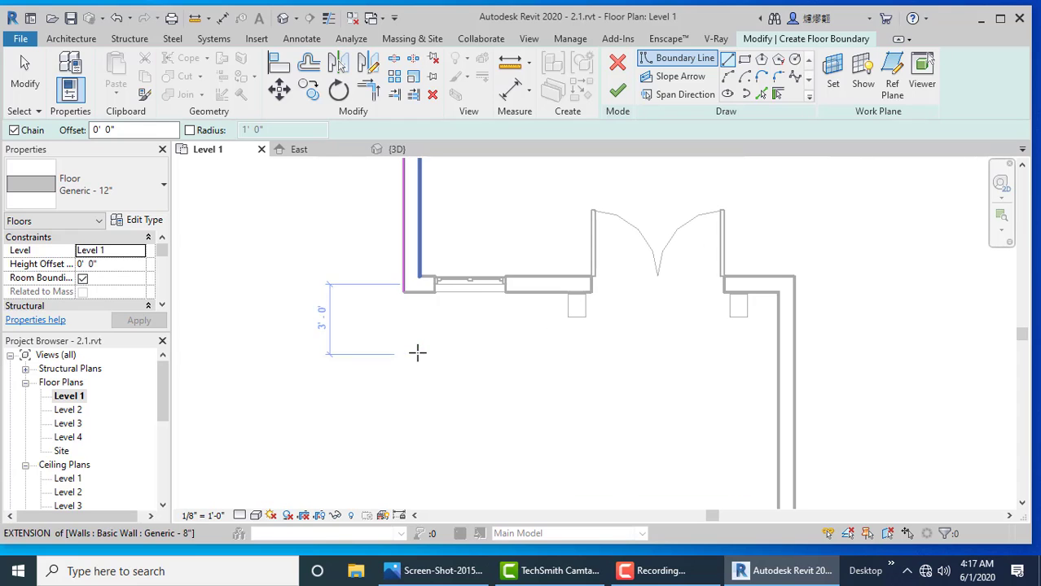
left_click(402, 293)
left_click(537, 292)
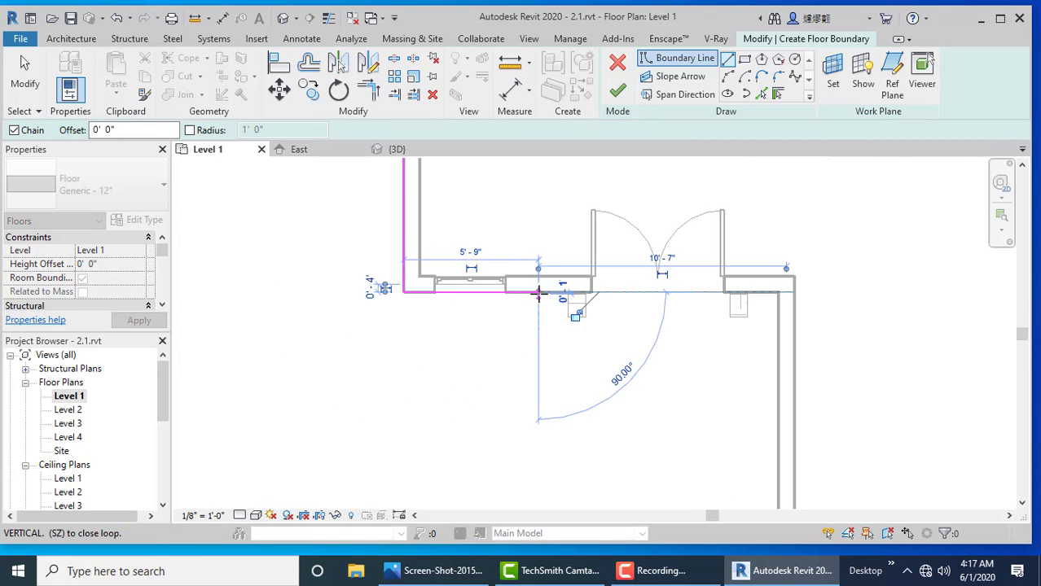
scroll(537, 292, "down", 2)
scroll(536, 281, "down", 2)
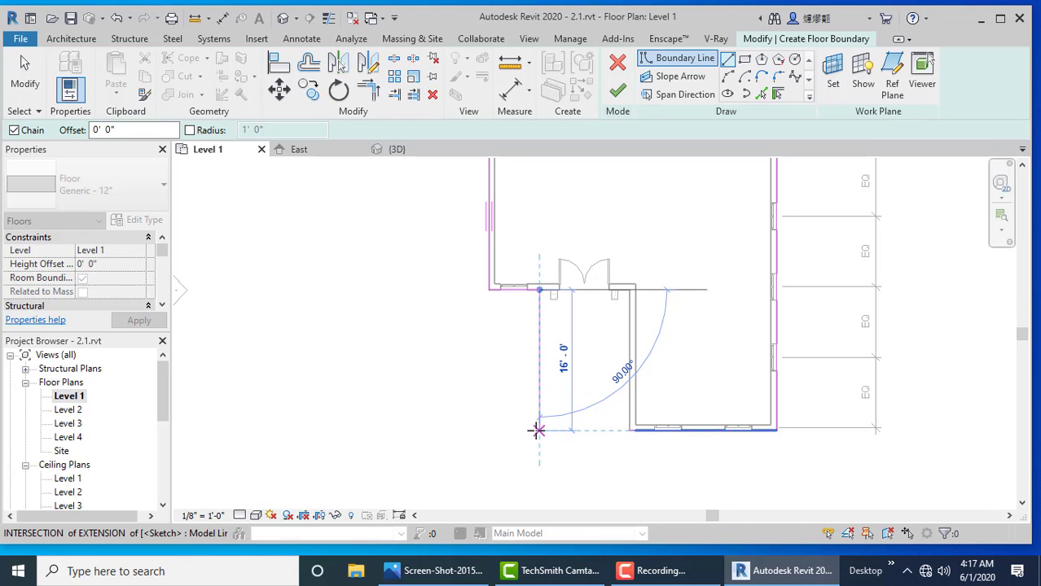
left_click(537, 430)
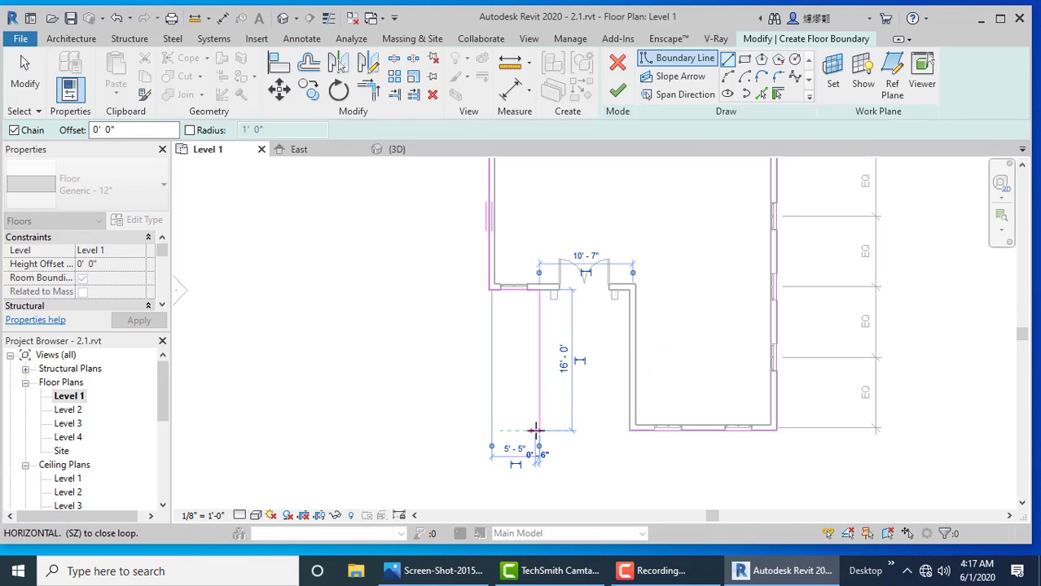
left_click(630, 431)
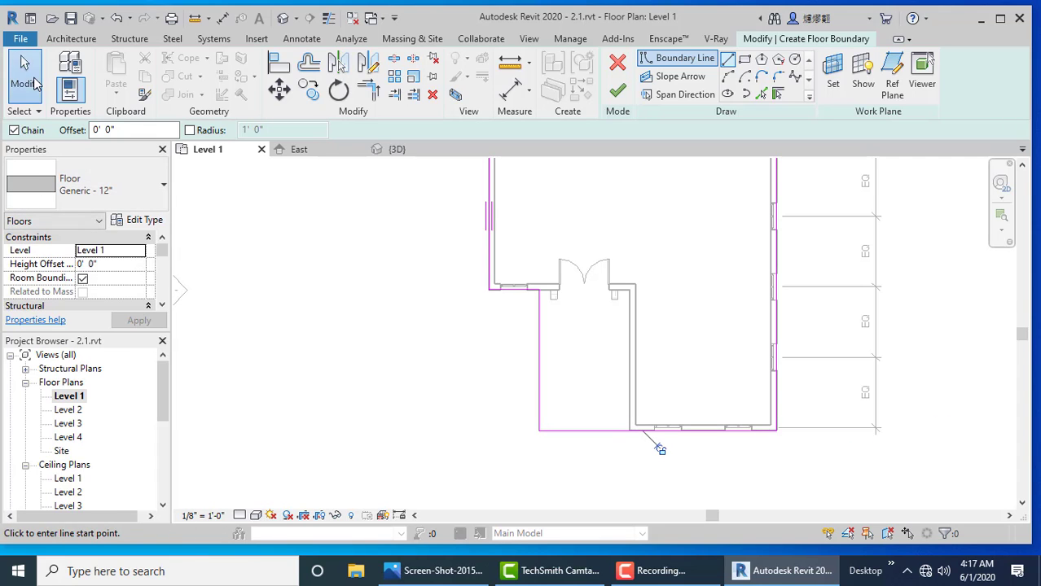
left_click(24, 73)
left_click(617, 90)
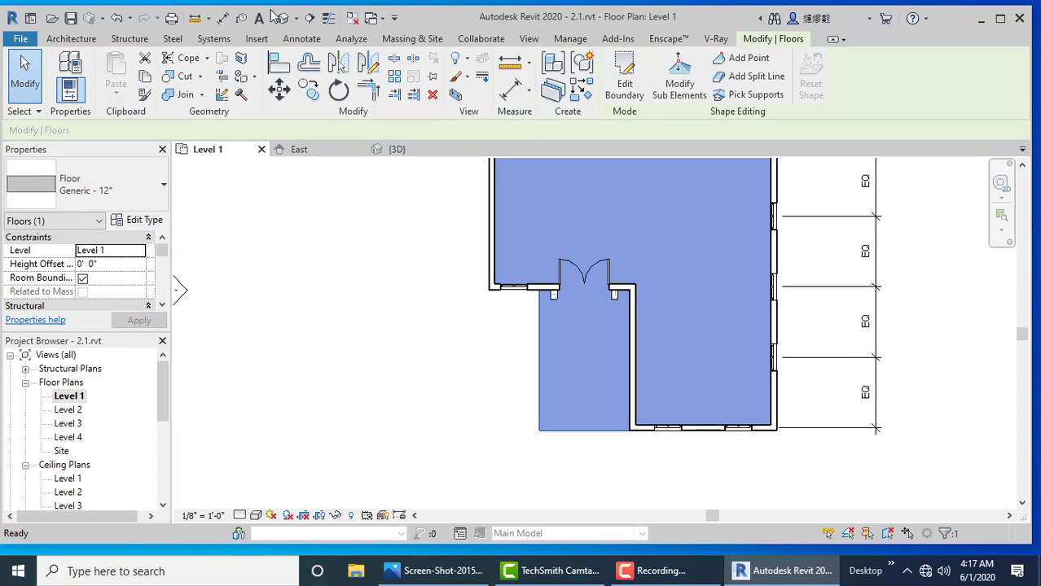
Step: In the 3D view, zoom and orbit to the front door side and select the new slab
left_click(282, 17)
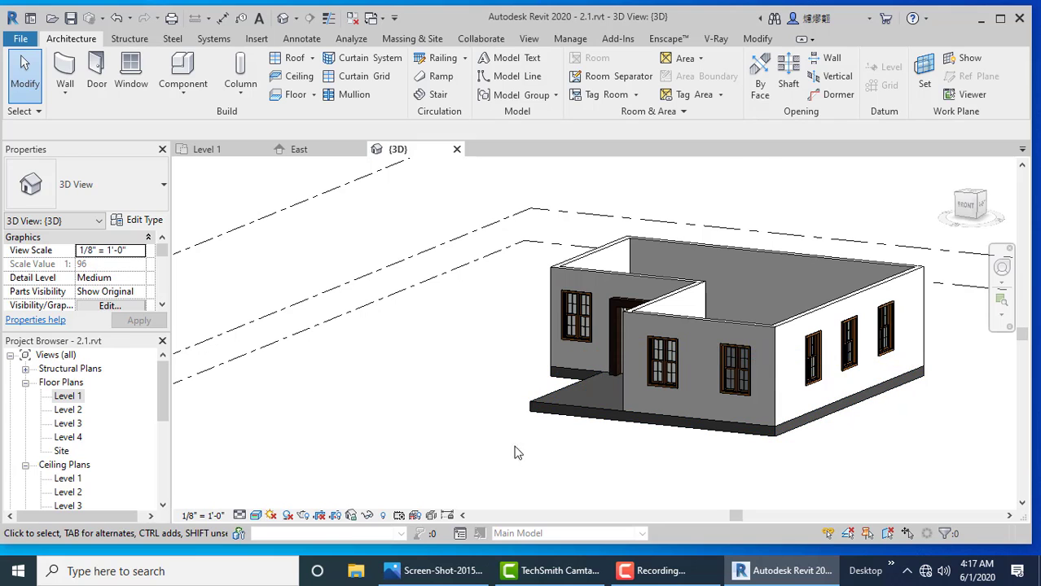
scroll(521, 452, "up", 2)
scroll(535, 453, "up", 2)
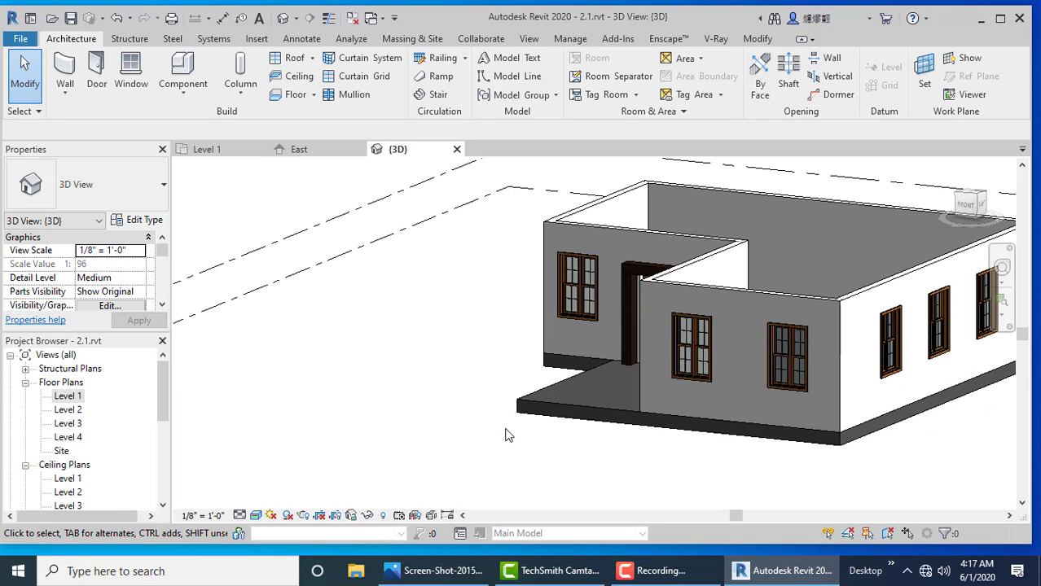
middle_click_drag(505, 435, 600, 458, "shift")
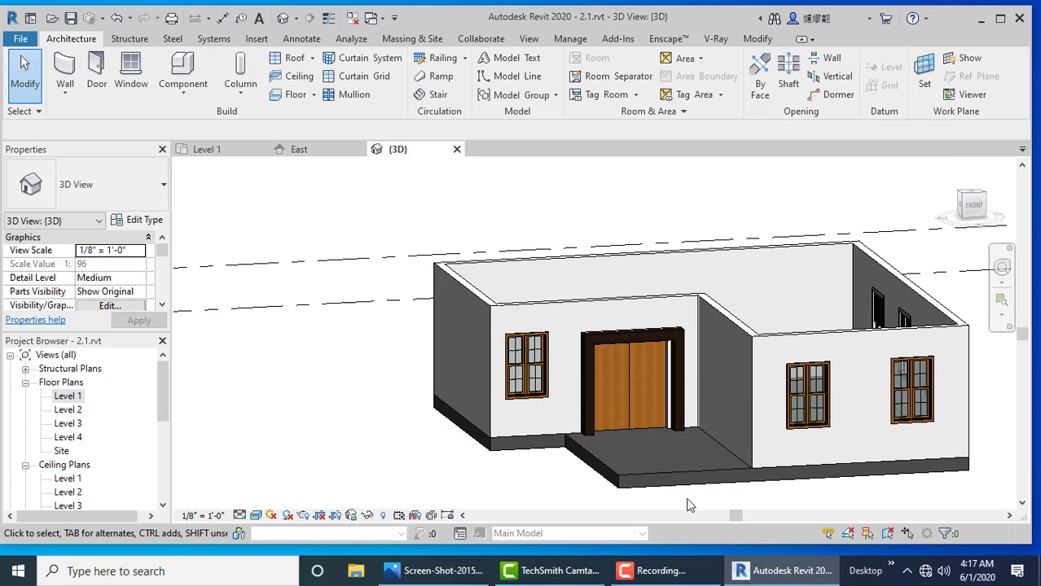
left_click(658, 471)
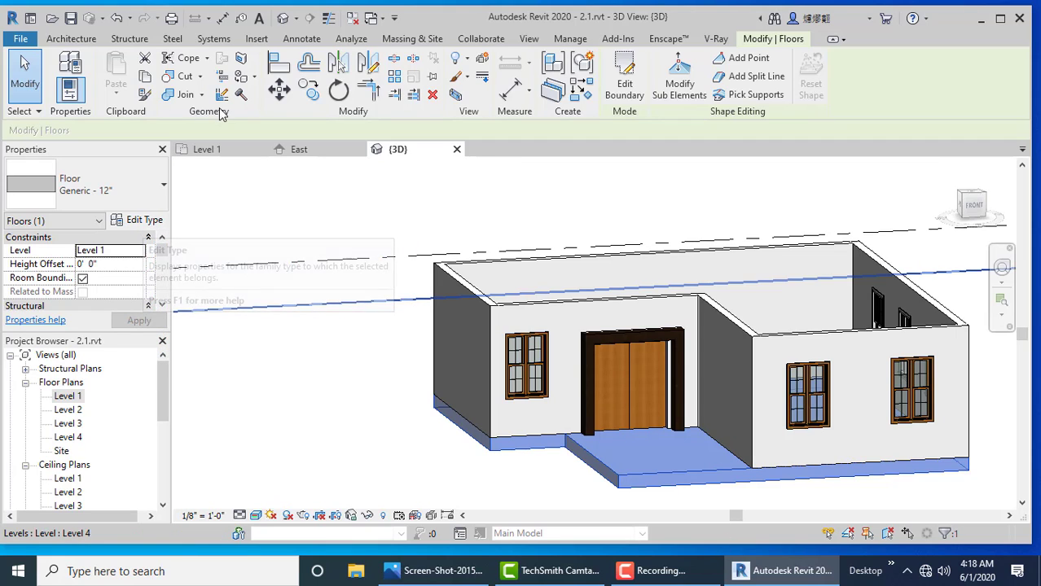
Step: Copy the slab and set the Generic 12" floor's structure layer material to white
left_click(145, 75)
left_click(121, 96)
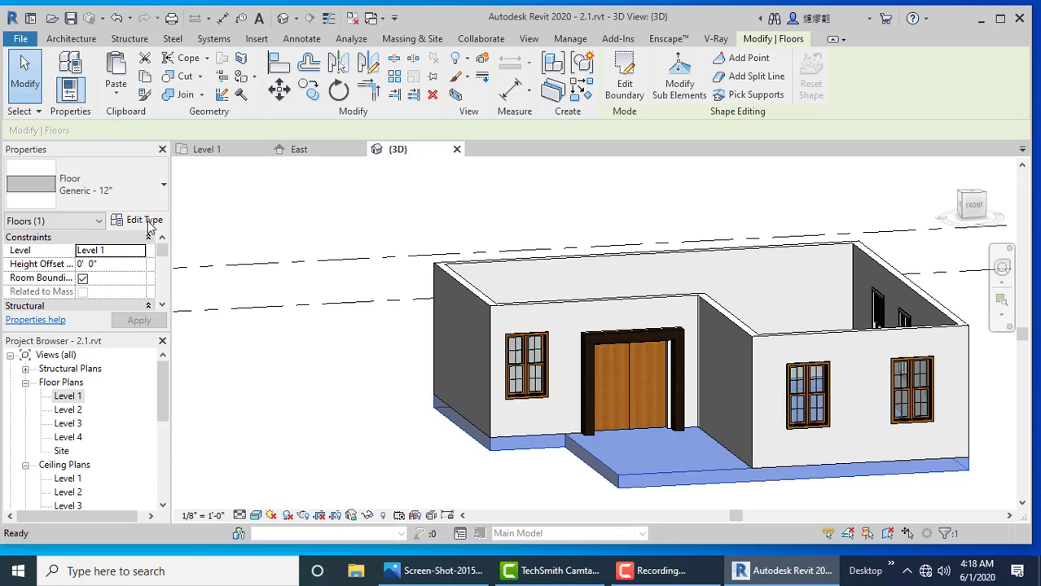
left_click(138, 220)
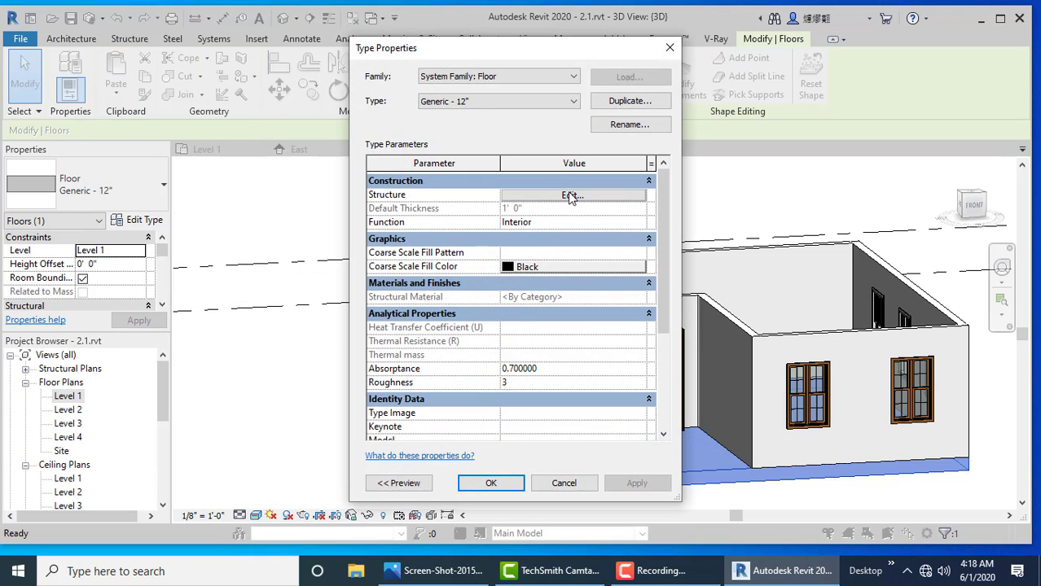
left_click(571, 196)
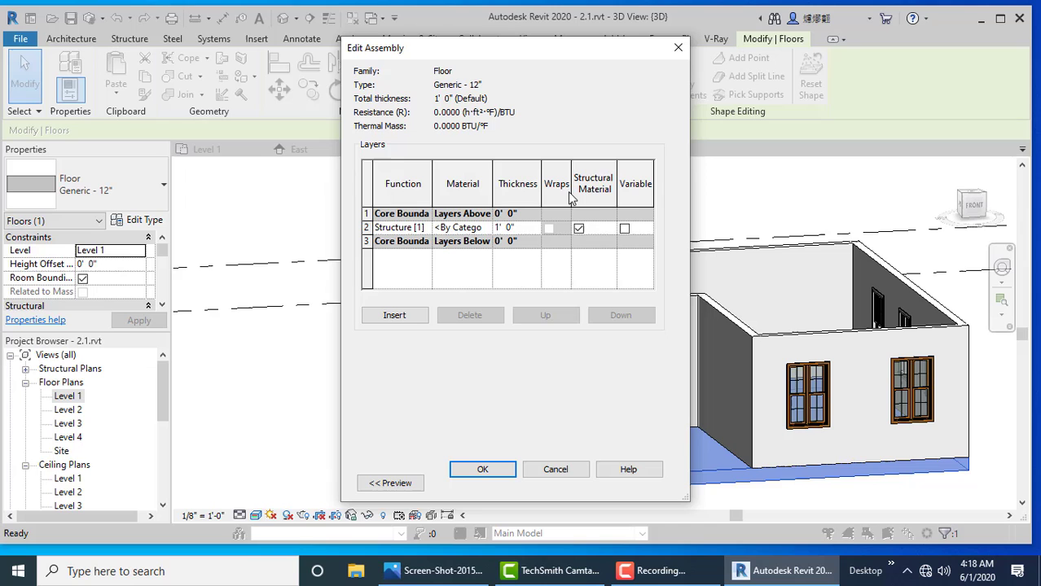
left_click(487, 228)
left_click(738, 467)
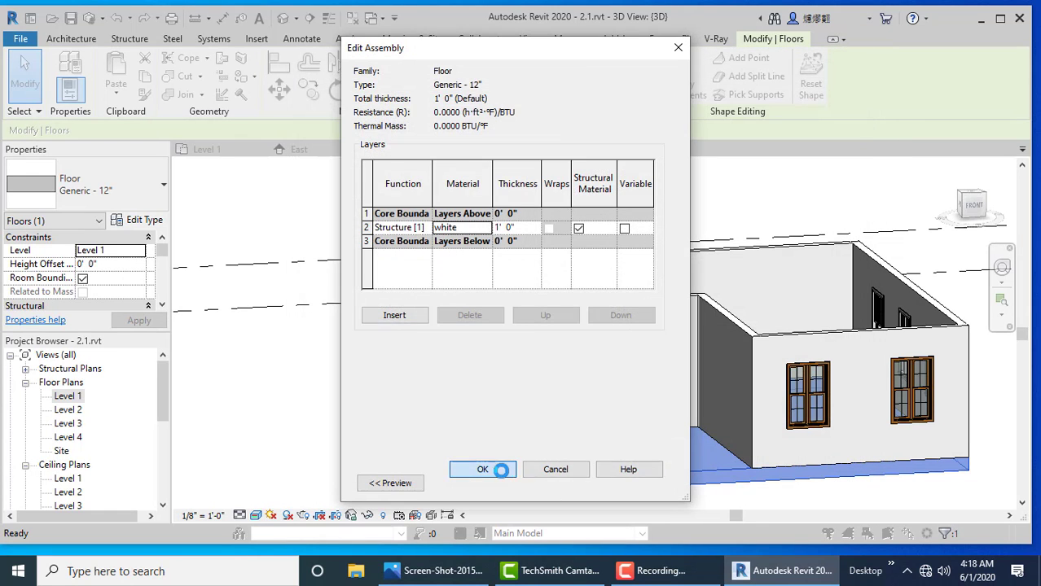
left_click(501, 470)
left_click(491, 485)
left_click(441, 481)
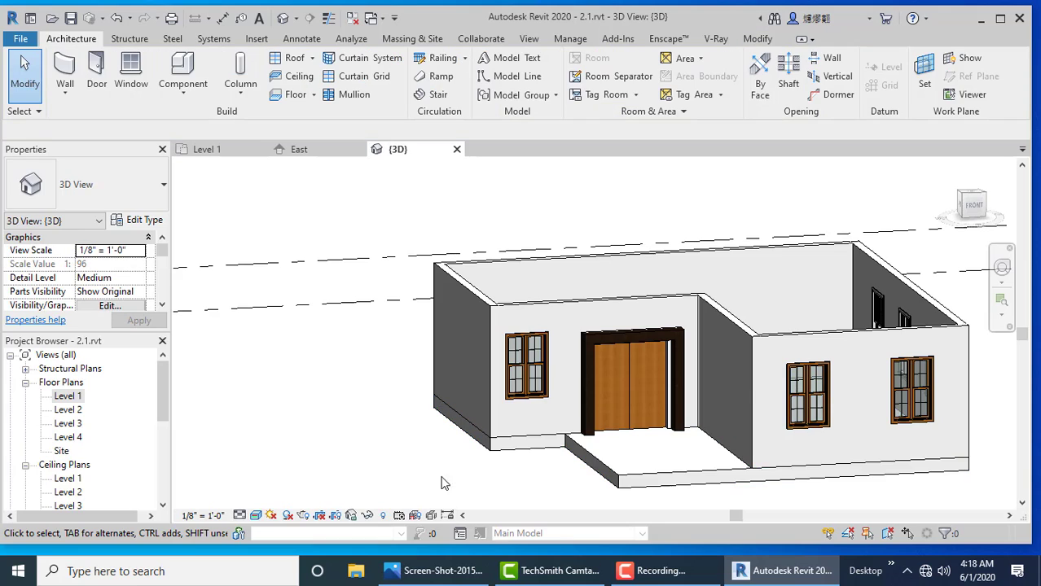
Step: Paste the floor slab aligned to Level 2 as a flat roof, then orbit to the front
left_click(659, 486)
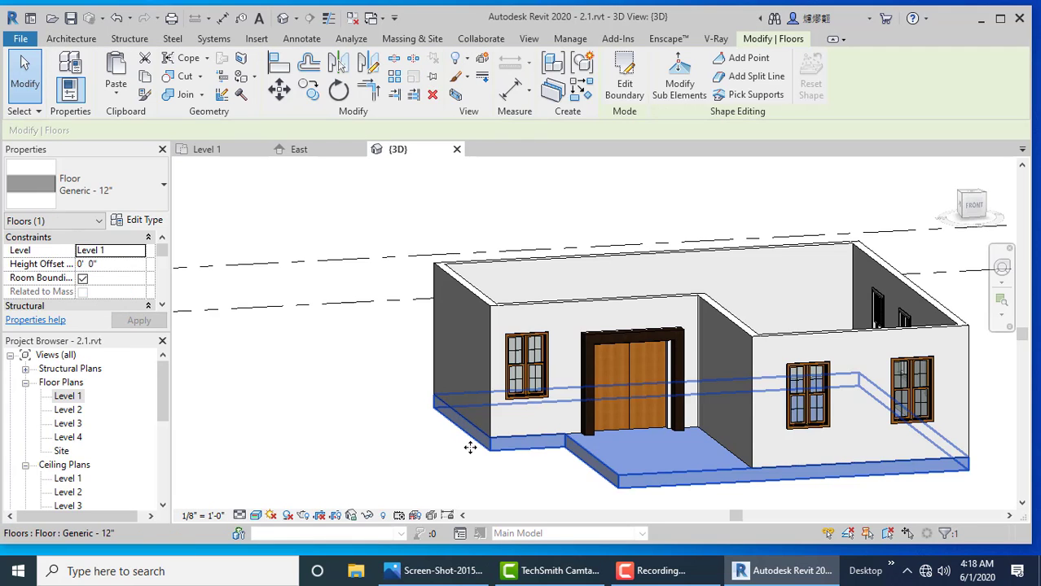
left_click(120, 98)
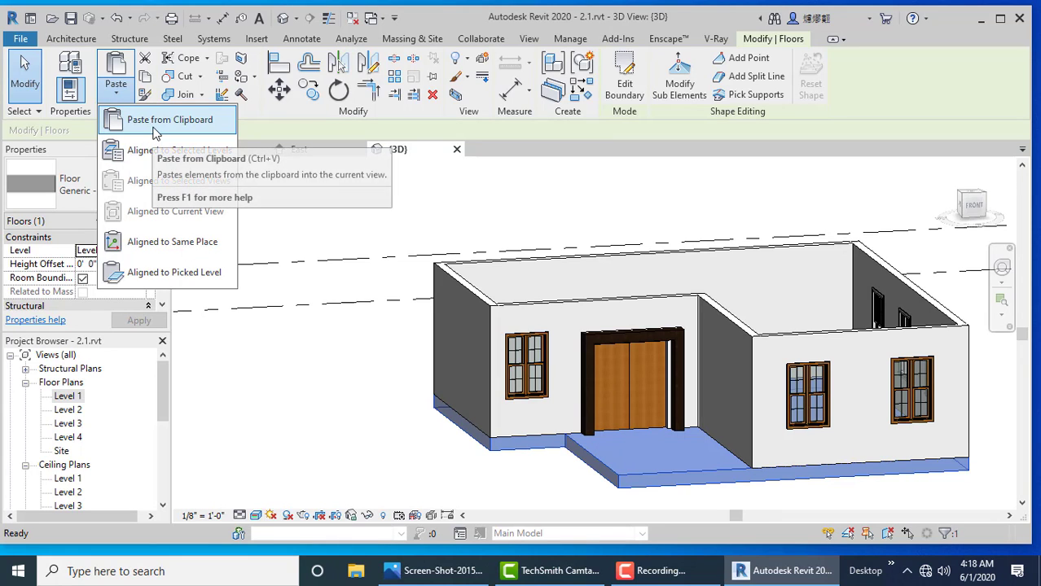
left_click(154, 151)
left_click(451, 191)
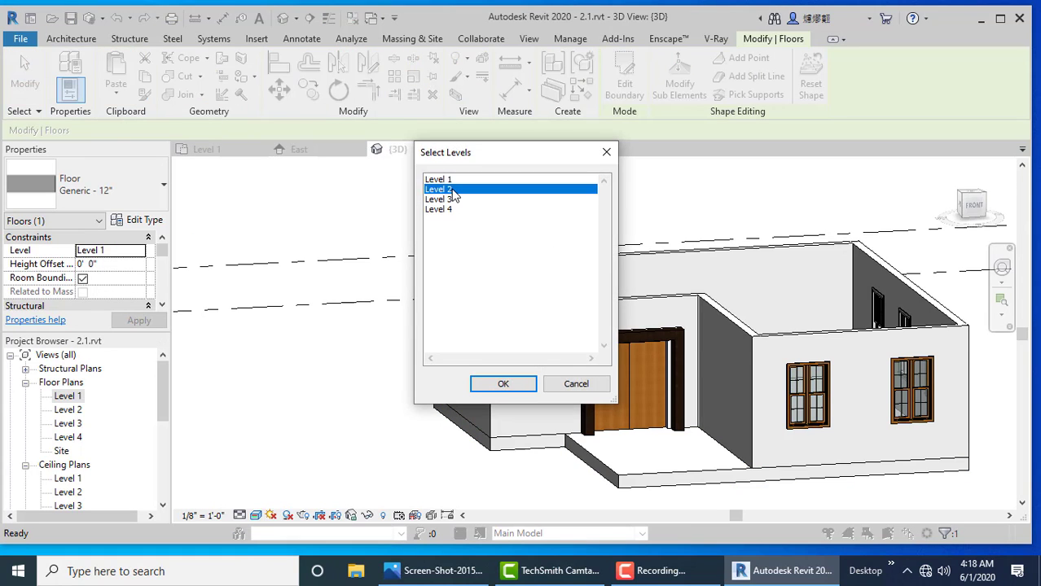
left_click(503, 384)
left_click(352, 410)
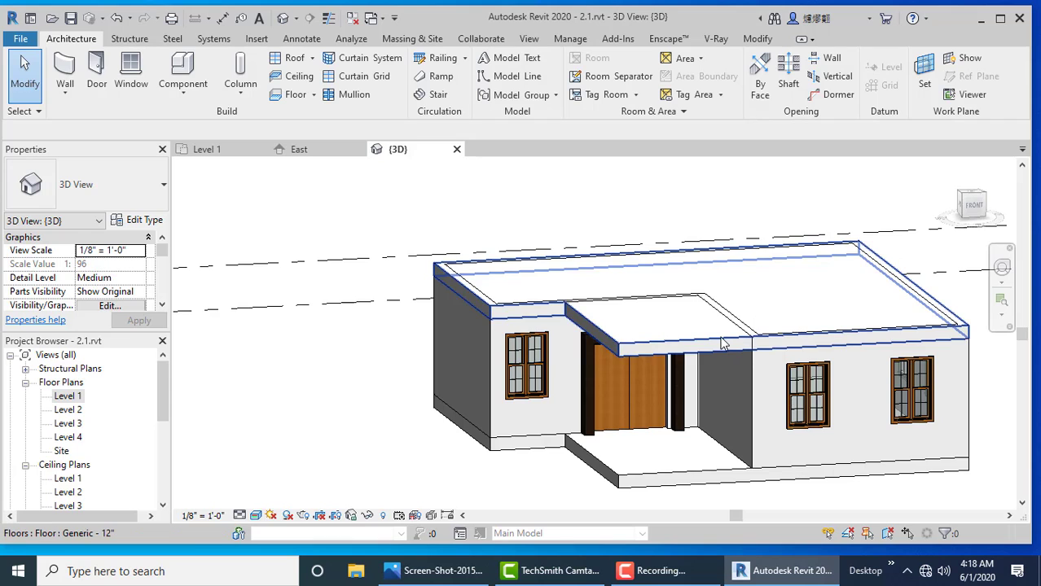
middle_click_drag(719, 341, 708, 303, "shift")
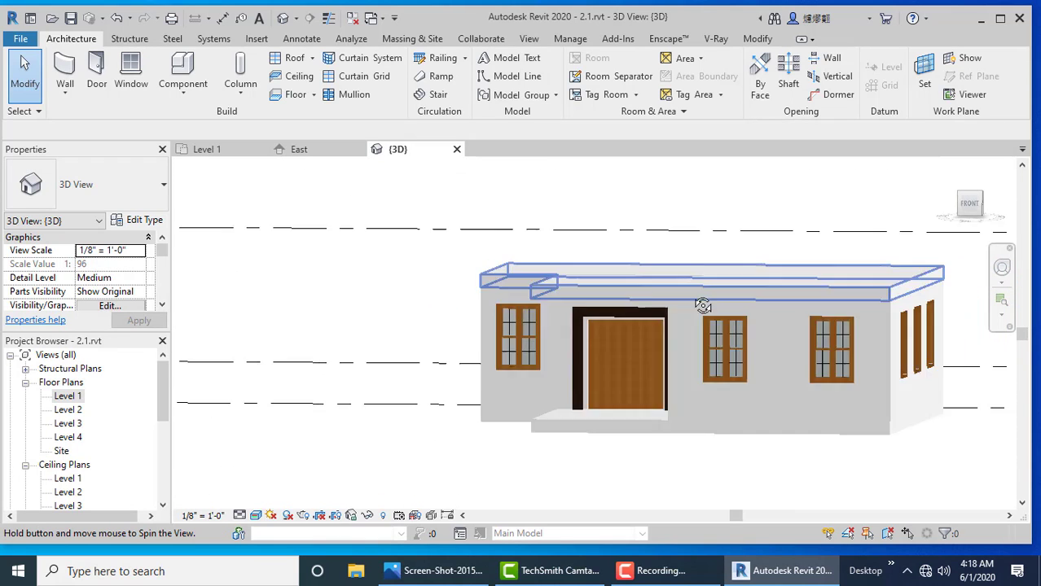
mouse_move(779, 226)
middle_mouse_down("shift")
mouse_move(706, 256)
mouse_move(729, 291)
middle_mouse_up("shift")
mouse_move(582, 474)
middle_mouse_down("shift")
mouse_move(601, 432)
mouse_move(582, 463)
middle_mouse_up("shift")
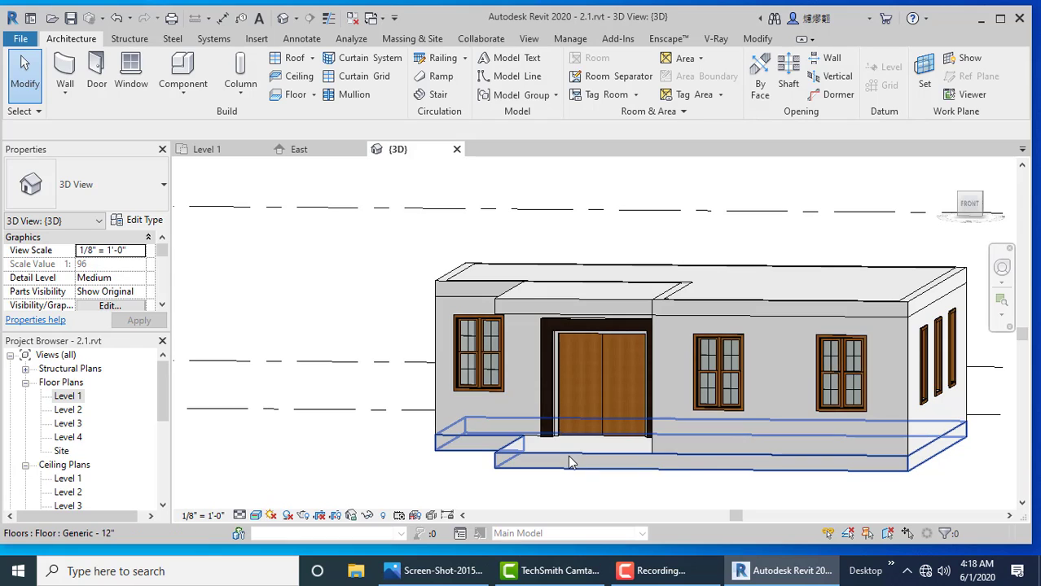
Step: Give the ground slab a duplicated type, Generic - 12" 2, with a 3'-0" structure layer
left_click(566, 454)
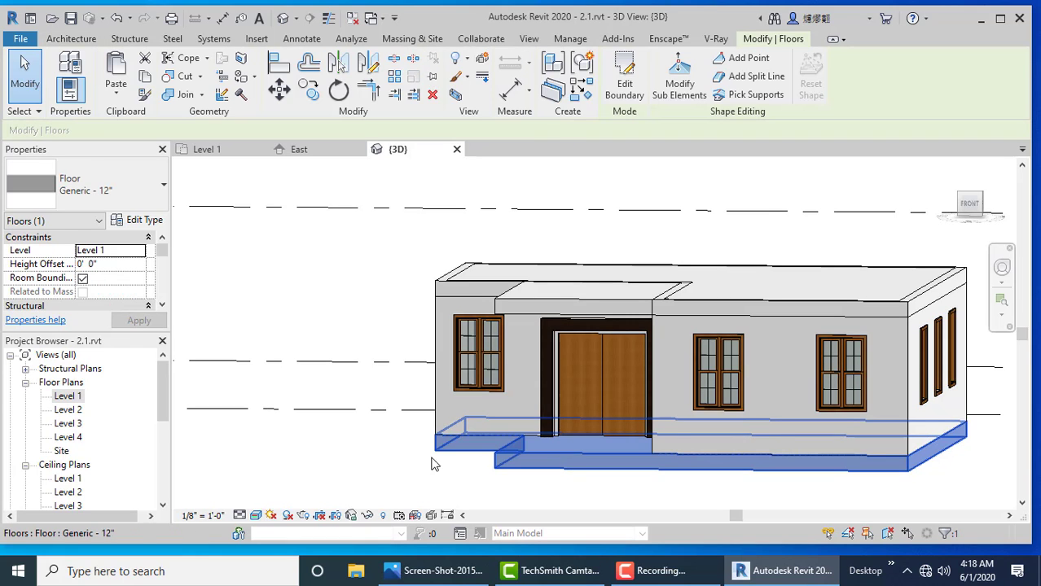
left_click(143, 219)
left_click(629, 101)
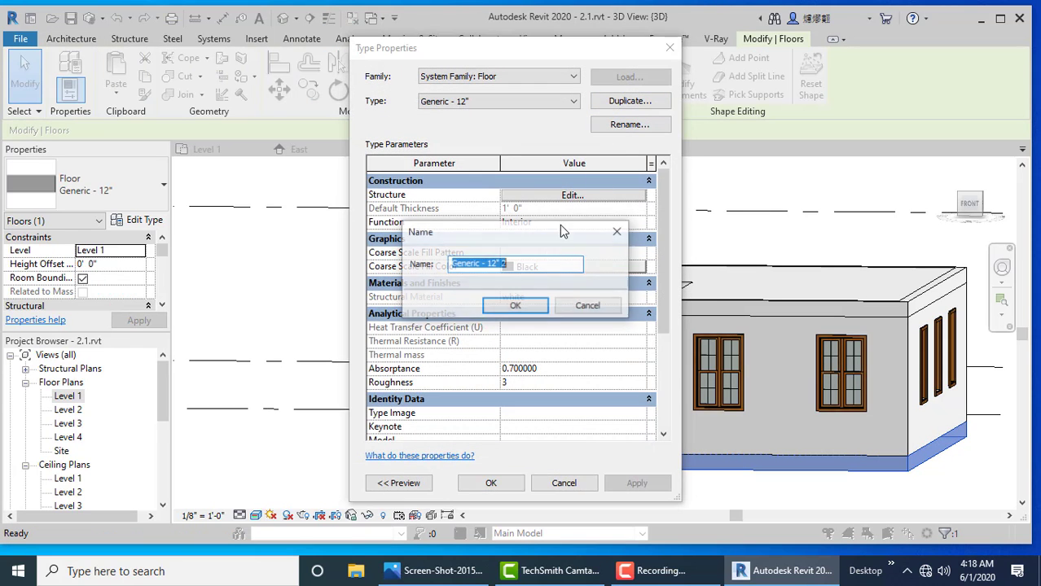
left_click(518, 308)
left_click(570, 196)
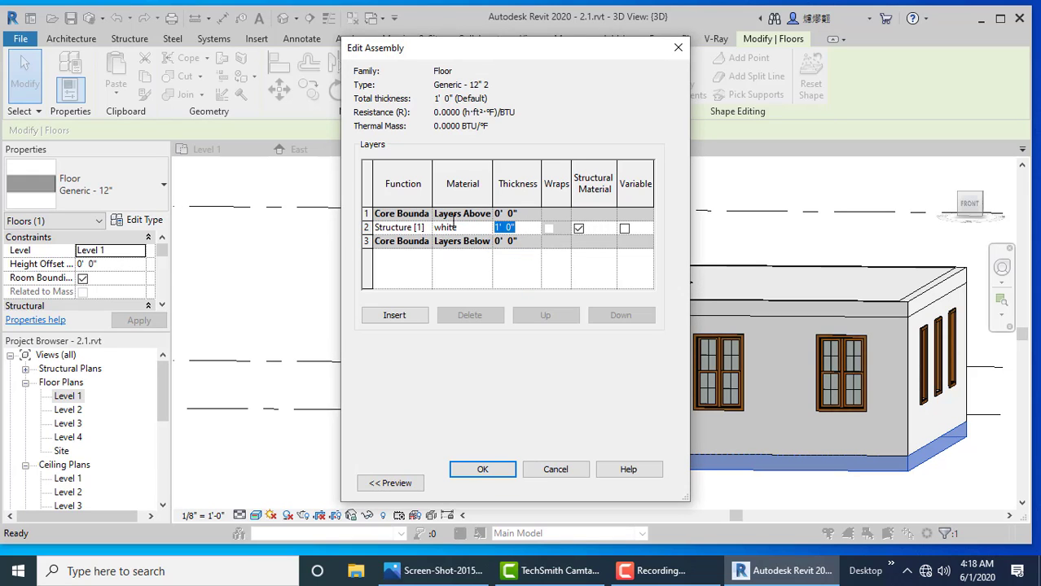
left_click(511, 476)
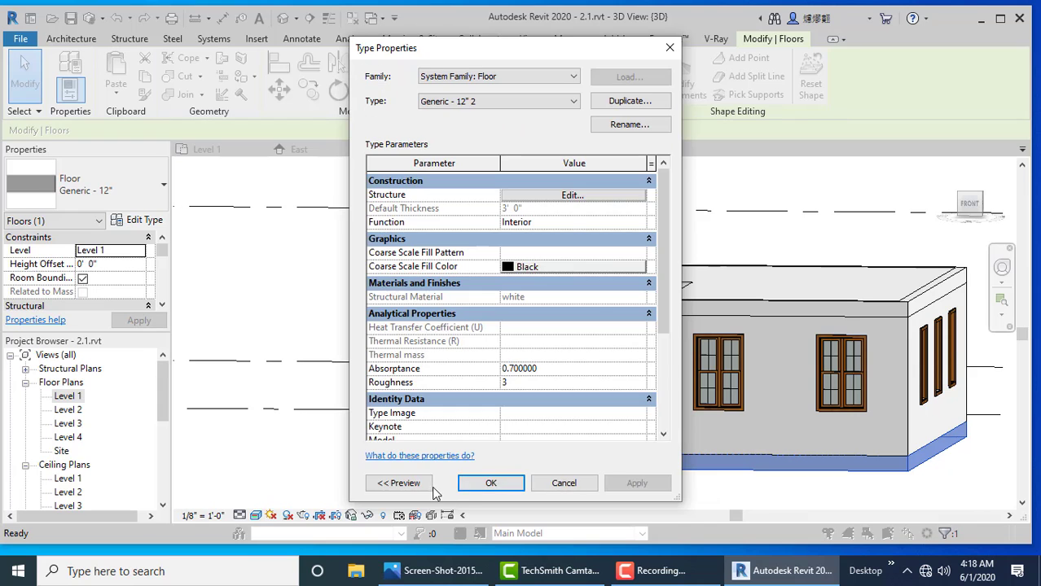
left_click(488, 484)
left_click(303, 439)
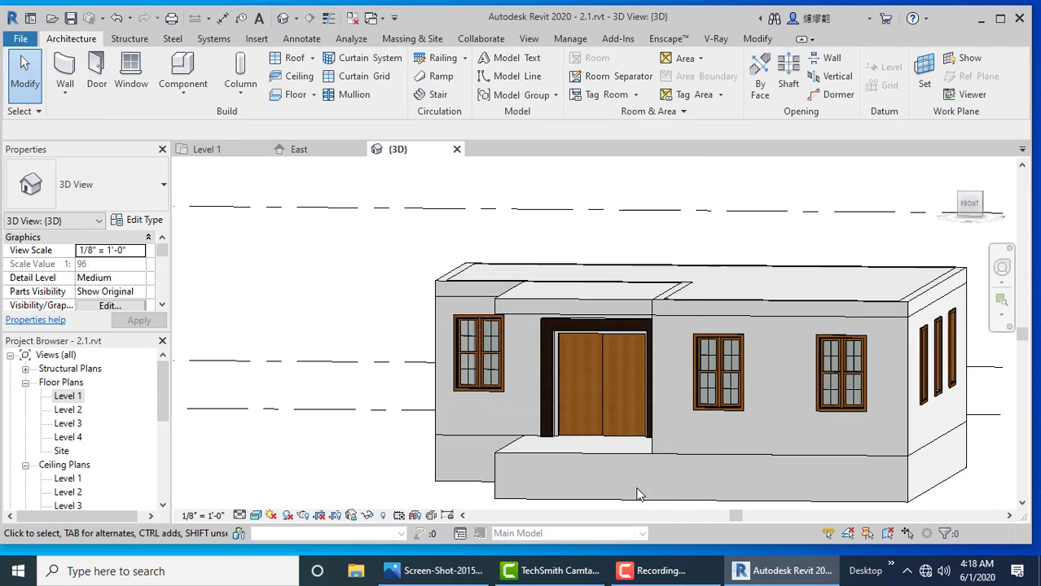
middle_click_drag(688, 451, 764, 471, "shift")
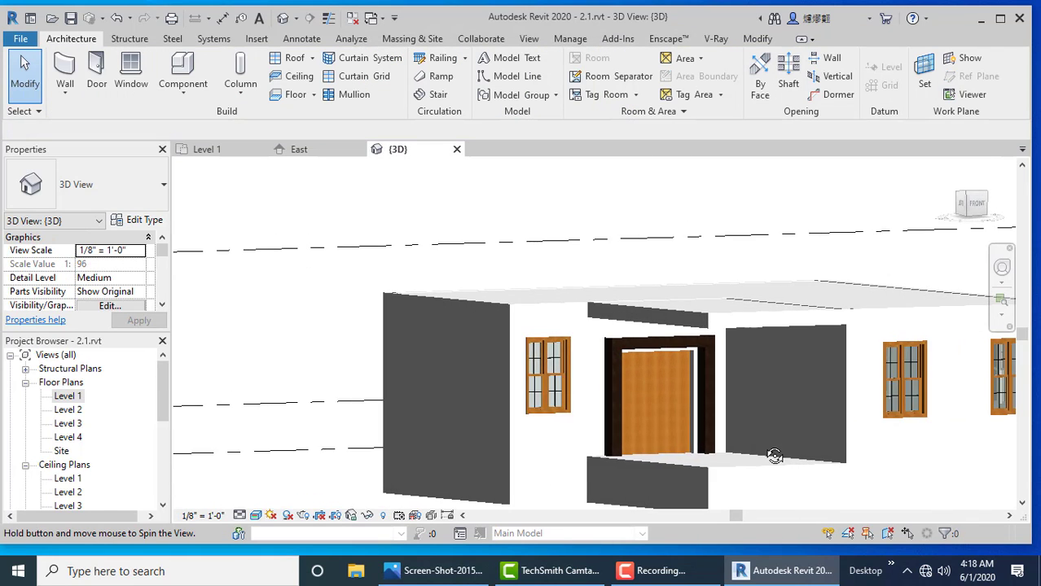
Step: Open the Level 2 plan and start architectural walls 3'-0" high
double_click(68, 410)
scroll(546, 382, "up", 2)
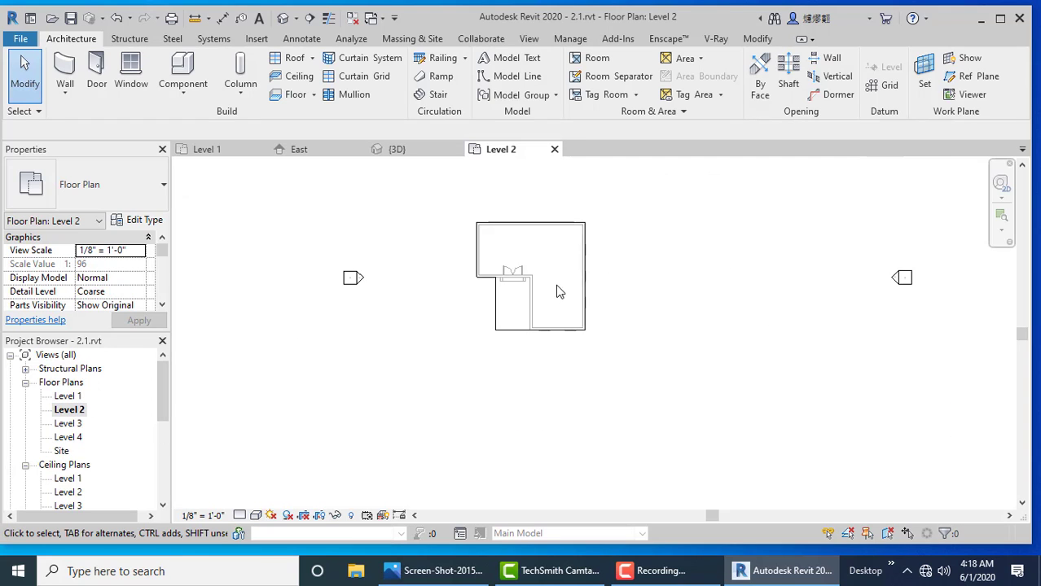
scroll(530, 261, "up", 2)
scroll(477, 174, "up", 2)
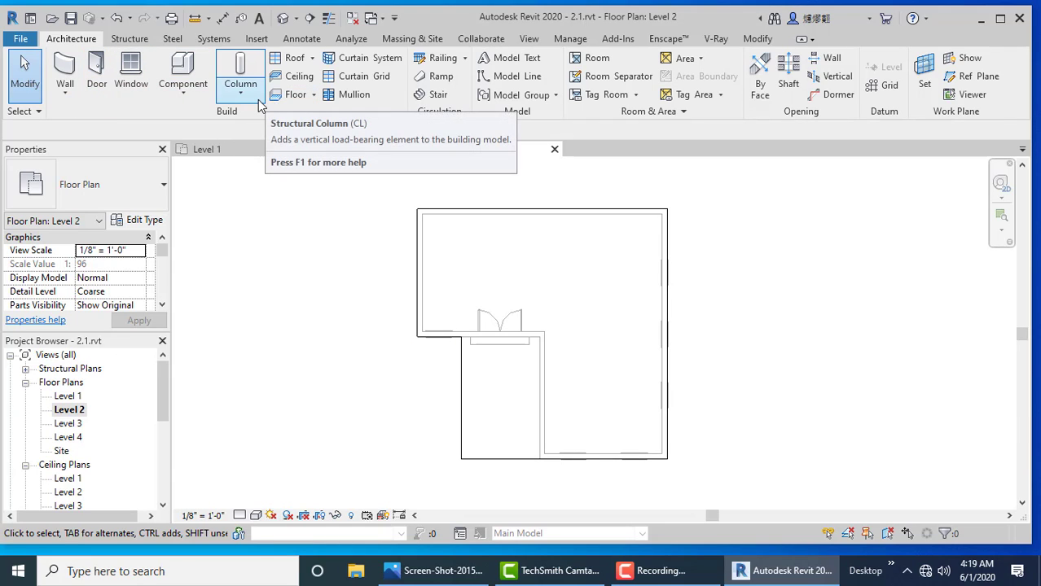
left_click(65, 92)
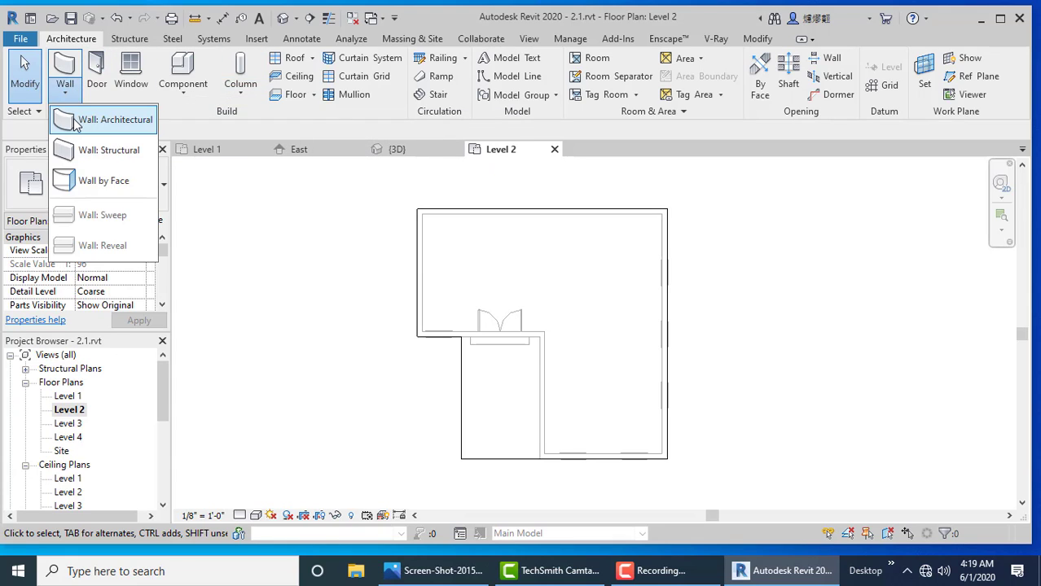
left_click(81, 121)
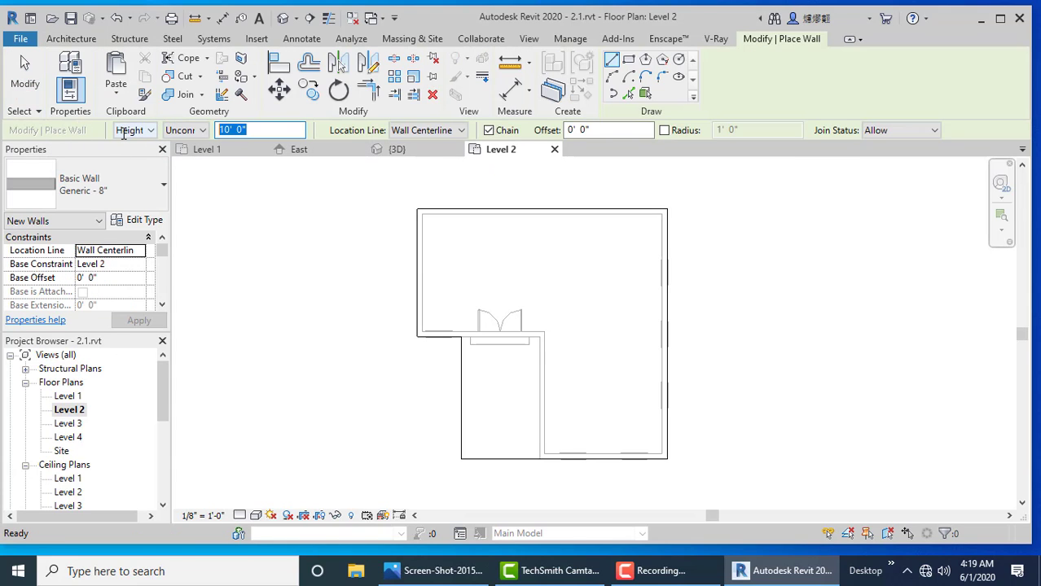
scroll(505, 209, "up", 1)
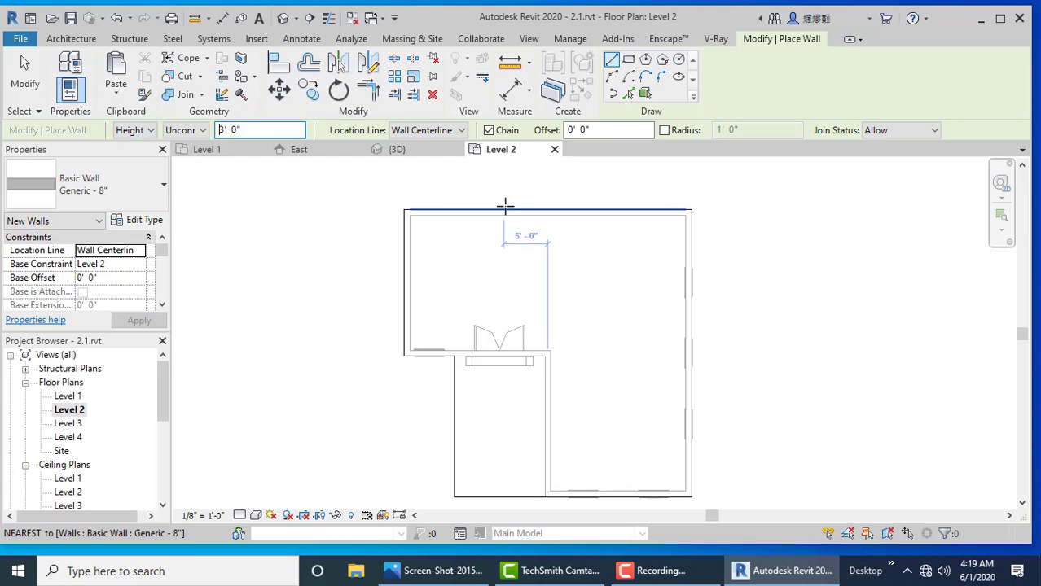
key("Escape")
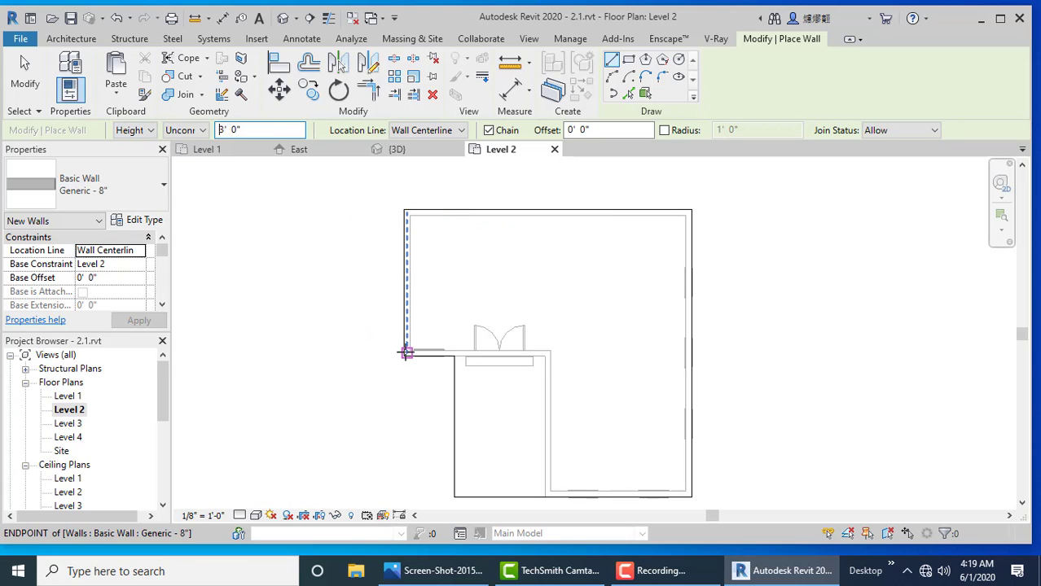
Step: Trace a closed loop of walls around the roof perimeter, stepping in beside the porch
left_click(407, 351)
left_click(407, 212)
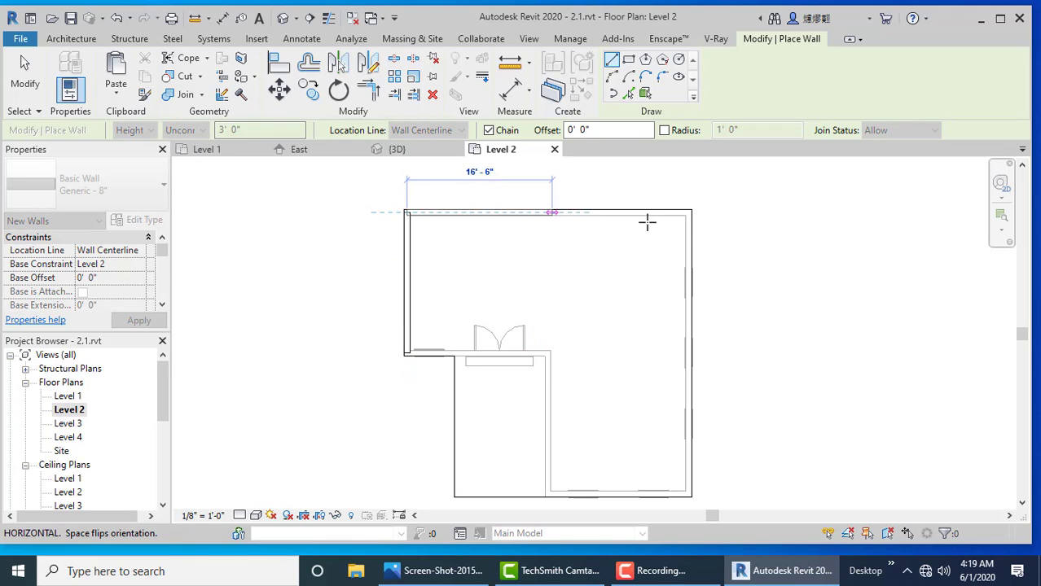
left_click(688, 212)
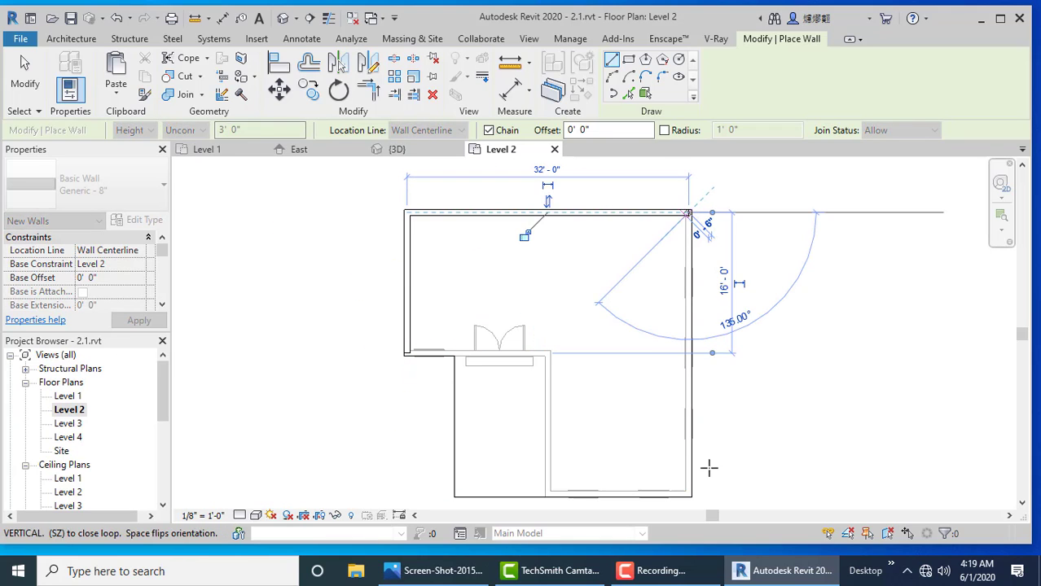
left_click(689, 493)
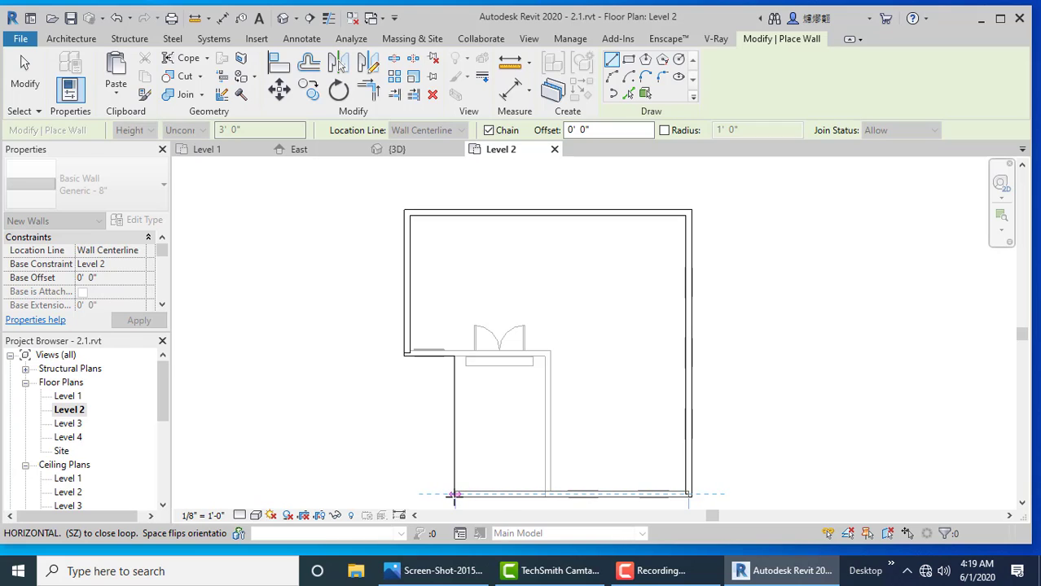
left_click(454, 495)
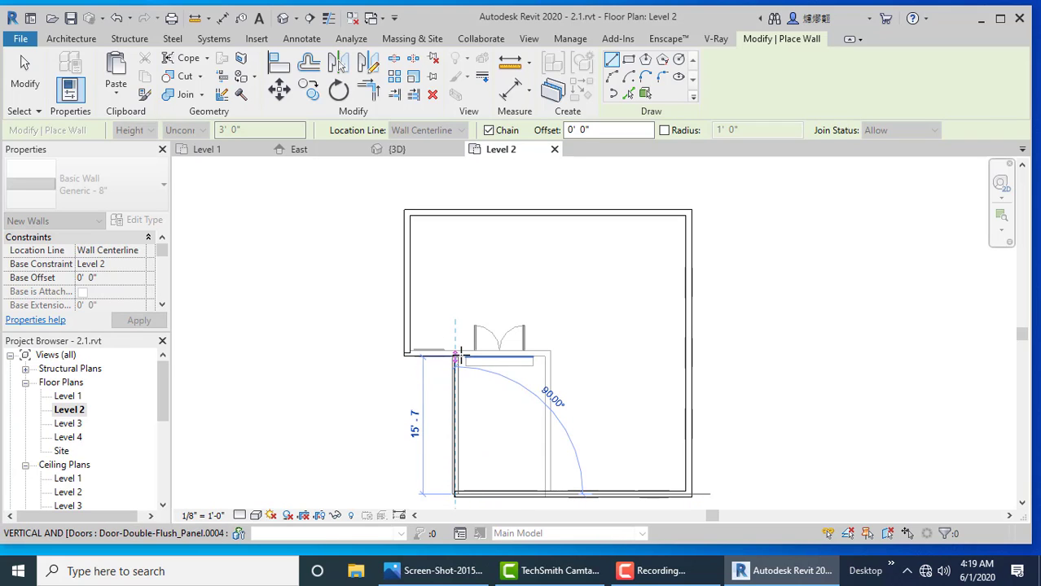
left_click(456, 352)
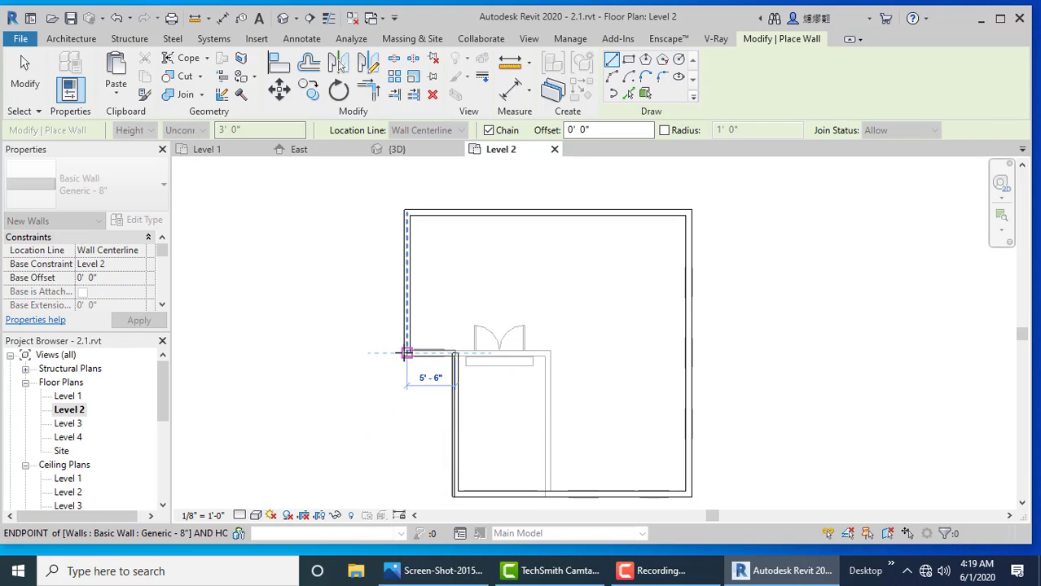
left_click(406, 353)
Step: Orbit the 3D view to the front and open the porch parapet wall's type properties
left_click(282, 19)
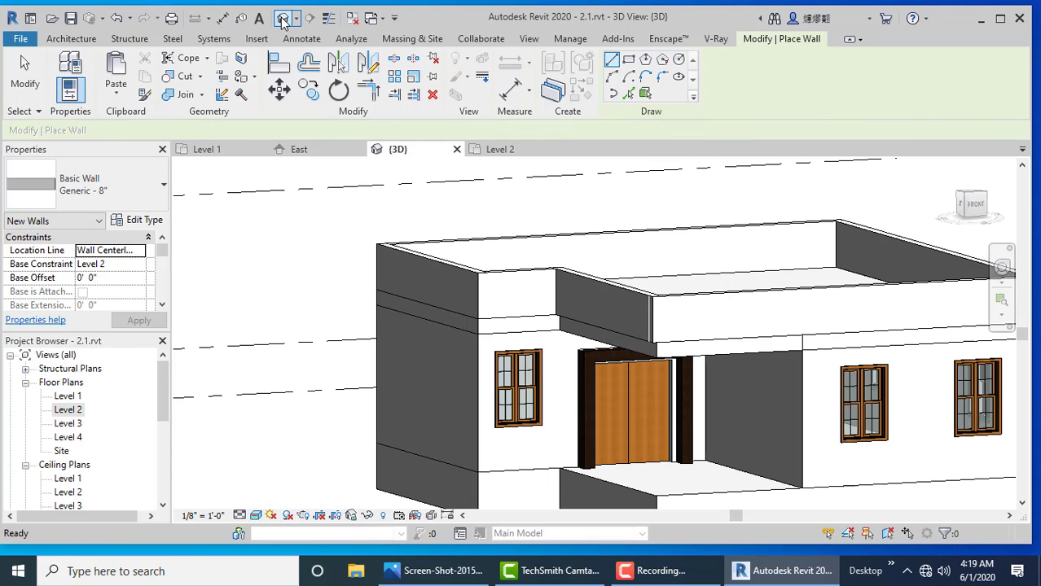
left_click(24, 73)
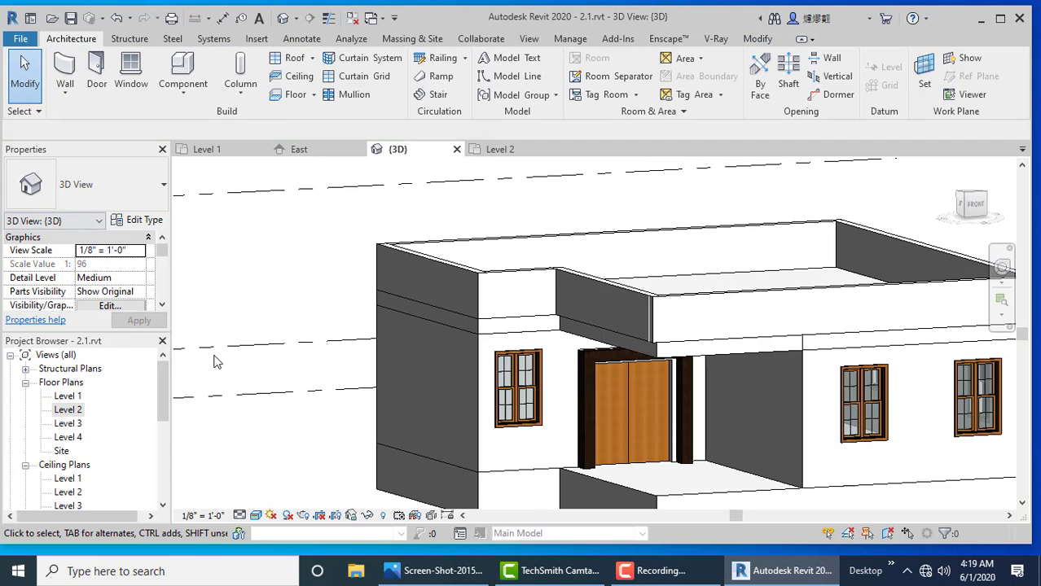
scroll(269, 371, "down", 2)
mouse_move(460, 387)
middle_mouse_down("shift")
mouse_move(480, 402)
mouse_move(606, 384)
middle_mouse_up("shift")
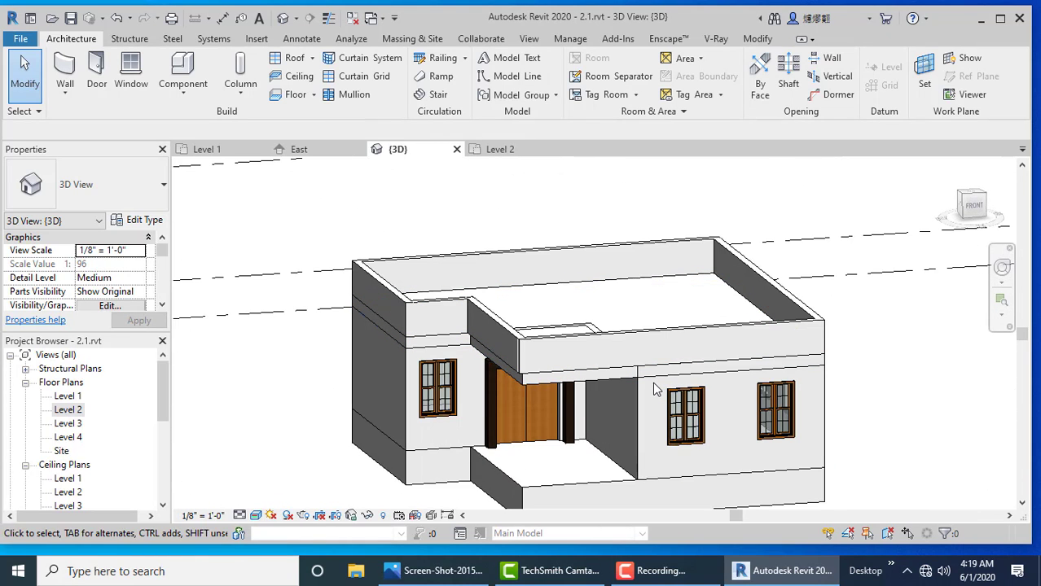
middle_click_drag(513, 393, 572, 343, "shift")
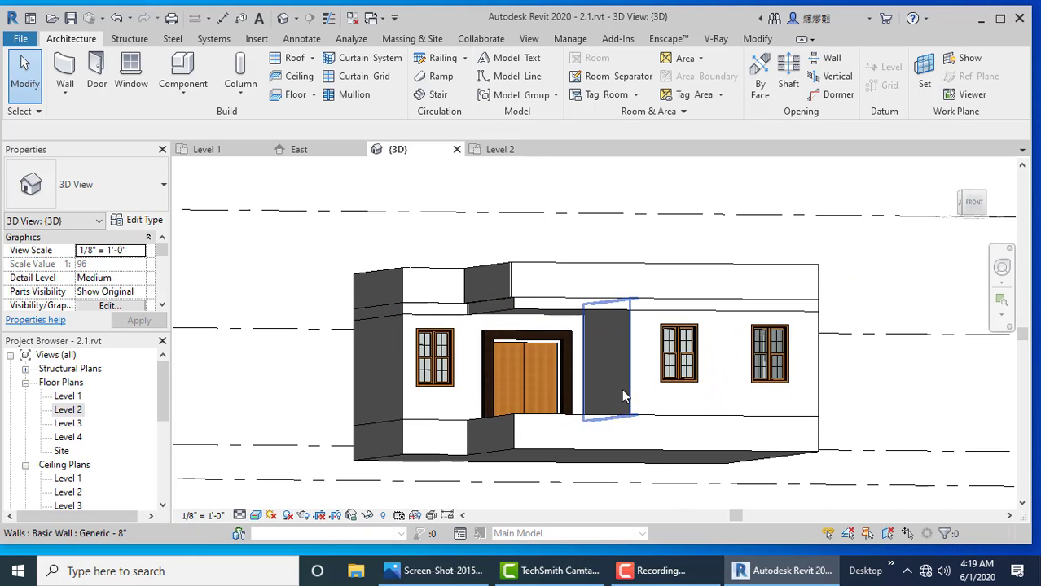
mouse_move(611, 394)
middle_mouse_down("shift")
mouse_move(589, 422)
mouse_move(604, 440)
middle_mouse_up("shift")
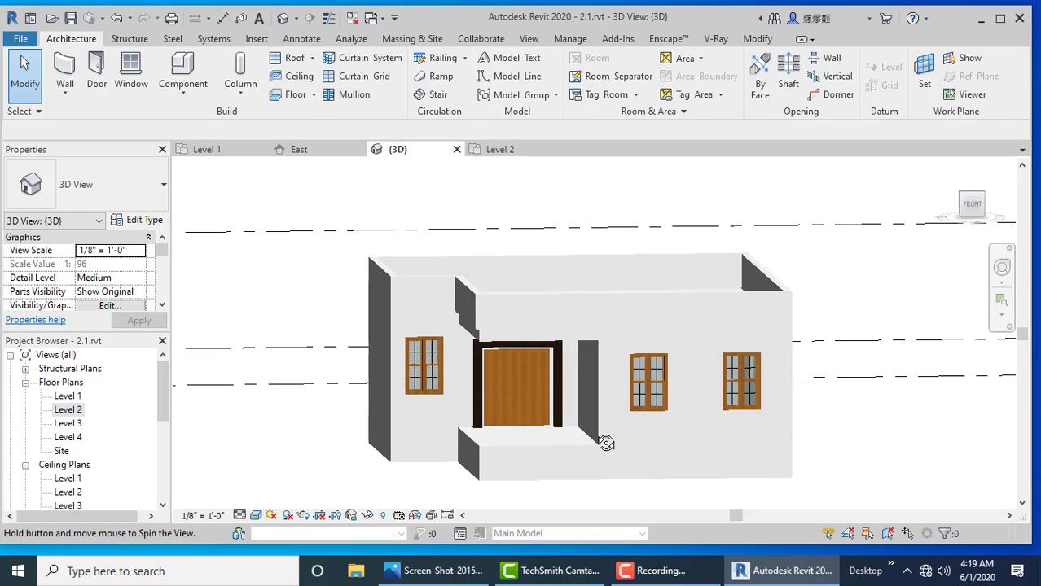
scroll(660, 287, "up", 1)
left_click(658, 295)
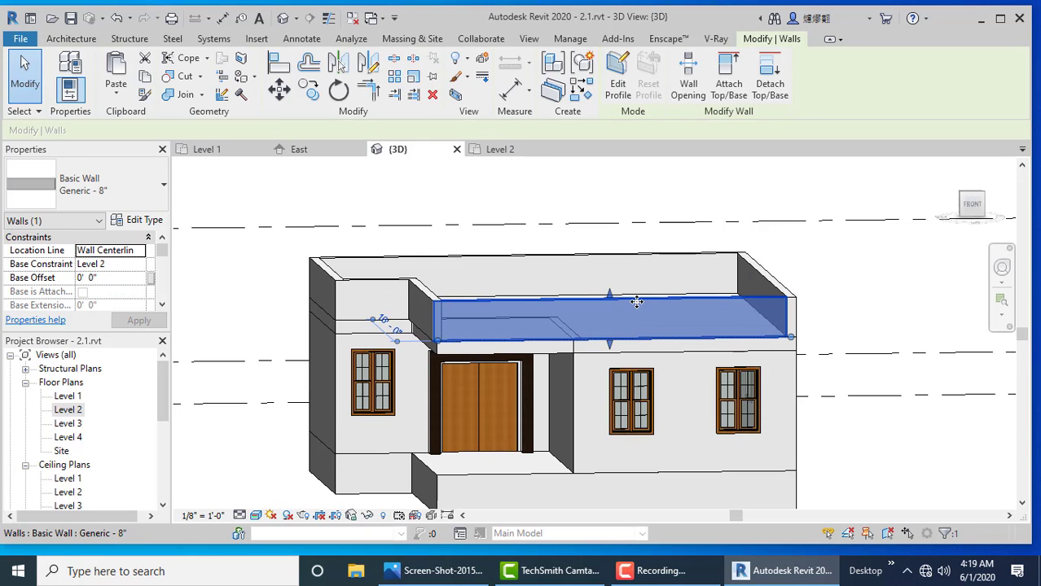
left_click(140, 219)
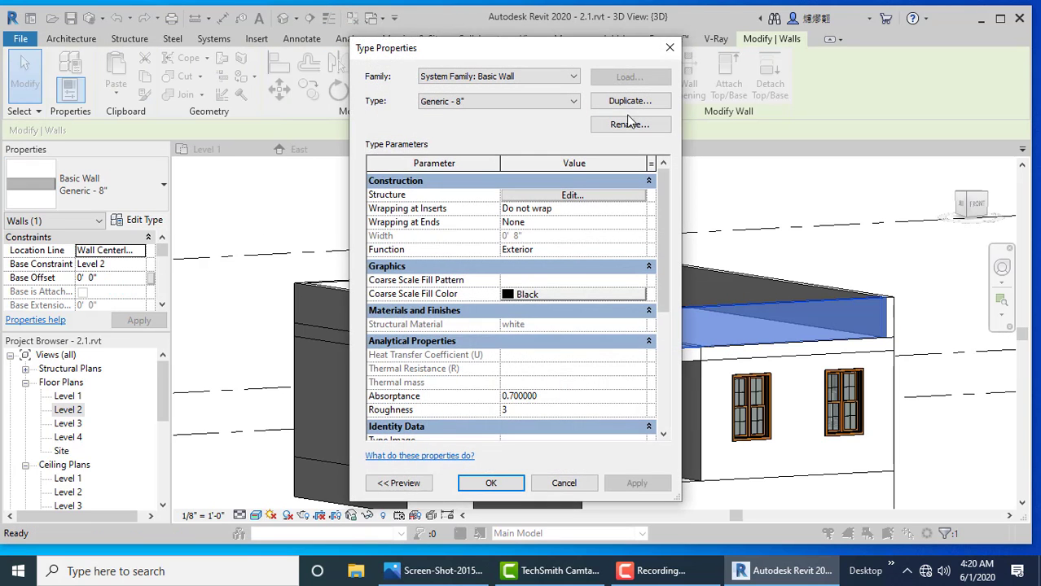
Step: Duplicate the wall type as Generic - 8" 2 and open its structure layer's material browser
left_click(630, 101)
left_click(516, 307)
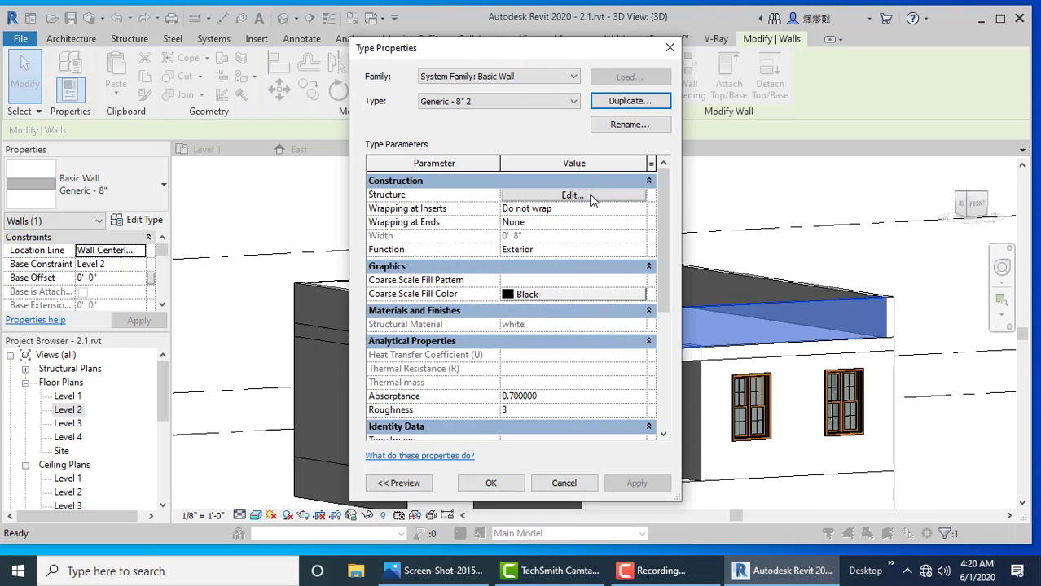
left_click(592, 200)
left_click(499, 228)
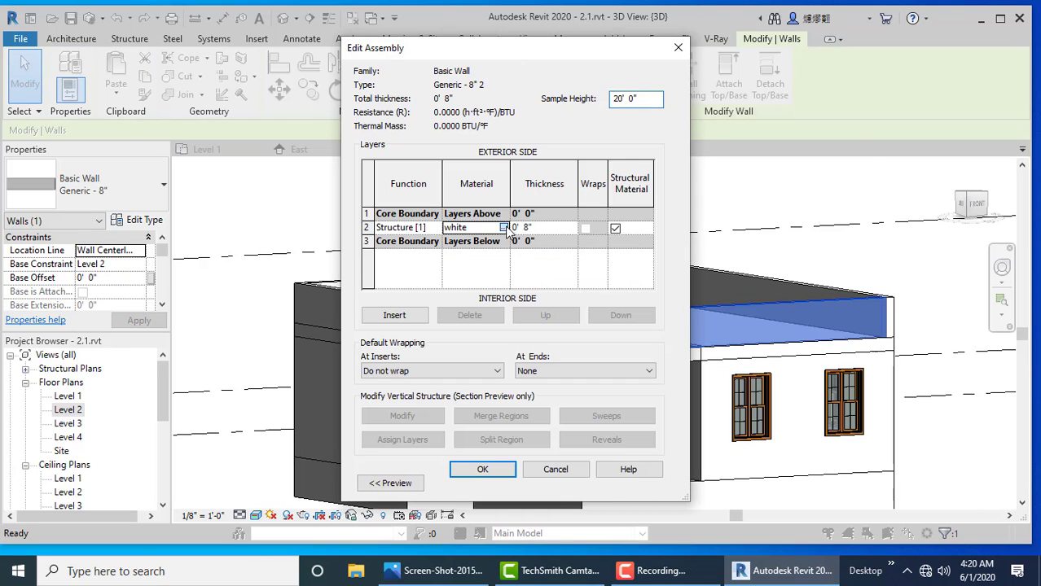
left_click(504, 227)
scroll(421, 325, "up", 1)
type("b")
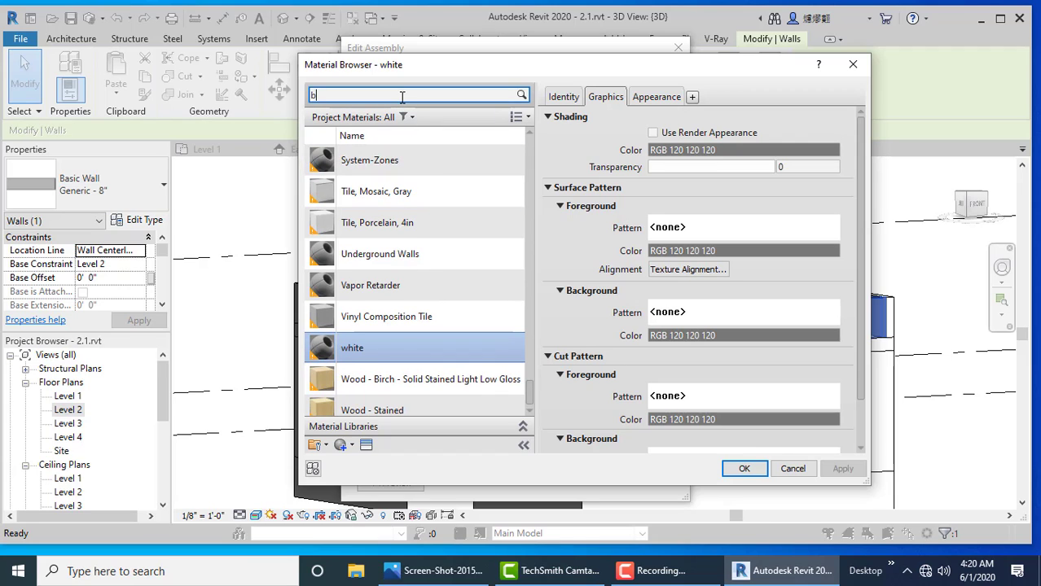
type("r")
scroll(365, 342, "down", 1)
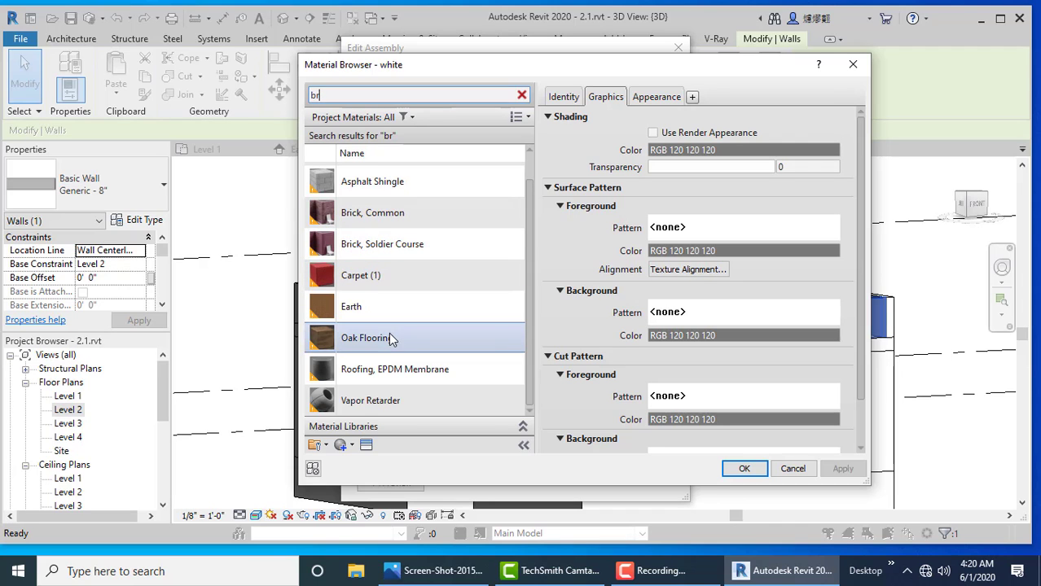
Step: Create a new material named 'bro' with a dark red colour and assign it to the layer
left_click(342, 445)
left_click(366, 458)
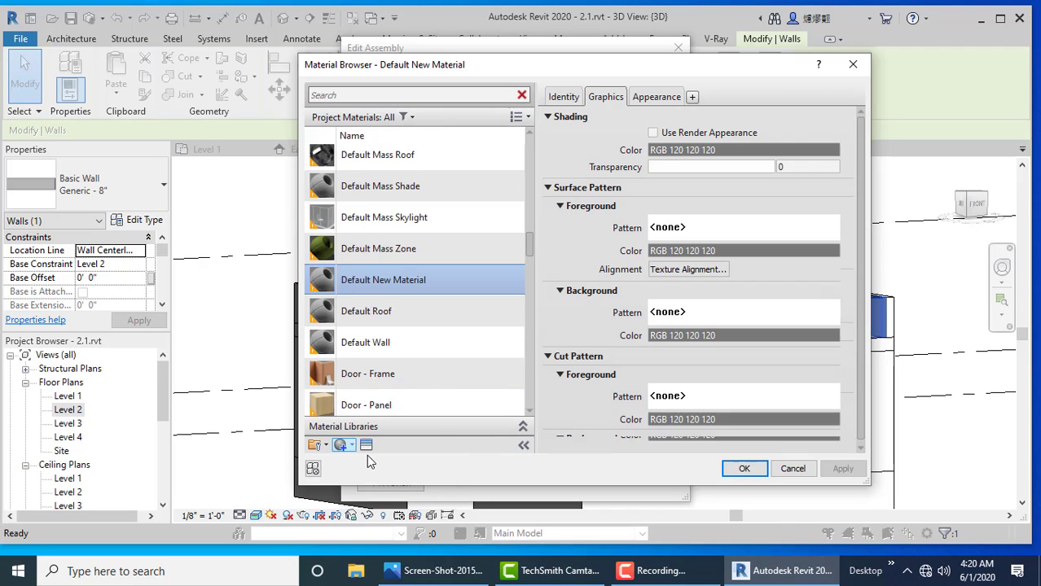
left_click(563, 96)
left_click(712, 121)
type("bro")
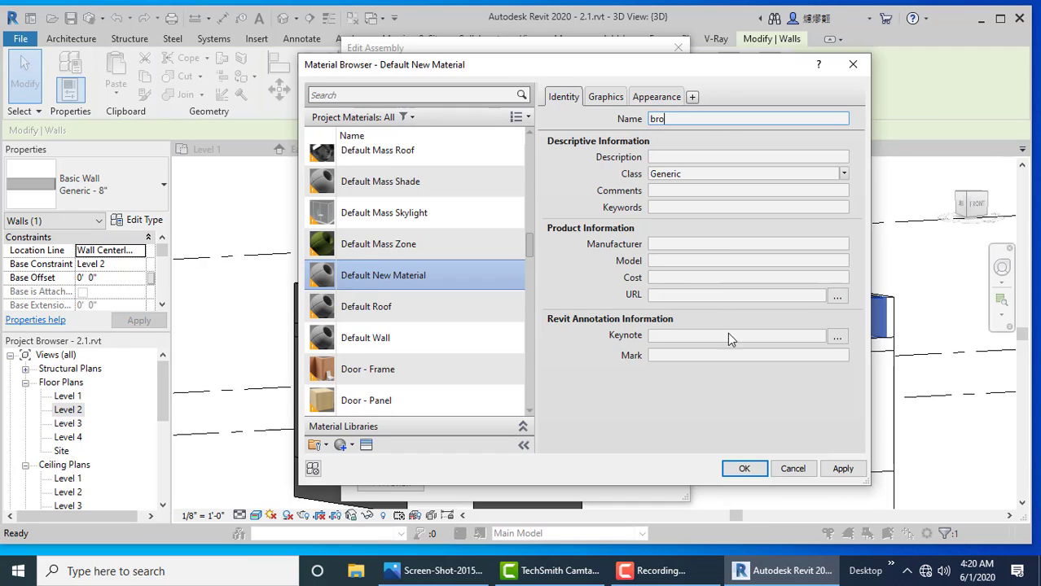
left_click(662, 96)
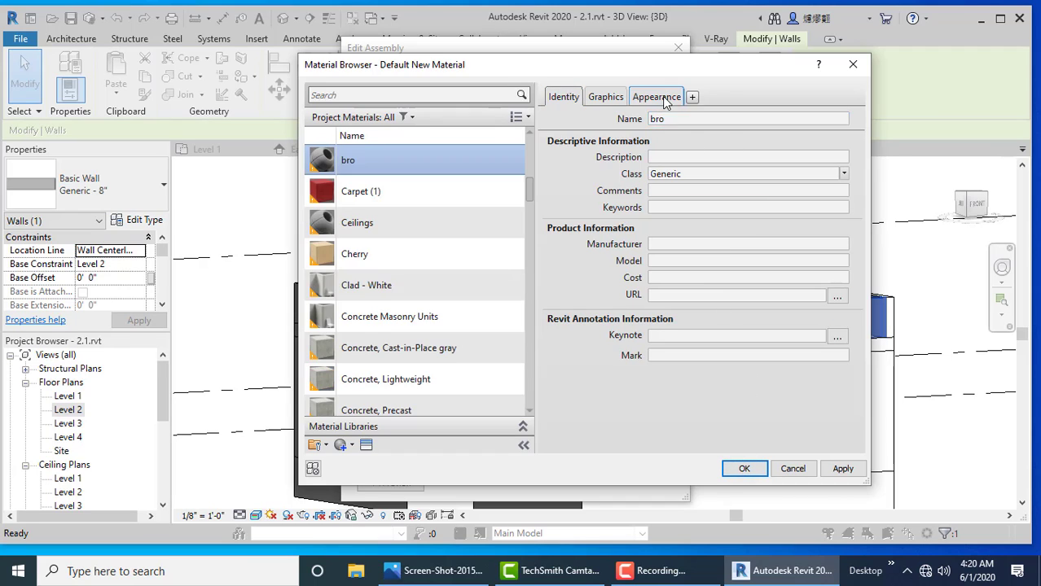
left_click(713, 261)
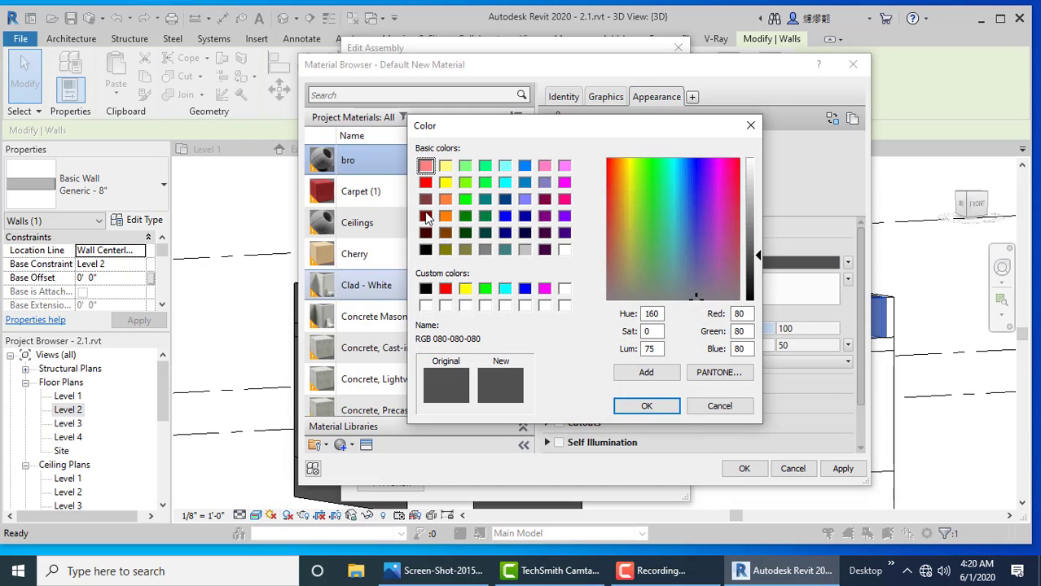
left_click(425, 216)
left_click(673, 407)
left_click(738, 466)
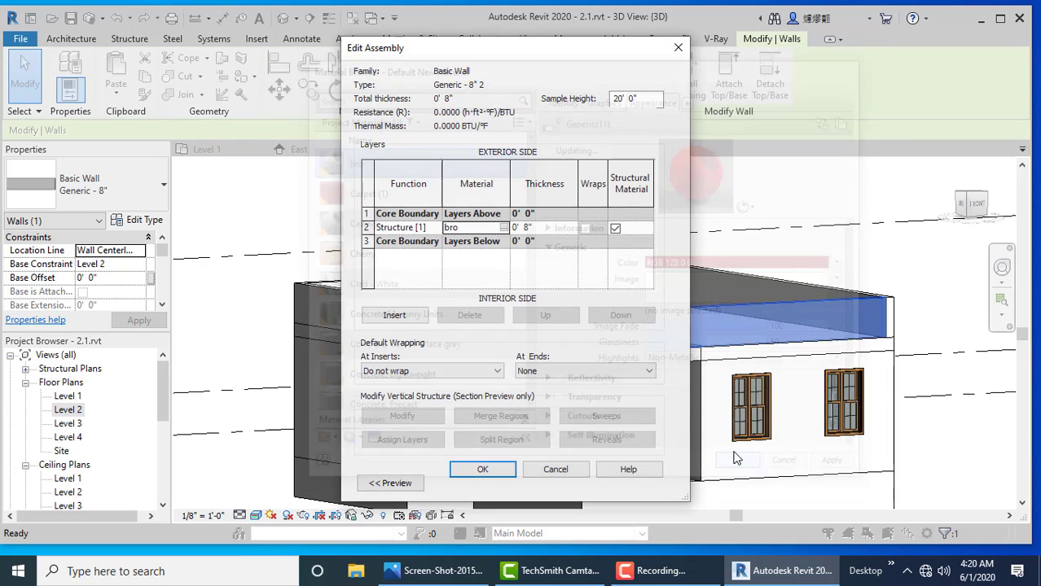
left_click(487, 470)
Step: Apply the red Generic - 8" 2 type and pick that parapet as the Match Type source
left_click(492, 484)
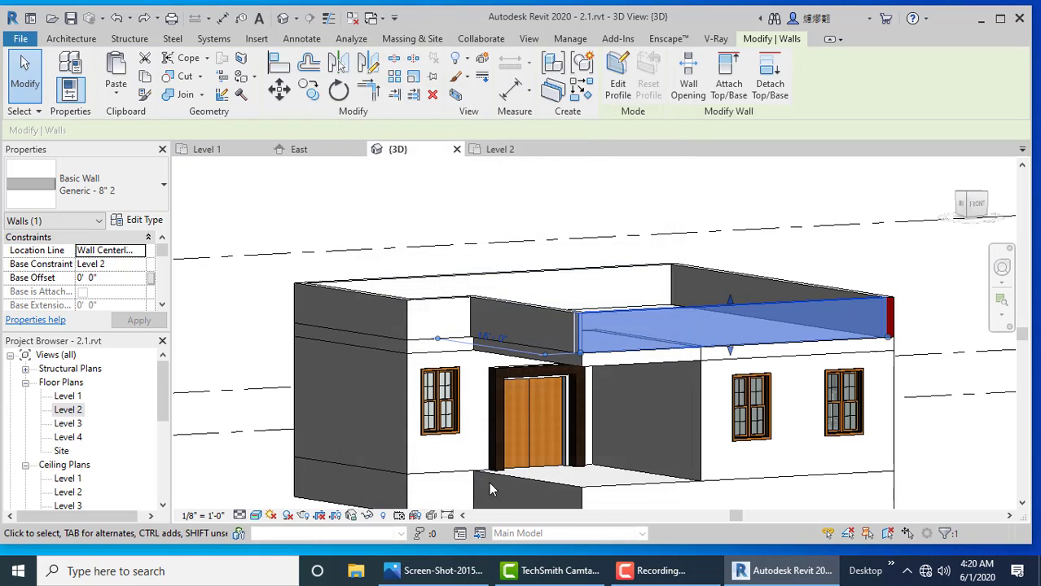
left_click(583, 253)
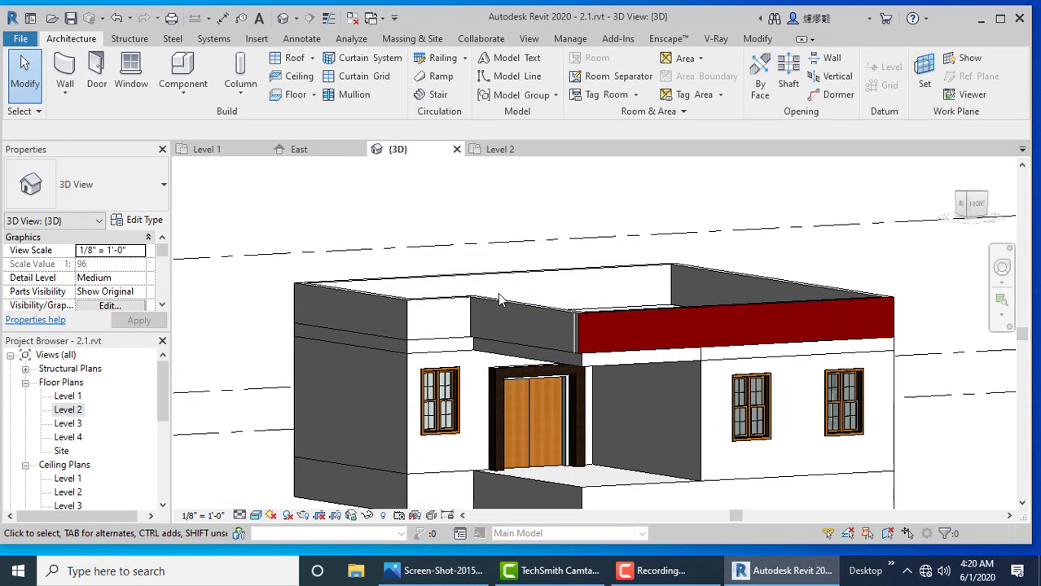
left_click(634, 313)
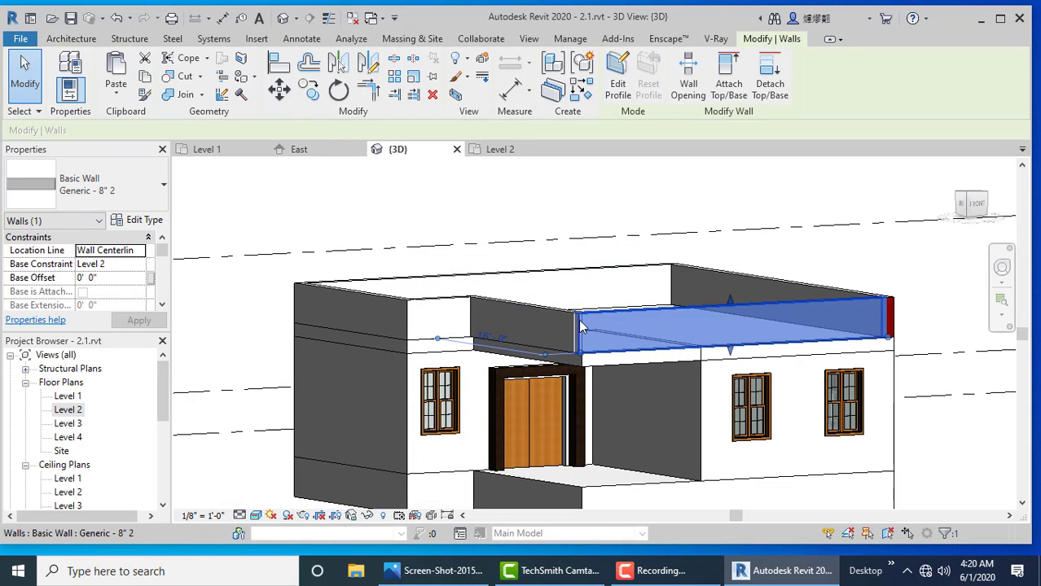
left_click(144, 94)
left_click(676, 306)
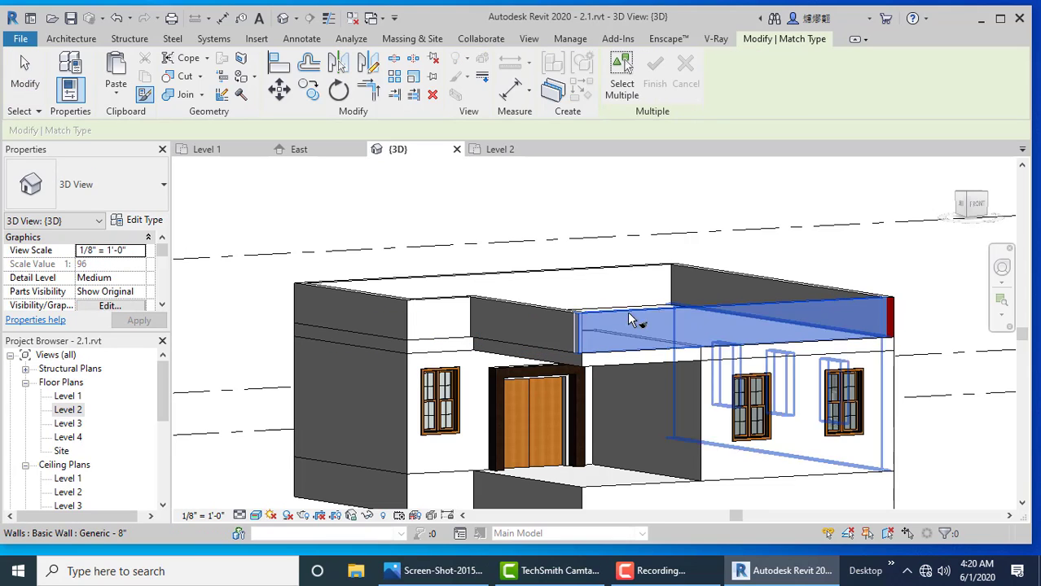
Step: Match the six remaining parapet walls to the red type, then exit matching
left_click(547, 316)
left_click(453, 311)
left_click(394, 304)
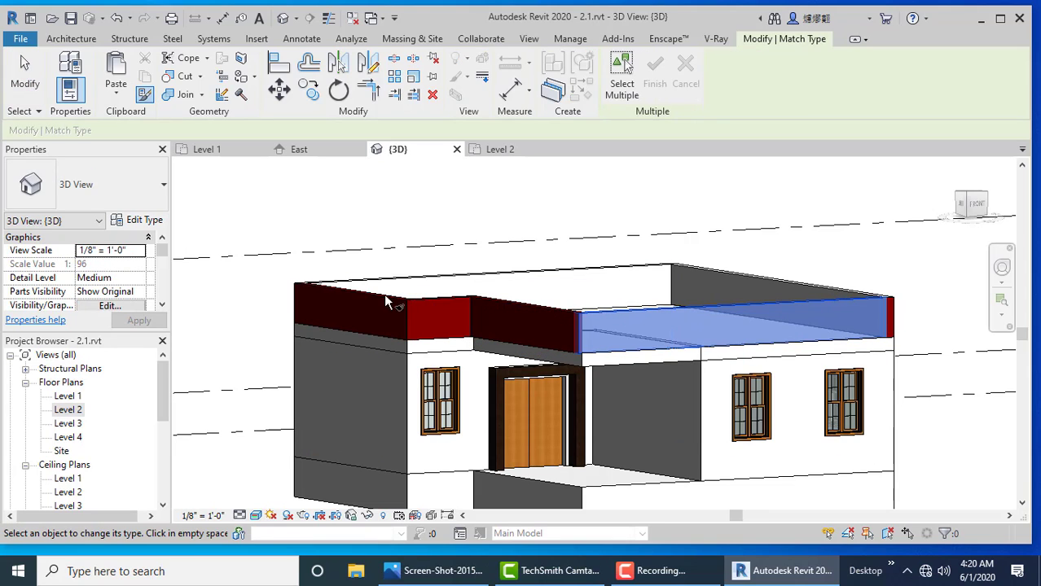
left_click(415, 284)
left_click(741, 305)
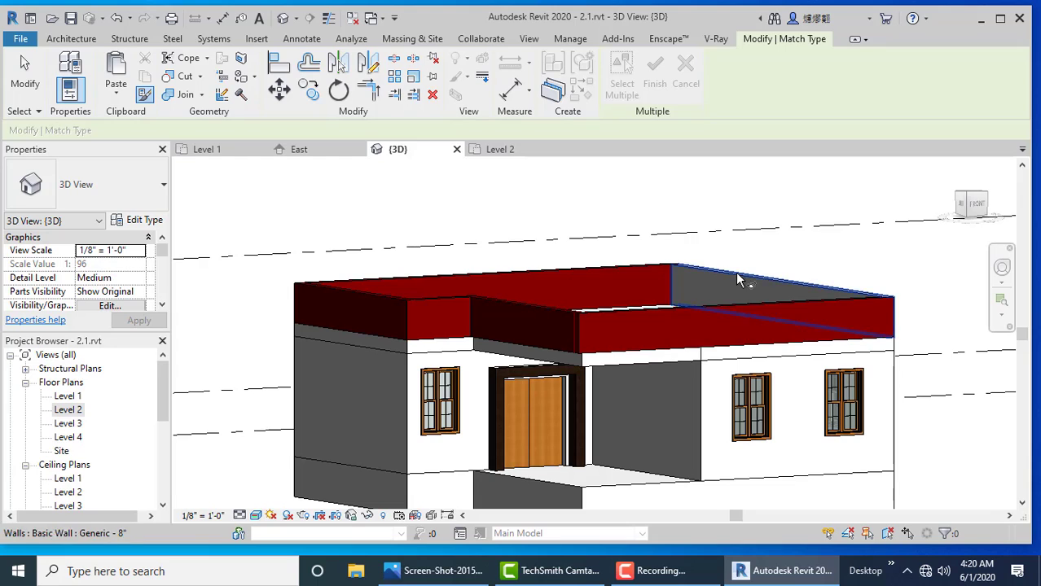
left_click(664, 315)
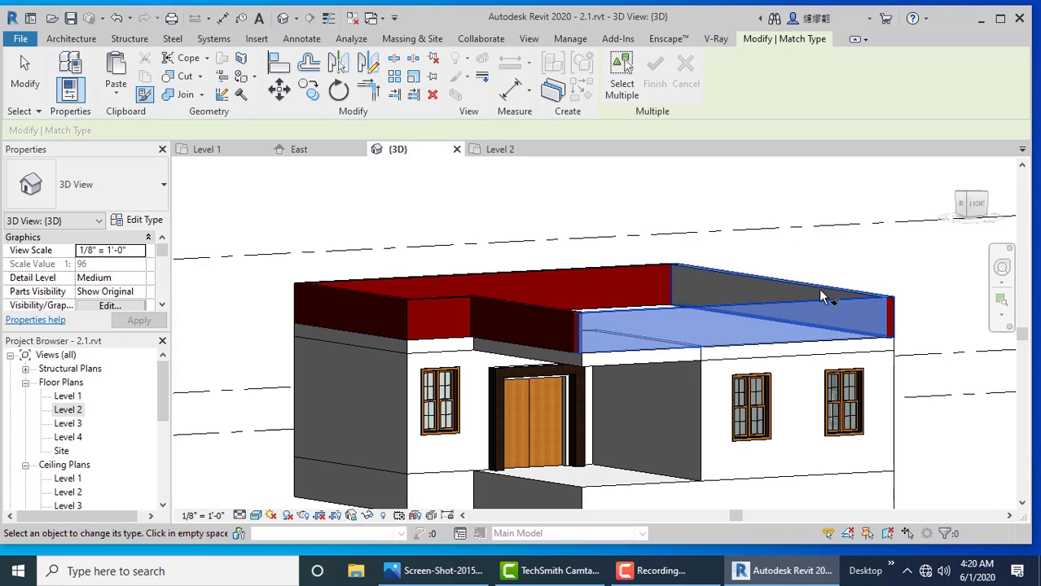
key("Escape")
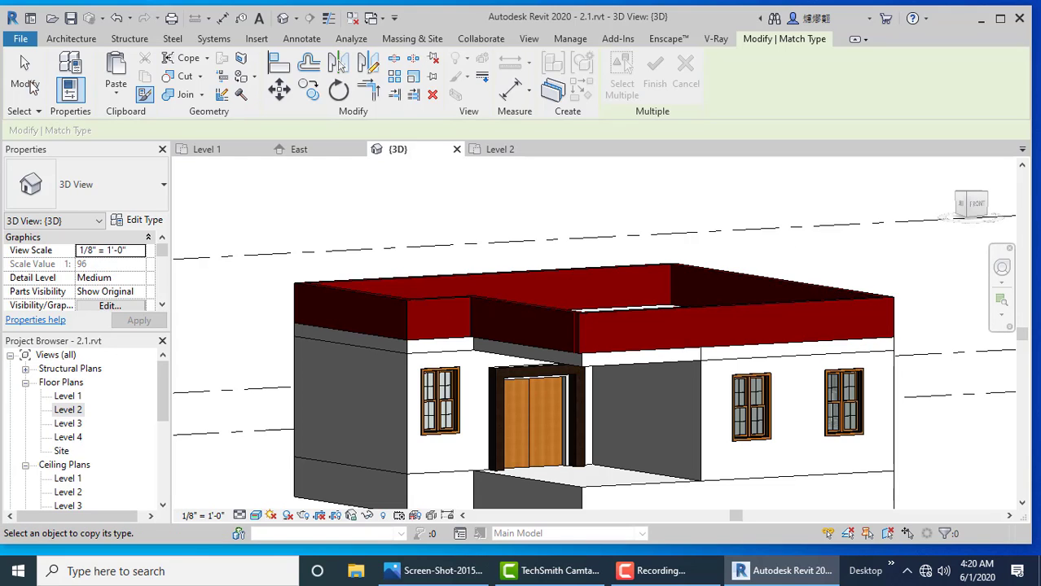
left_click(28, 81)
Step: Orbit and zoom the 3D view to check the red parapets
mouse_move(880, 433)
middle_mouse_down("shift")
mouse_move(847, 388)
mouse_move(793, 400)
mouse_move(797, 433)
mouse_move(866, 433)
mouse_move(815, 403)
mouse_move(522, 441)
mouse_move(517, 475)
mouse_move(551, 439)
mouse_move(567, 449)
middle_mouse_up("shift")
scroll(463, 486, "up", 5)
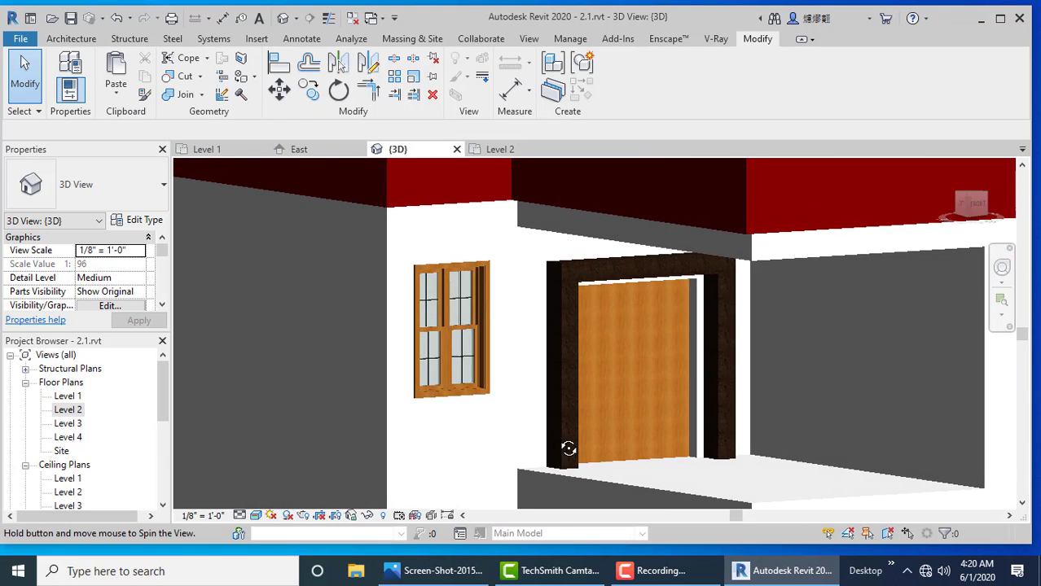
scroll(568, 449, "down", 2)
scroll(529, 426, "down", 5)
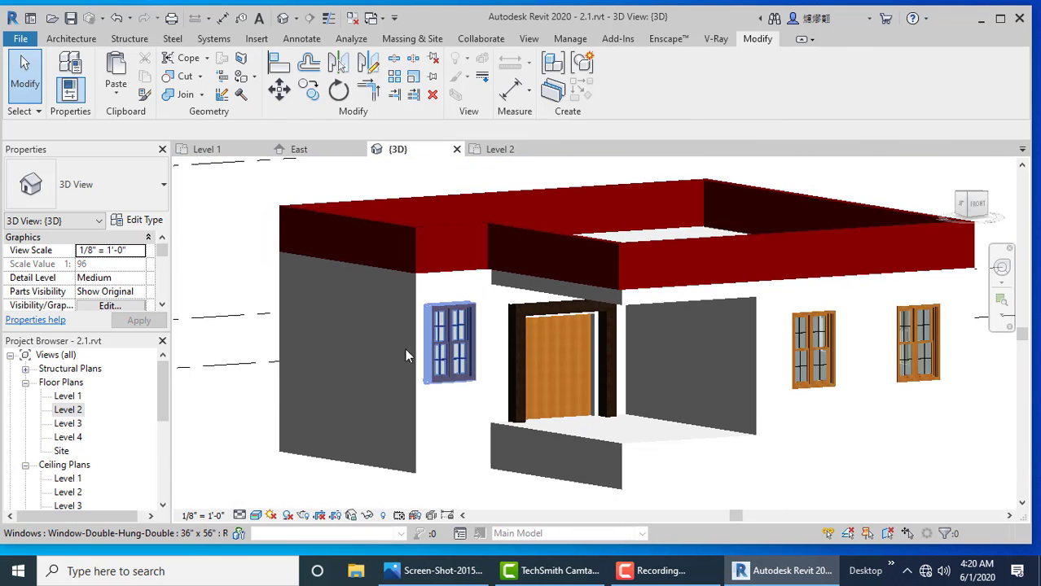
left_click(71, 39)
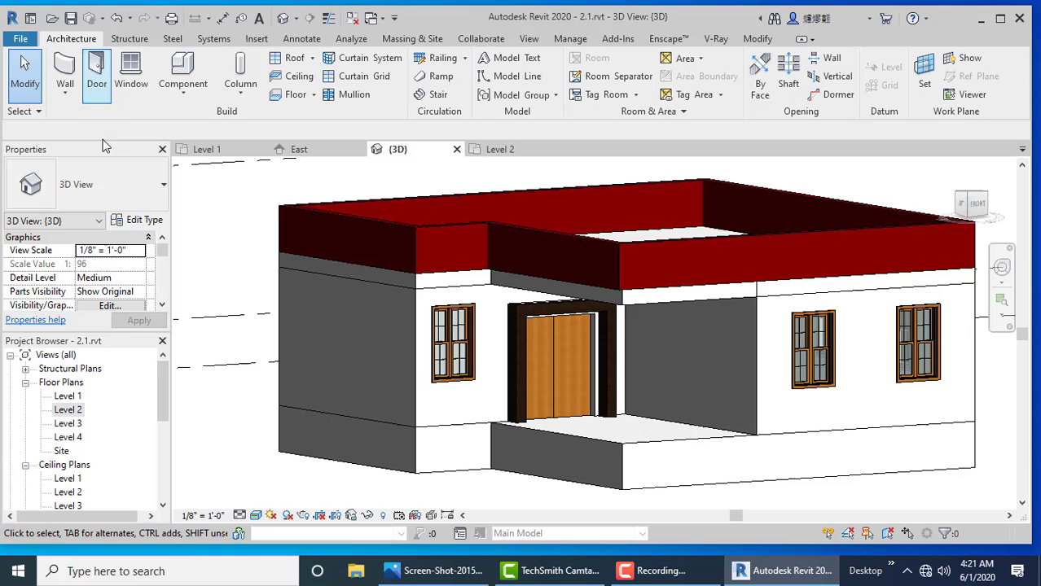
Step: On Level 1, start an architectural column and load the Metal Clad Column family
double_click(73, 398)
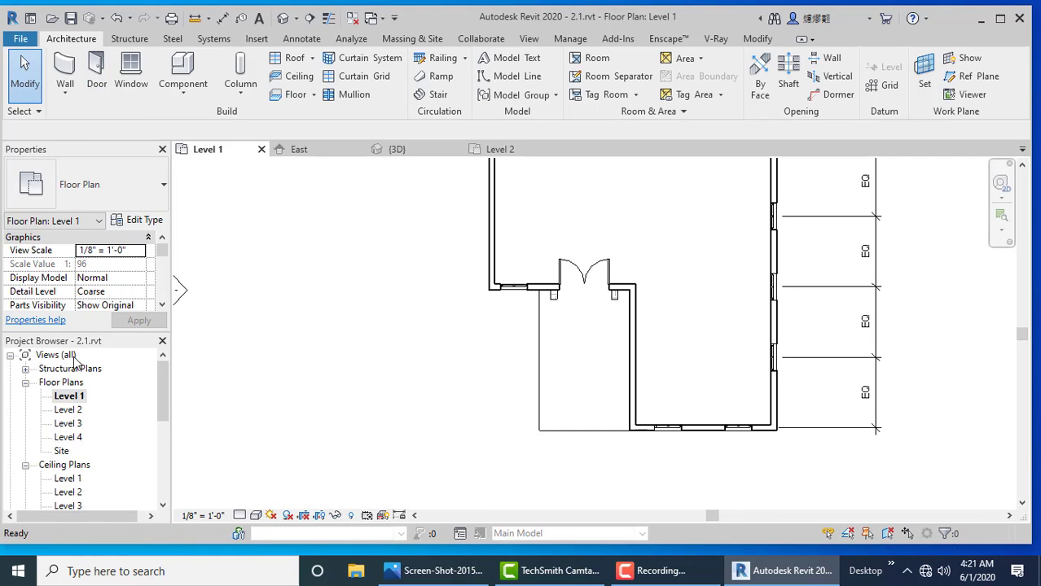
left_click(241, 99)
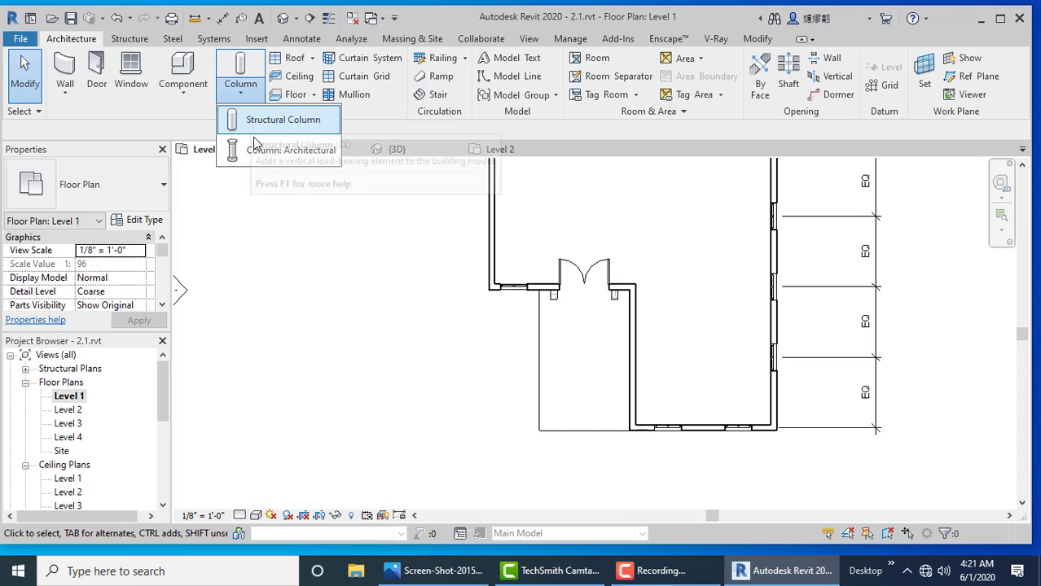
left_click(259, 145)
left_click(618, 75)
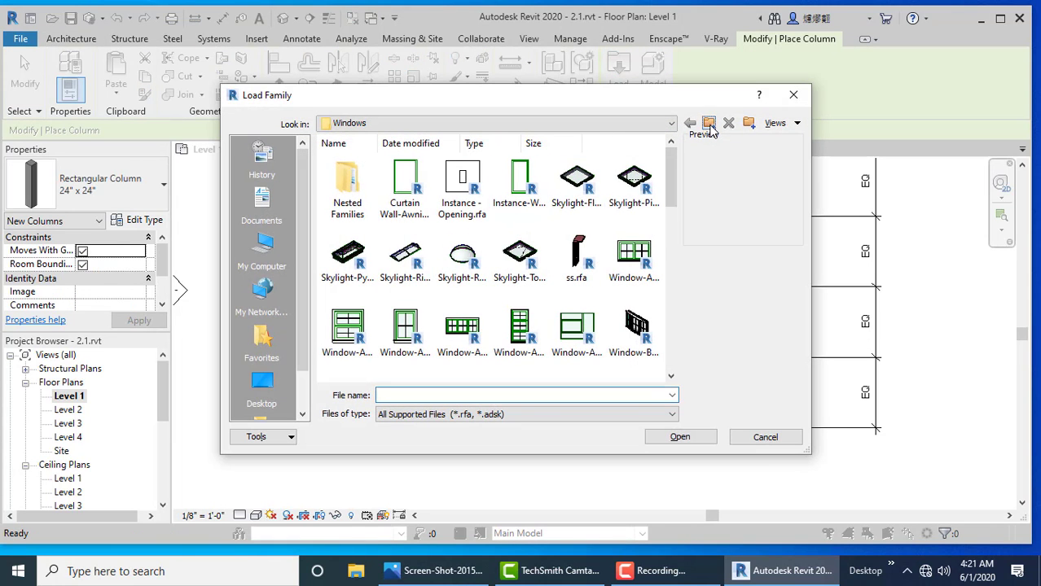
left_click(709, 124)
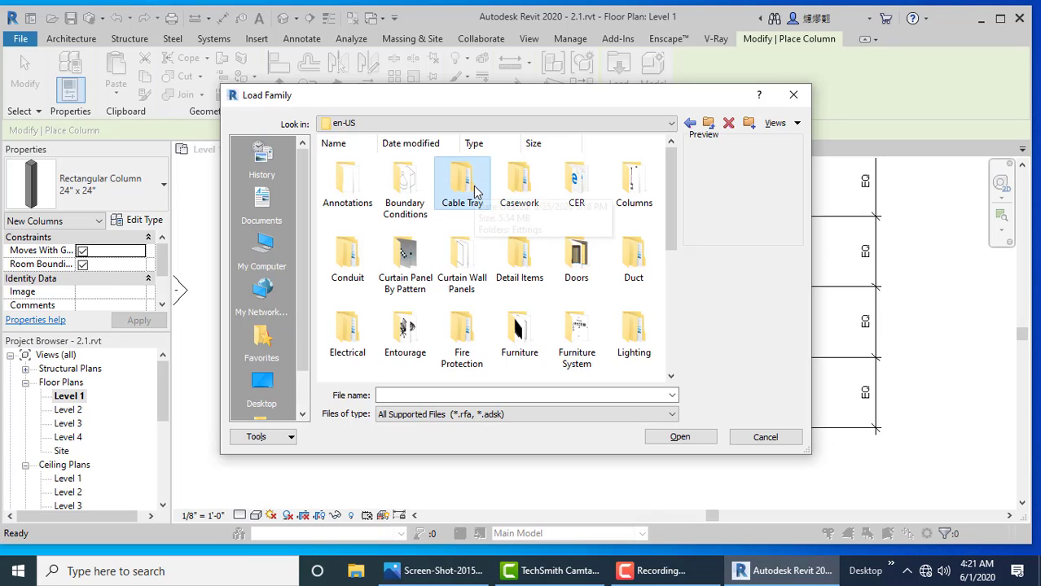
left_click(518, 181)
key("Right")
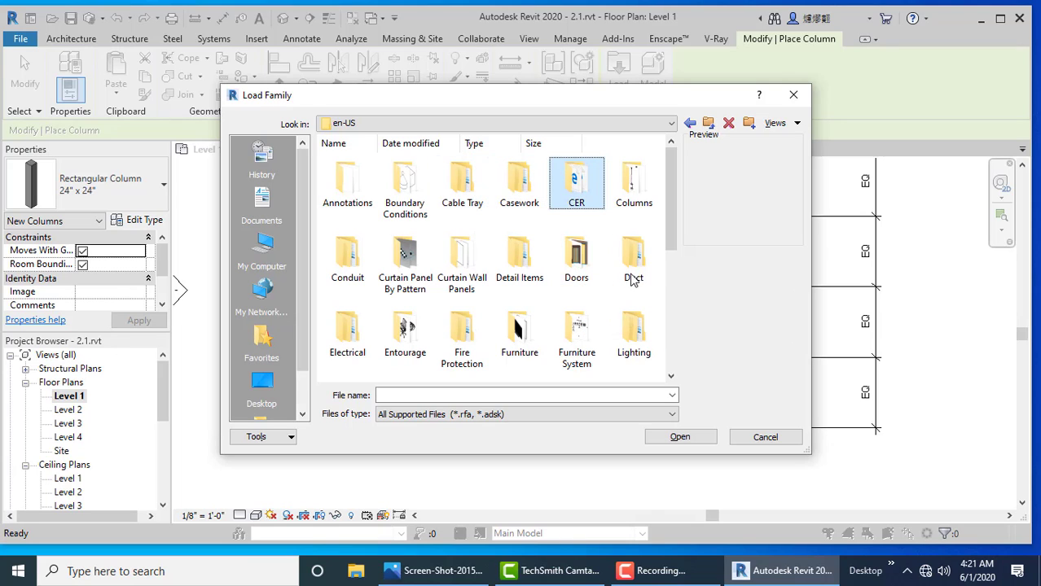
double_click(637, 191)
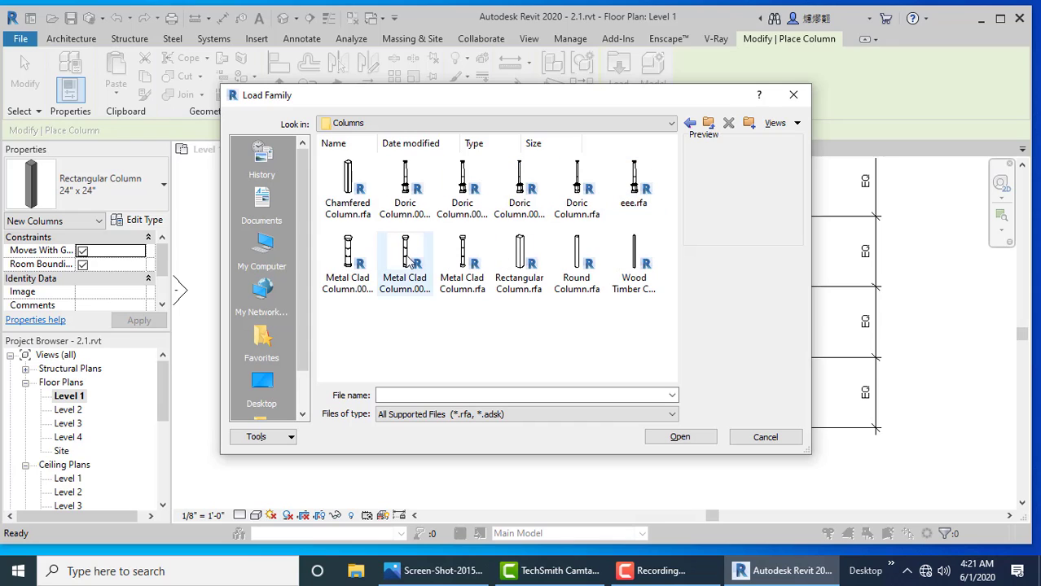
double_click(462, 259)
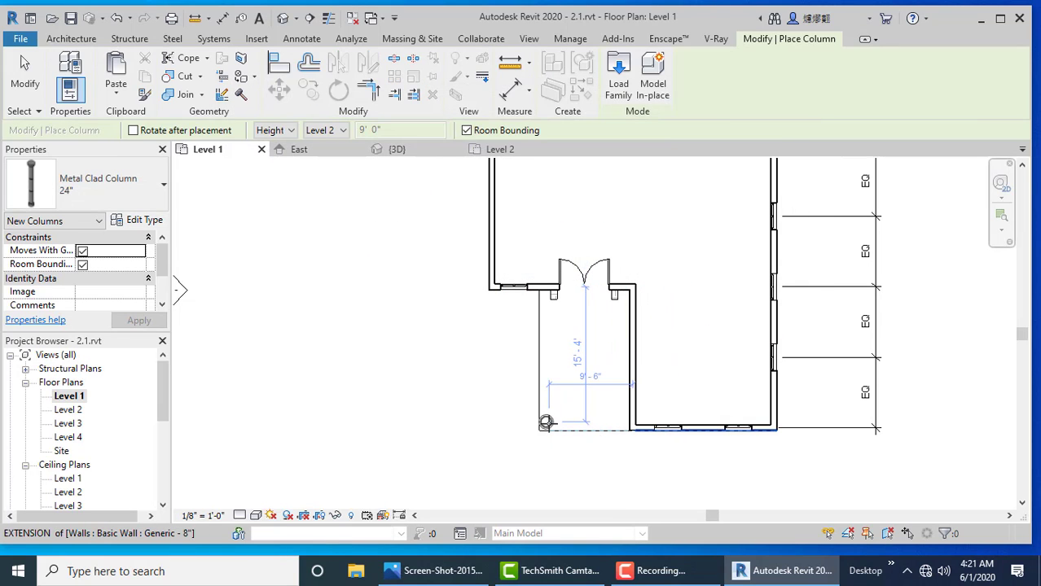
Step: Place two 24" Metal Clad columns at the porch's outer corners and view them in 3D
left_click(545, 422)
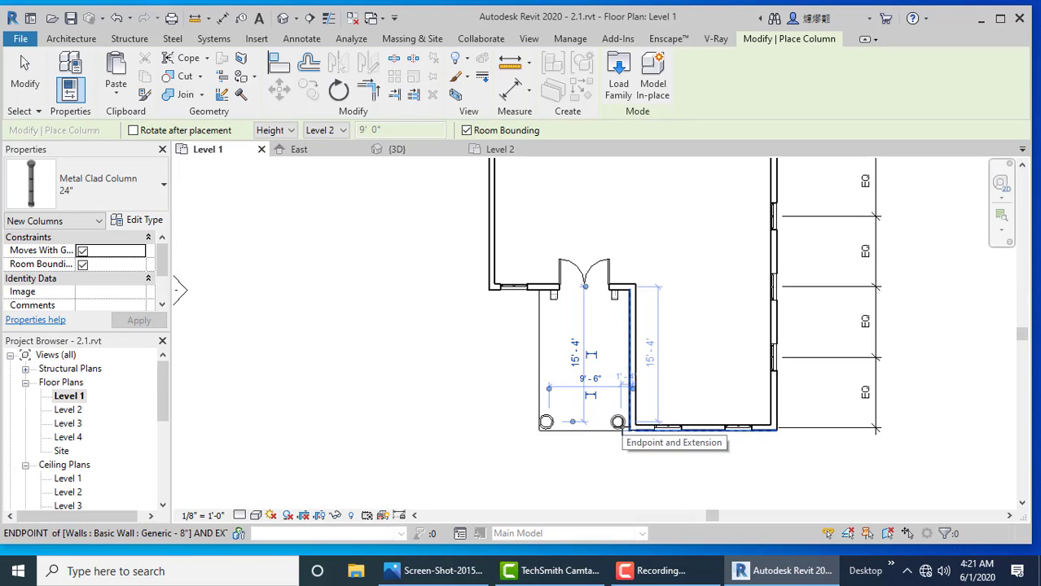
left_click(618, 427)
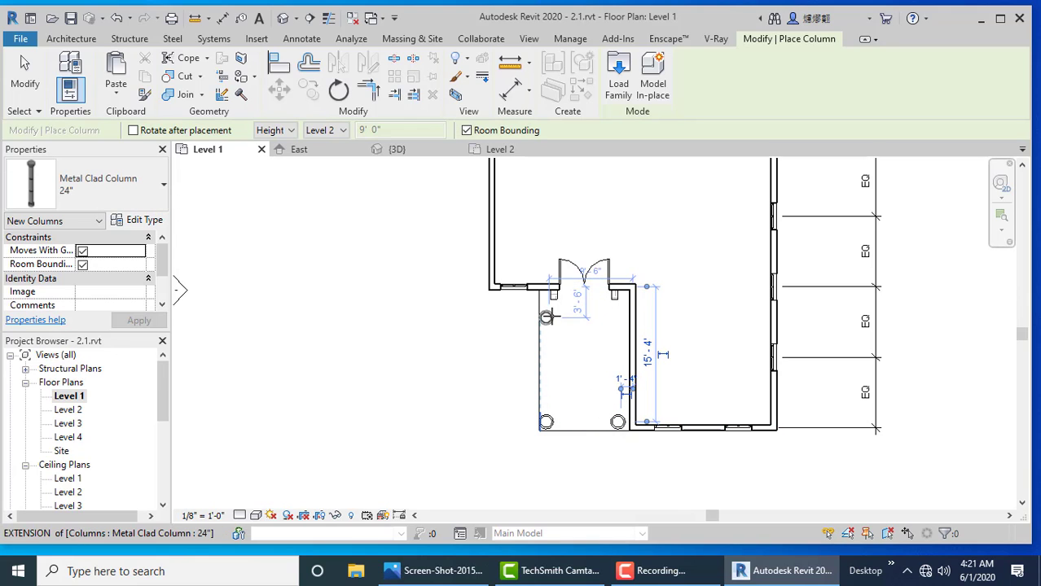
left_click(24, 73)
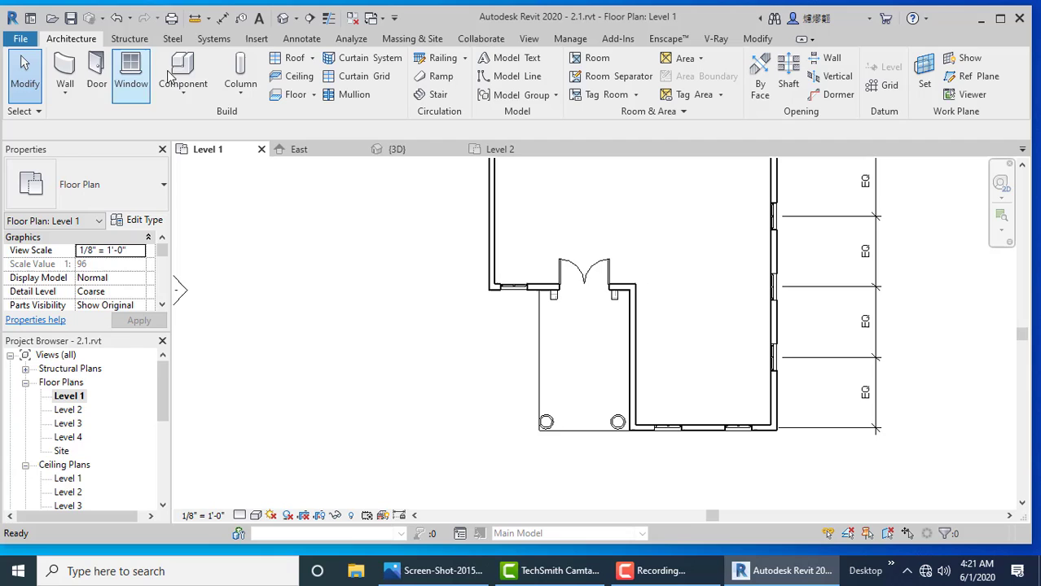
left_click(282, 19)
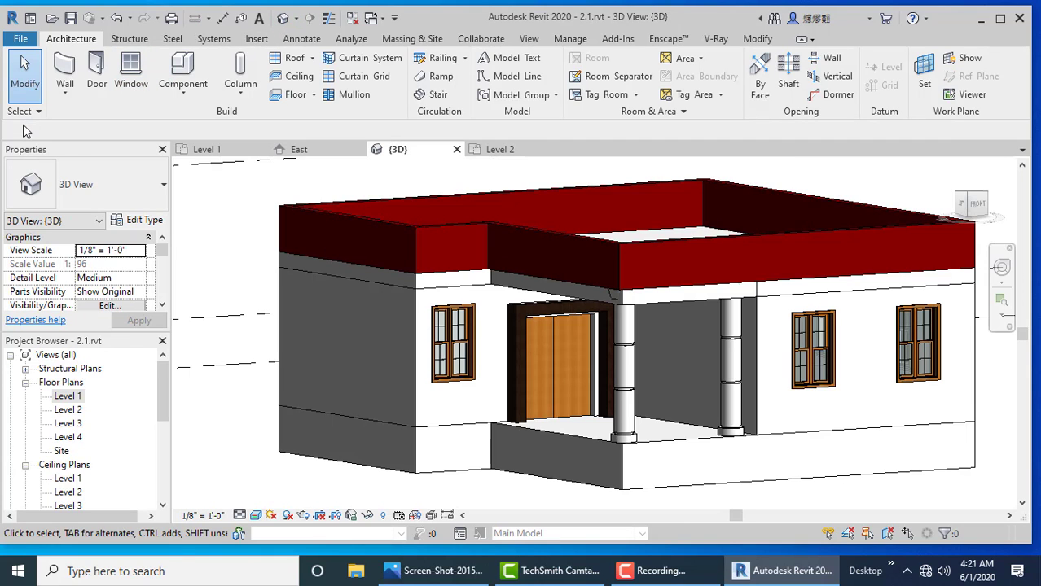
Step: On Level 1, place two more Metal Clad columns on either side of the entrance door
double_click(73, 395)
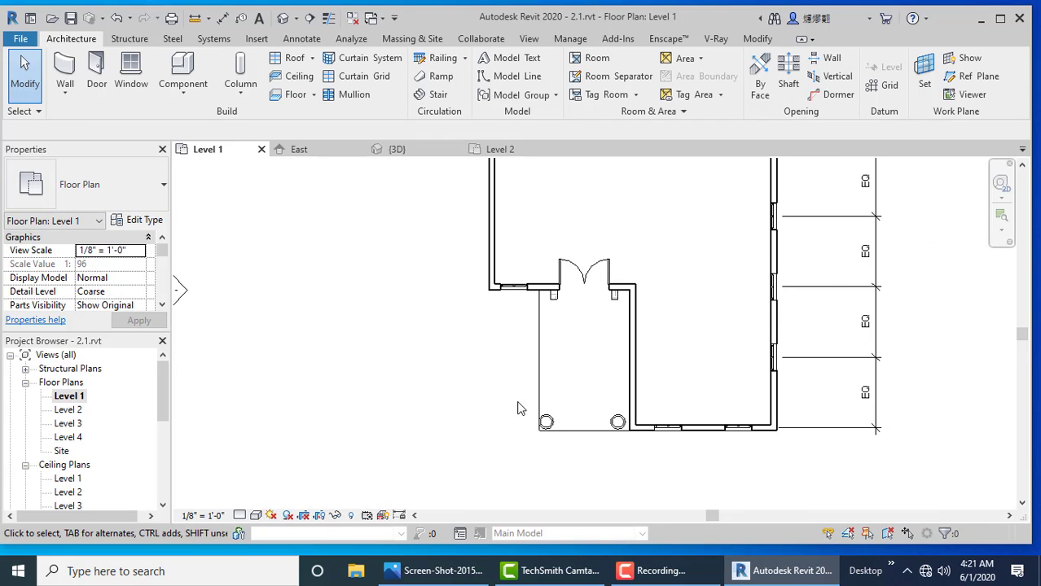
left_click(184, 93)
left_click(207, 123)
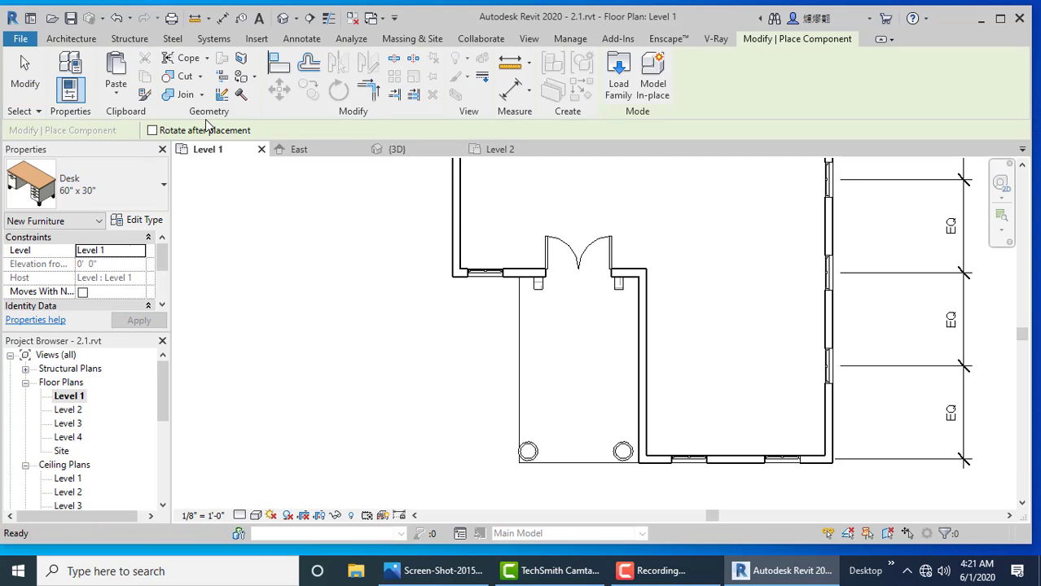
left_click(88, 40)
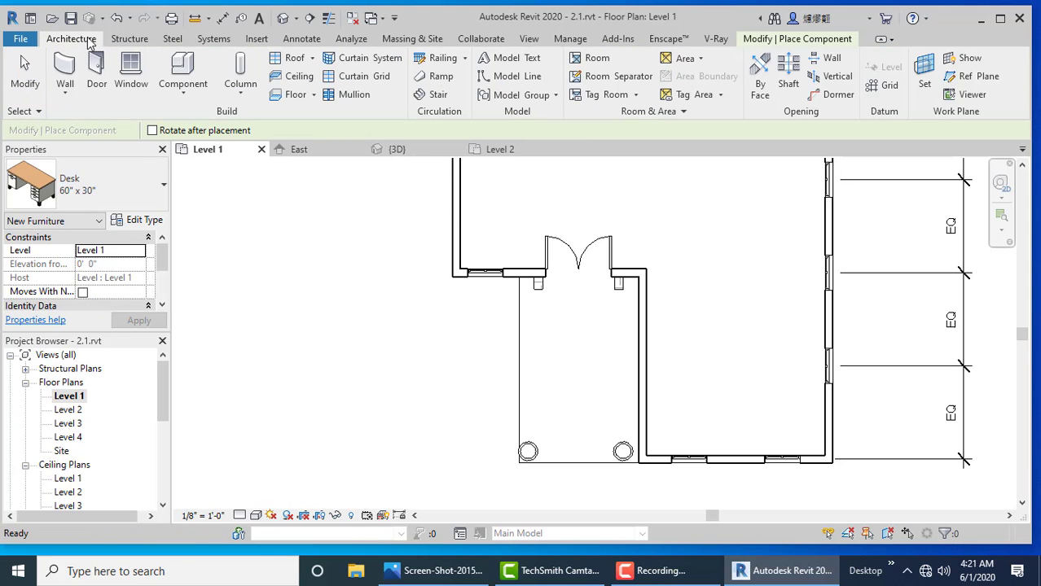
left_click(243, 89)
left_click(255, 154)
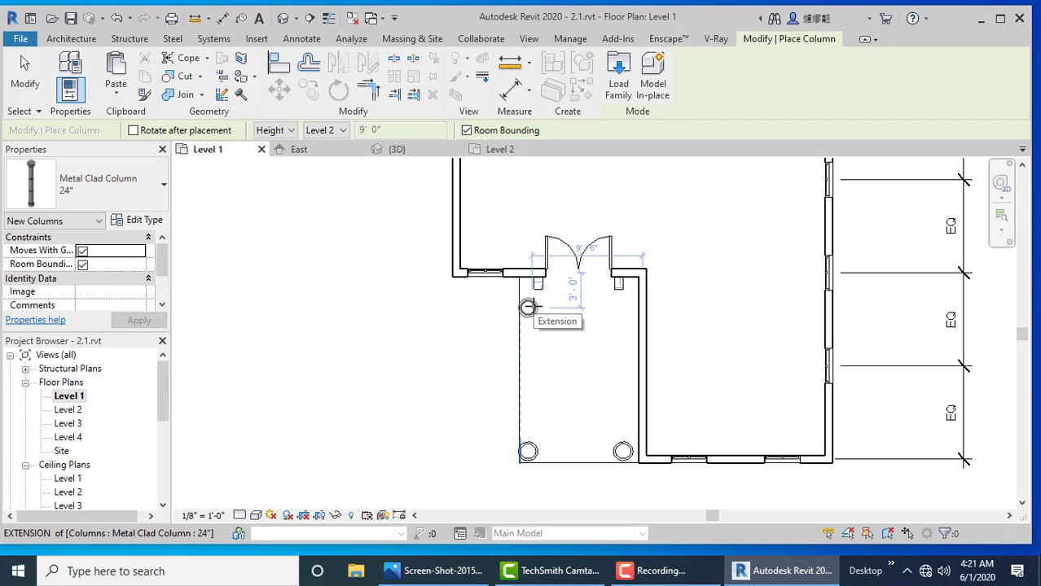
left_click(528, 307)
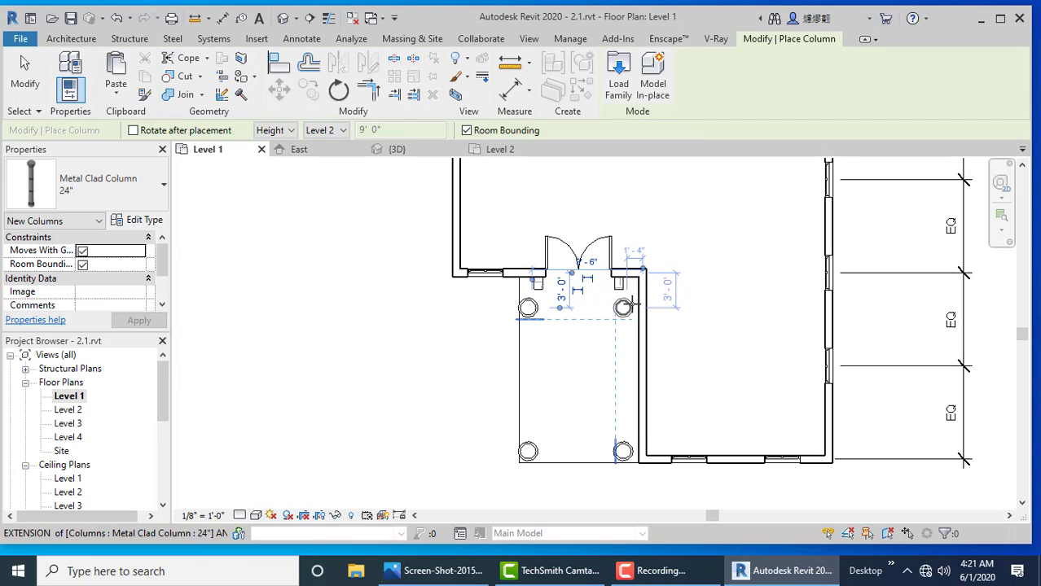
left_click(632, 307)
left_click(284, 18)
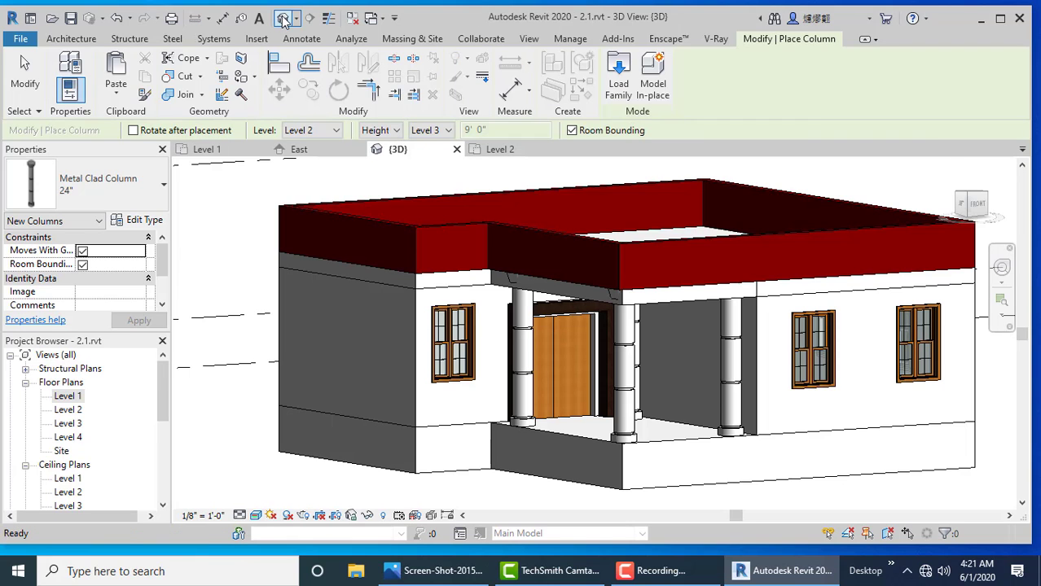
Step: Orbit the 3D view to inspect the four porch columns, then select the Level 2 plan
key("Escape")
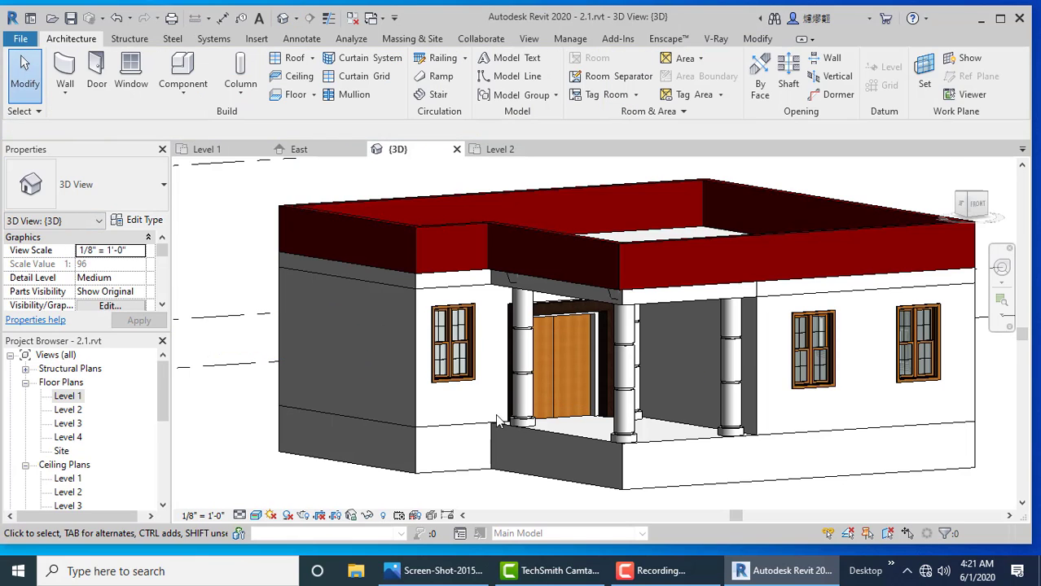
middle_click_drag(702, 445, 818, 303, "shift")
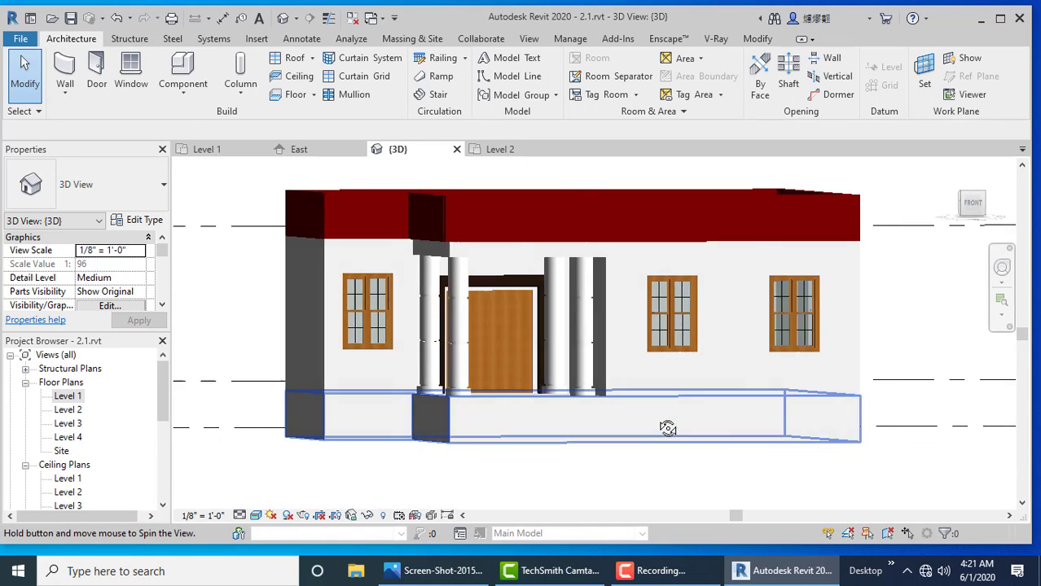
scroll(814, 281, "up", 2)
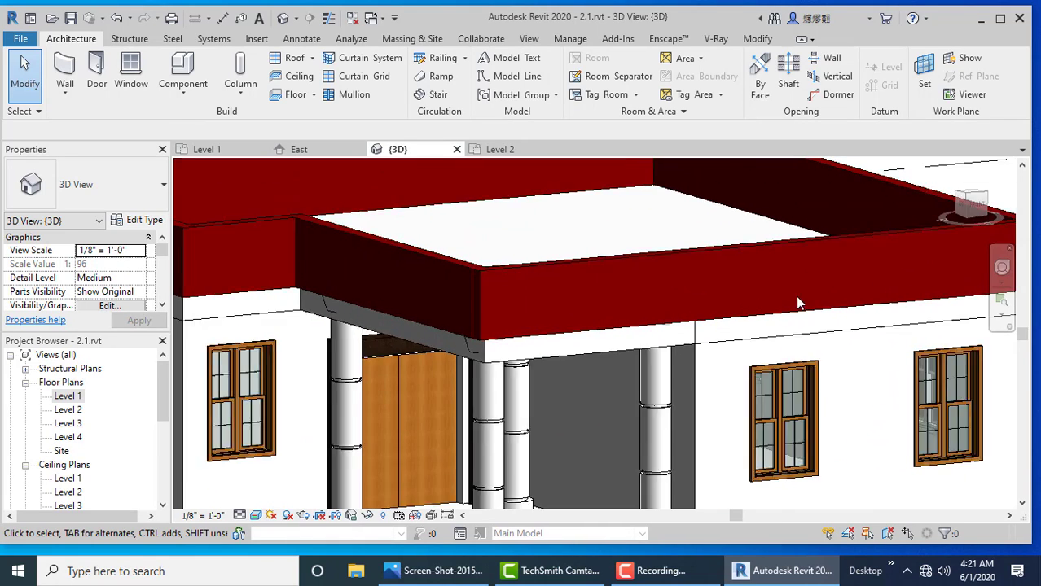
scroll(794, 298, "down", 2)
middle_click_drag(854, 304, 832, 318, "shift")
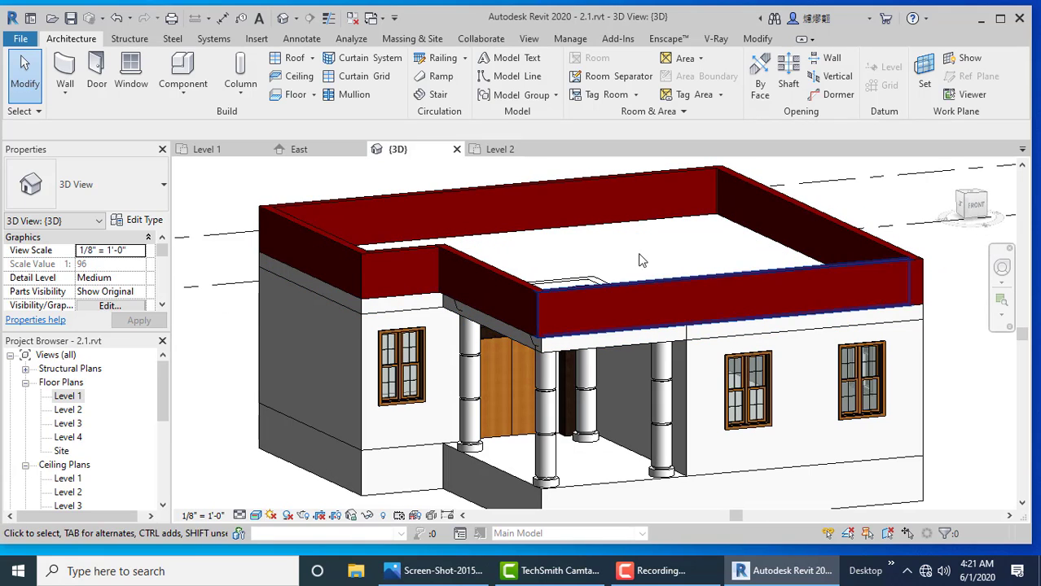
middle_click_drag(760, 391, 711, 430, "shift")
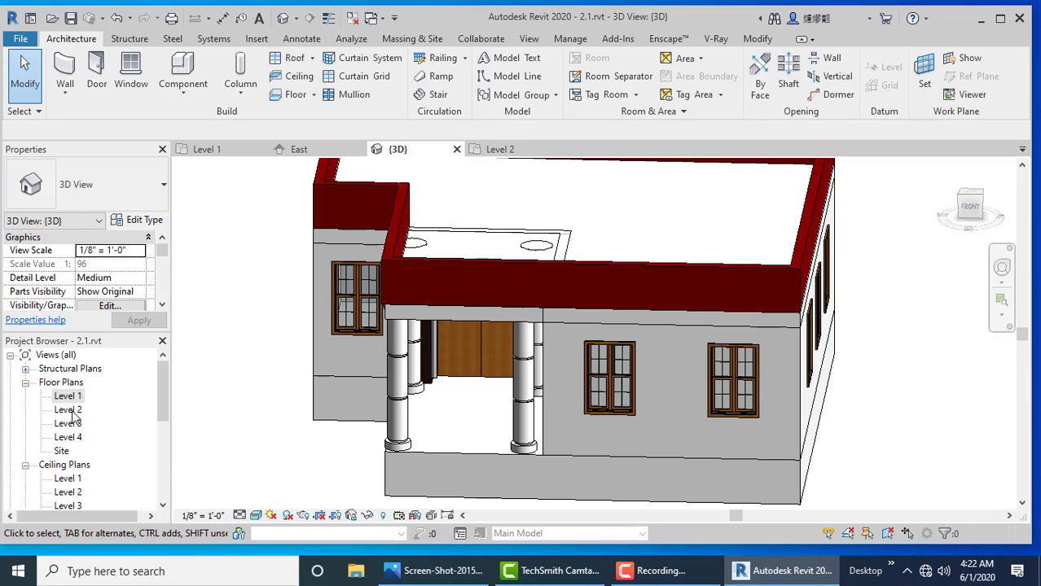
left_click(71, 410)
Step: On Level 2, start an architectural wall with a 10' 0" height
double_click(81, 417)
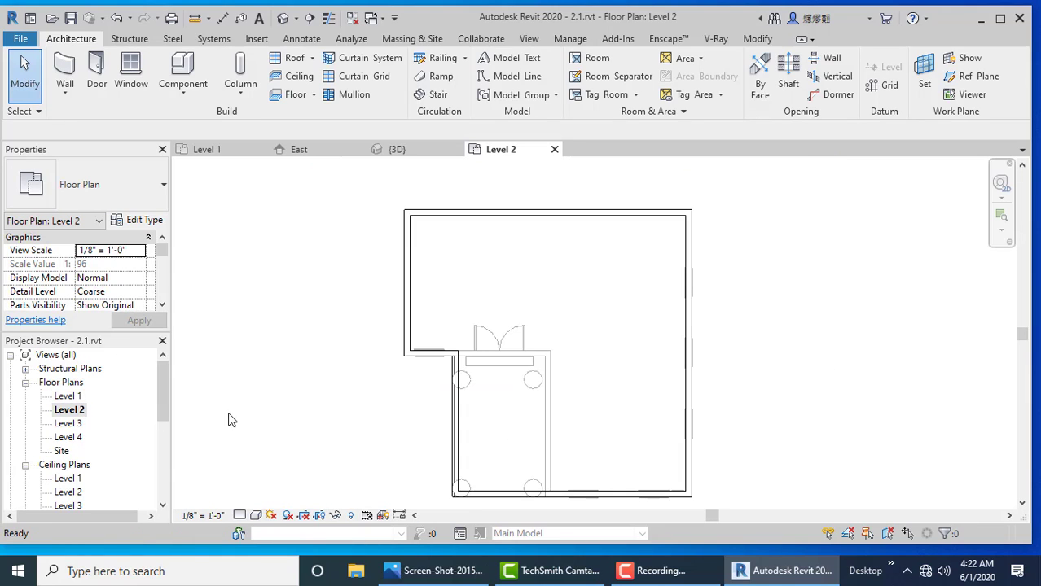
scroll(522, 407, "up", 3)
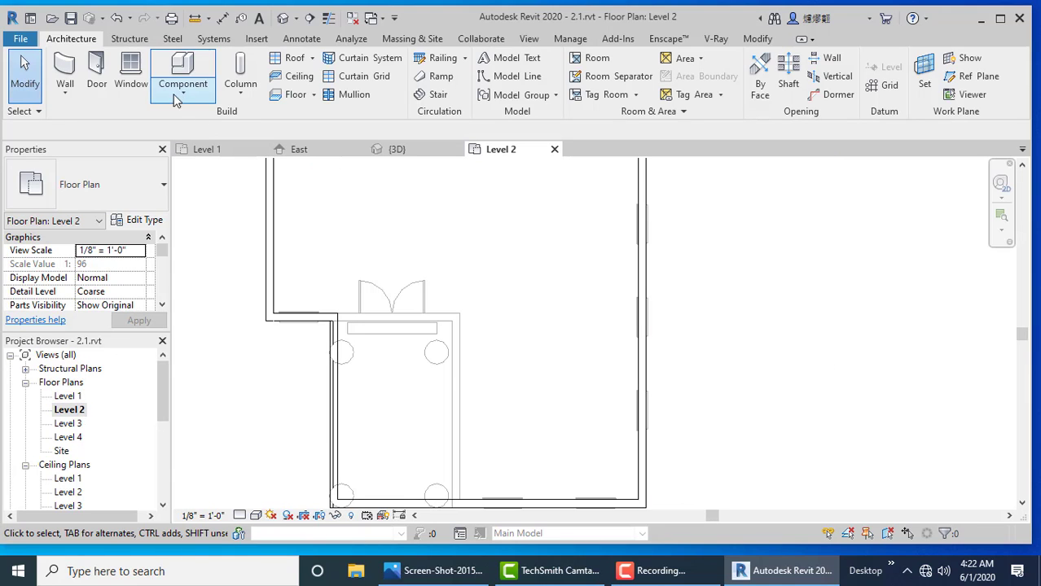
left_click(66, 91)
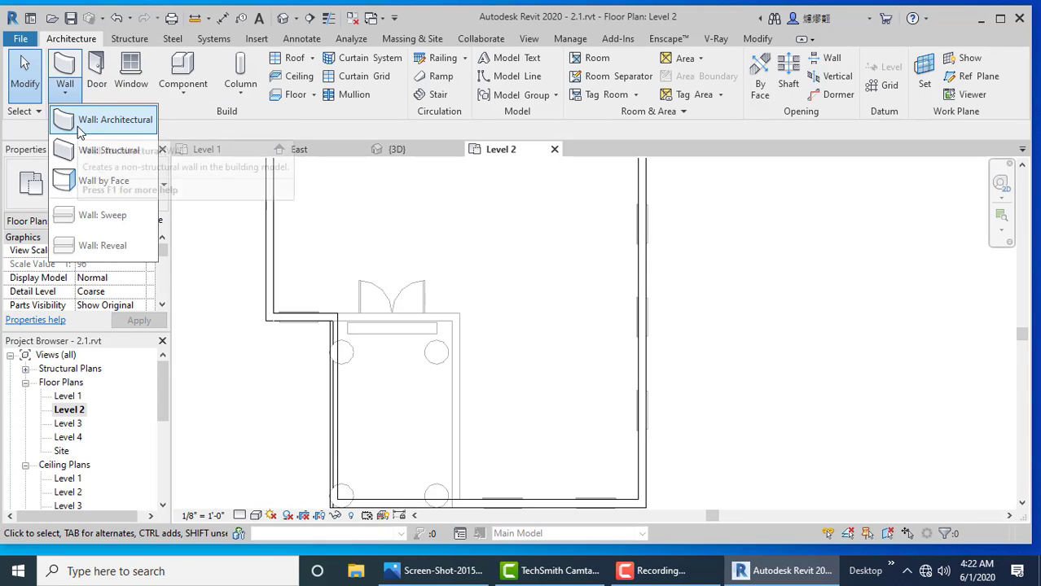
left_click(82, 122)
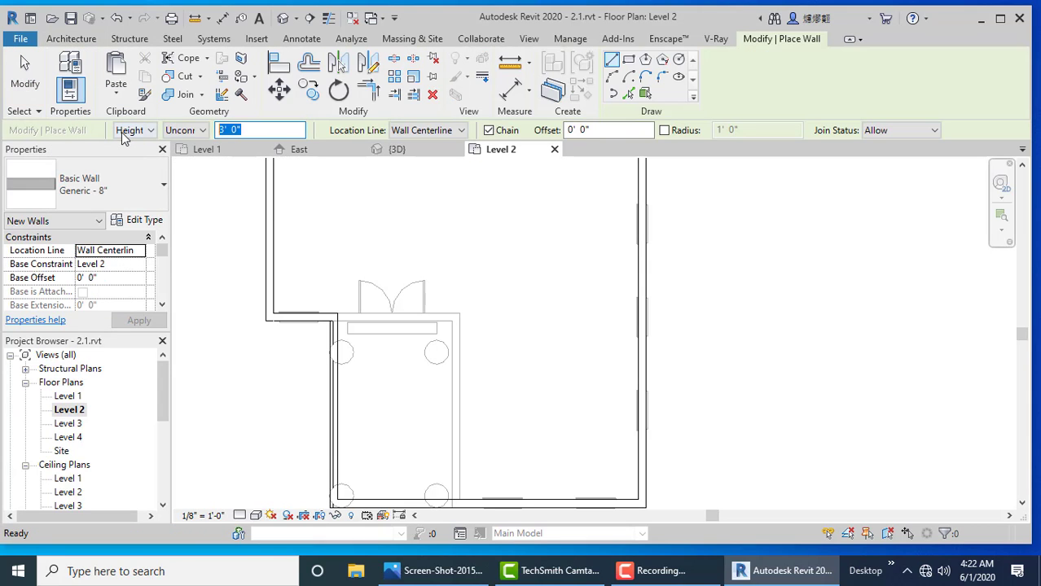
type("10")
key("Return")
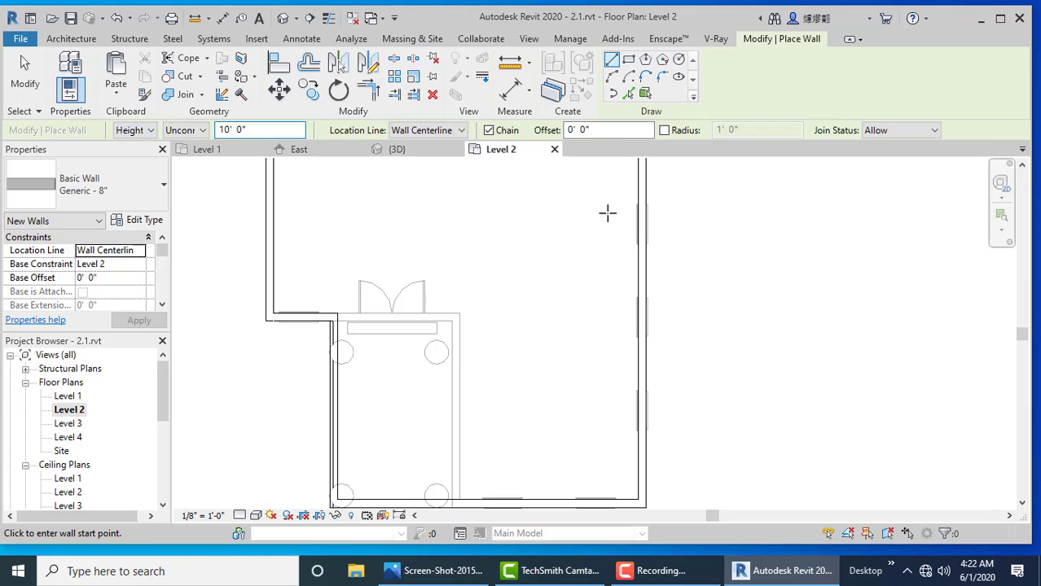
scroll(606, 228, "down", 1)
Step: Draw the rooftop room as a rectangle of walls at lower right and view it in 3D
left_click(628, 66)
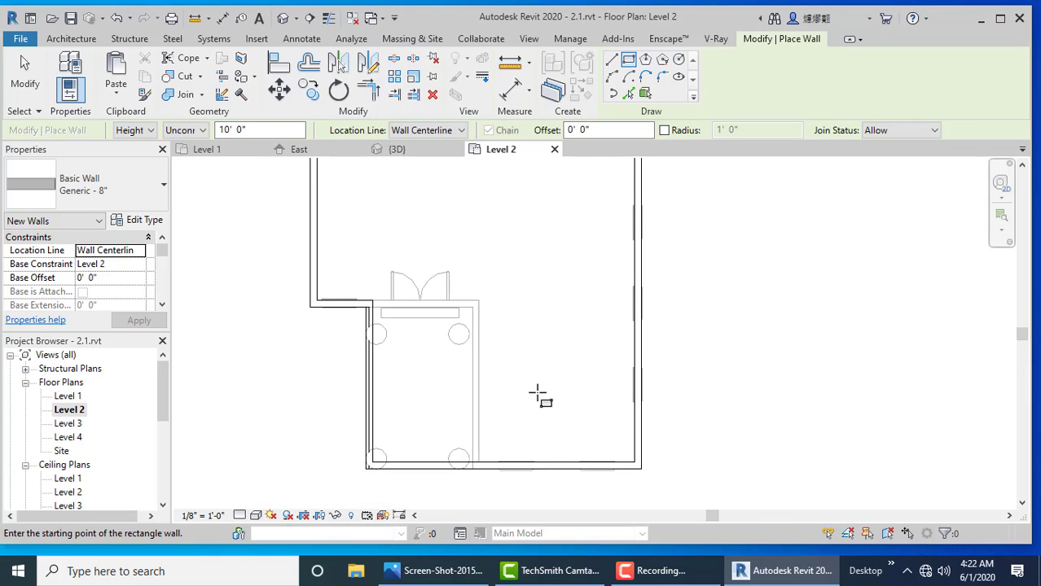
left_click(530, 388)
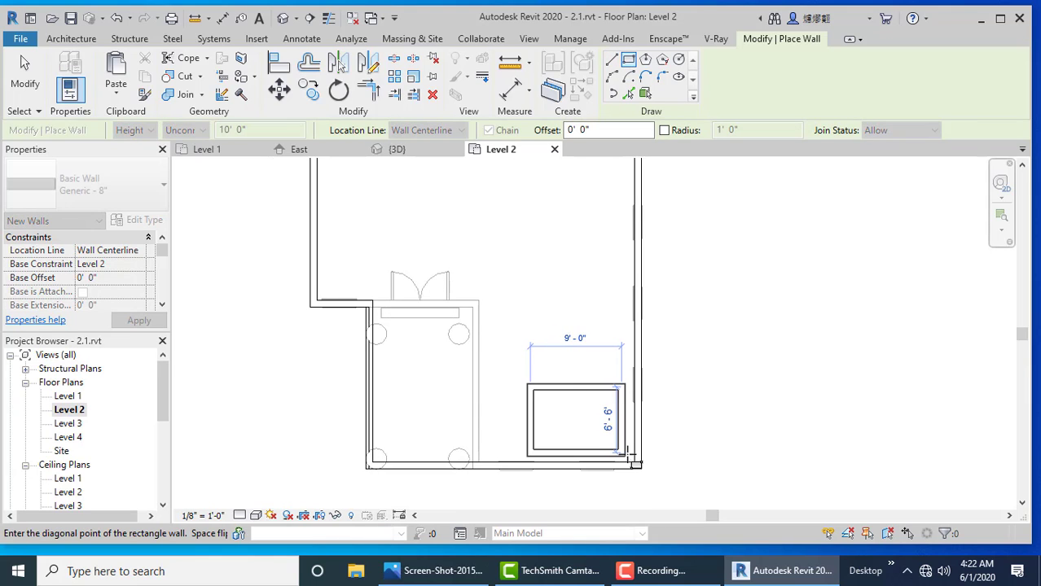
left_click(628, 453)
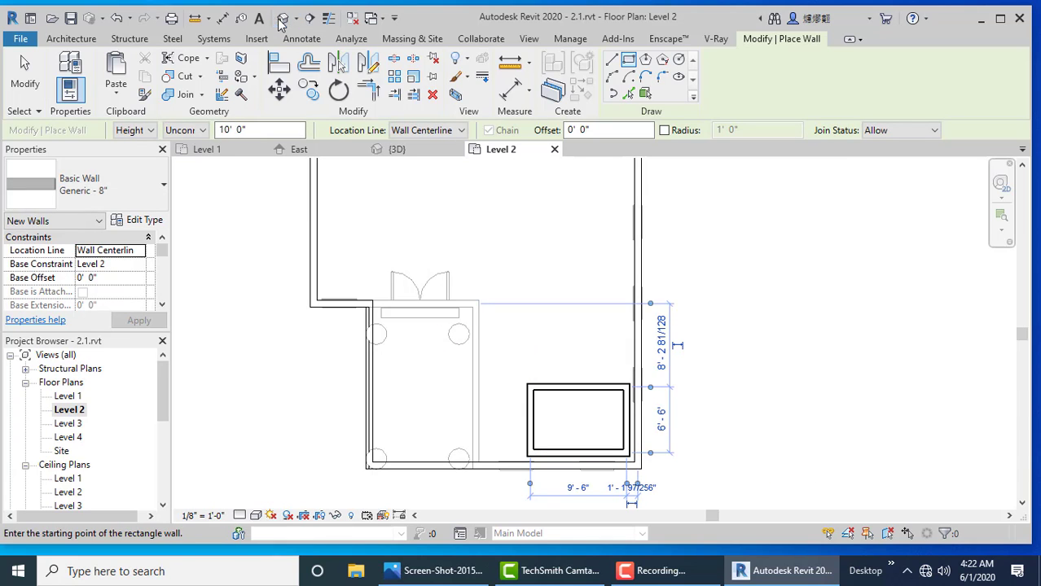
left_click(282, 18)
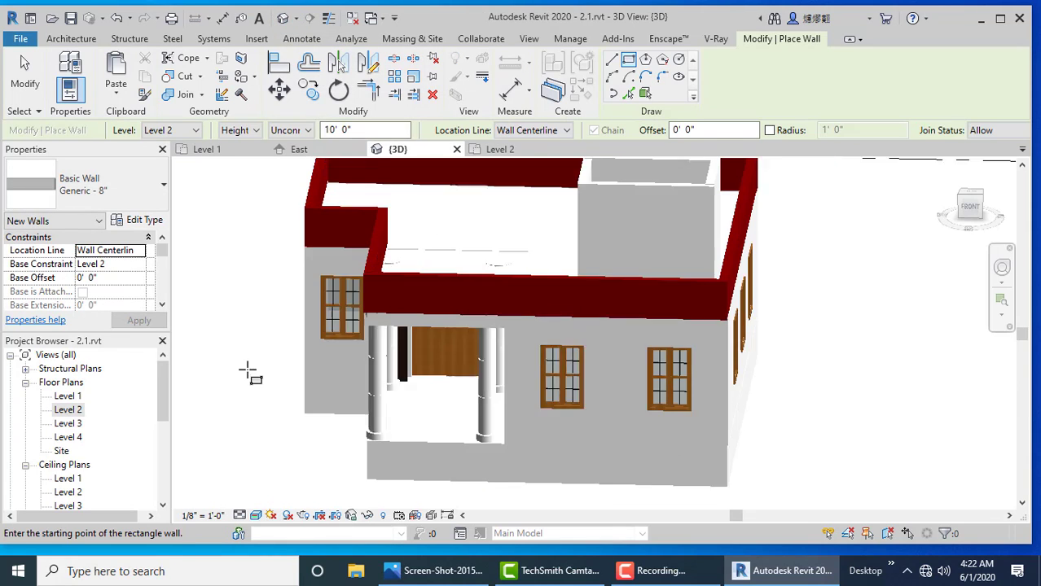
middle_click_drag(248, 367, 293, 342, "shift")
Step: Finish the walls and orbit the 3D view to see the porch and left side
left_click(25, 71)
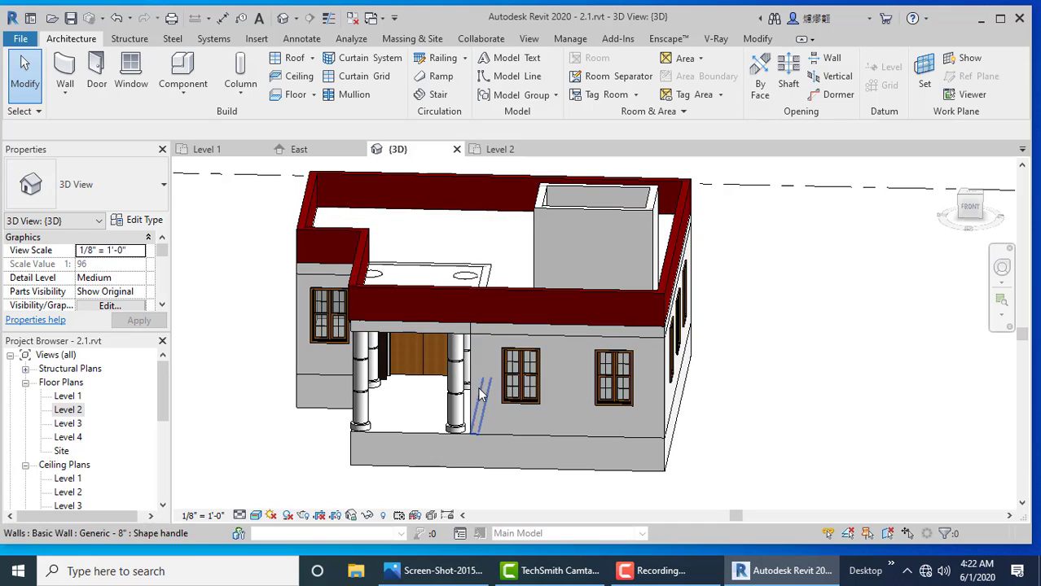
middle_click_drag(560, 400, 570, 300, "shift")
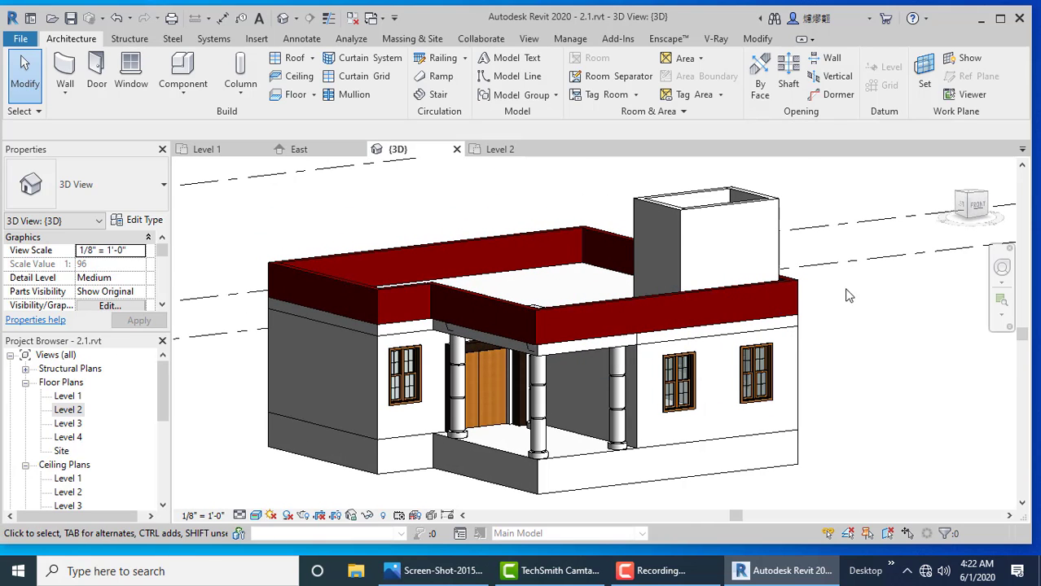
left_click(96, 74)
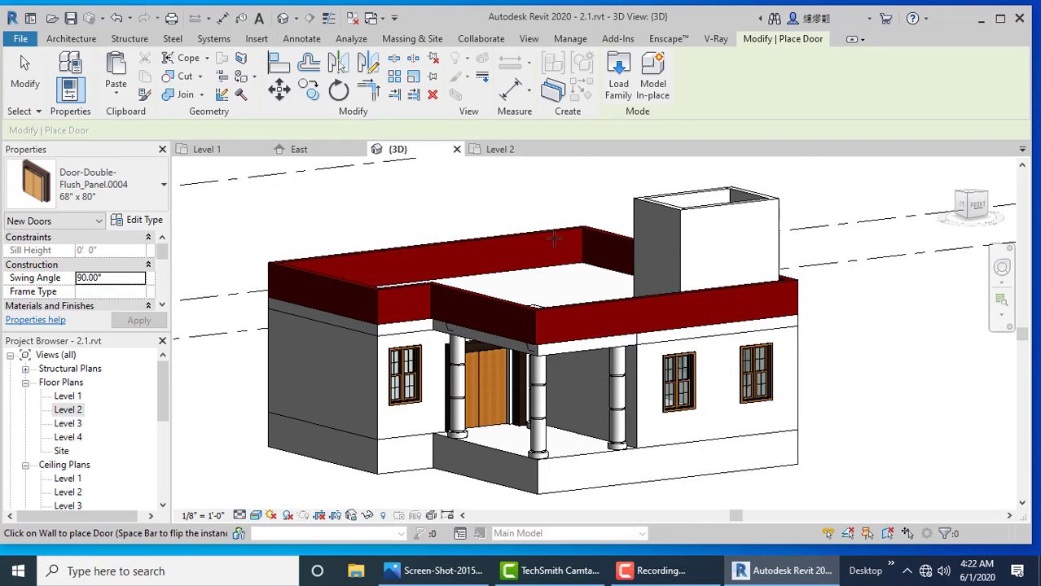
scroll(452, 263, "up", 2)
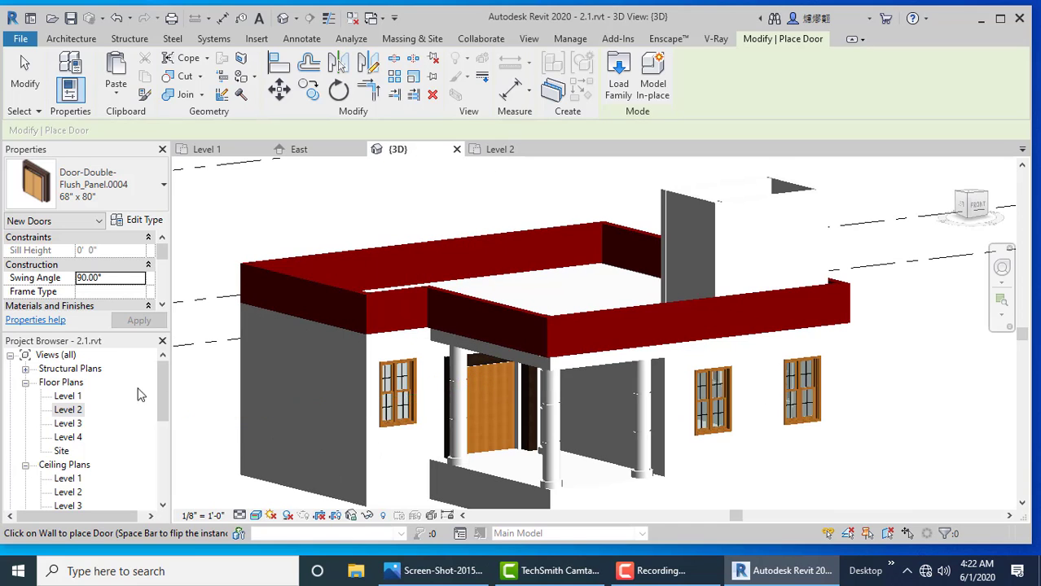
Step: On Level 2, move the rooftop room's top wall so the room is 10' deep
double_click(68, 409)
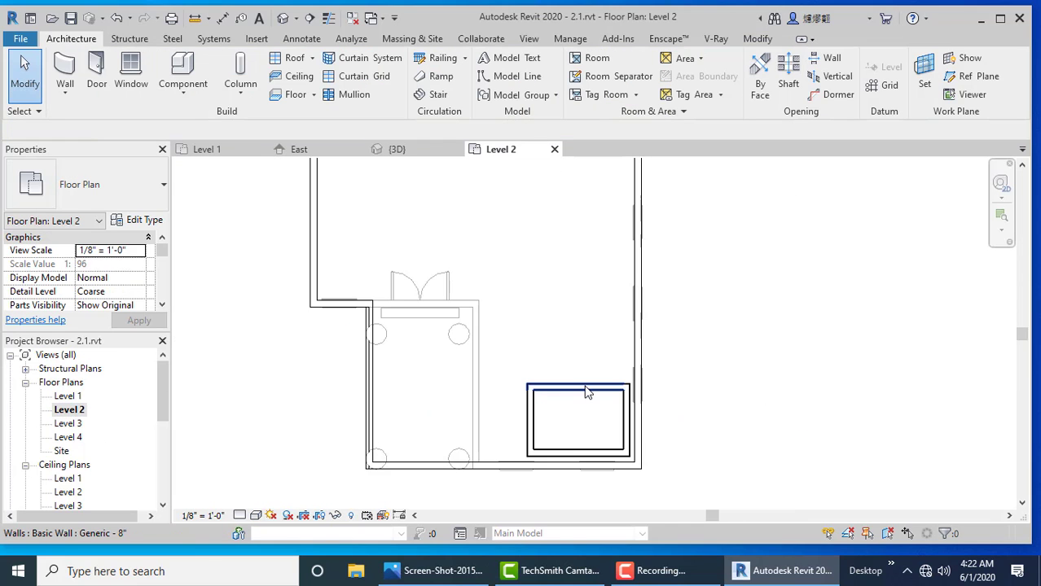
left_click(577, 396)
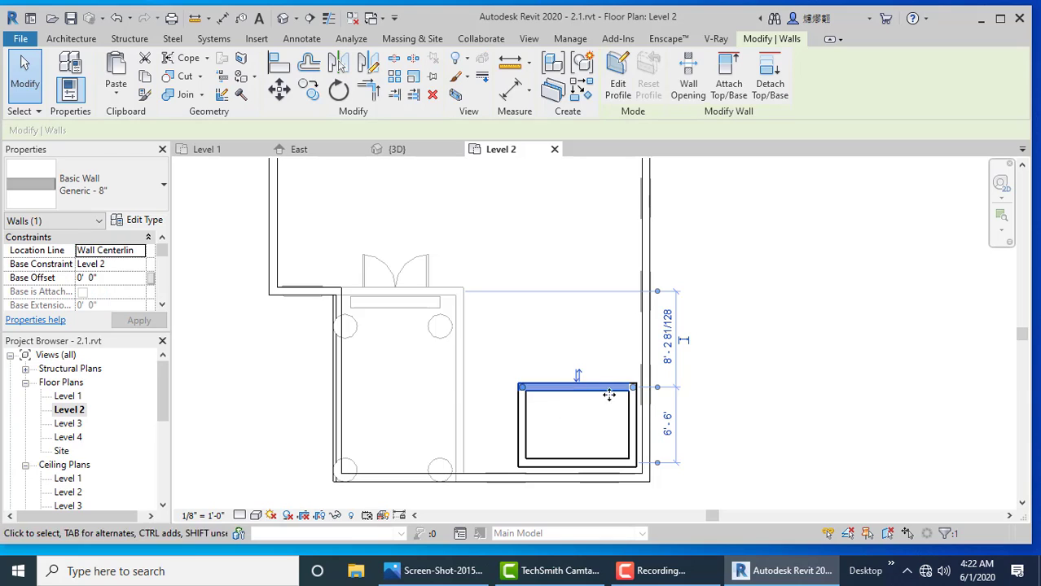
left_click(672, 429)
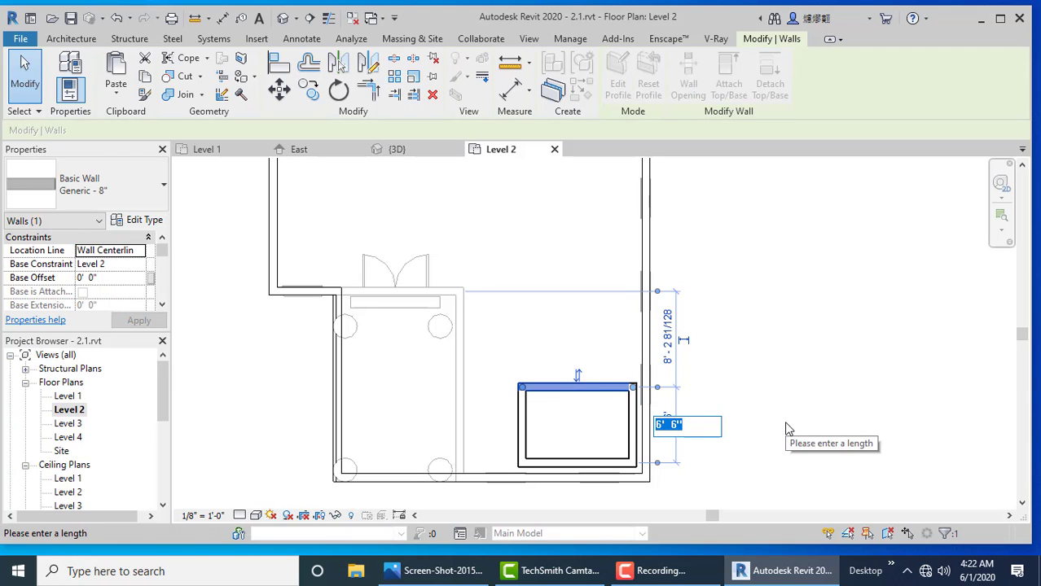
type("10")
key("Return")
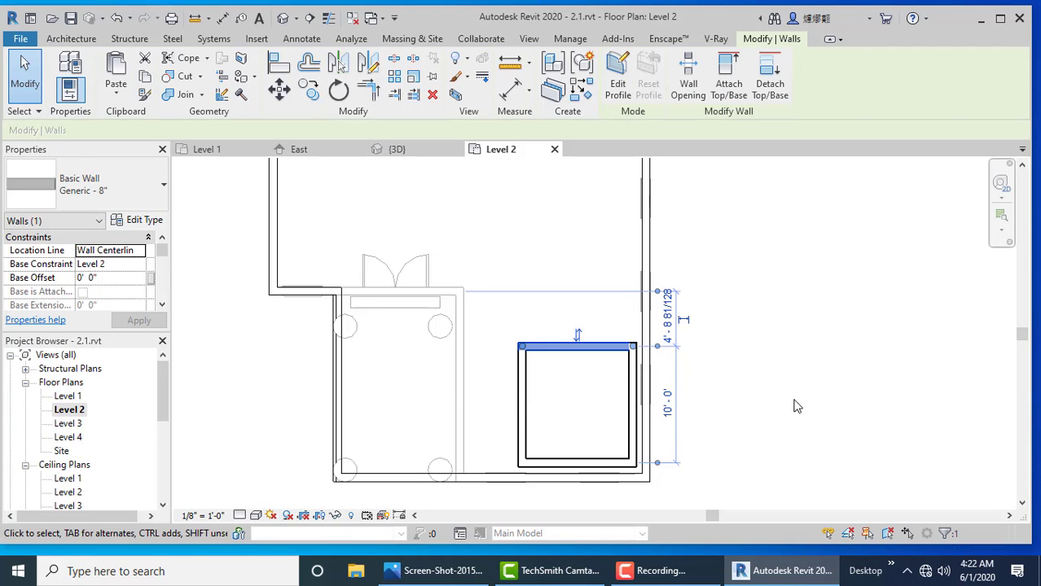
left_click(797, 406)
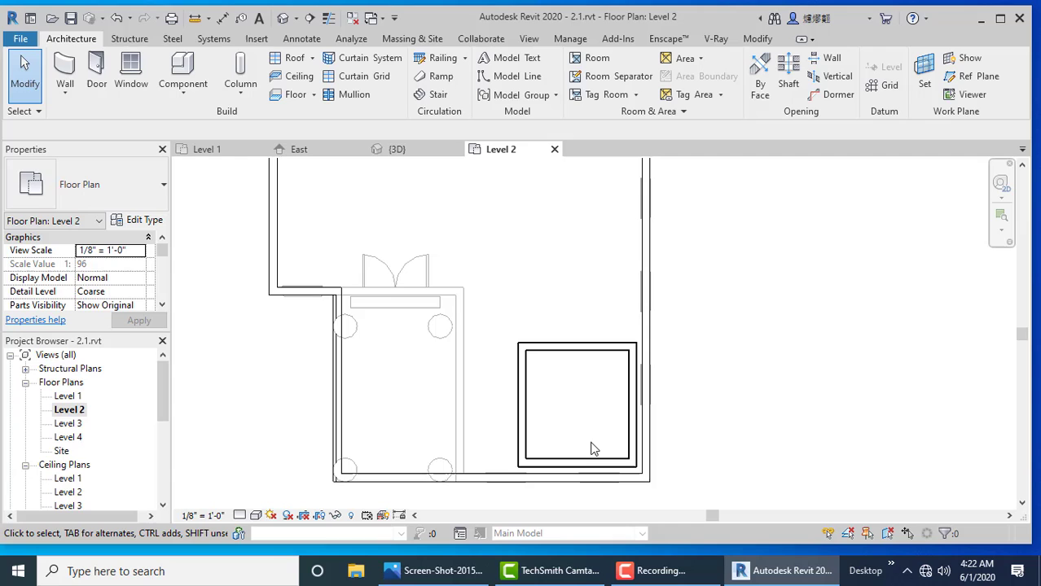
Step: Place a Single-Flush 36" x 84" door in the rooftop room's left wall
left_click(90, 82)
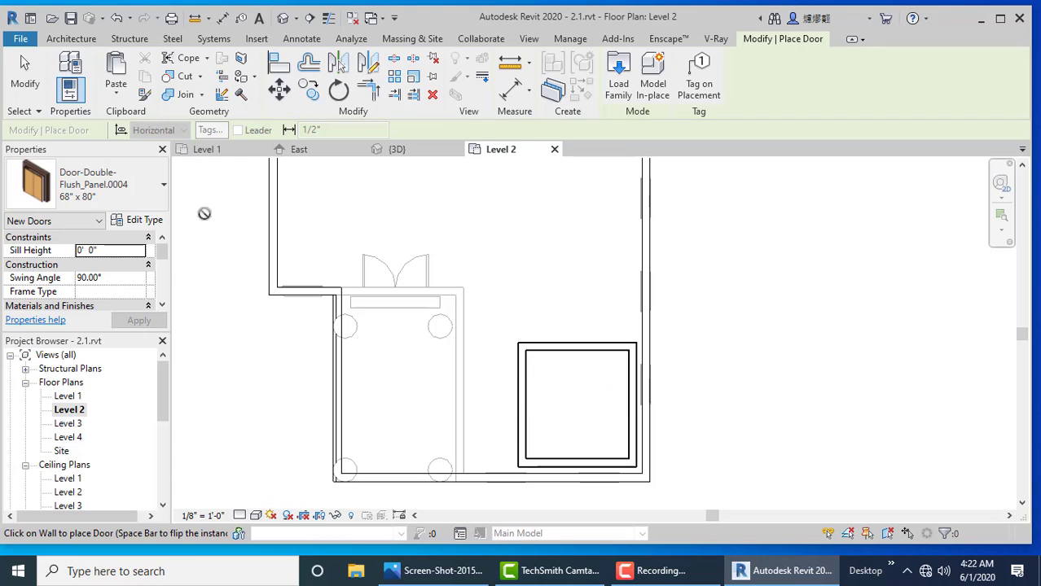
left_click(132, 183)
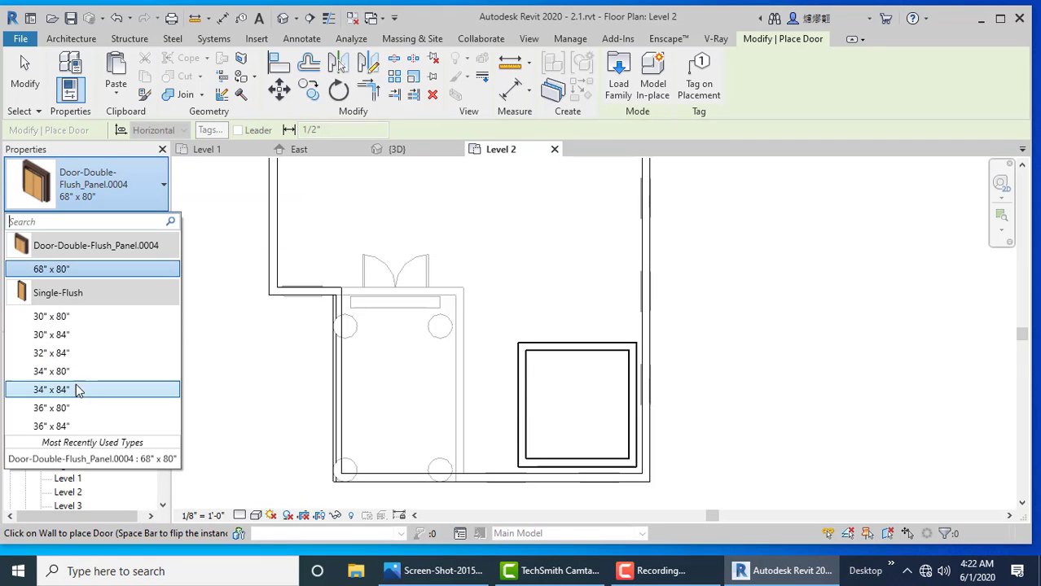
left_click(73, 427)
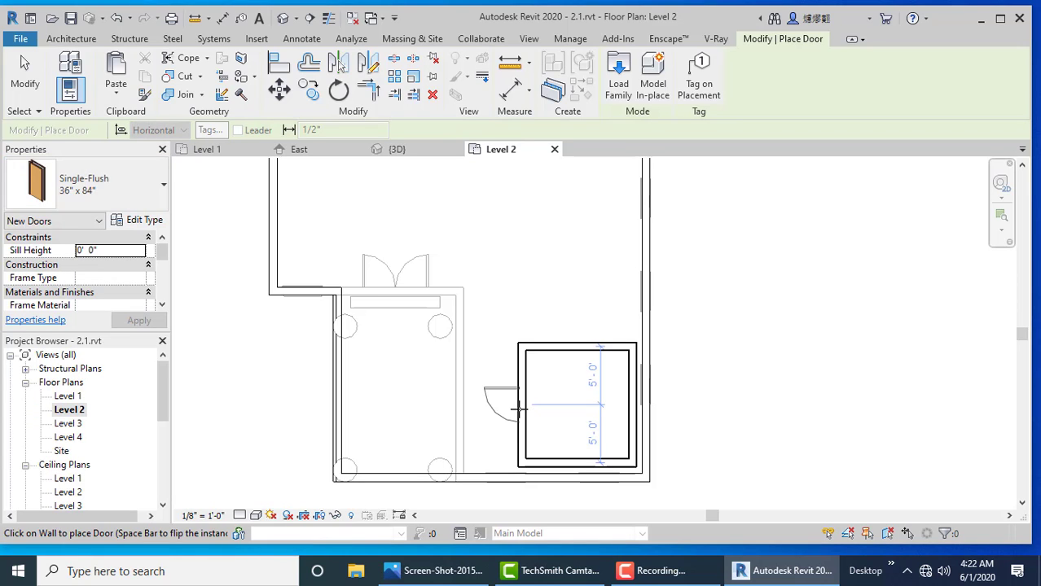
left_click(521, 410)
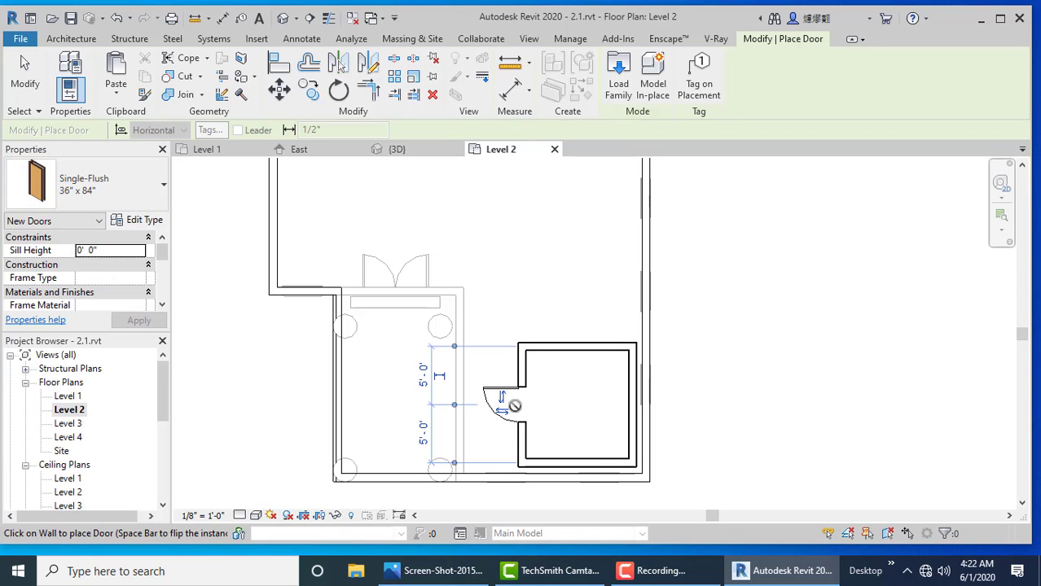
Step: Place a window in the rooftop room's top wall
left_click(93, 41)
left_click(130, 81)
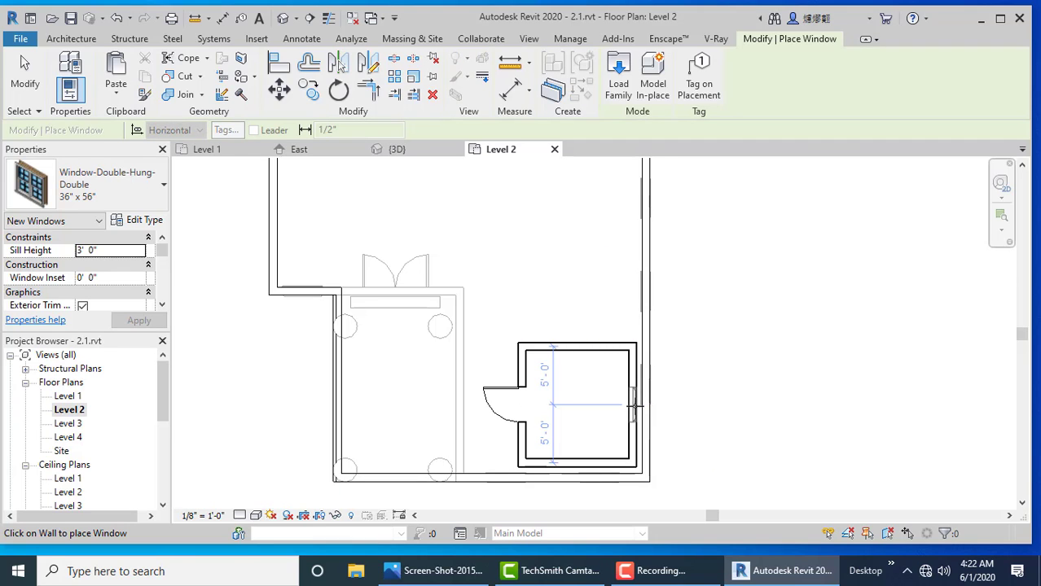
left_click(575, 352)
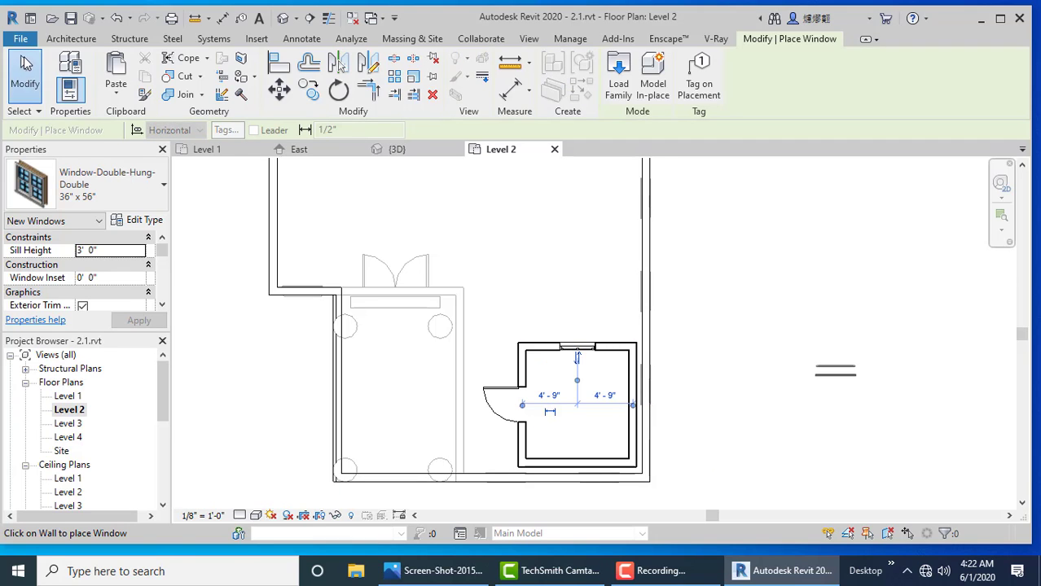
left_click(24, 78)
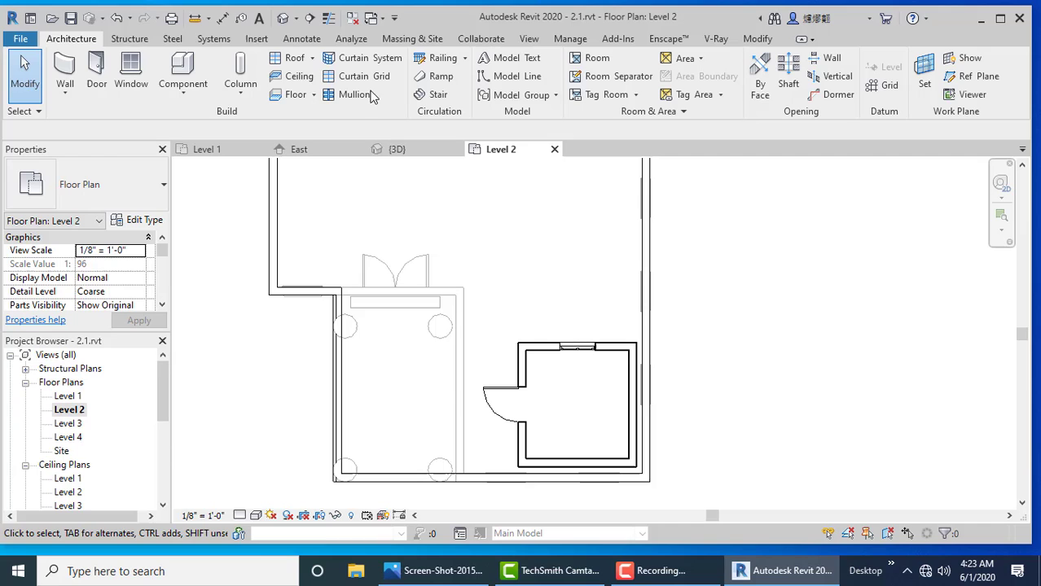
Step: Align the room's right wall flush with the house's outer wall, dismissing the overlap warning
left_click(634, 376)
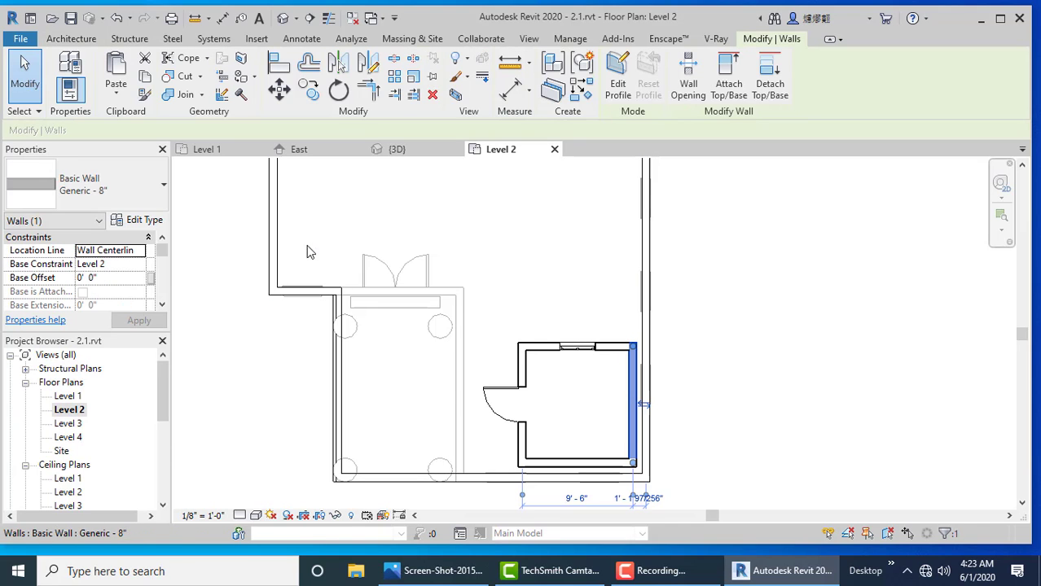
left_click(277, 77)
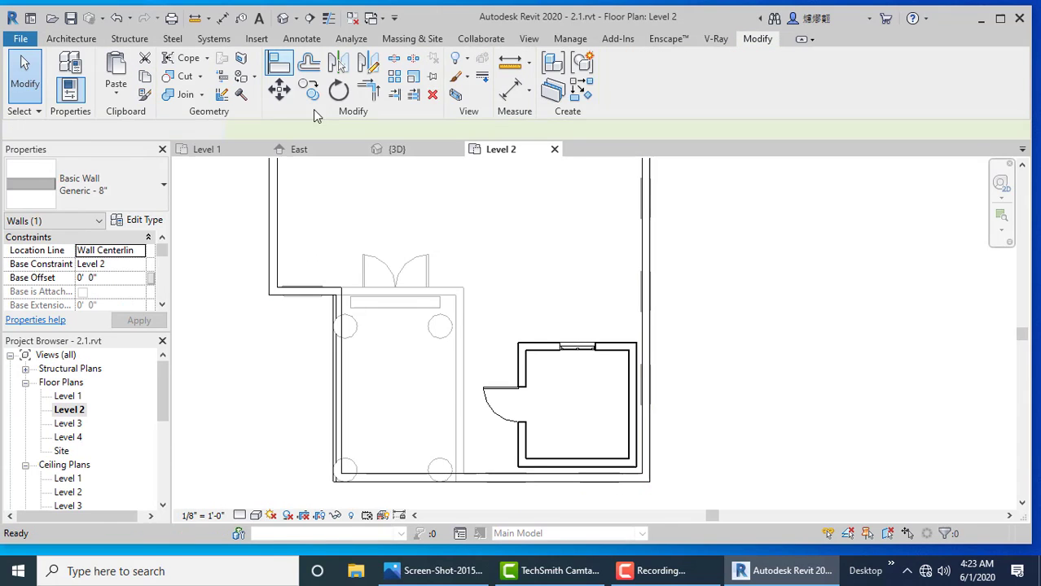
left_click(648, 373)
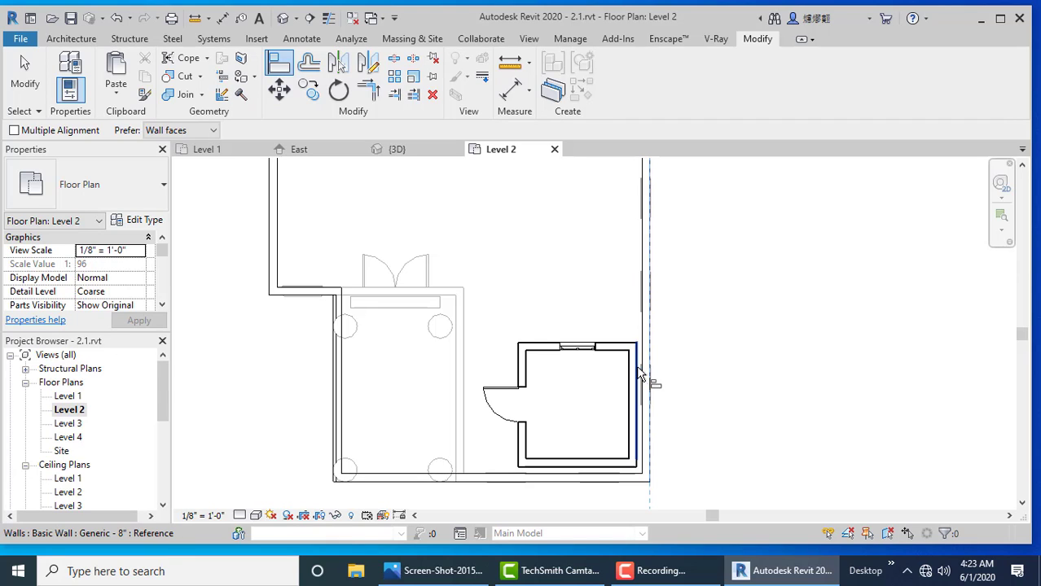
left_click(641, 372)
left_click(1013, 462)
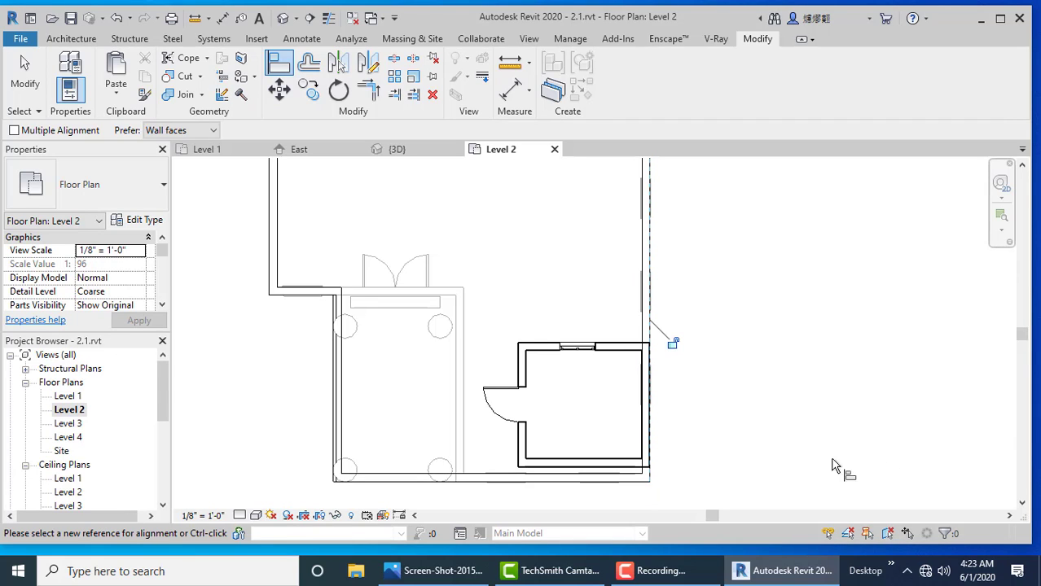
left_click(24, 77)
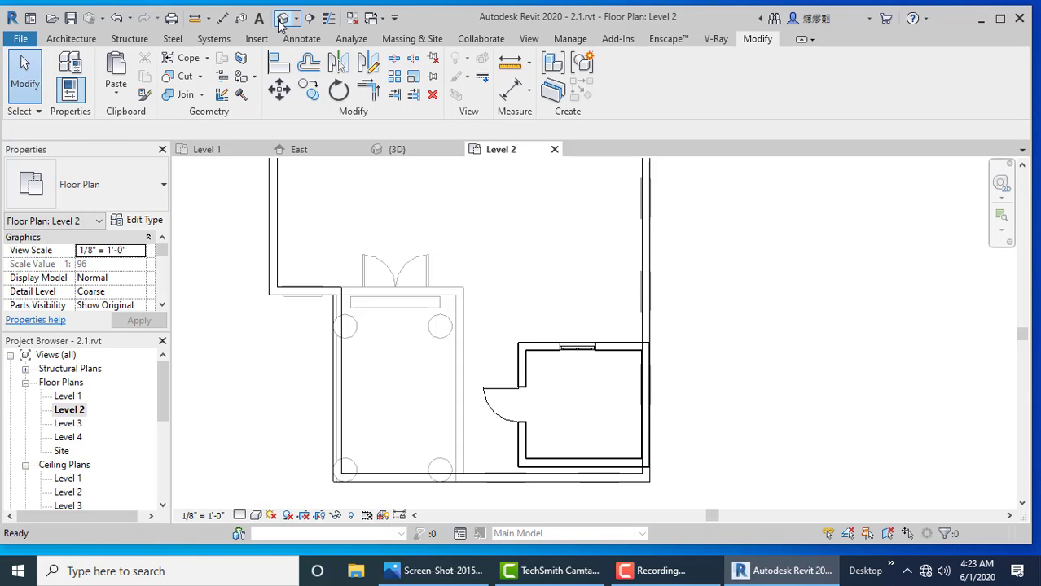
left_click(280, 19)
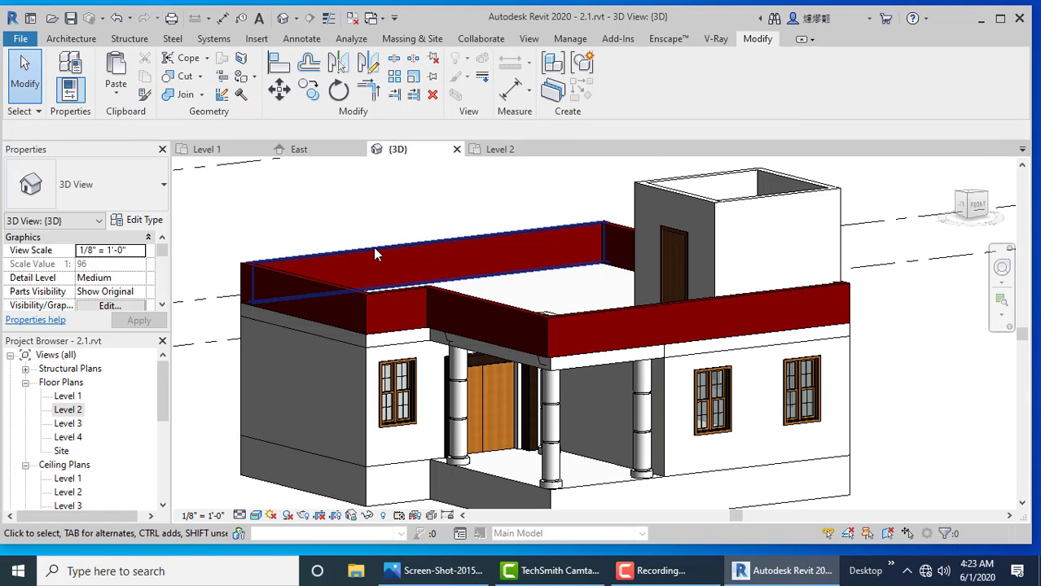
Step: Orbit to view the rooftop room and start sketching a new architectural floor
mouse_move(373, 248)
middle_mouse_down("shift")
mouse_move(712, 243)
mouse_move(776, 182)
middle_mouse_up("shift")
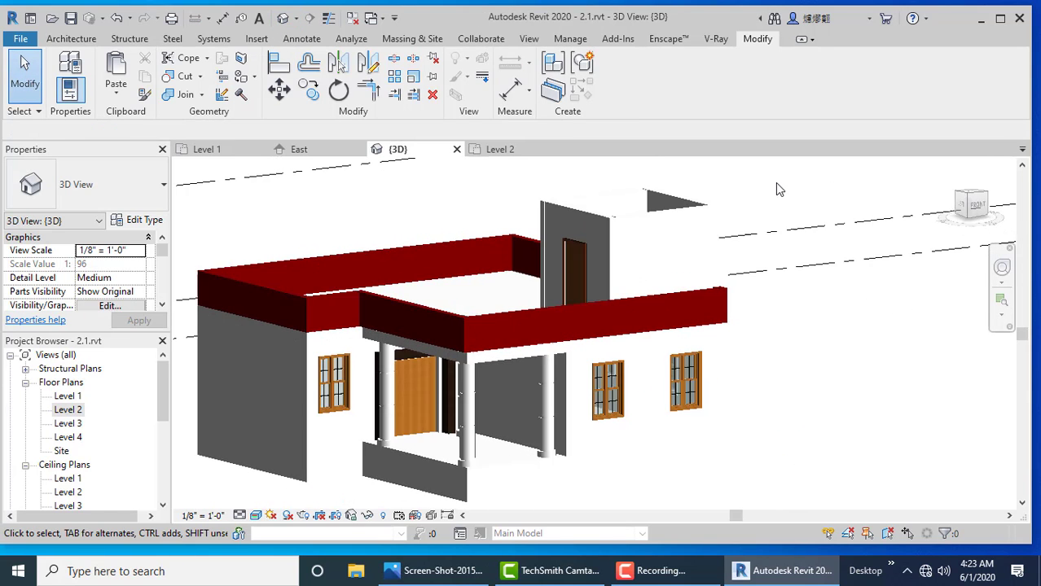
left_click(72, 41)
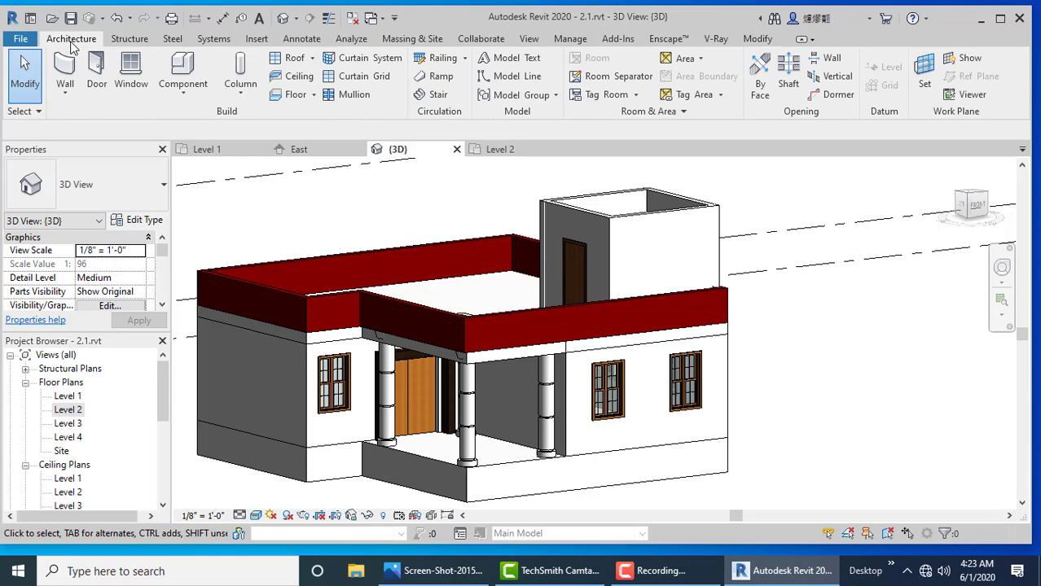
left_click(315, 95)
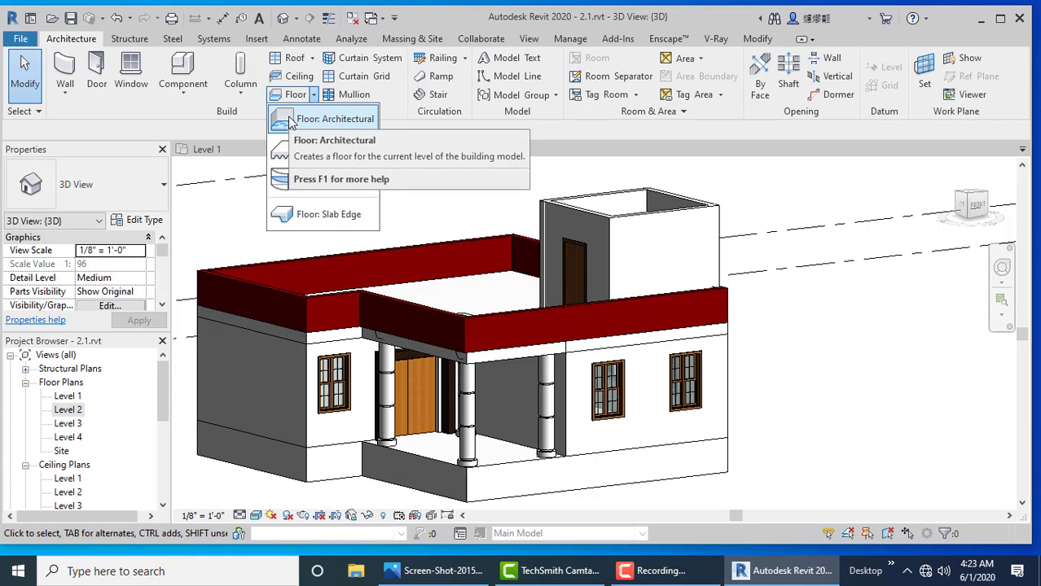
mouse_move(326, 118)
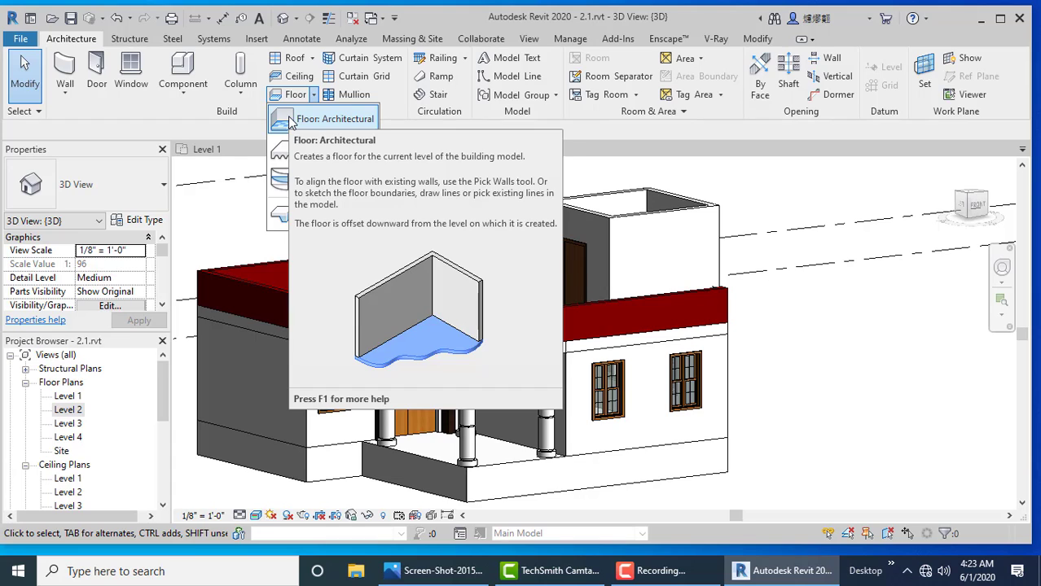
left_click(291, 121)
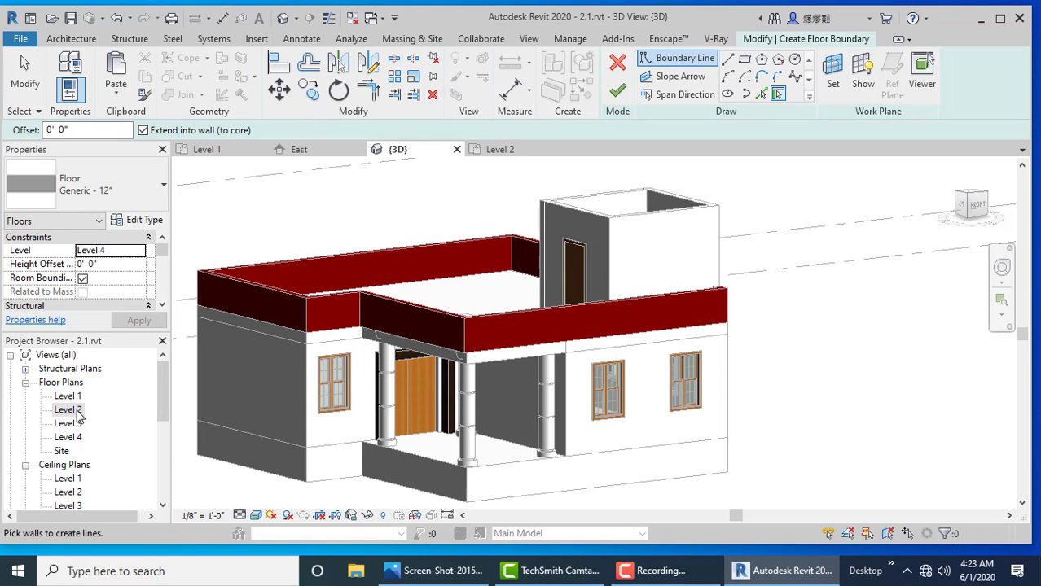
Step: Open the Level 3 floor plan and browse its Properties for the underlay settings
double_click(68, 423)
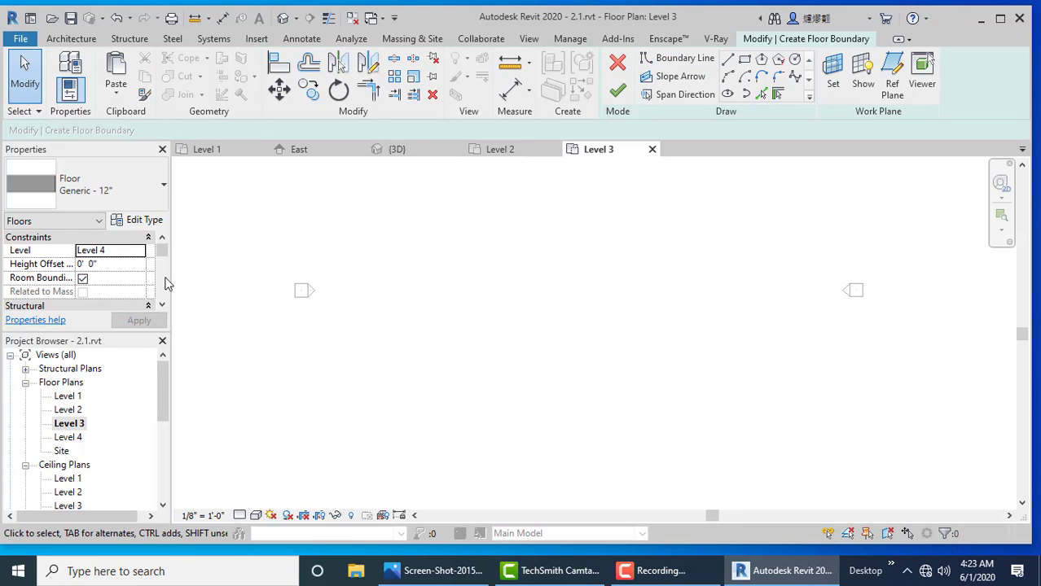
scroll(163, 285, "down", 2)
left_click(161, 306)
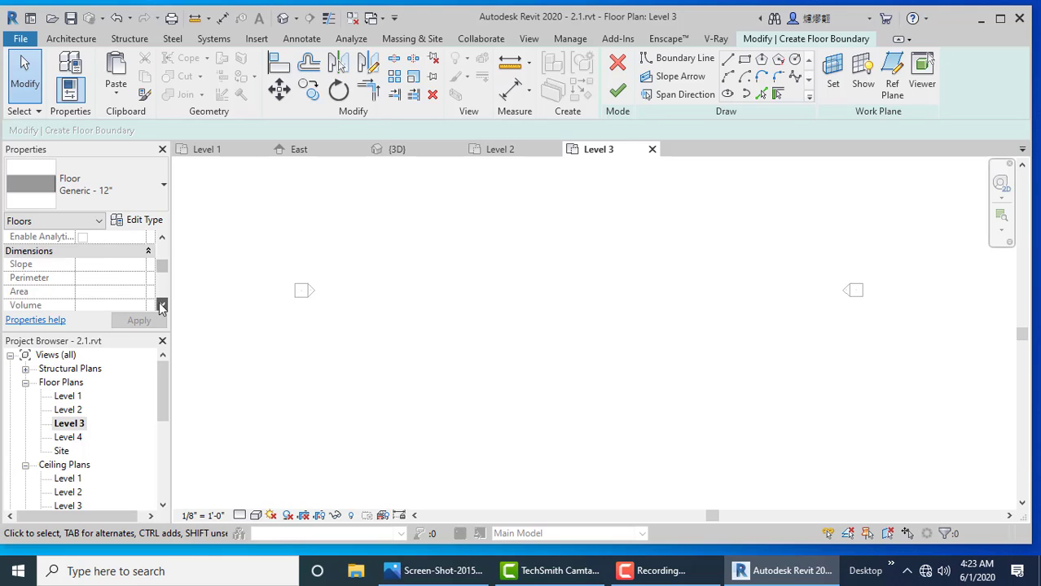
left_click(162, 306)
left_click(161, 306)
left_click(161, 305)
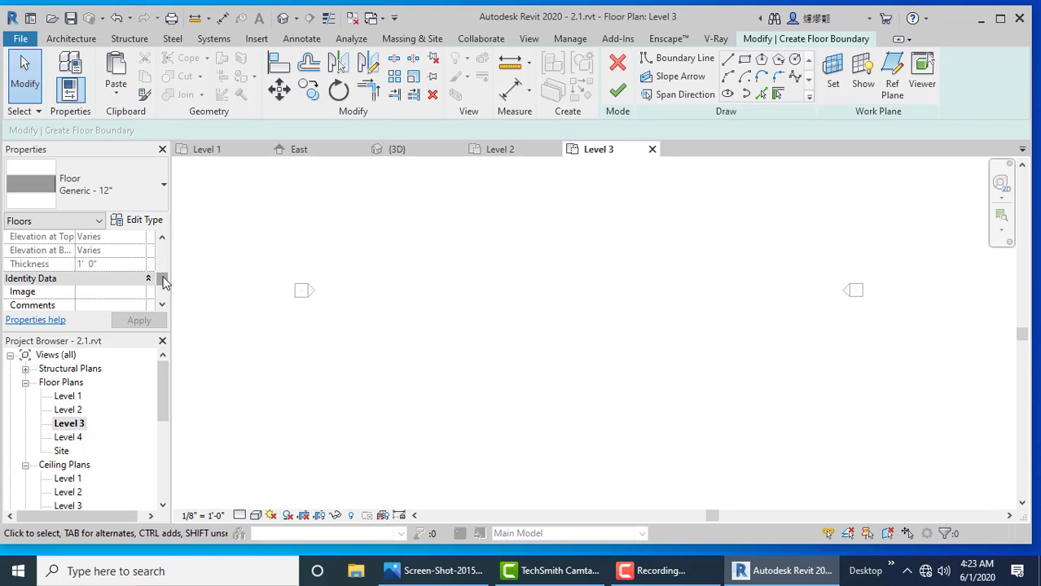
left_click_drag(162, 281, 163, 242)
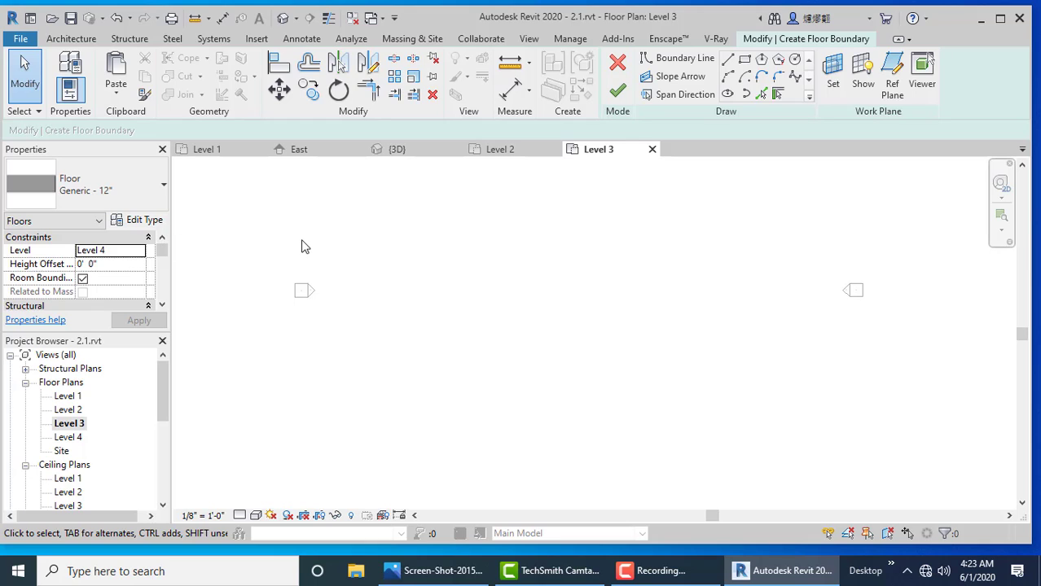
left_click(163, 304)
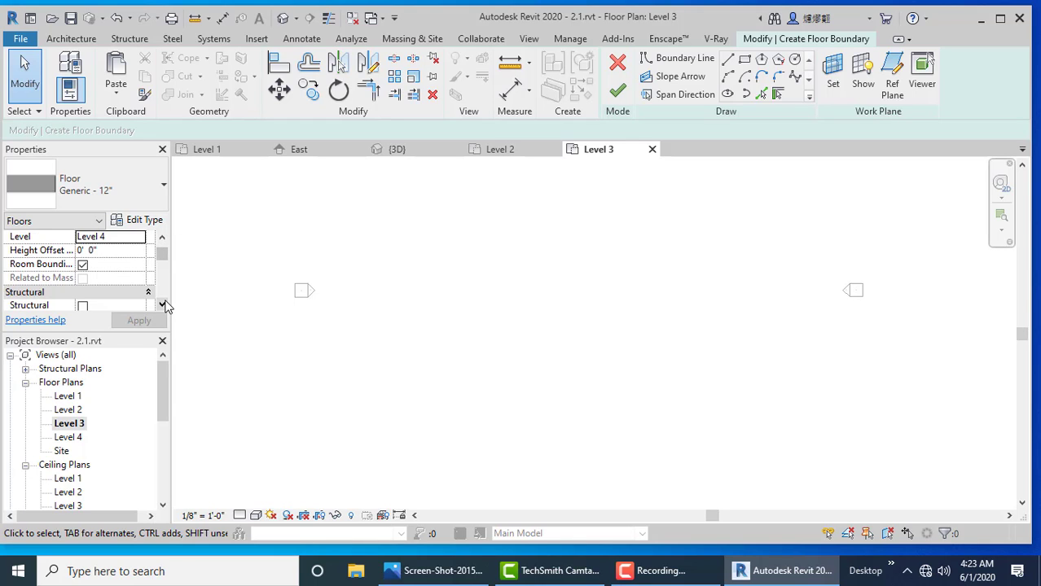
left_click(163, 305)
left_click(162, 304)
left_click(163, 304)
left_click(163, 305)
left_click(163, 305)
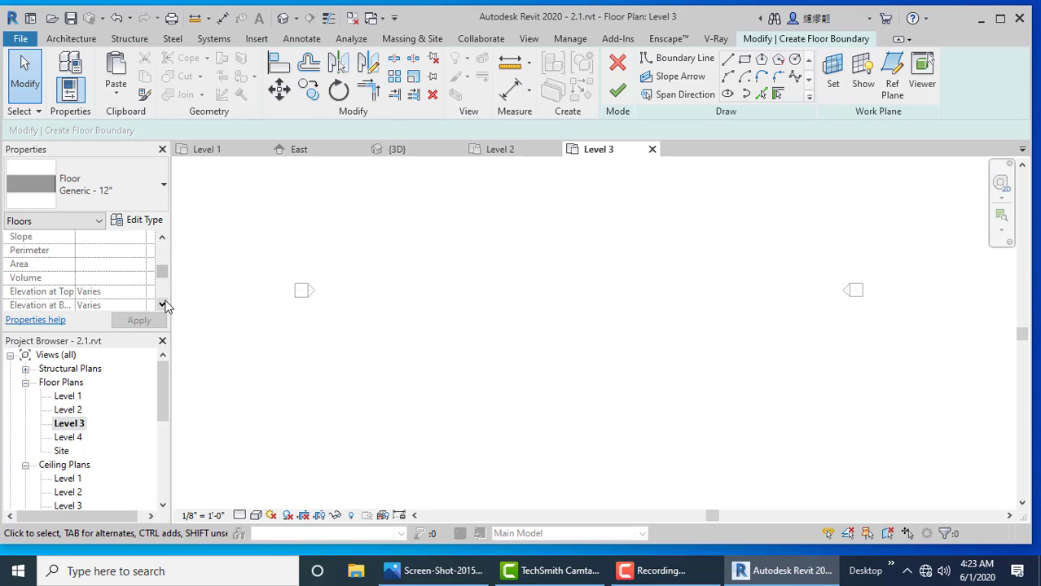
left_click(163, 305)
left_click(162, 304)
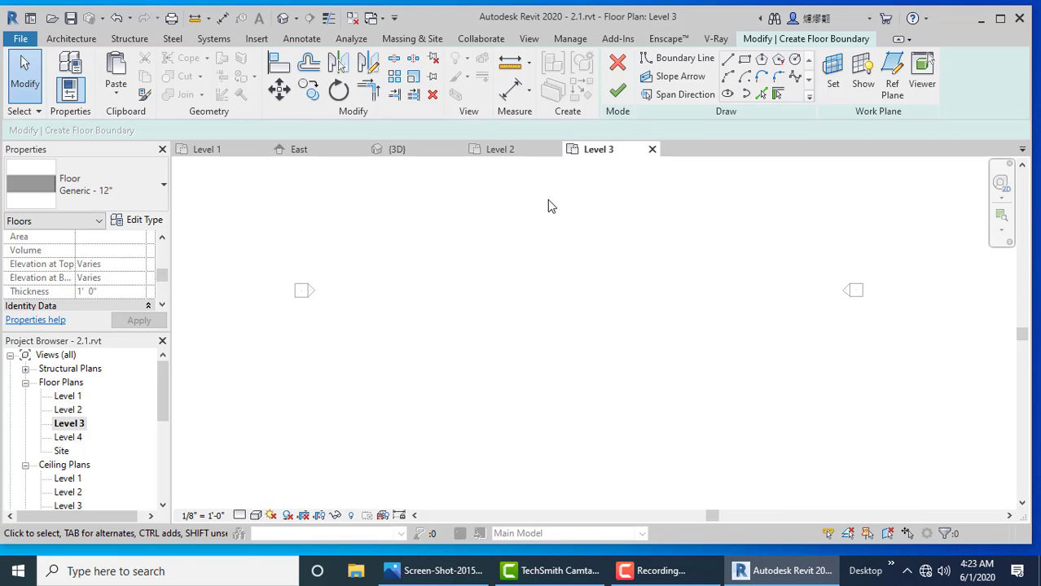
Step: Cancel the floor sketch and set the underlay base level to Level 2
left_click(616, 63)
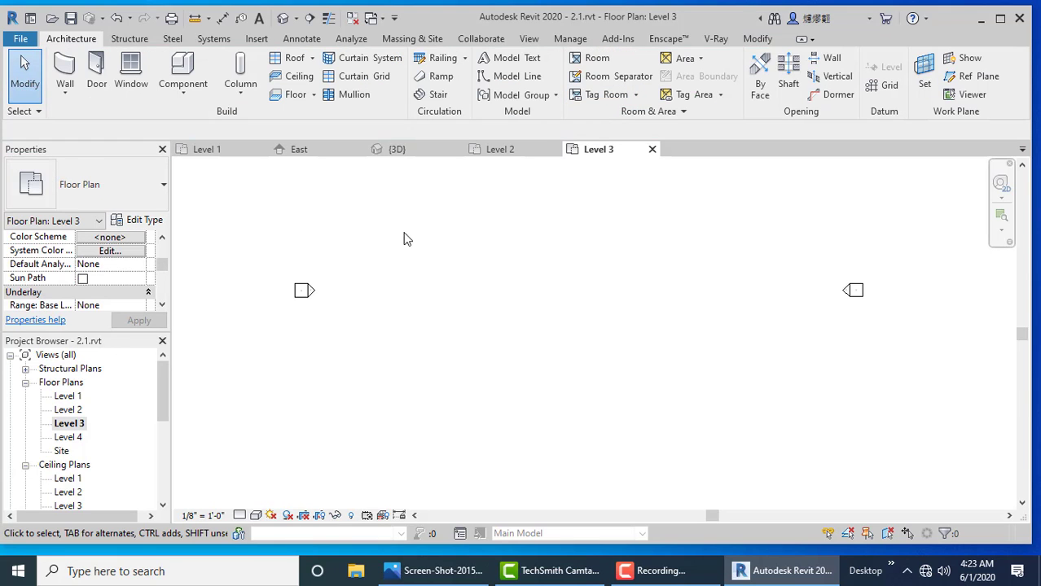
left_click(163, 306)
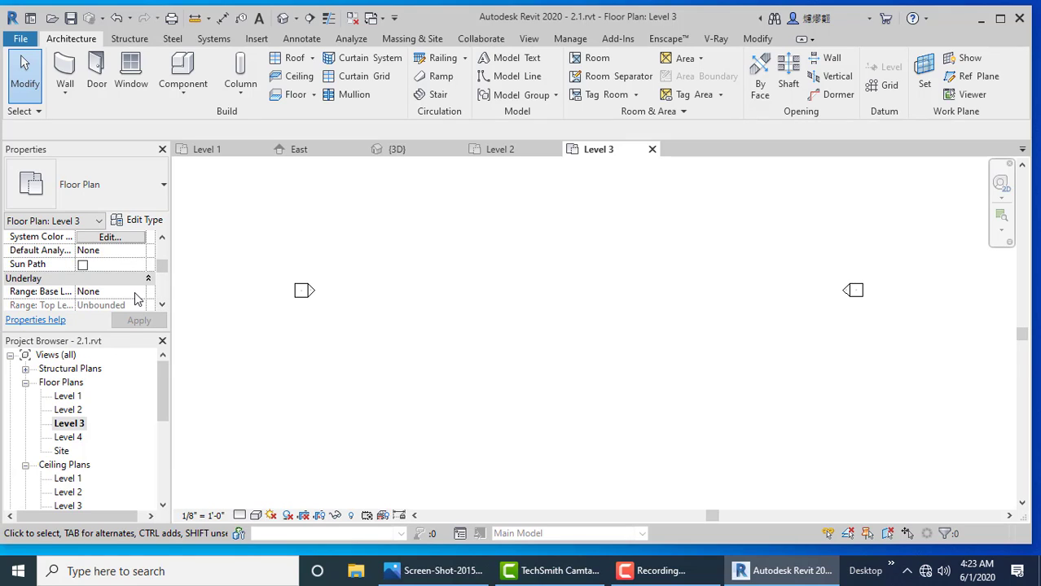
left_click(131, 293)
left_click(101, 340)
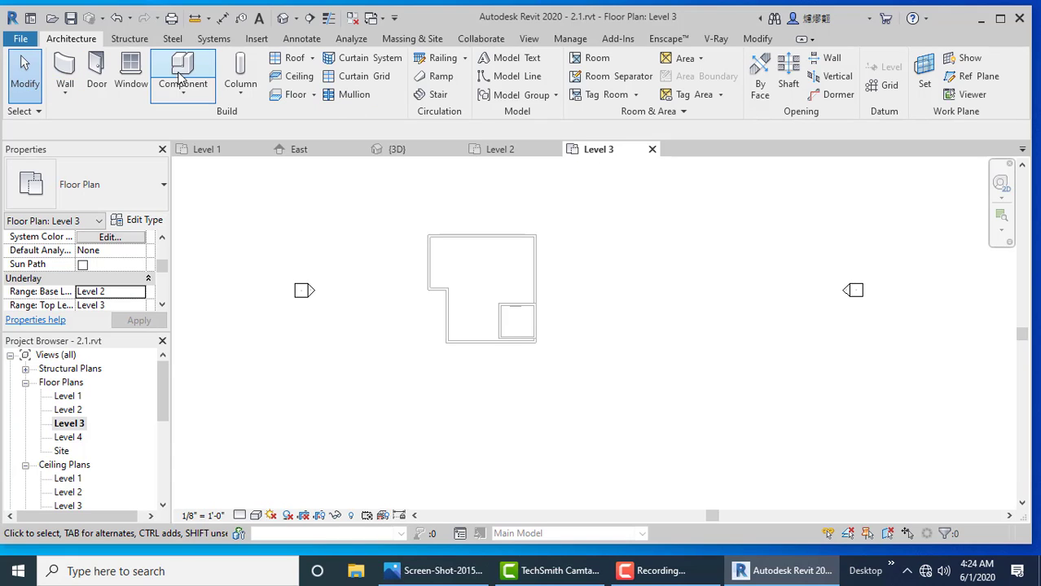
Step: Start a new floor and sketch a rectangle over the stair room, then undo it
left_click(310, 96)
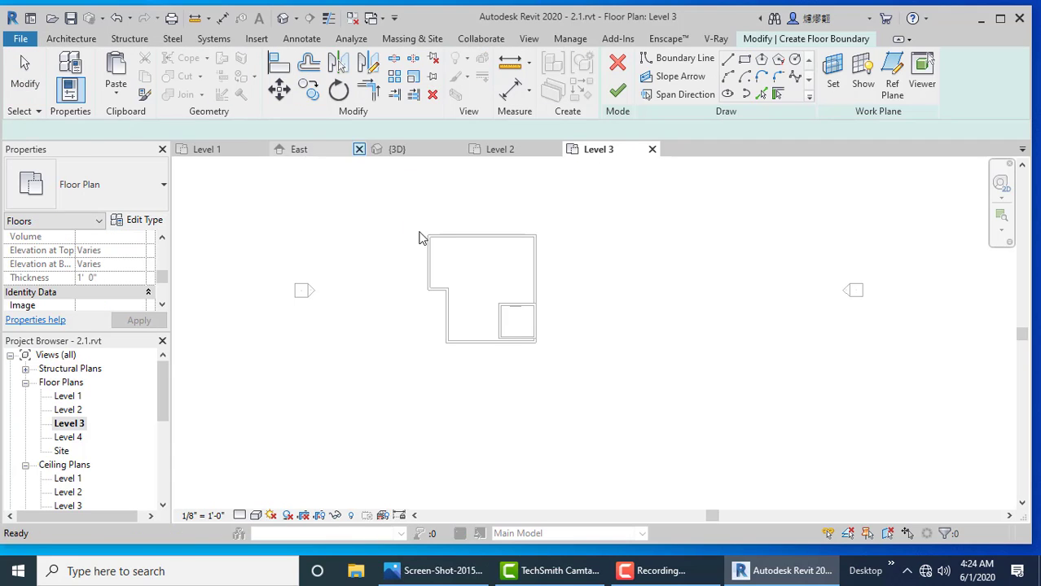
scroll(591, 243, "up", 2)
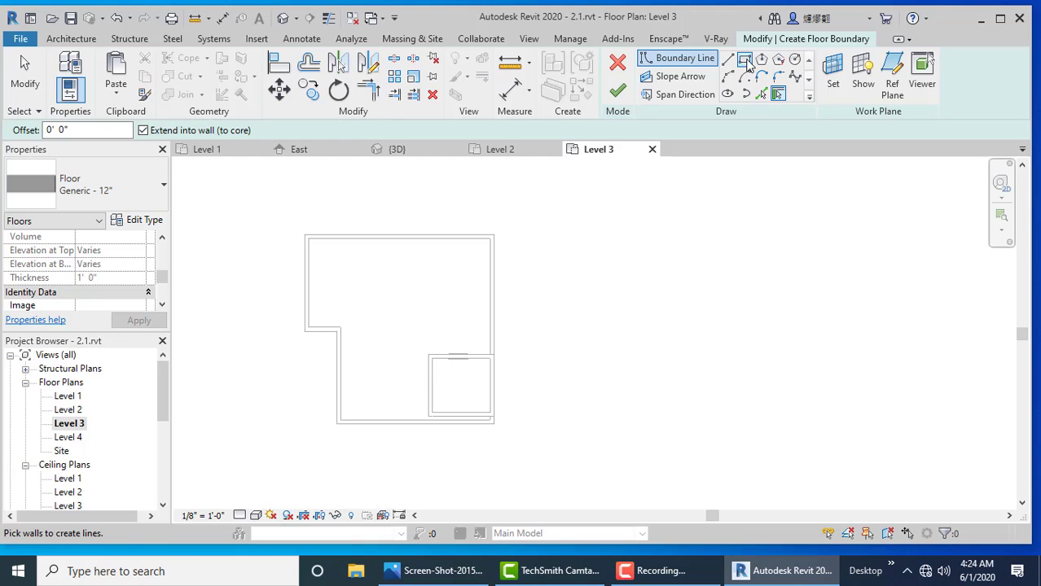
left_click(744, 59)
scroll(511, 425, "up", 2)
scroll(512, 428, "up", 2)
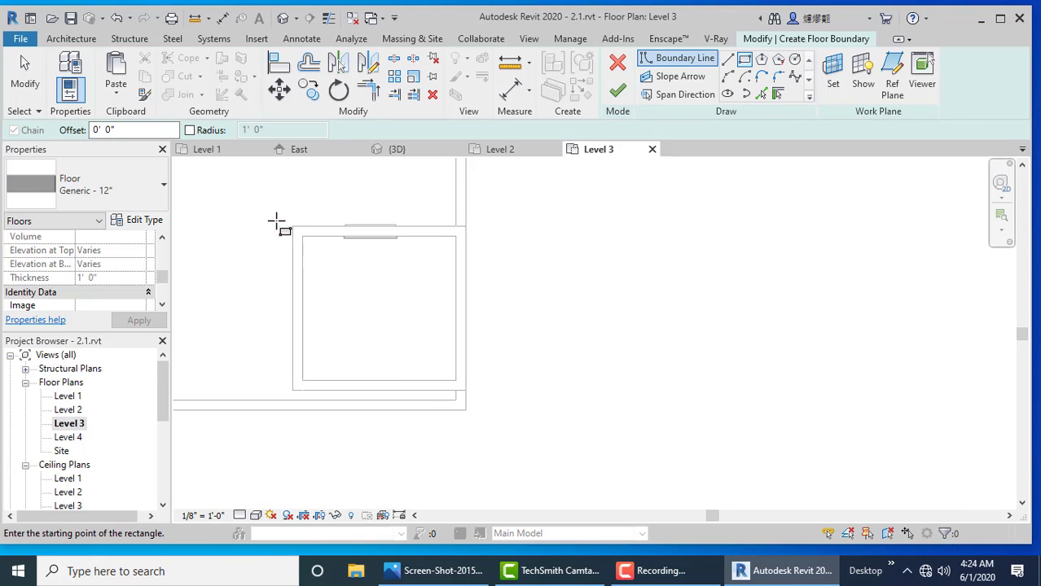
left_click(292, 226)
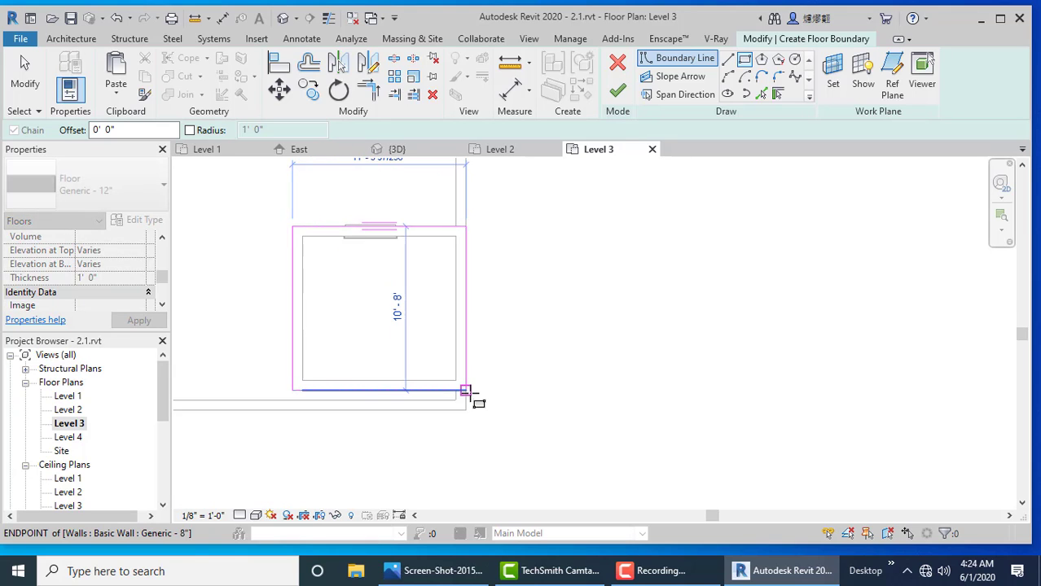
left_click(465, 390)
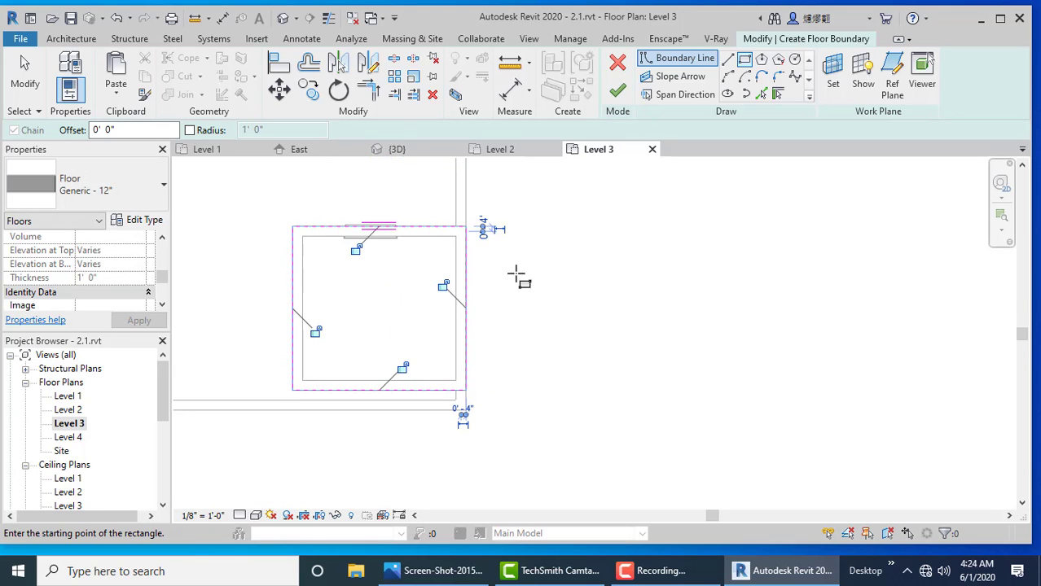
key("ctrl+z")
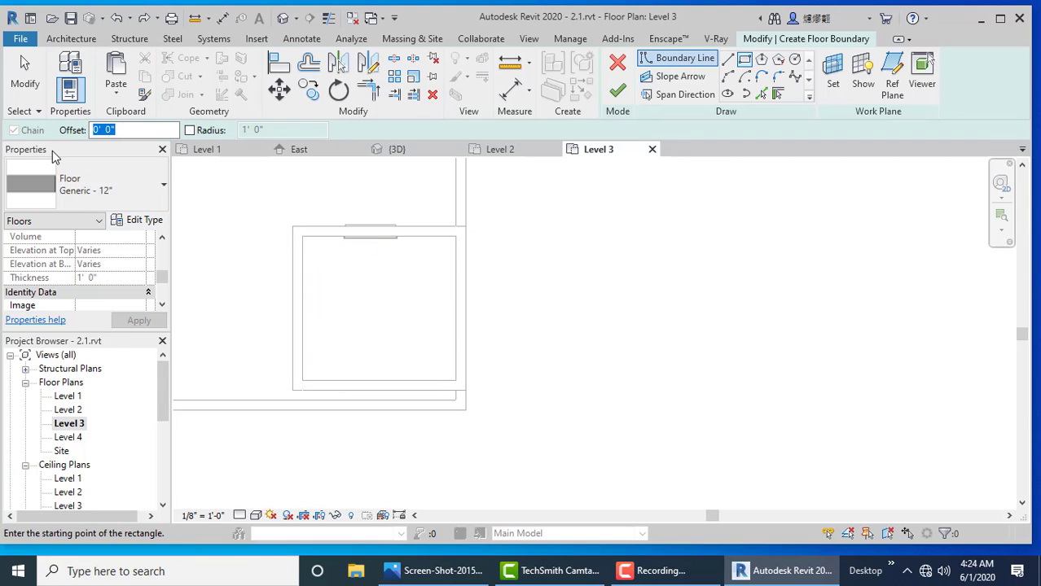
Step: Redraw the rectangle with a 1' offset and finish the Generic 12" floor slab
type("1")
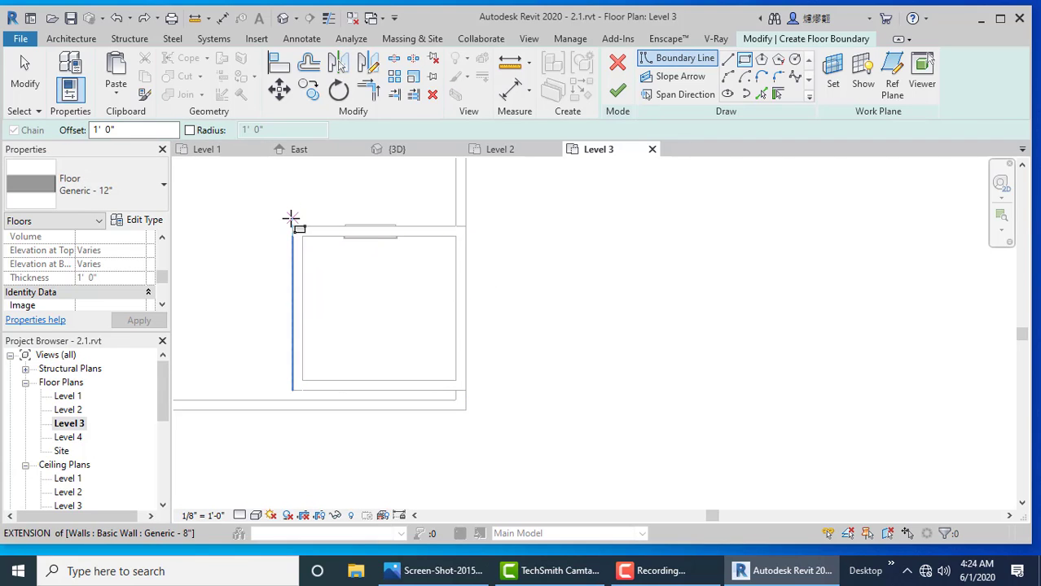
left_click(292, 226)
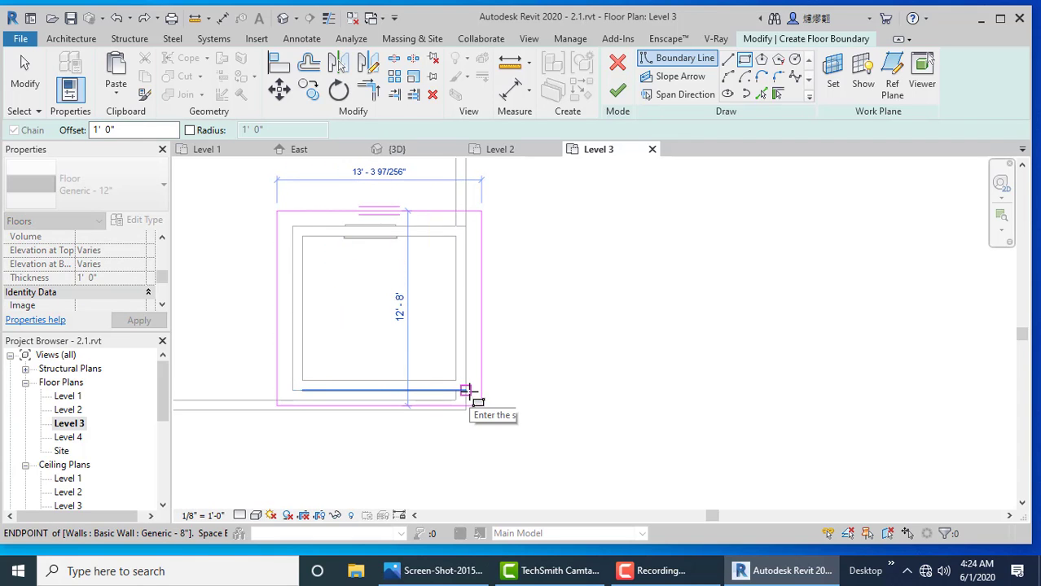
left_click(465, 391)
left_click(617, 91)
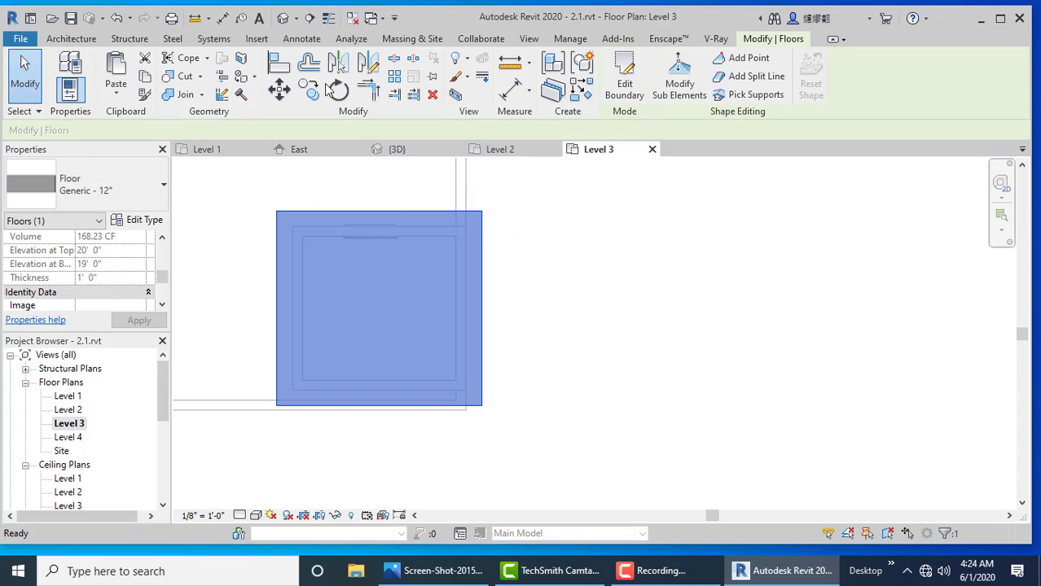
left_click(285, 19)
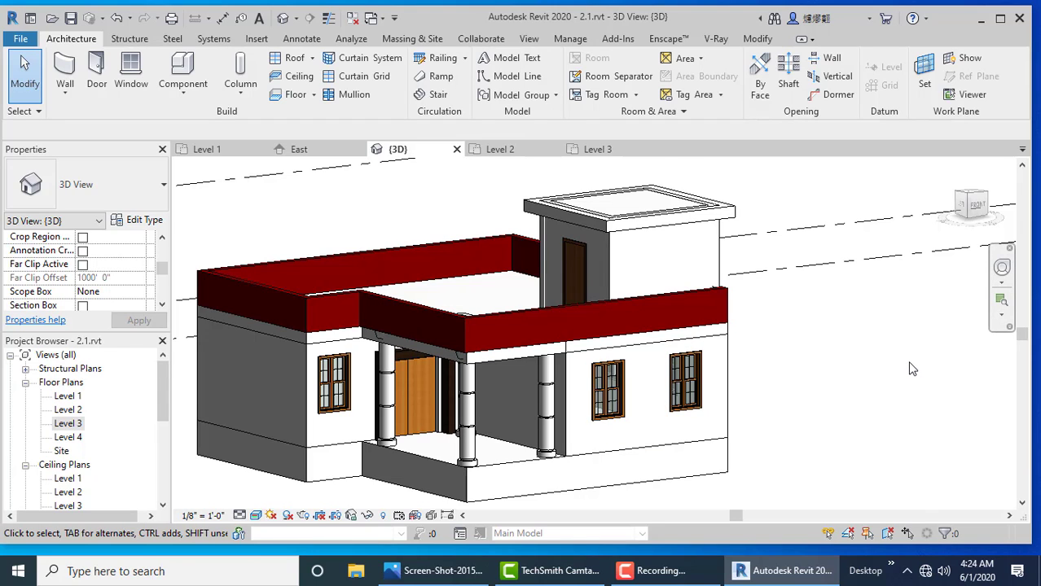
Step: Create a Model In-Place element, accepting the Air Terminals category and name Air Terminals 1
scroll(912, 369, "down", 1)
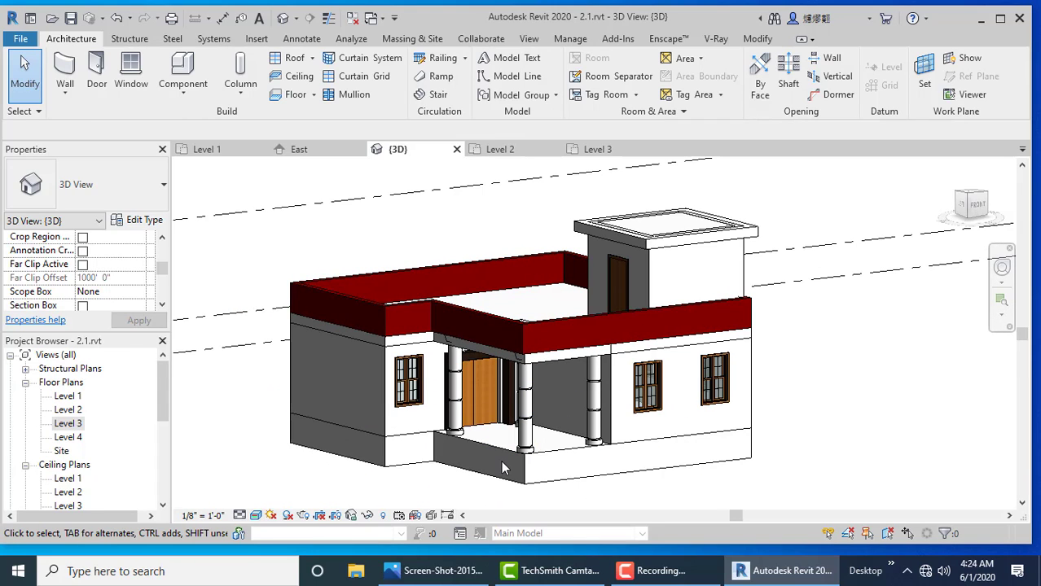
scroll(563, 460, "up", 1)
scroll(556, 457, "up", 1)
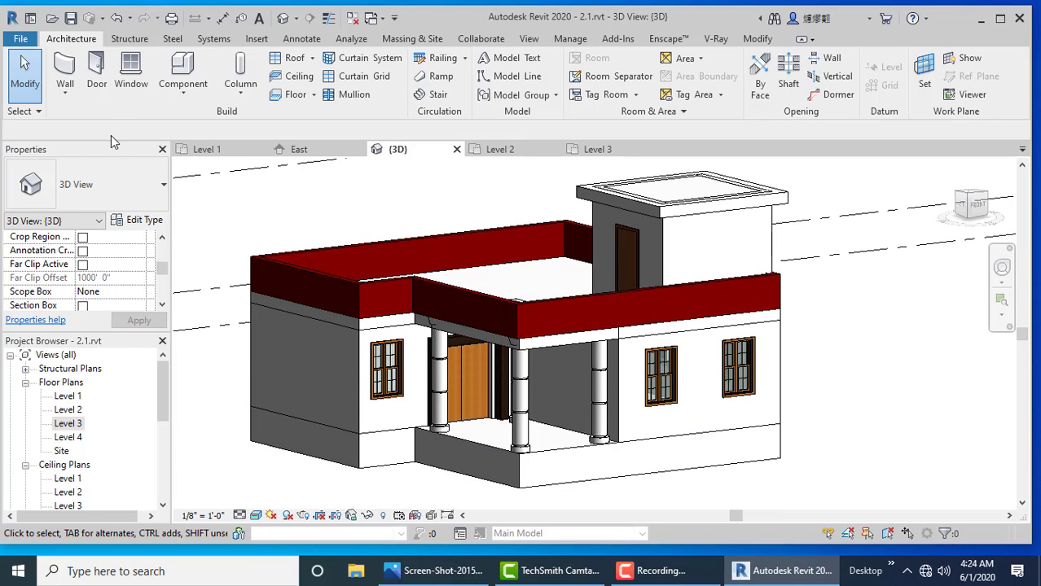
left_click(200, 91)
left_click(228, 167)
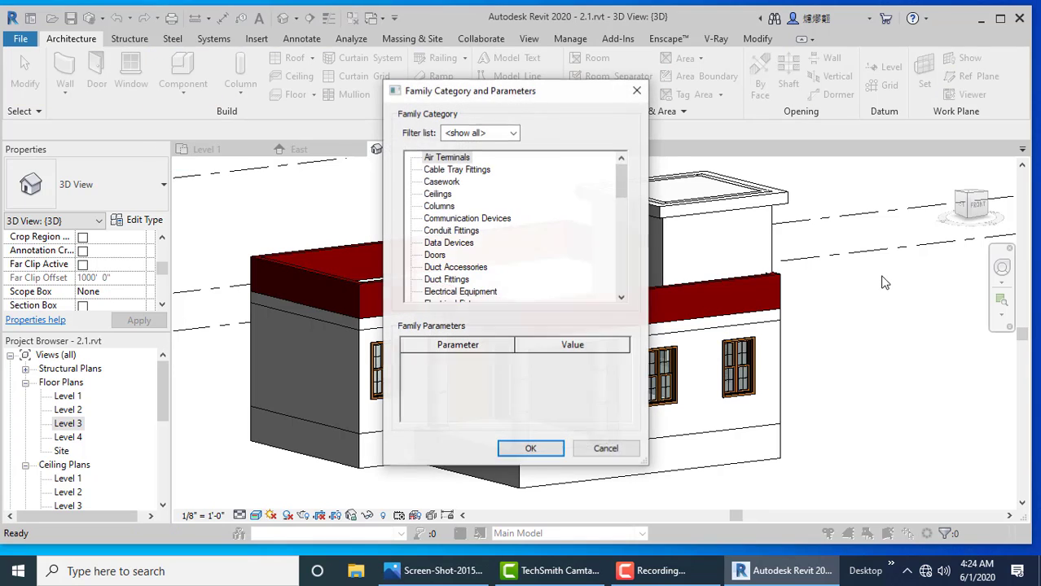
left_click(553, 452)
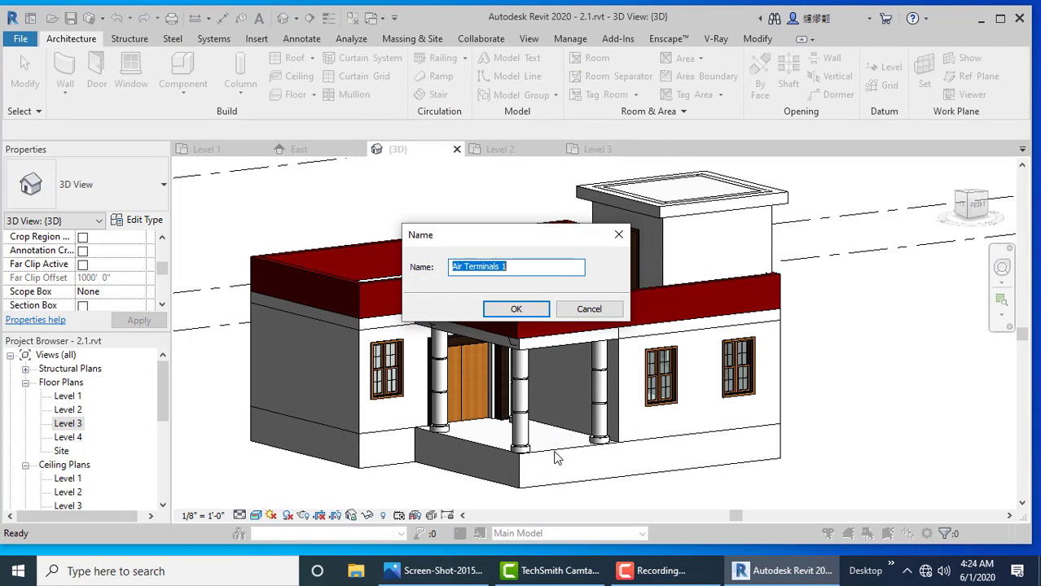
left_click(520, 307)
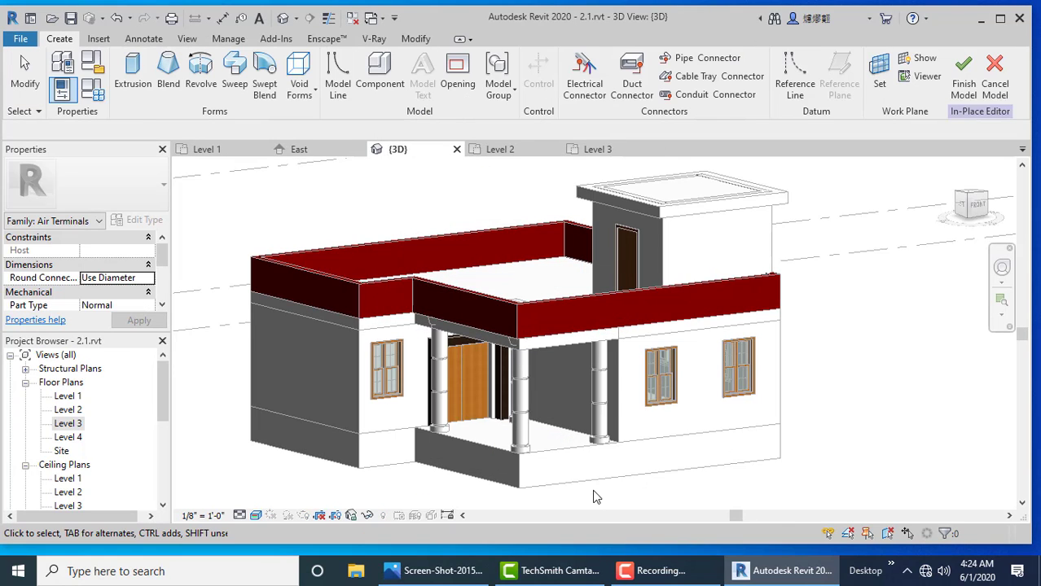
scroll(529, 494, "up", 2)
scroll(292, 409, "up", 2)
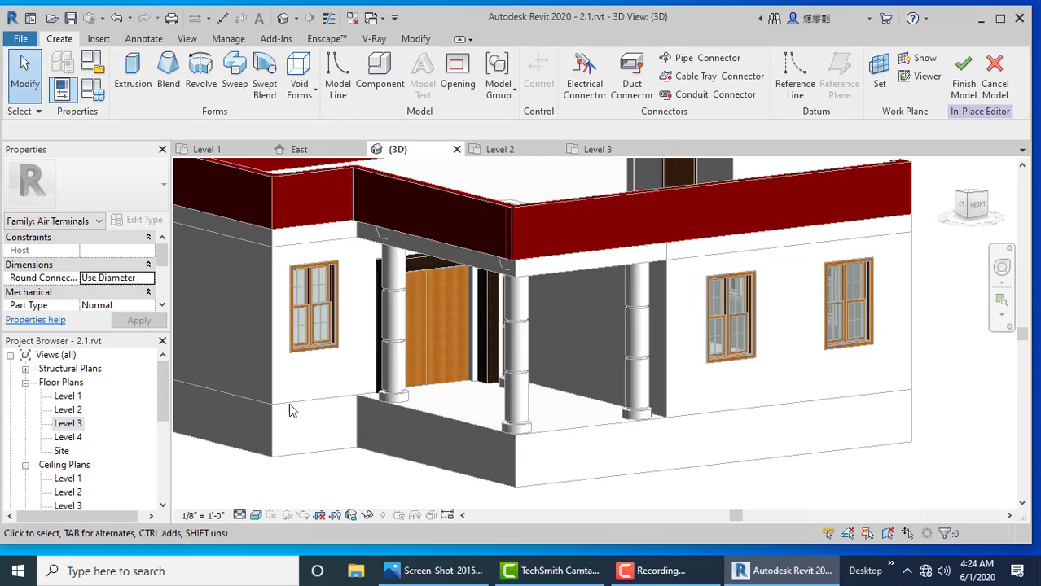
Step: Start an extrusion with its work plane picked on the porch floor slab face
left_click(132, 77)
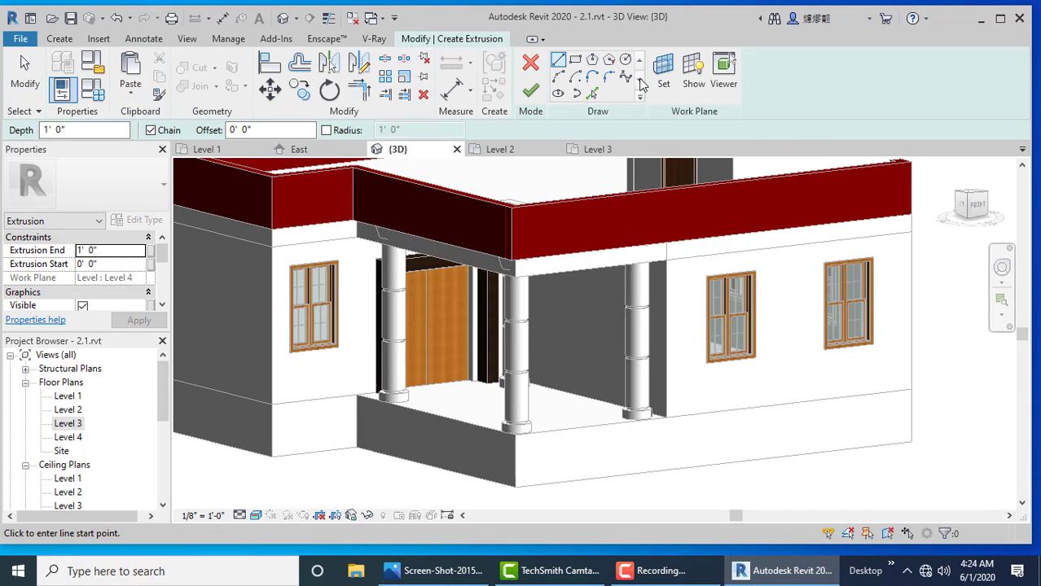
left_click(663, 74)
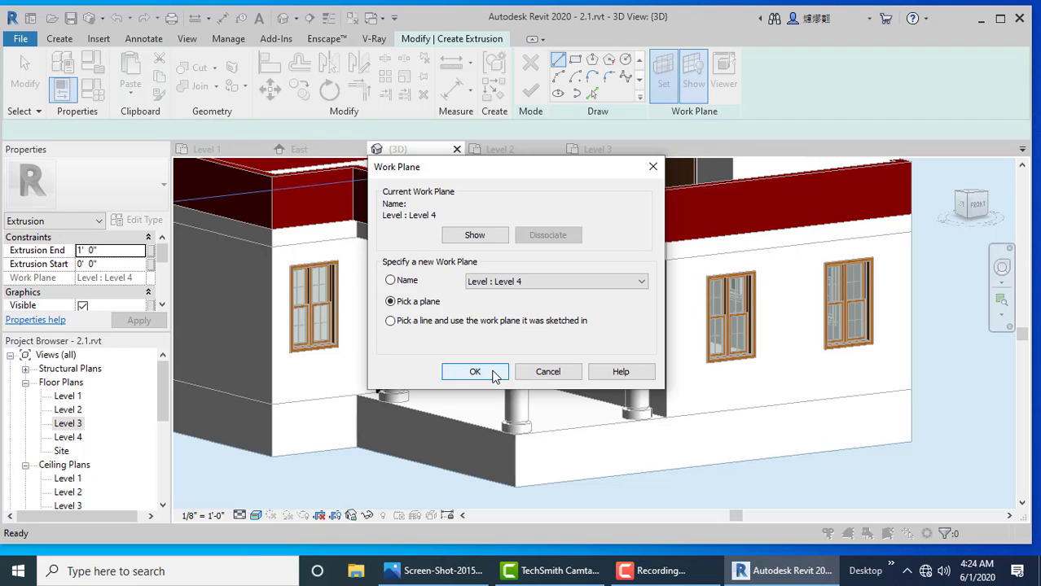
left_click(475, 371)
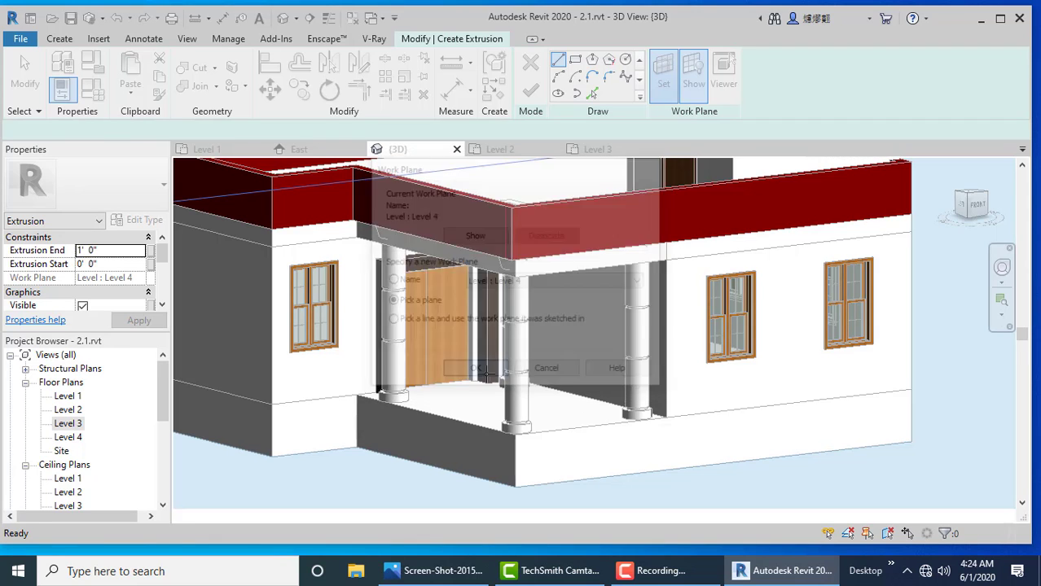
left_click(483, 430)
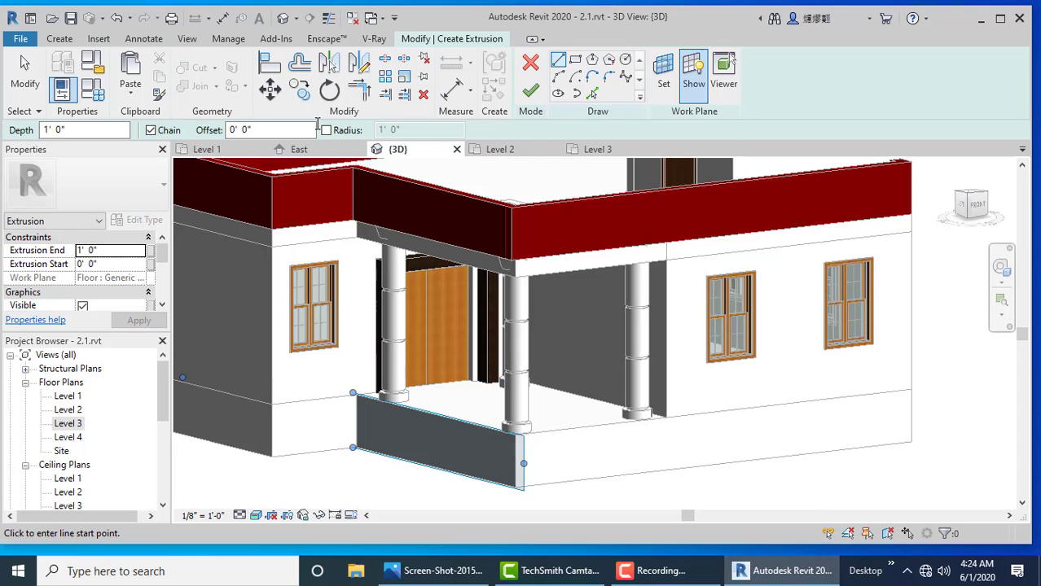
scroll(534, 499, "up", 3)
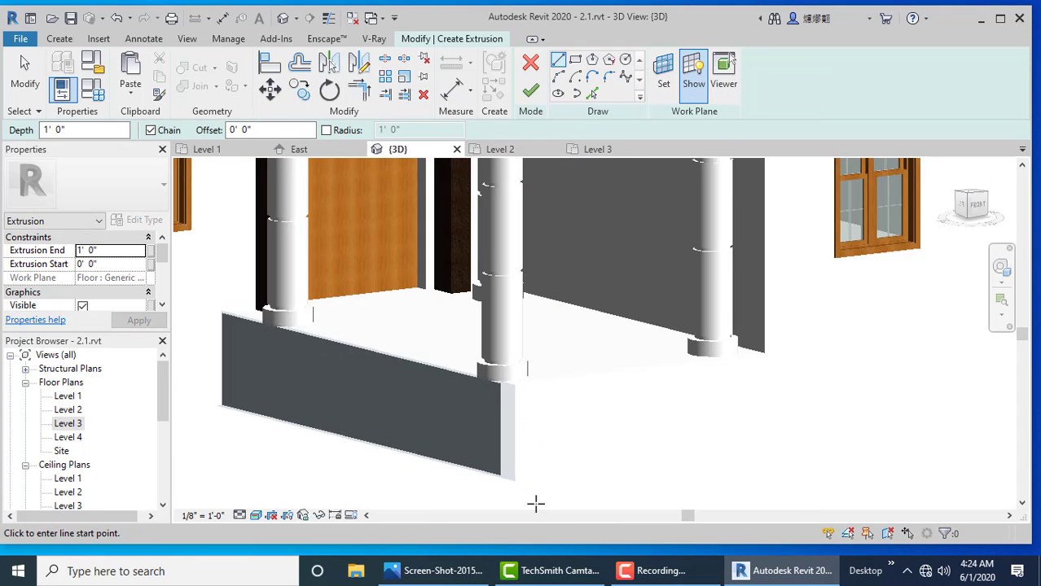
Step: Start the stair profile at the slab corner with 9-inch lines for the top riser and tread
left_click(503, 389)
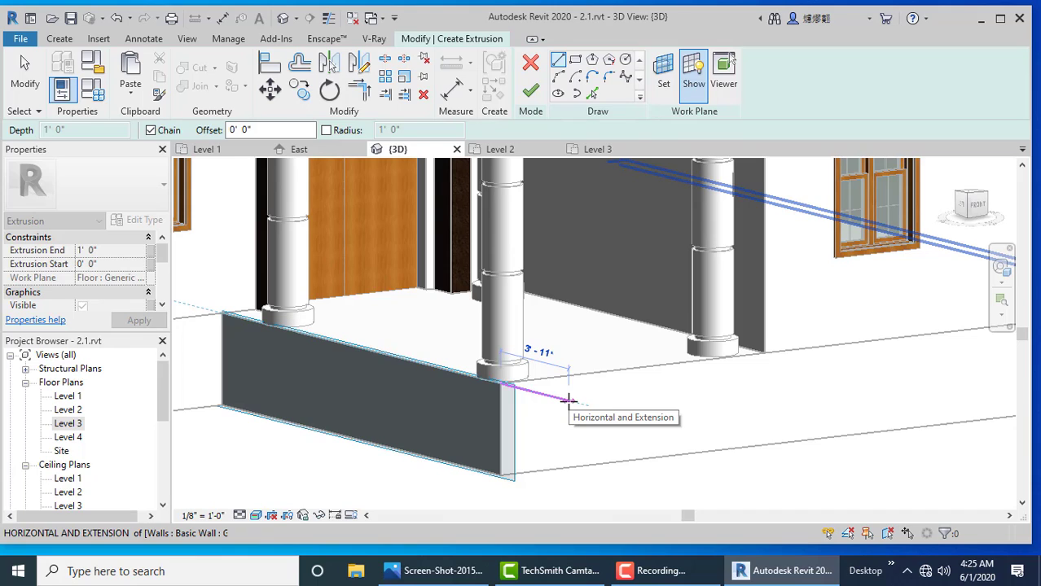
type("9")
key("Return")
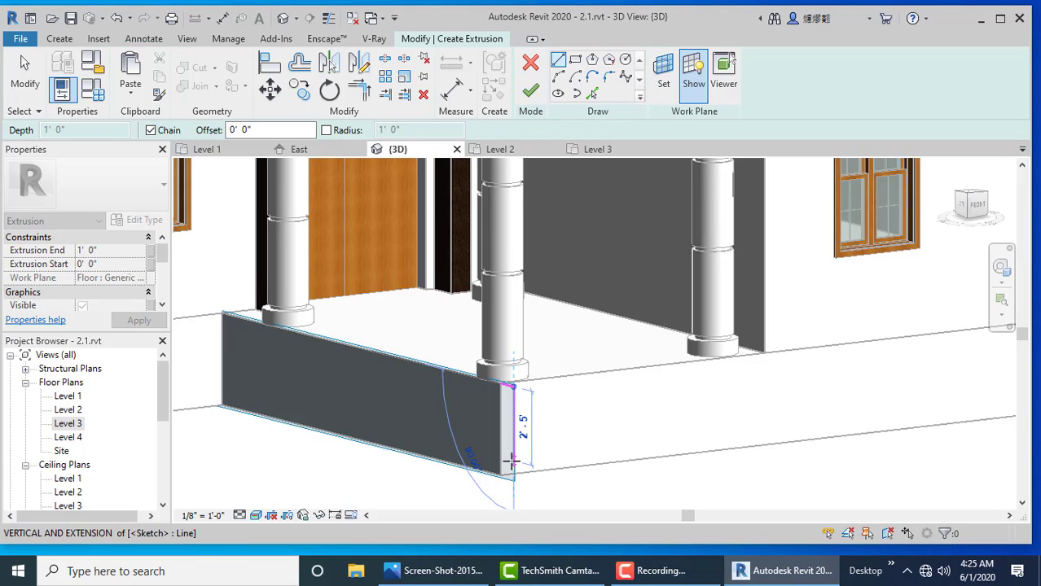
type("9")
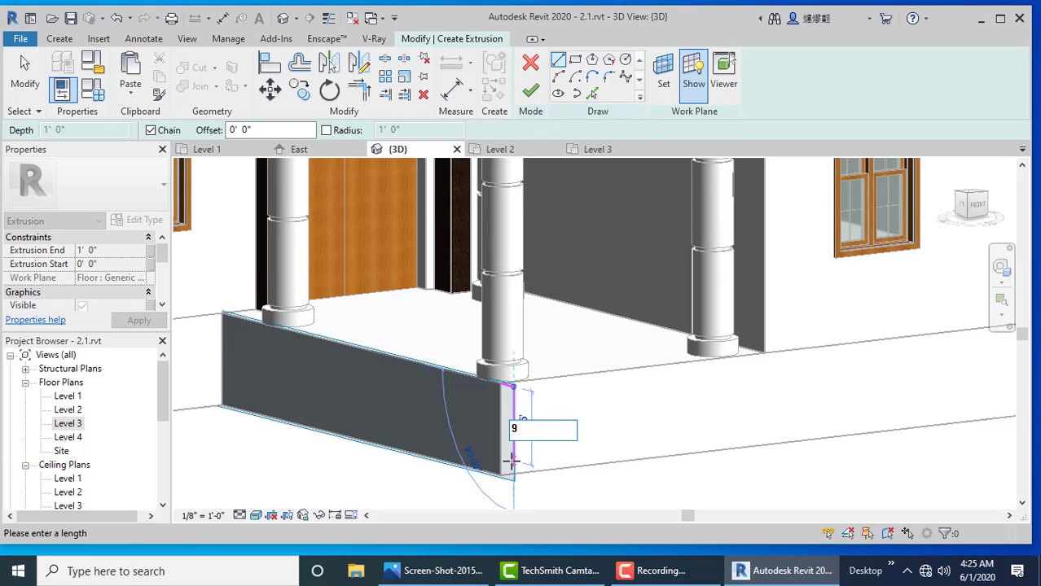
key("Return")
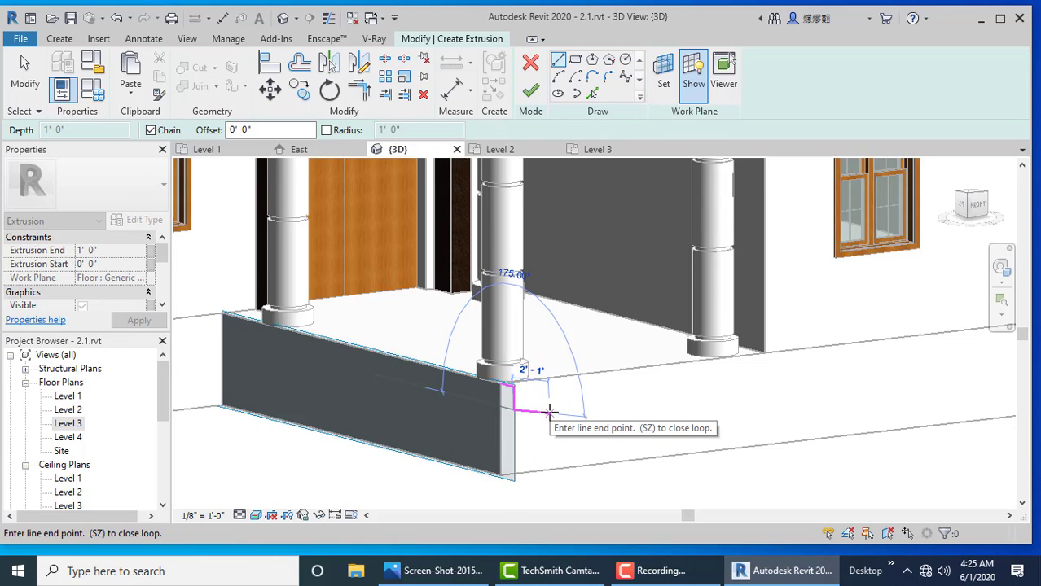
type("9")
key("Return")
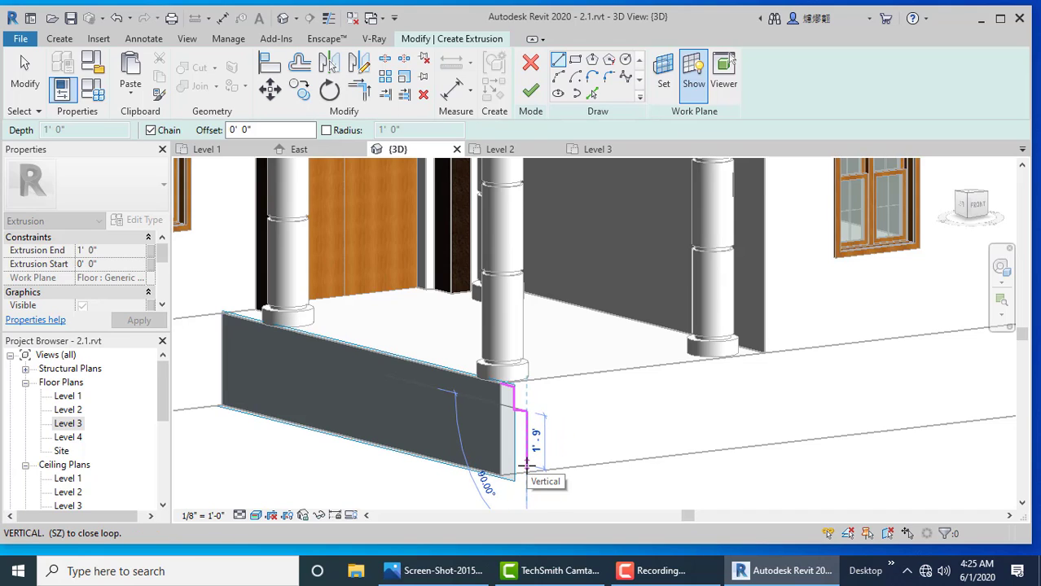
type("9")
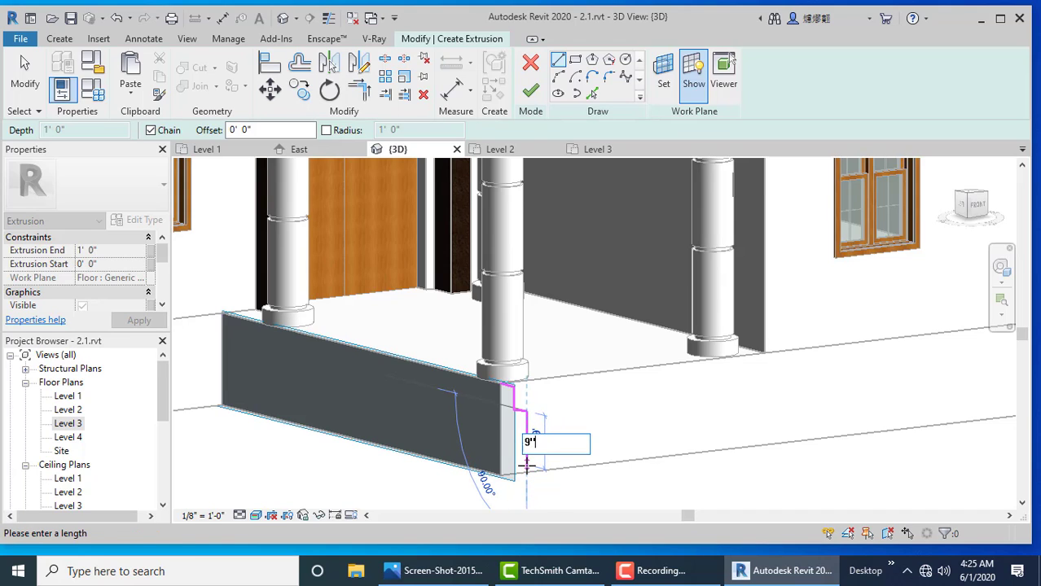
key("Return")
Step: Continue the stepped profile down with 9-inch treads and risers to the final riser
left_click(527, 434)
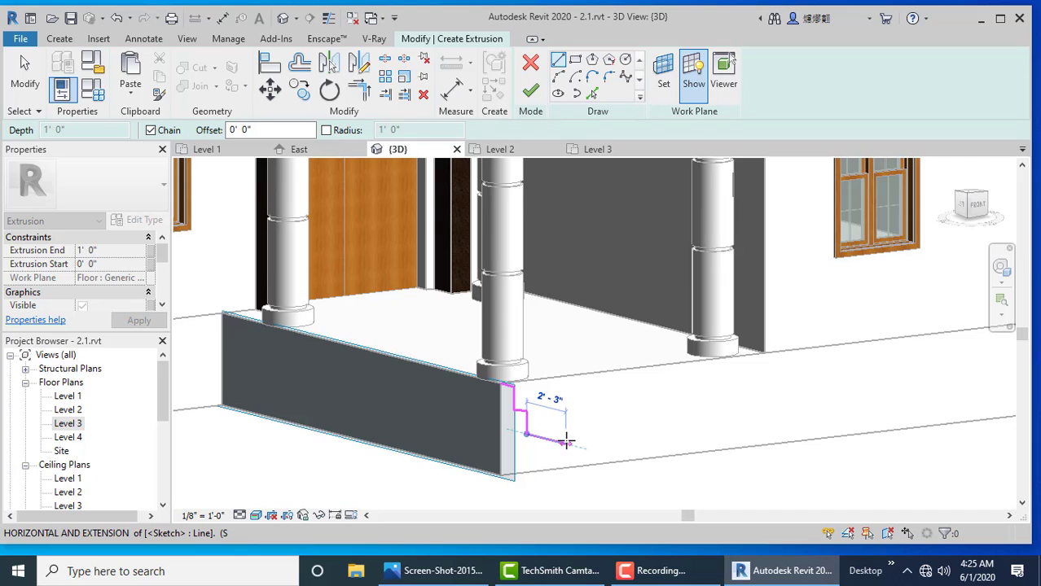
type("9")
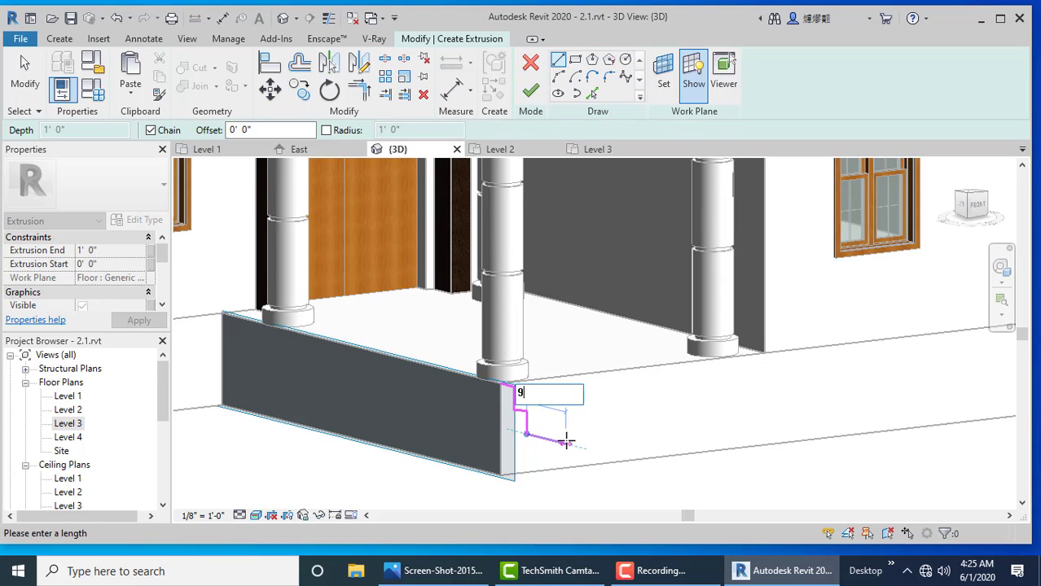
key("Return")
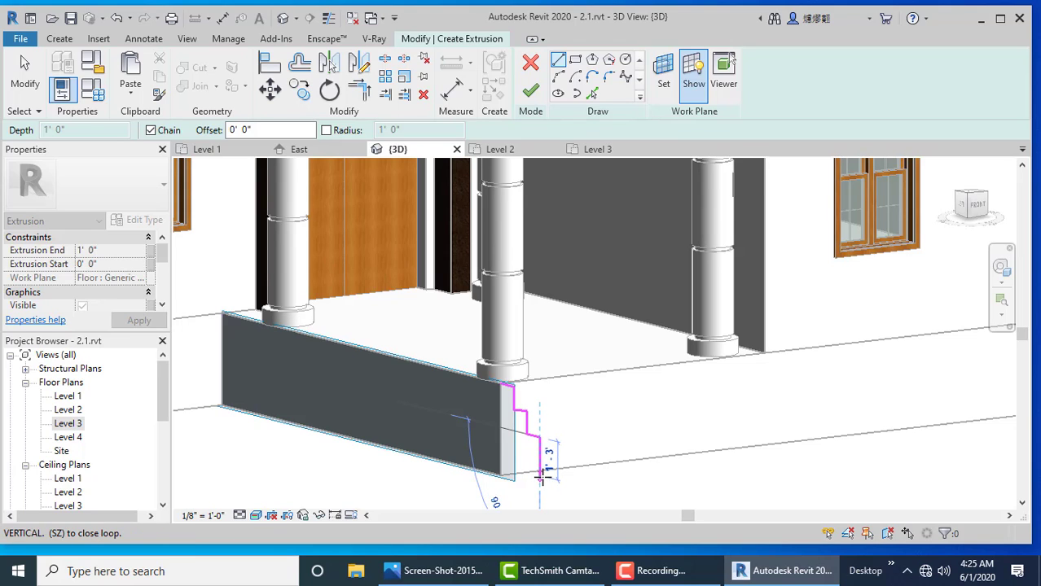
type("9")
key("Return")
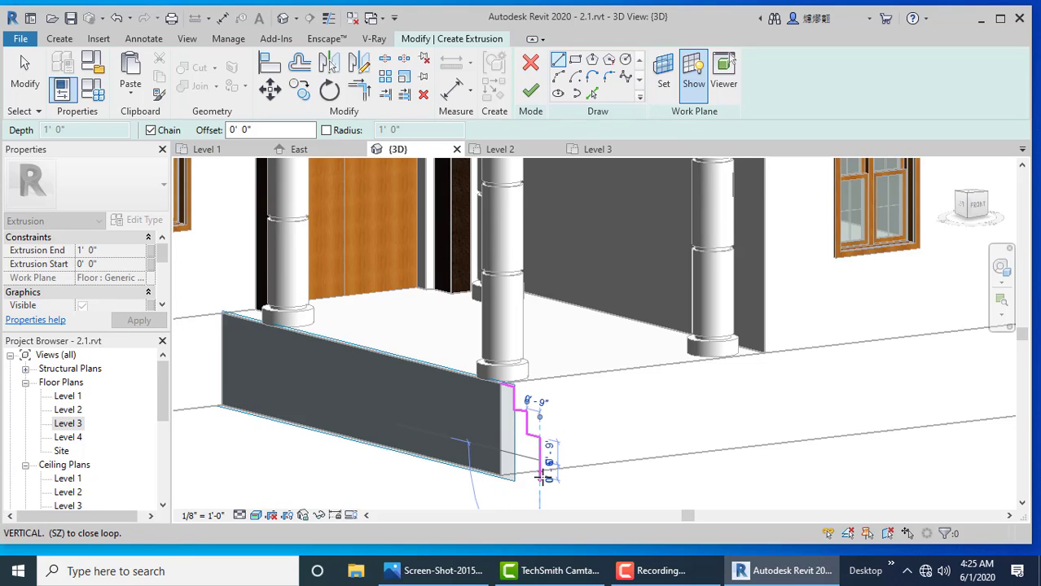
left_click(568, 453)
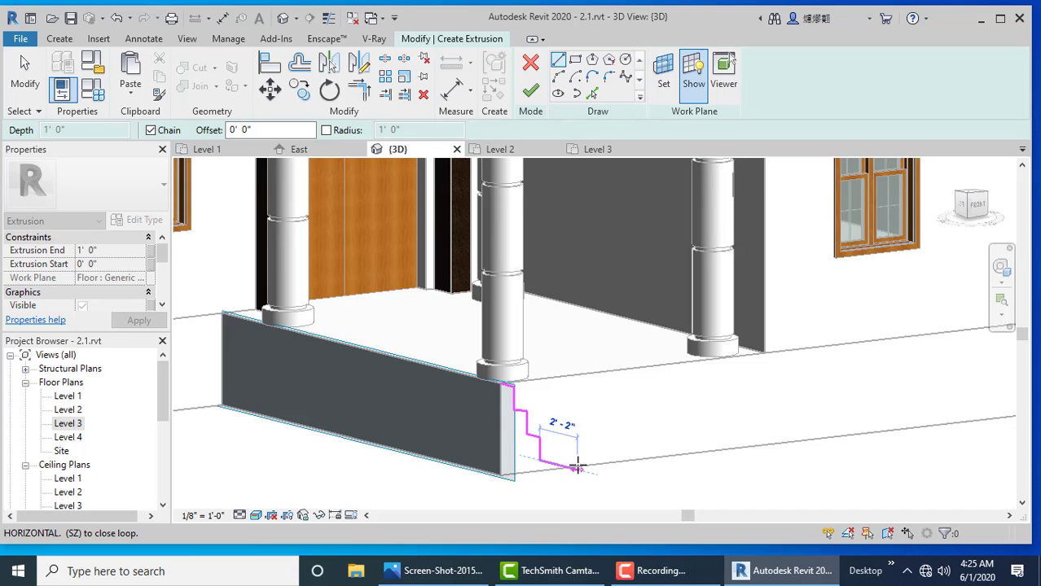
type("9")
key("Return")
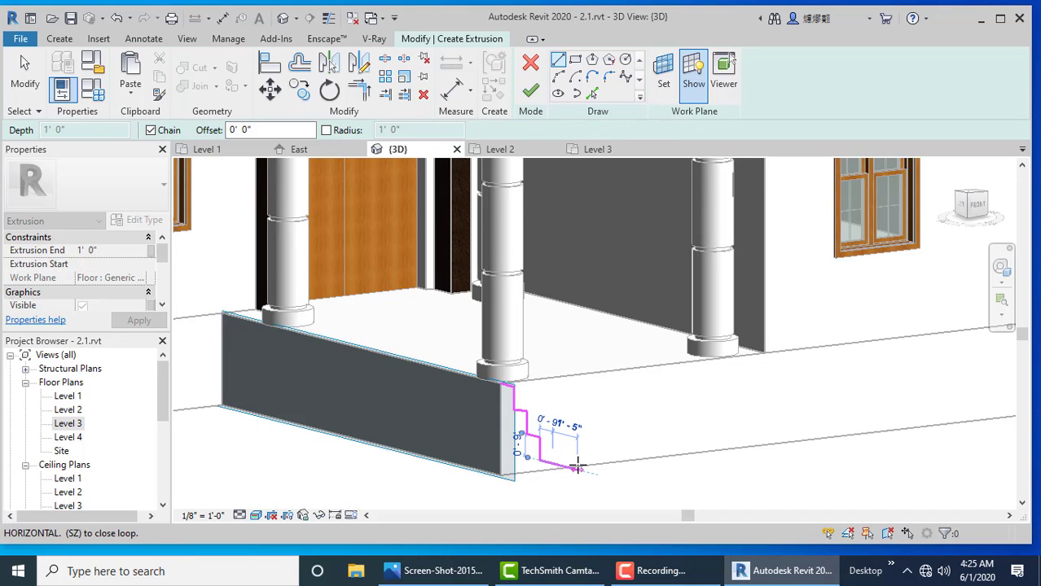
left_click(554, 465)
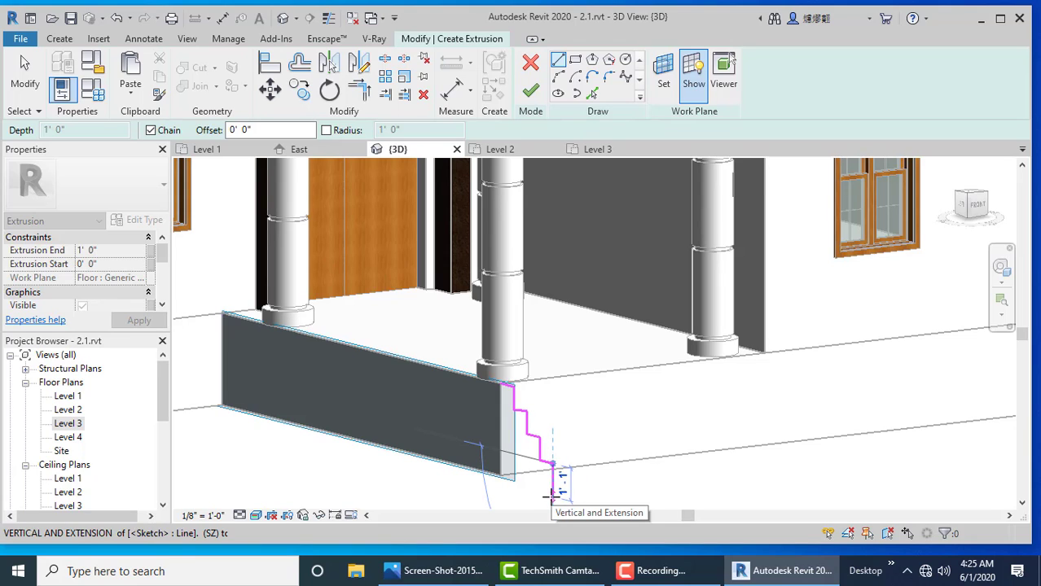
type("9")
key("Return")
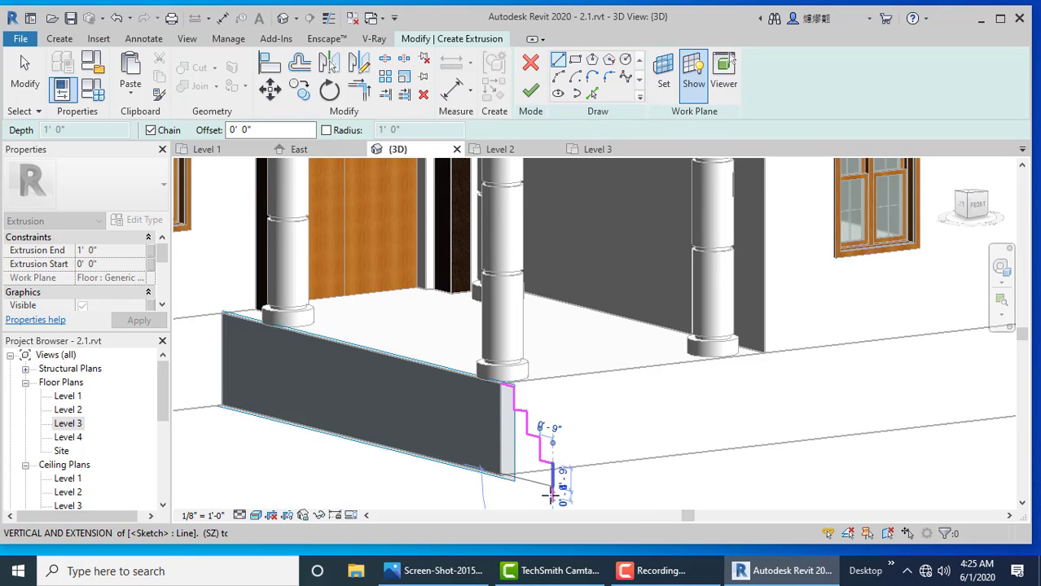
Step: Close the stair profile back to its start and finish it as a solid extrusion
left_click(551, 494)
scroll(498, 473, "up", 2)
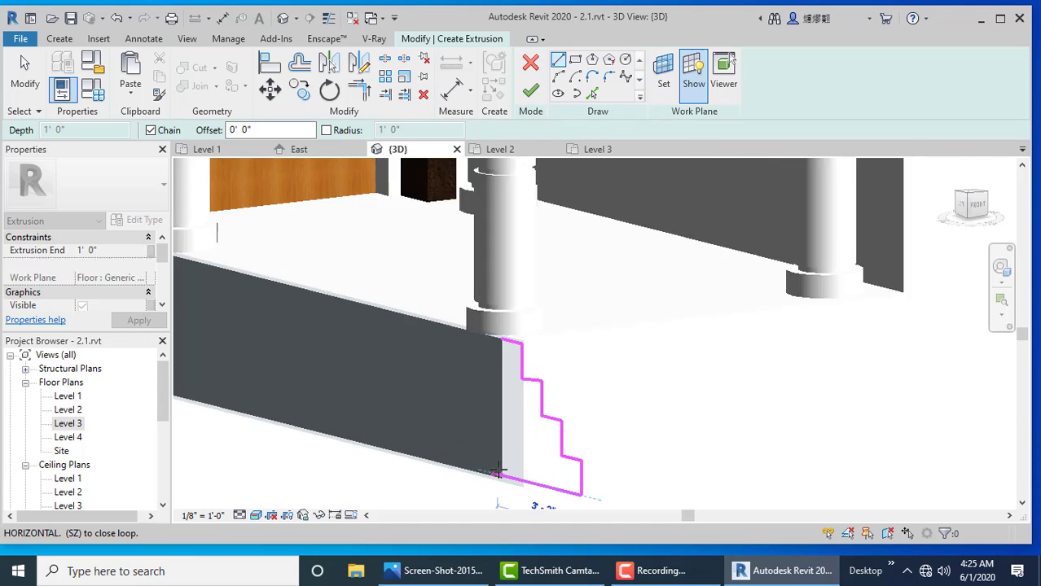
left_click(499, 473)
scroll(499, 474, "up", 2)
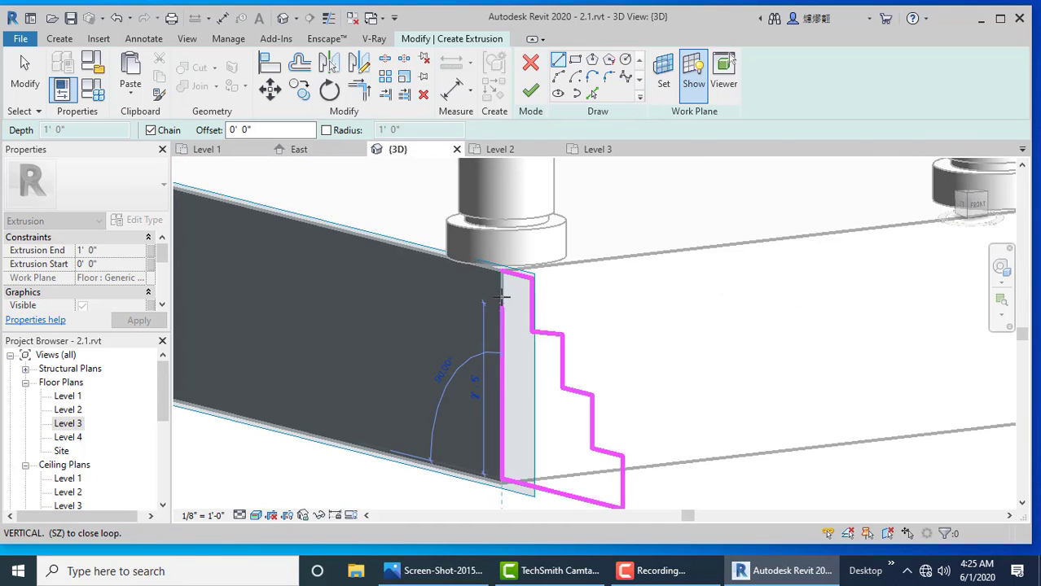
left_click(502, 273)
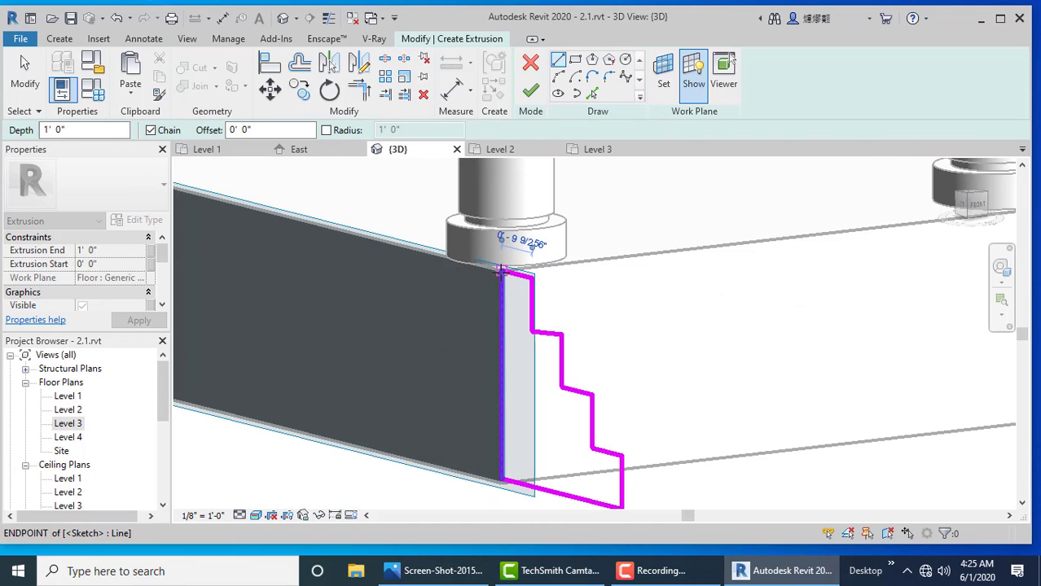
left_click(531, 91)
Step: Stretch the stepped extrusion along the porch front to a 10' 3" depth, from -10'-3" to 0'-0"
scroll(325, 378, "down", 4)
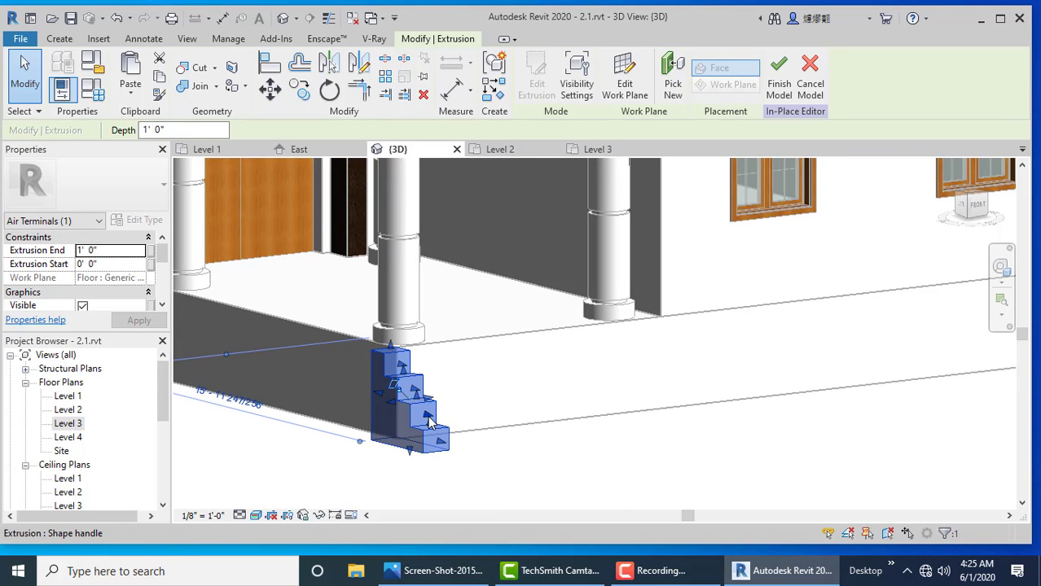
left_click_drag(429, 422, 480, 411)
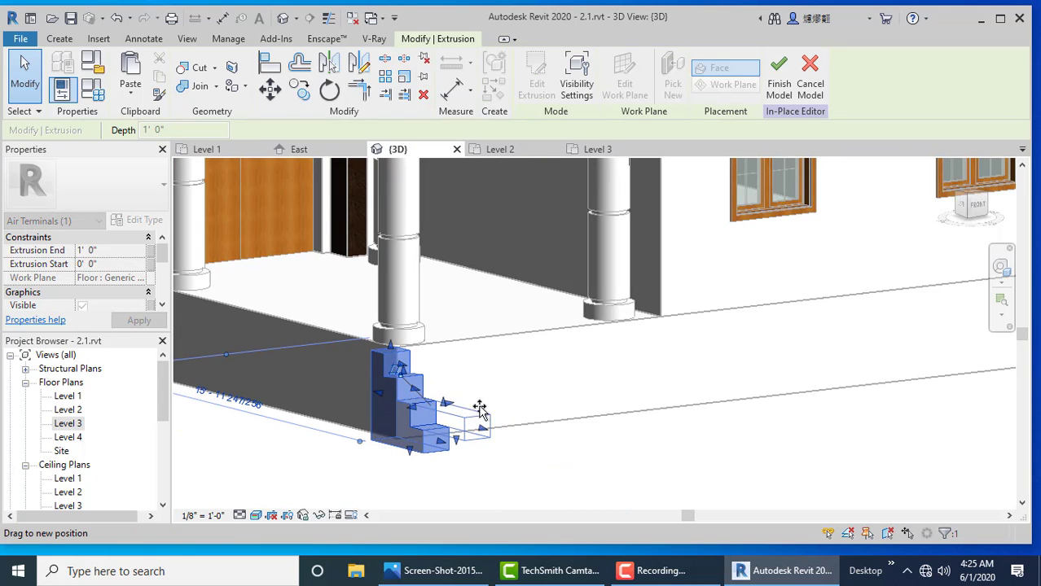
key("Escape")
key("Escape")
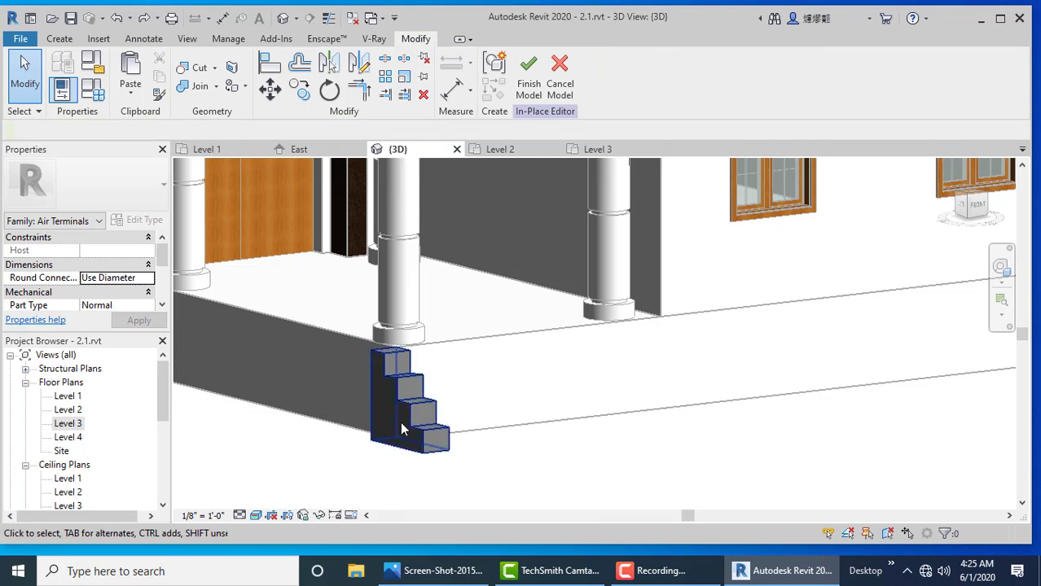
left_click(399, 429)
scroll(387, 411, "up", 2)
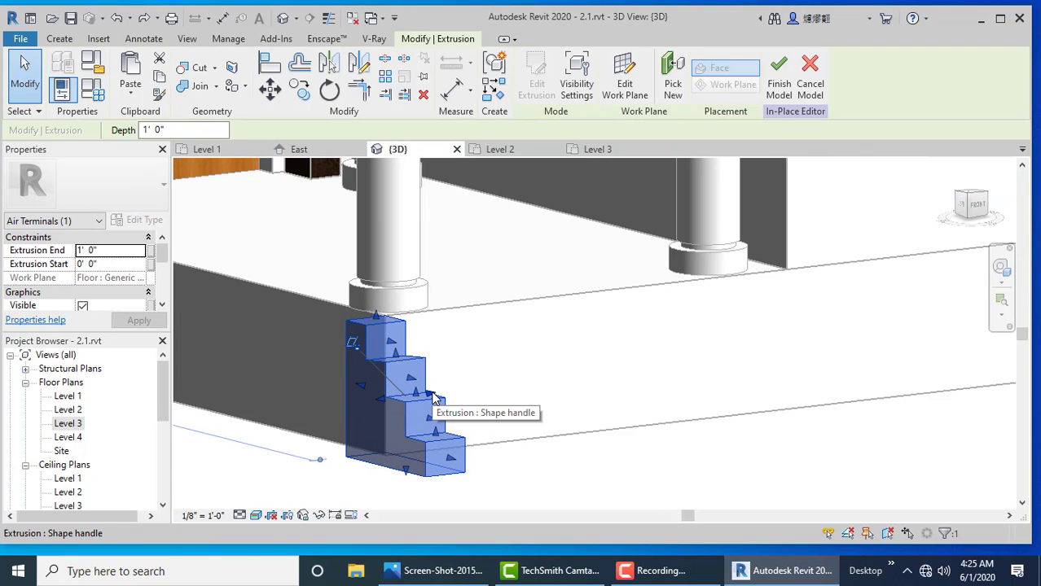
left_click_drag(432, 399, 824, 338)
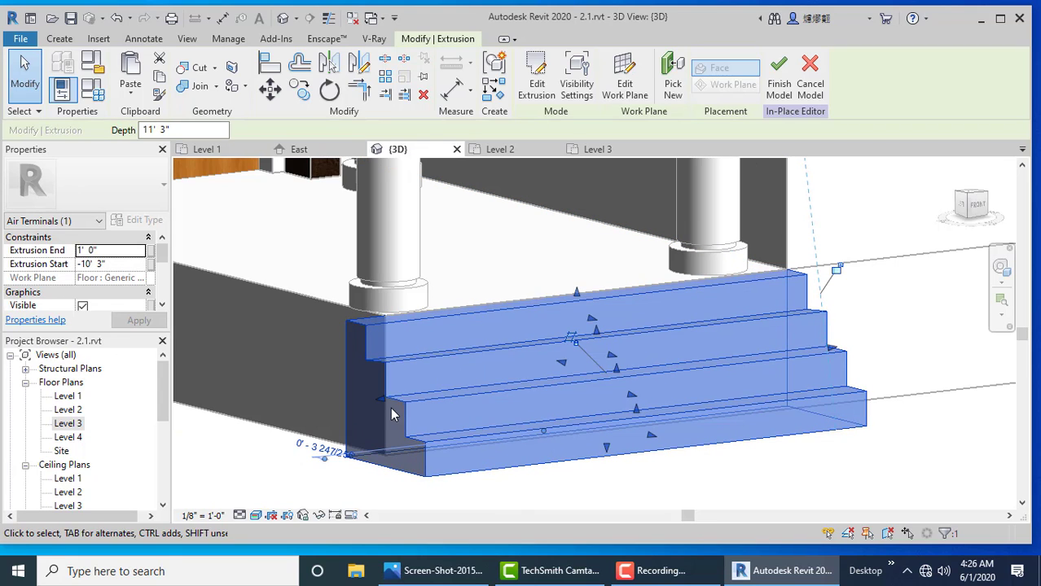
left_click_drag(383, 399, 427, 389)
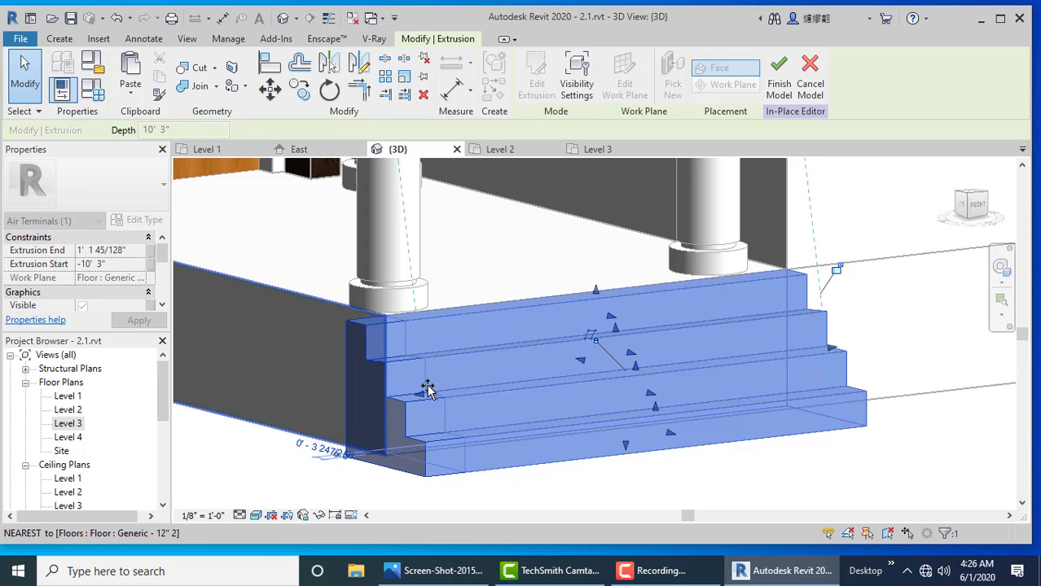
left_click(700, 501)
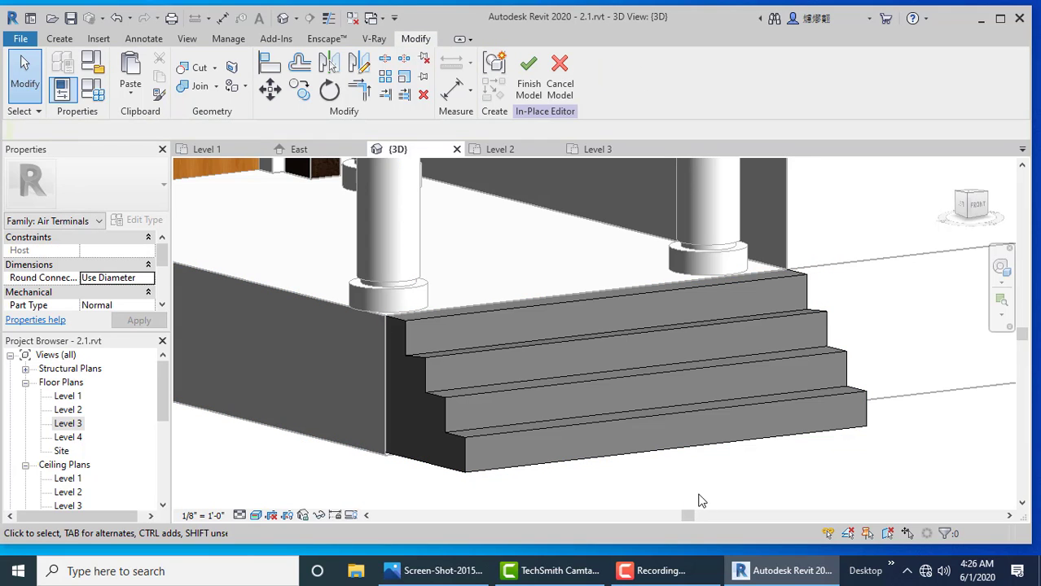
left_click(479, 345)
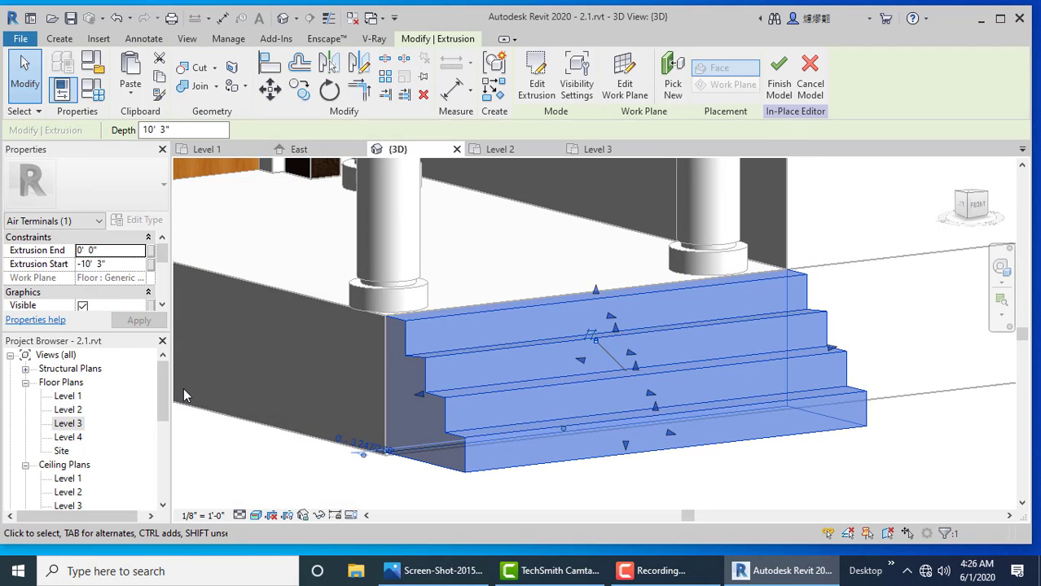
Step: Open the Material Browser from the stair extrusion's Material property under Materials and Finishes
left_click(162, 306)
left_click(162, 305)
left_click(162, 306)
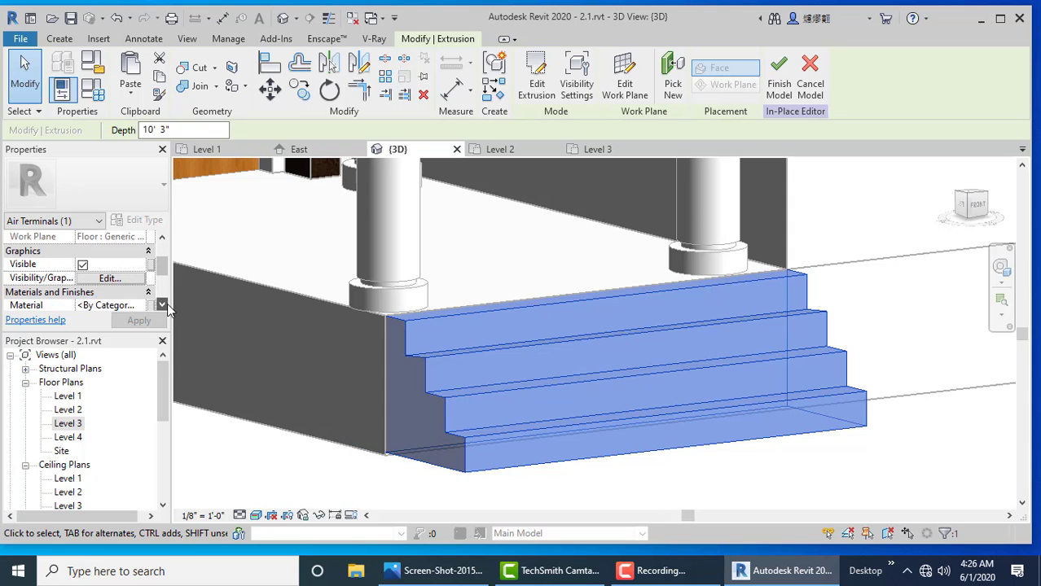
left_click(162, 305)
left_click(148, 292)
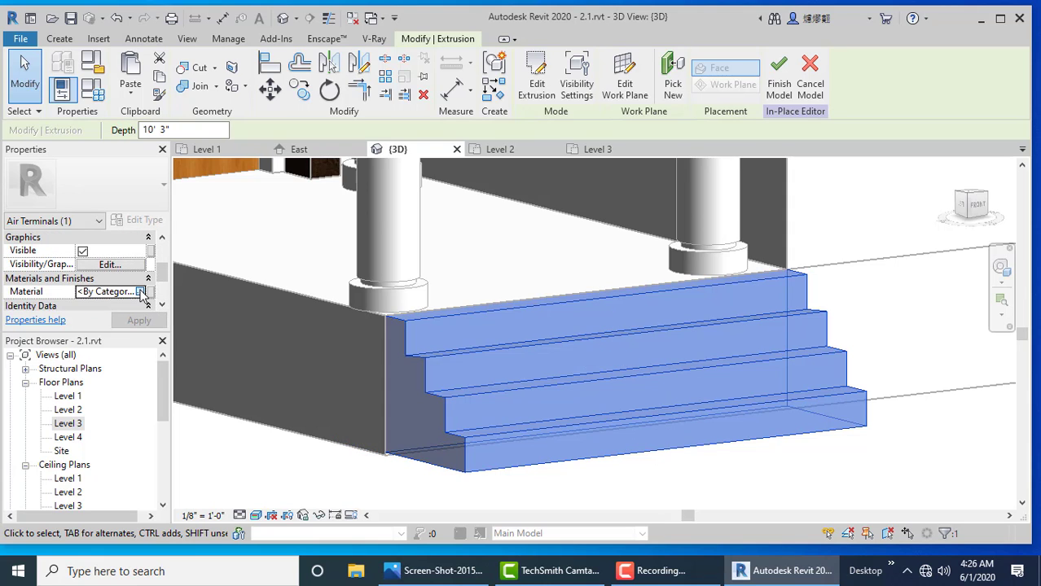
scroll(399, 375, "down", 3)
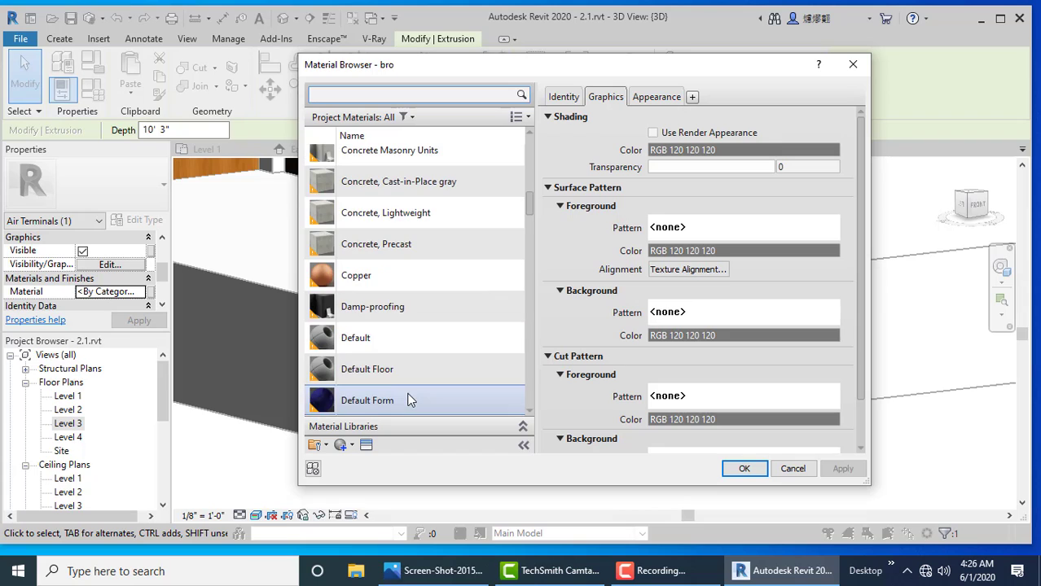
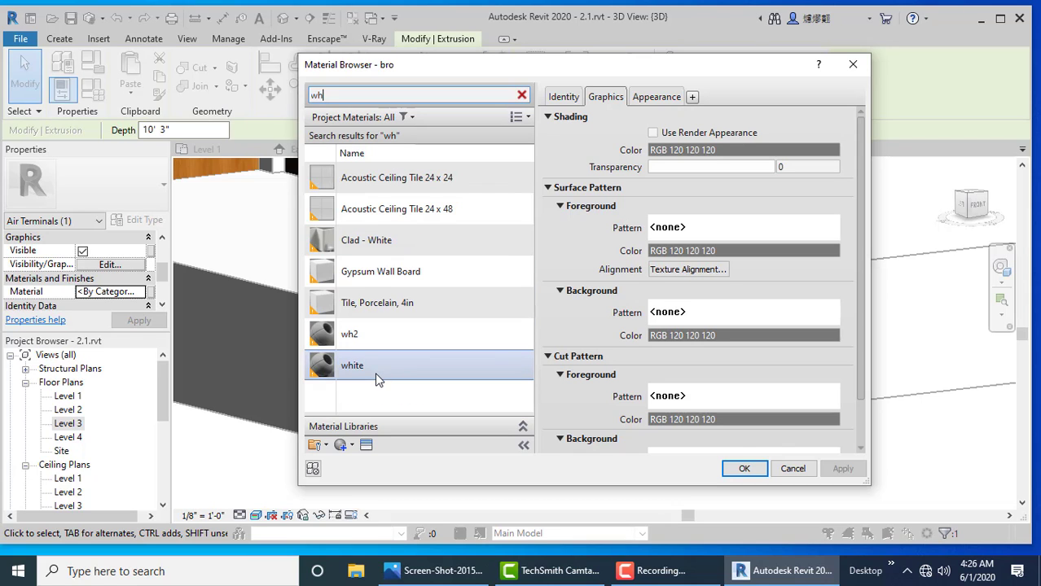
Step: Apply the white material to the front steps and finish the in-place model
double_click(374, 372)
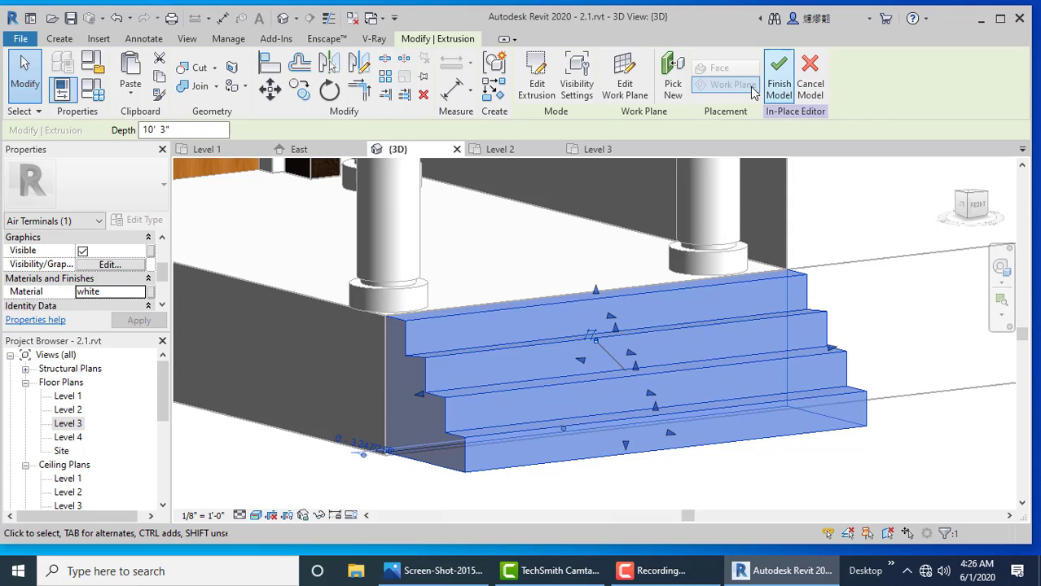
left_click(779, 77)
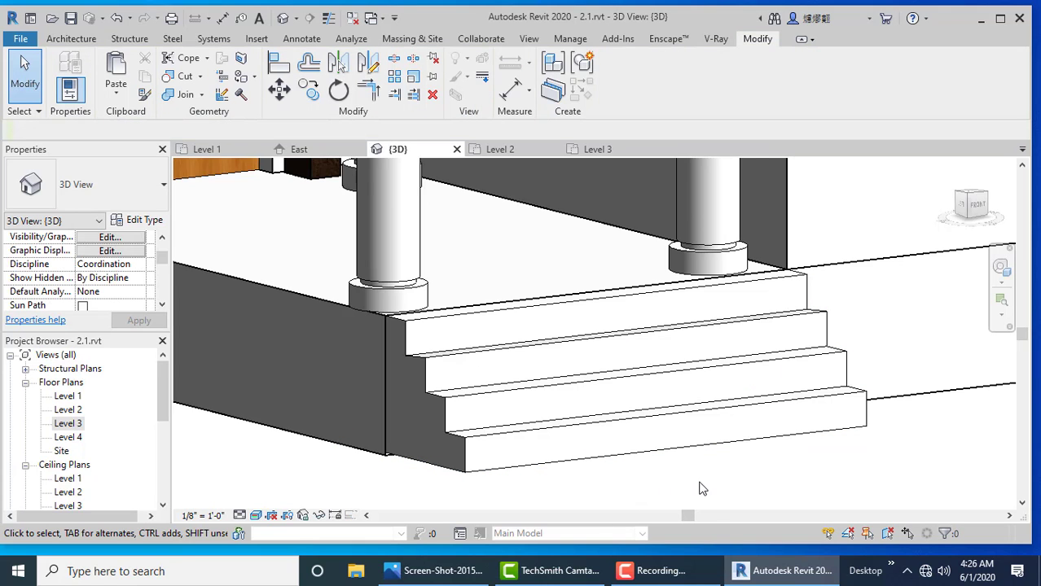
scroll(894, 484, "down", 2)
scroll(893, 484, "down", 3)
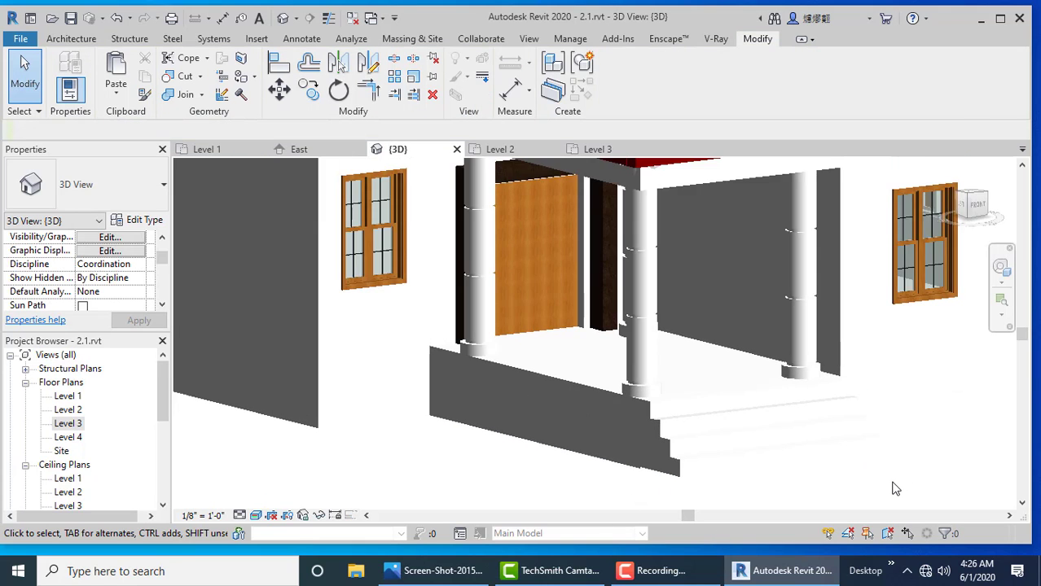
scroll(894, 484, "down", 1)
Step: Zoom and pan out to frame the whole house
middle_click_drag(893, 484, 691, 451)
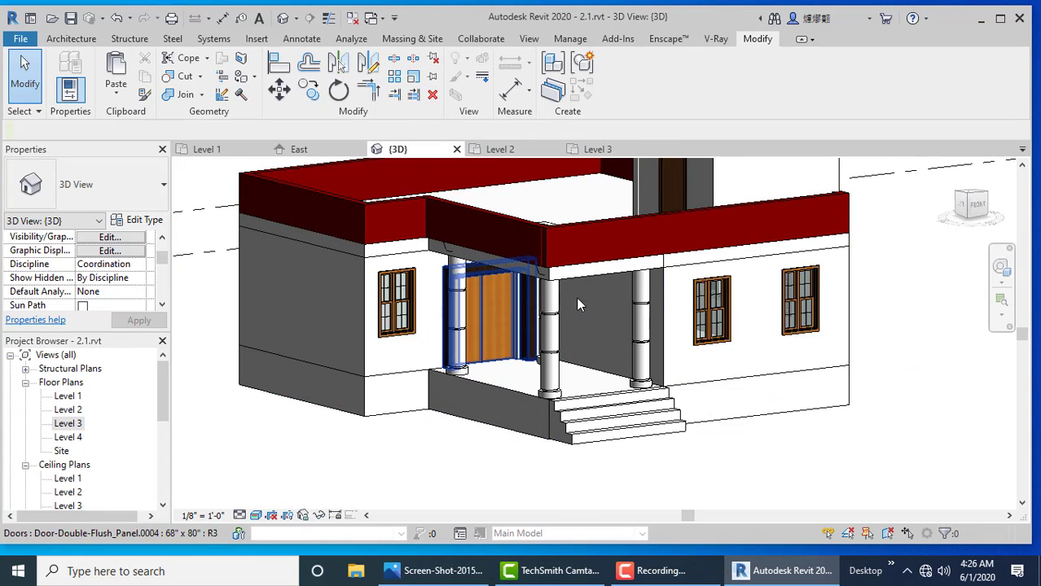
mouse_move(576, 297)
middle_mouse_down()
mouse_move(592, 386)
mouse_move(635, 407)
middle_mouse_up()
scroll(720, 432, "down", 2)
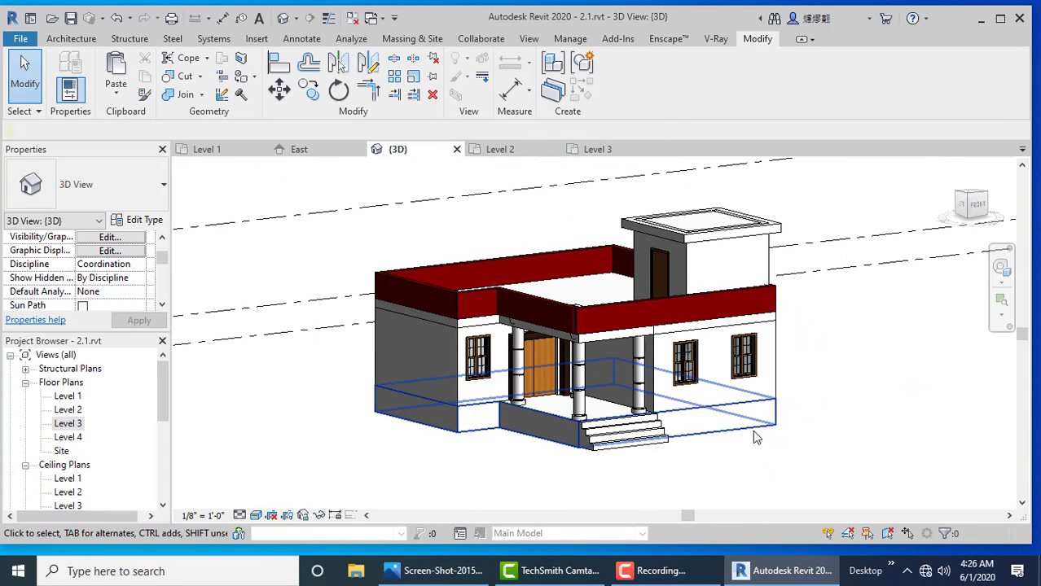
middle_click_drag(720, 432, 694, 414)
scroll(694, 414, "up", 1)
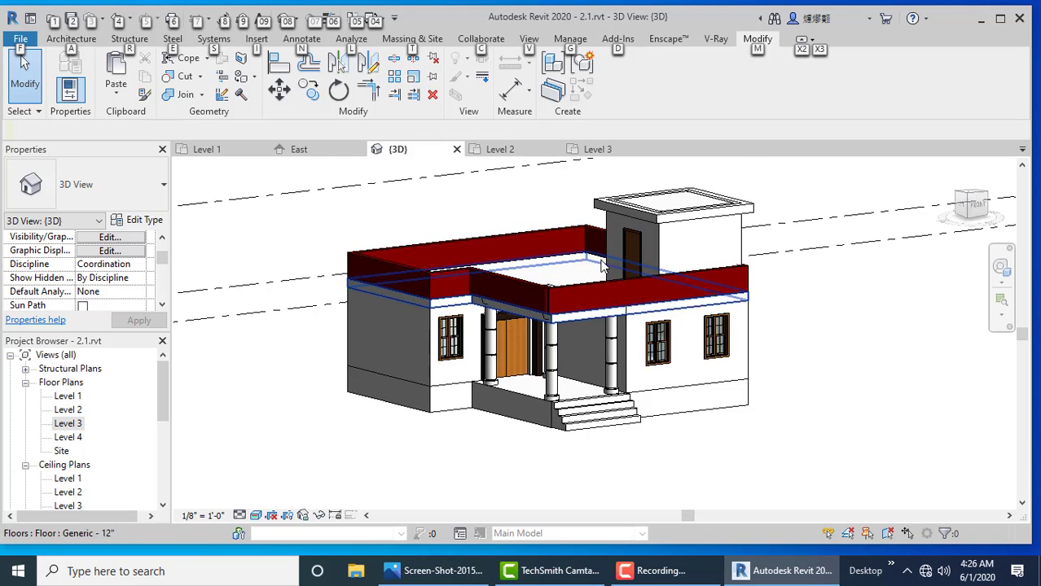
scroll(675, 350, "up", 2)
scroll(674, 350, "up", 1)
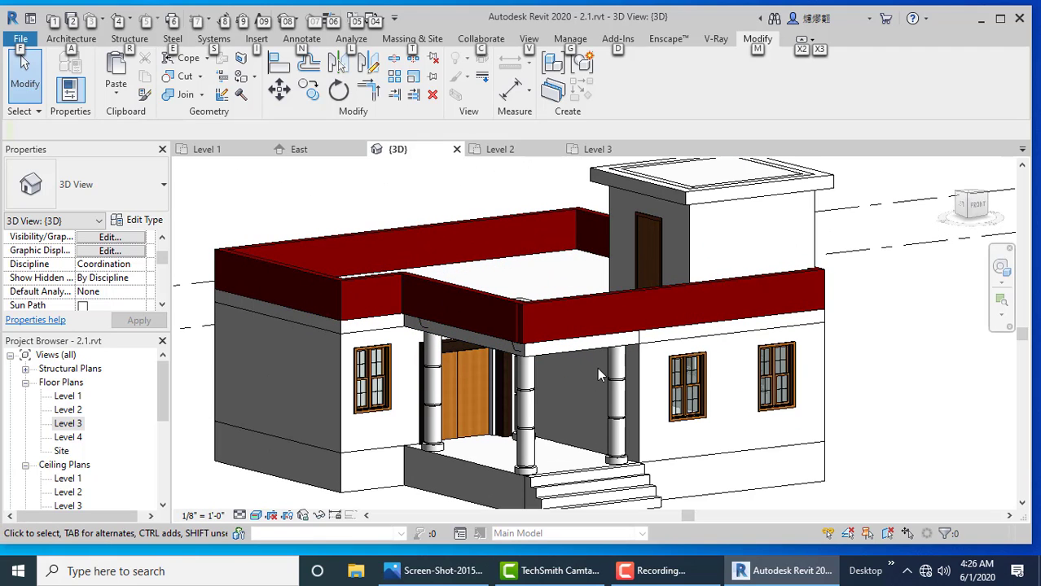
Step: Edit the front parapet wall's profile and sketch a rectangular notch into it
left_click(591, 291)
left_click(677, 91)
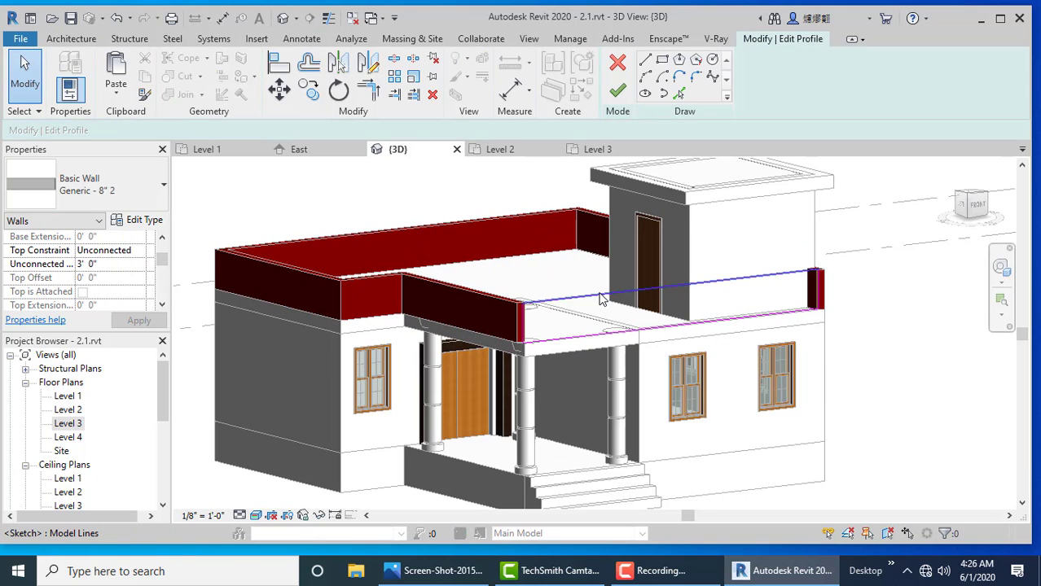
scroll(603, 291, "up", 1)
scroll(602, 292, "up", 1)
left_click(662, 59)
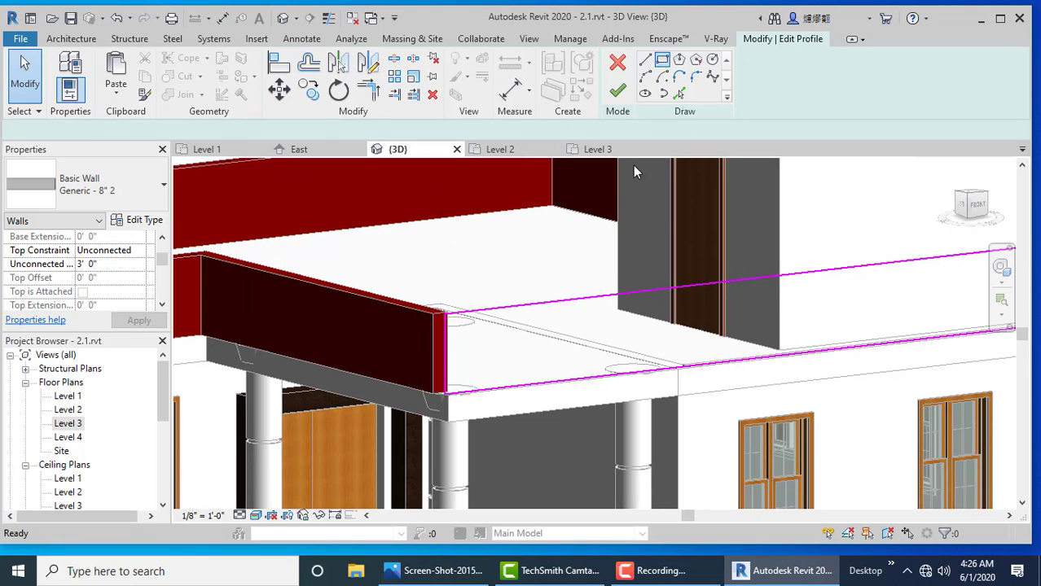
scroll(592, 297, "up", 1)
scroll(446, 361, "up", 1)
left_click(443, 365)
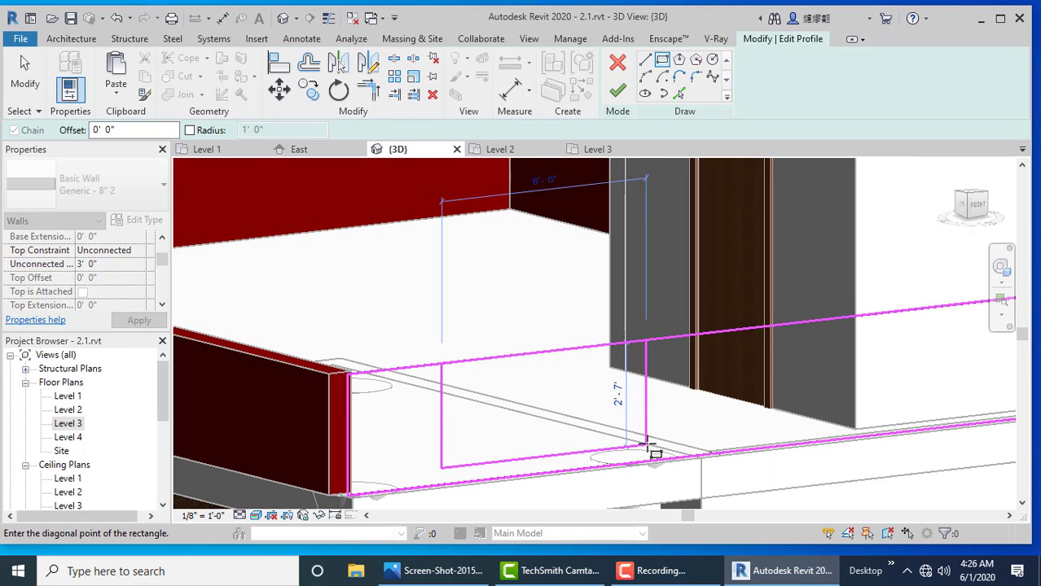
left_click(696, 429)
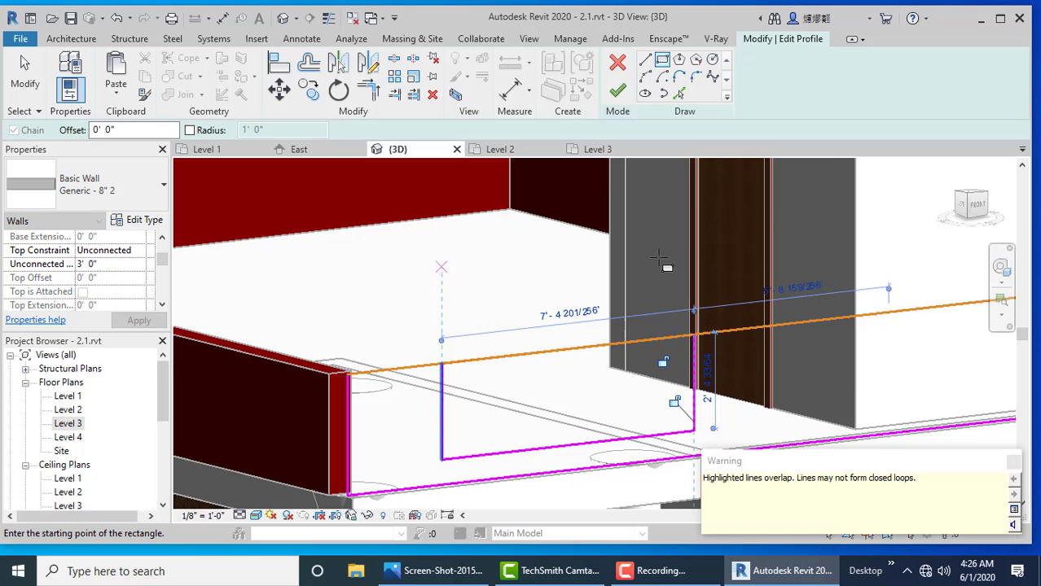
left_click(1013, 463)
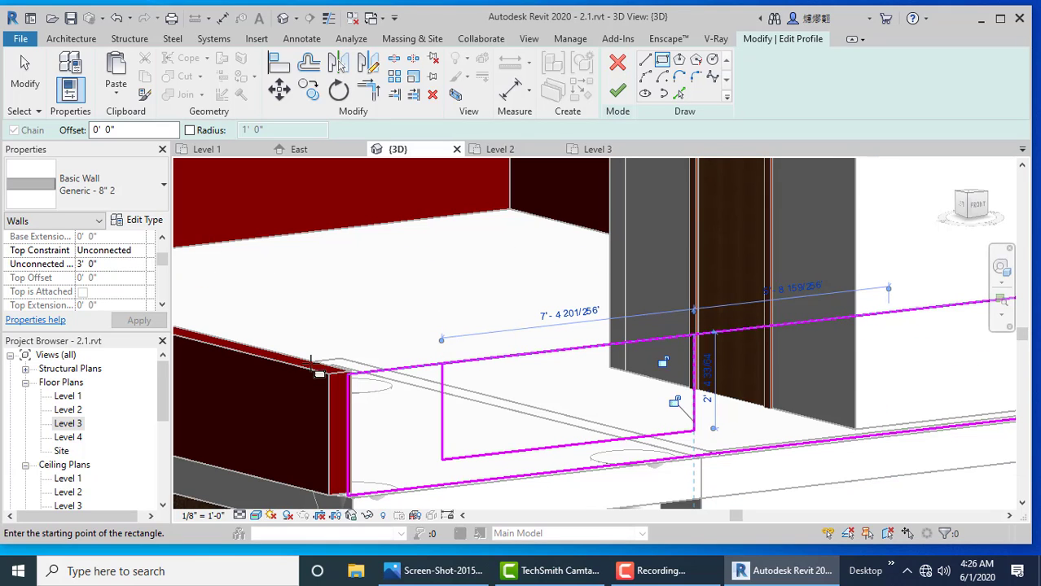
Step: Trim the profile lines to the notch and delete the leftover top sketch line
left_click(371, 96)
left_click(425, 369)
left_click(441, 384)
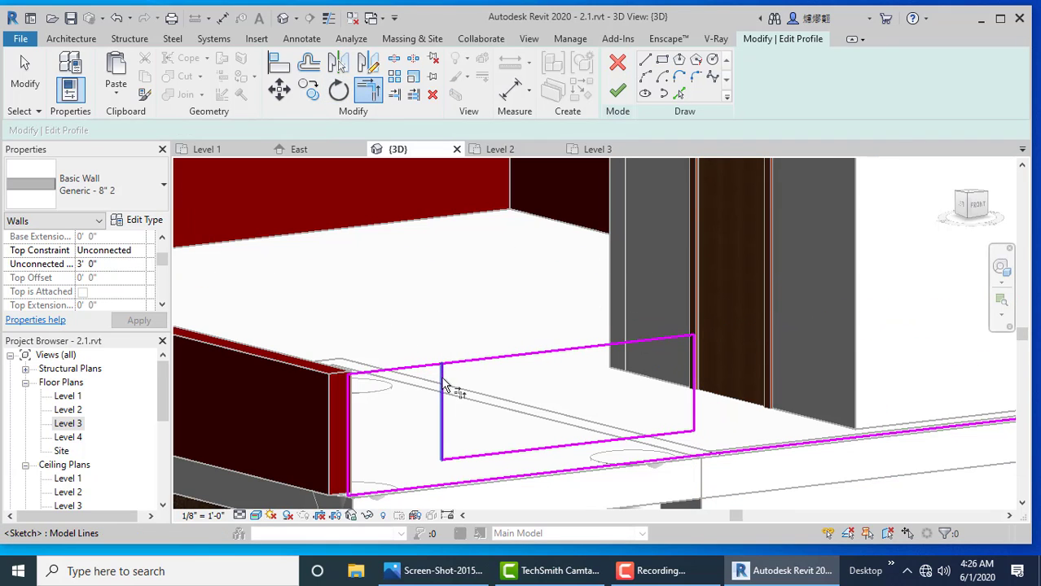
scroll(414, 337, "down", 2)
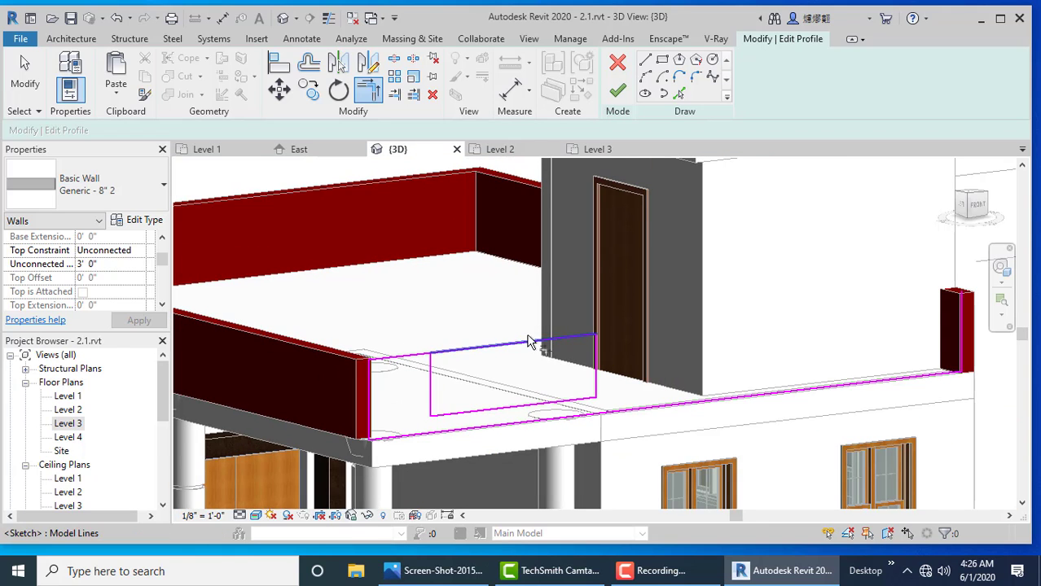
scroll(529, 342, "up", 2)
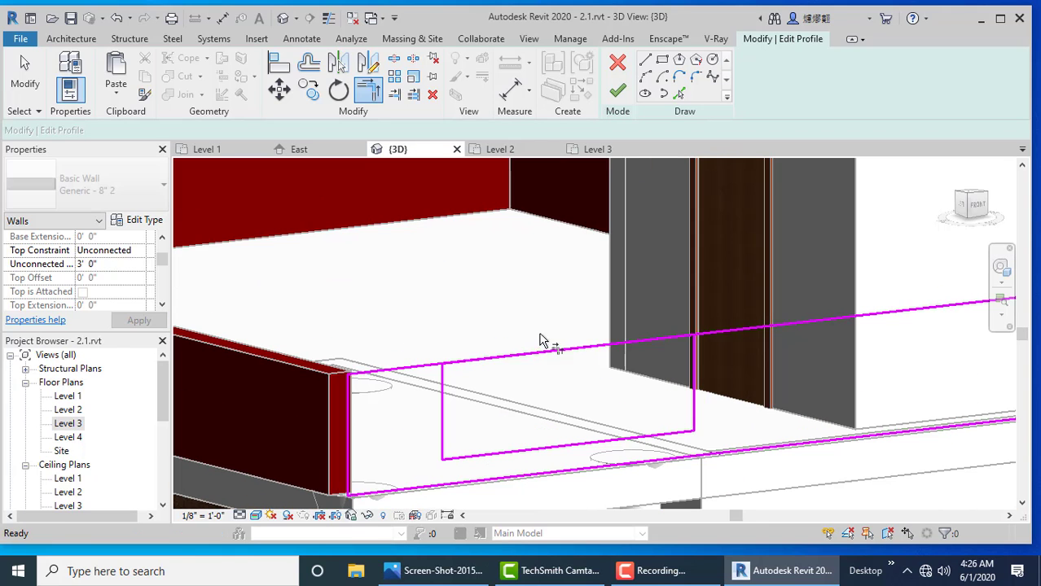
left_click(707, 343)
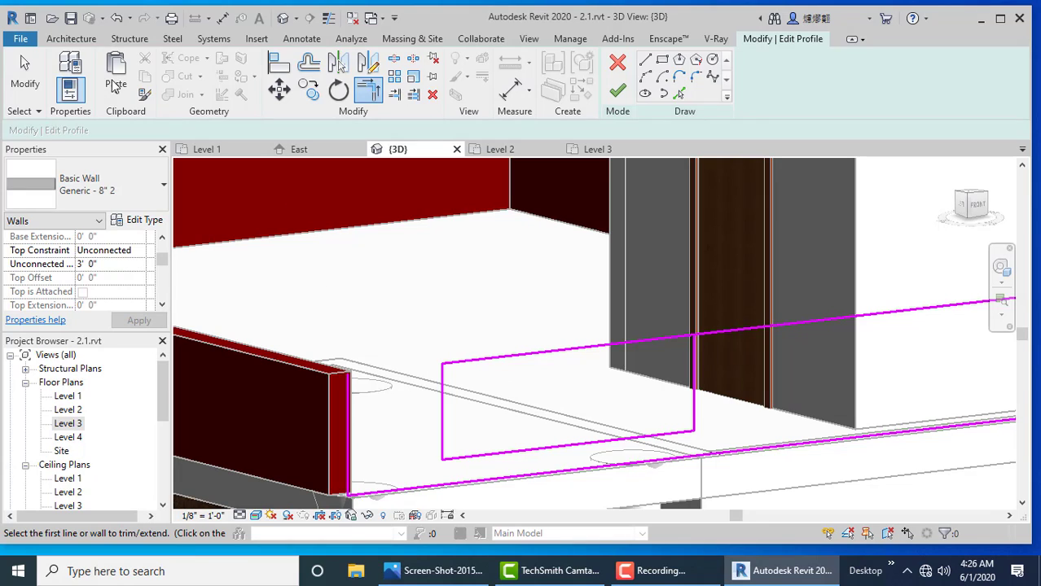
left_click(23, 73)
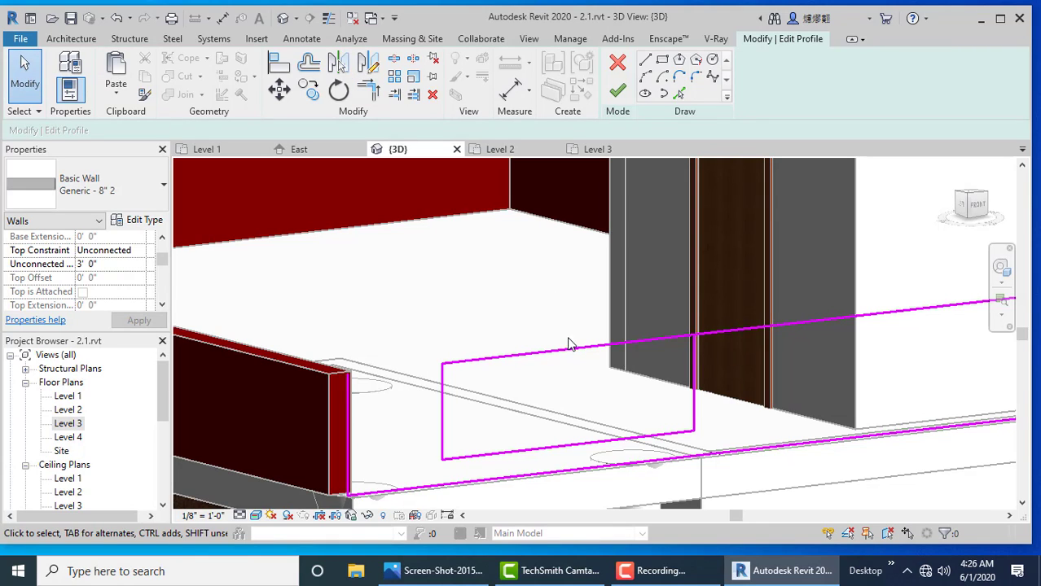
left_click(569, 352)
key("Delete")
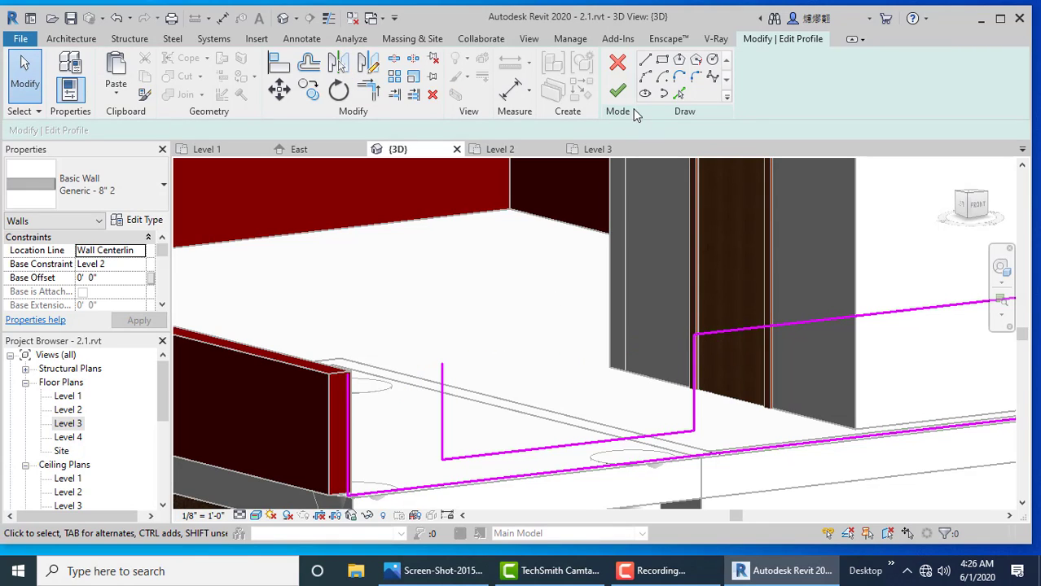
Step: Close the profile with a line at the parapet end and finish the notched wall edit
left_click(645, 60)
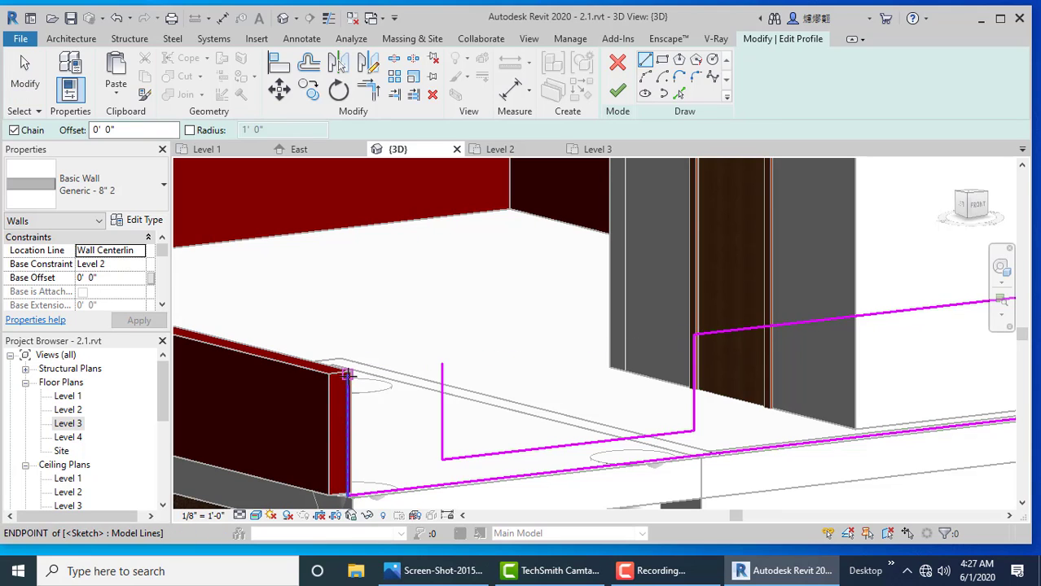
left_click(349, 374)
left_click(441, 364)
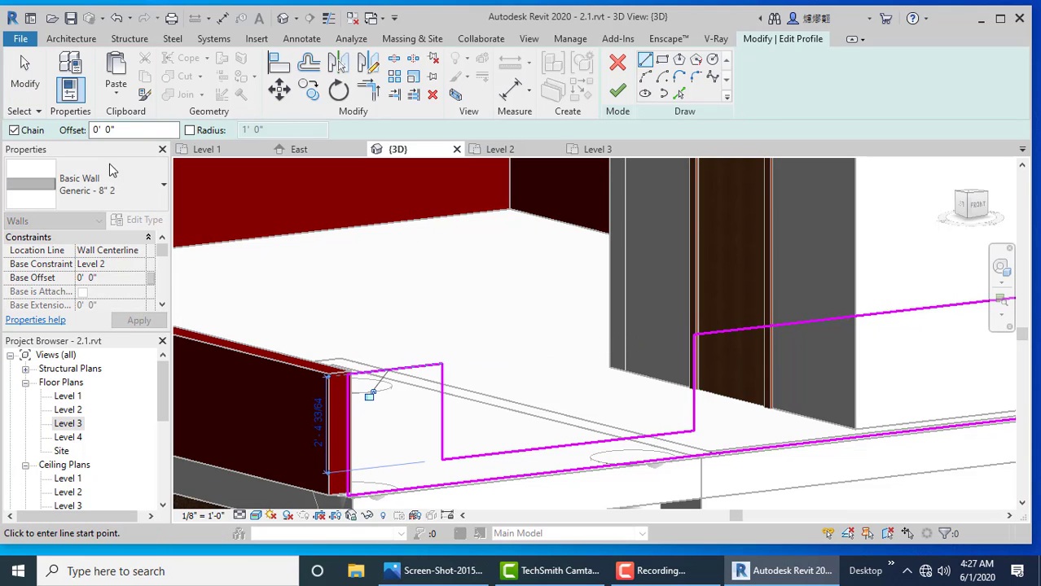
key("Escape")
key("Escape")
left_click(617, 91)
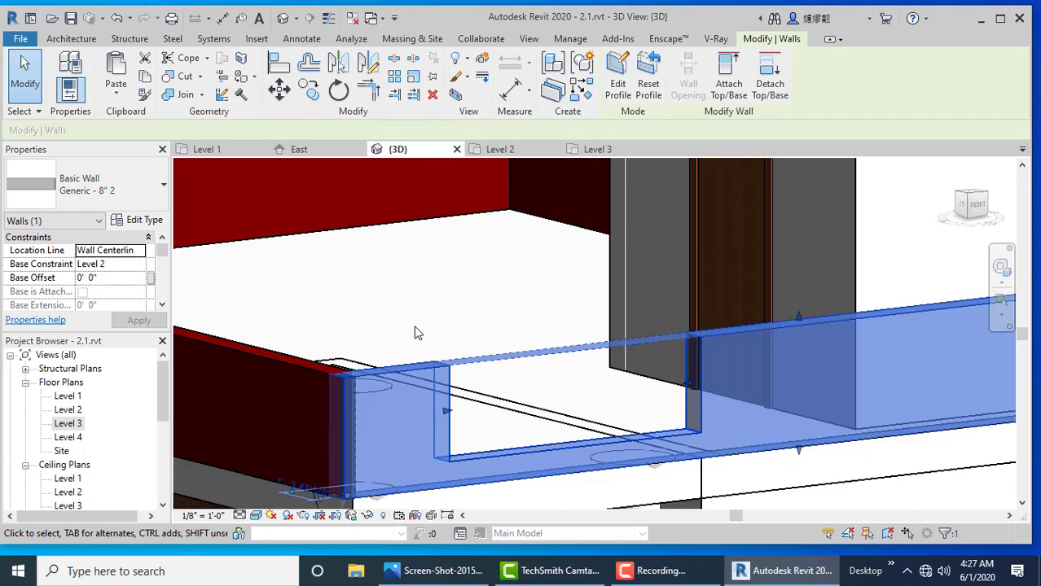
scroll(454, 275, "down", 2)
key("Escape")
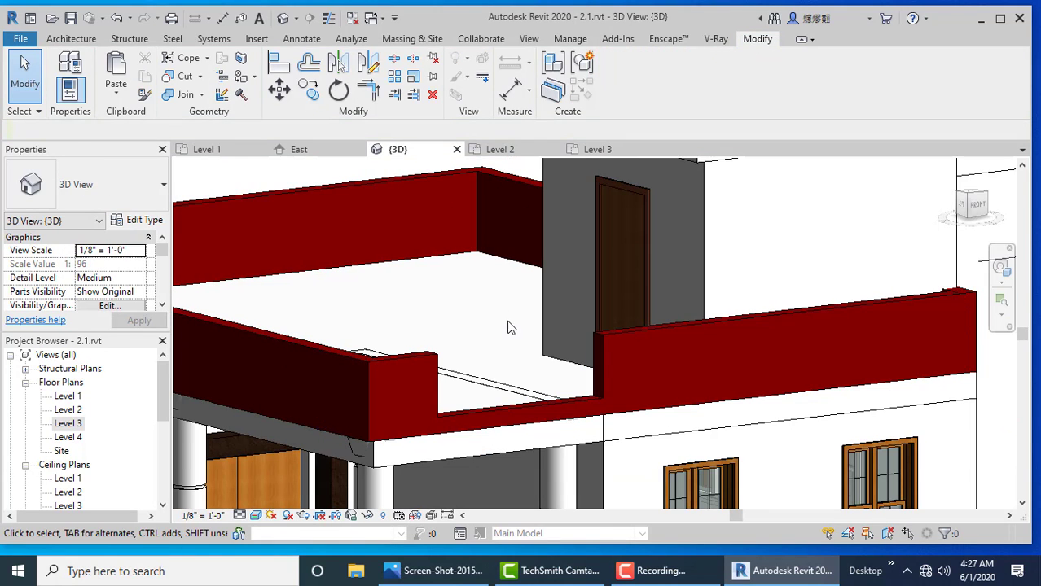
mouse_move(510, 328)
middle_mouse_down()
mouse_move(318, 356)
mouse_move(529, 397)
middle_mouse_up()
key("alt")
key("alt")
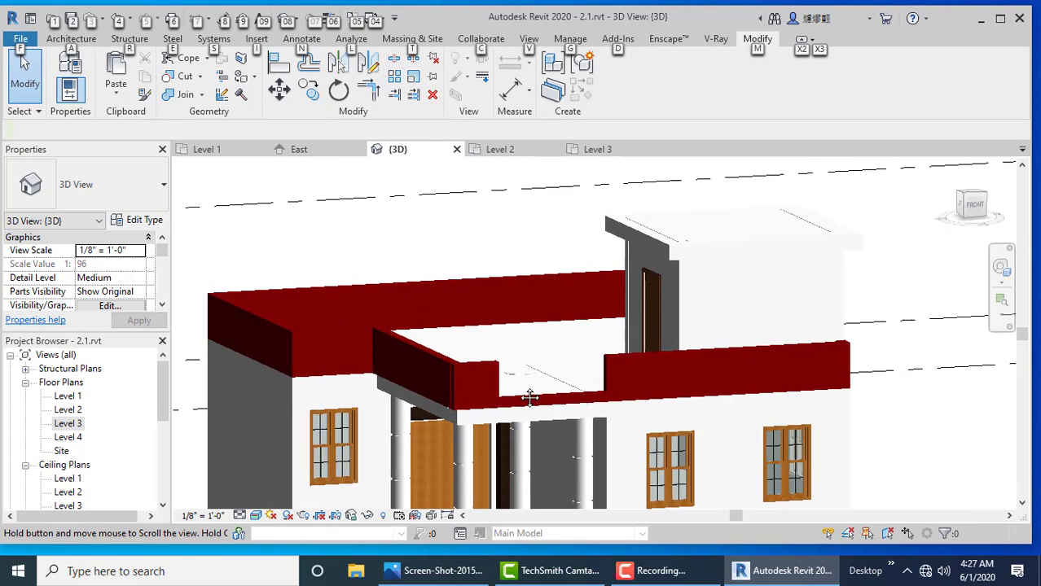
Step: Create in-place Air Terminals model 'Air Terminals 2' and start an extrusion on a picked work plane
scroll(497, 391, "up", 2)
scroll(790, 379, "up", 2)
scroll(795, 377, "up", 2)
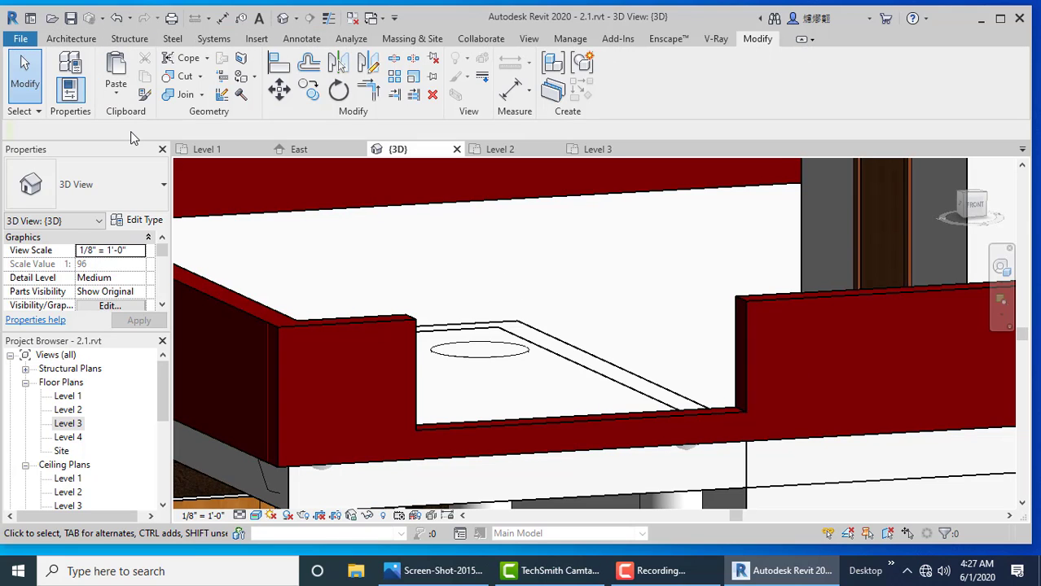
left_click(72, 42)
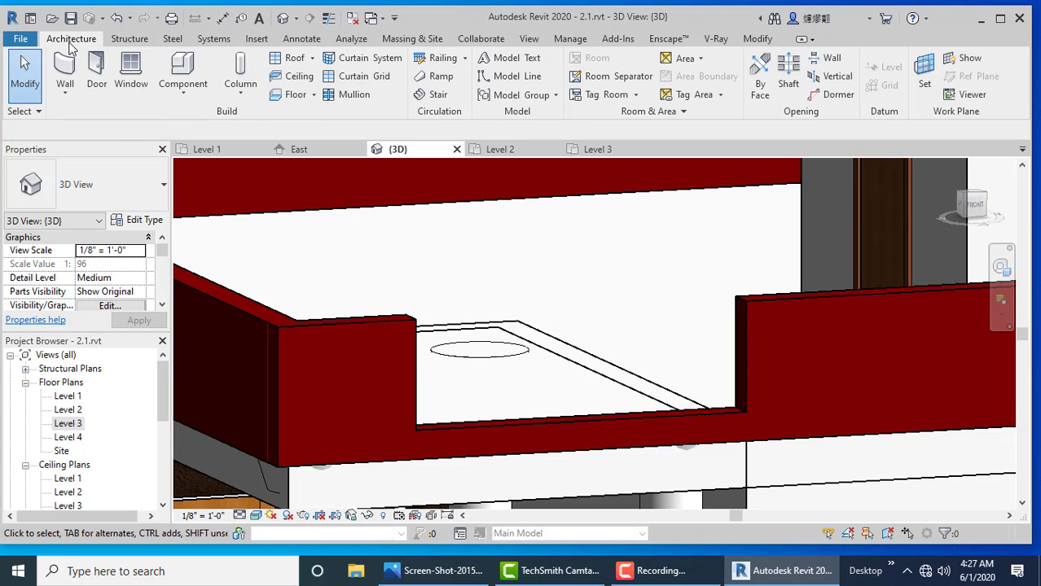
left_click(182, 90)
left_click(206, 154)
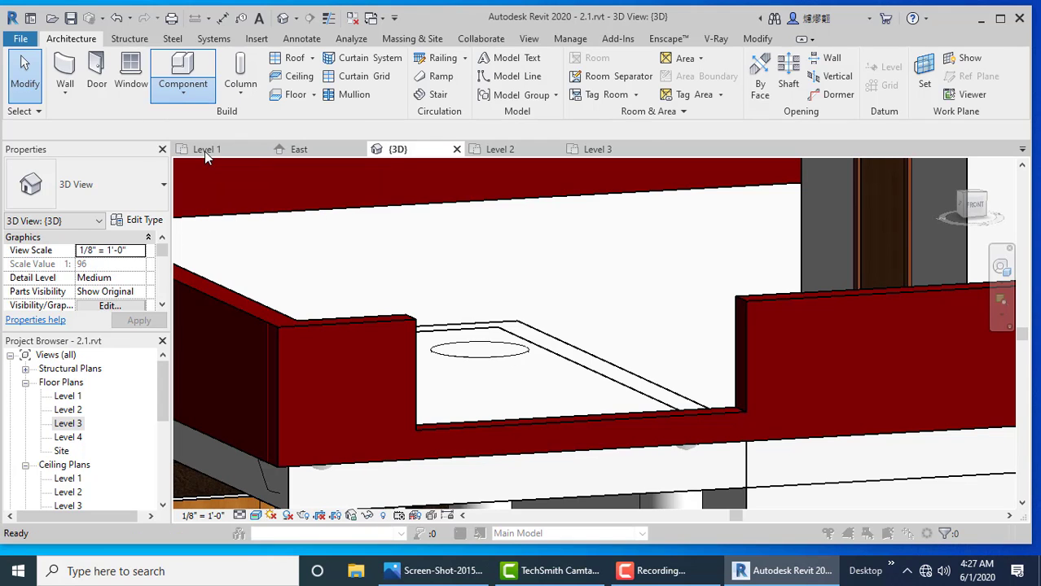
left_click(531, 449)
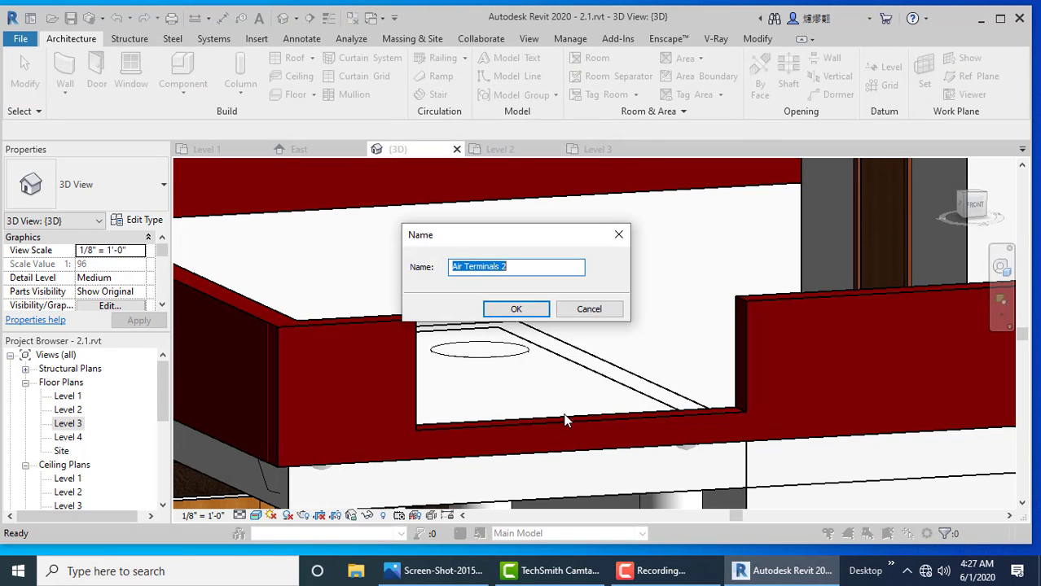
left_click(537, 316)
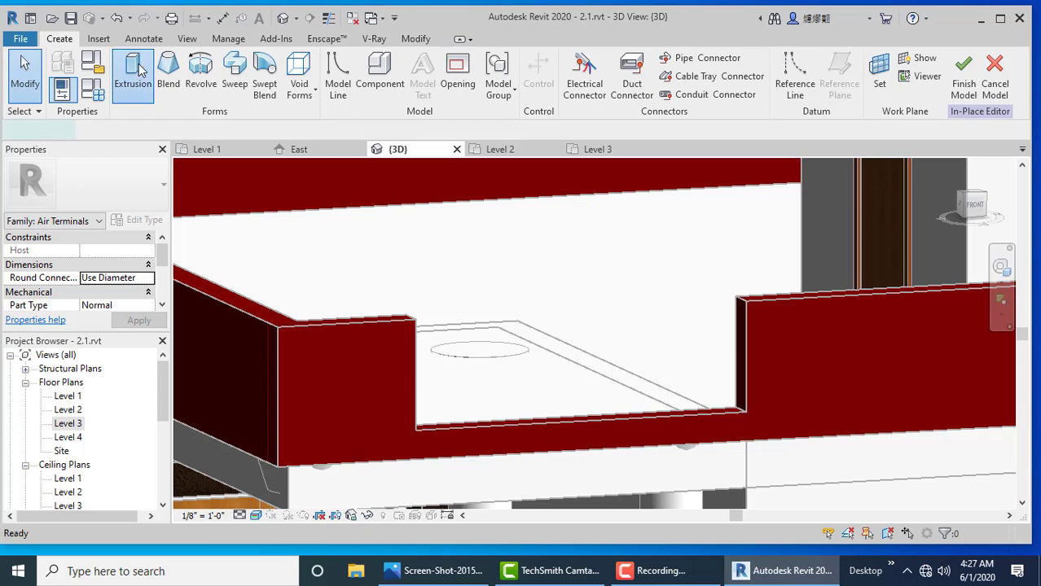
left_click(133, 77)
left_click(663, 77)
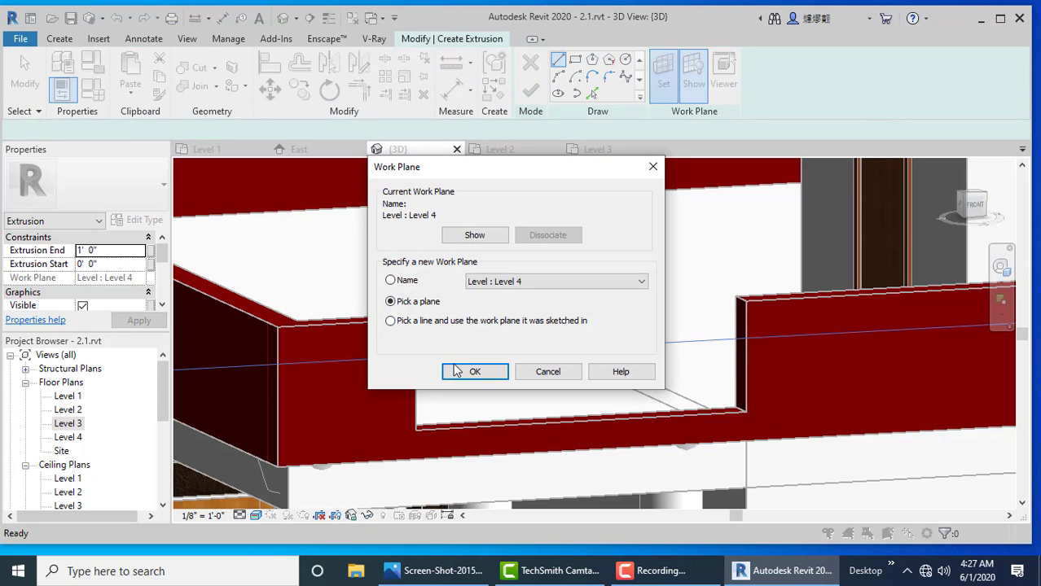
left_click(456, 372)
Step: Pick the parapet wall face as work plane and sketch a circular rail profile there
left_click(743, 338)
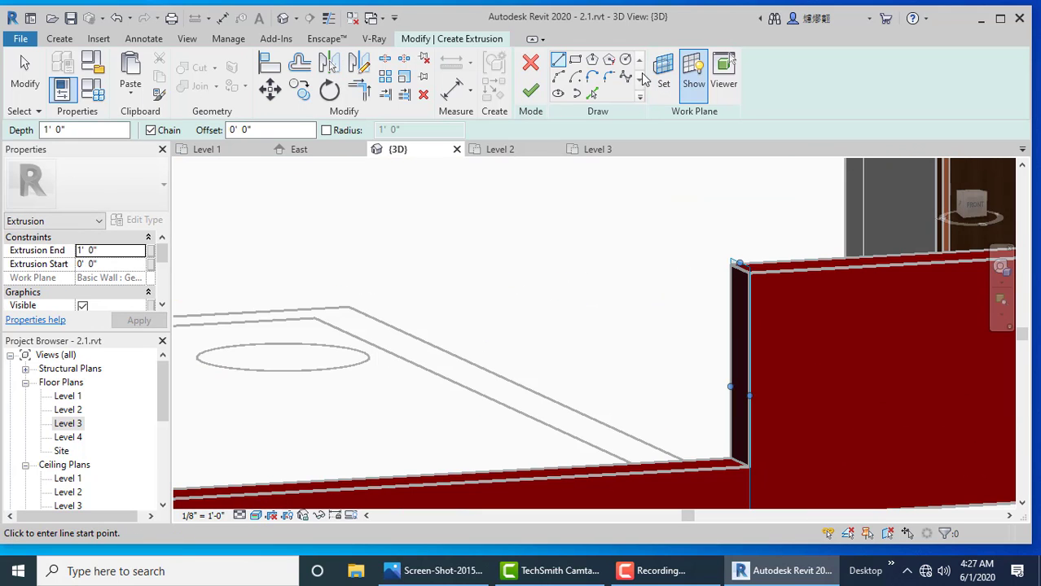
left_click(625, 59)
scroll(746, 337, "up", 1)
scroll(727, 345, "up", 1)
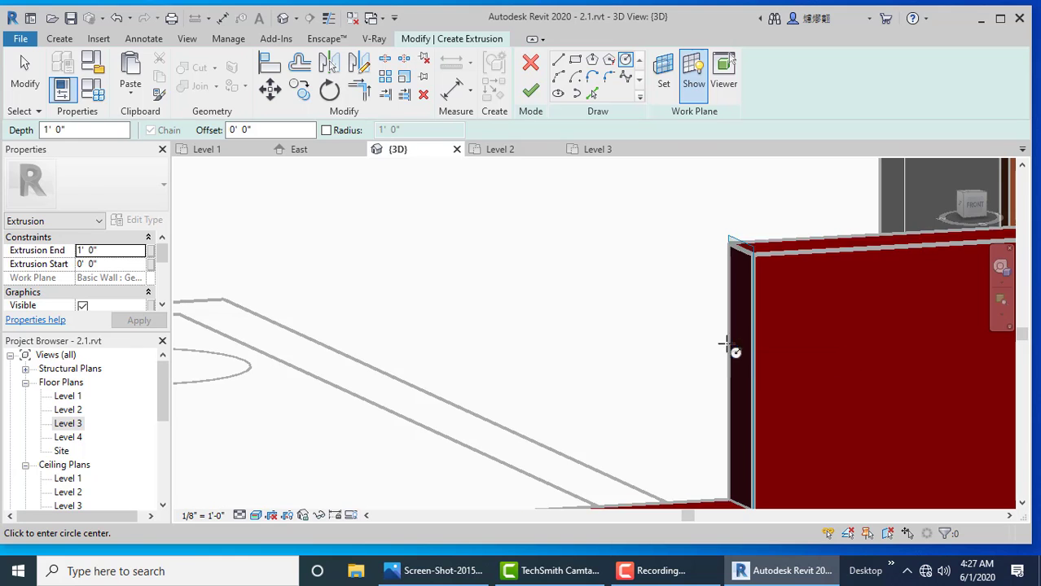
mouse_move(714, 357)
middle_mouse_down()
mouse_move(737, 368)
mouse_move(428, 302)
middle_mouse_up()
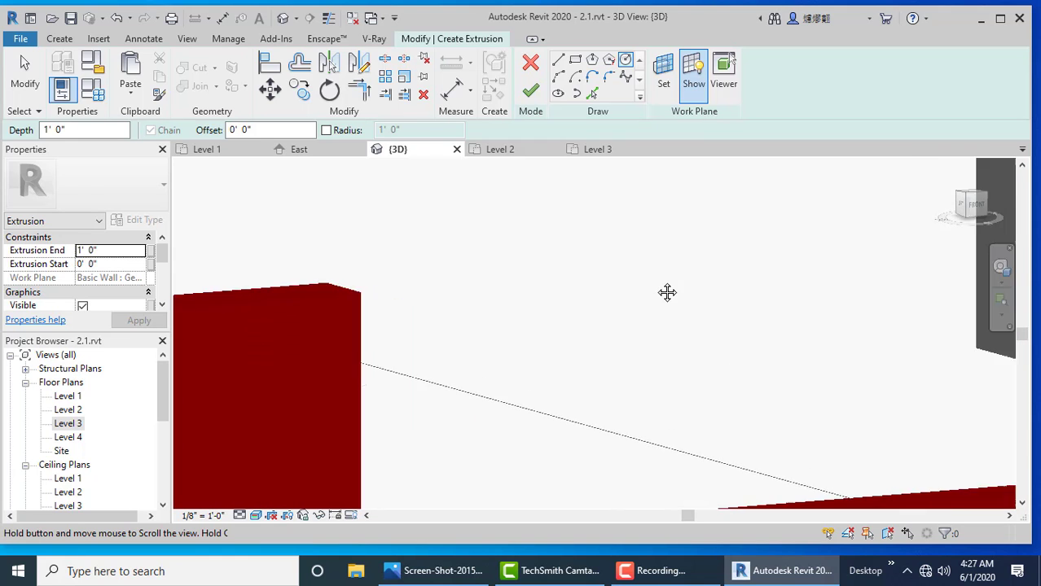
scroll(697, 460, "up", 2)
scroll(829, 502, "up", 1)
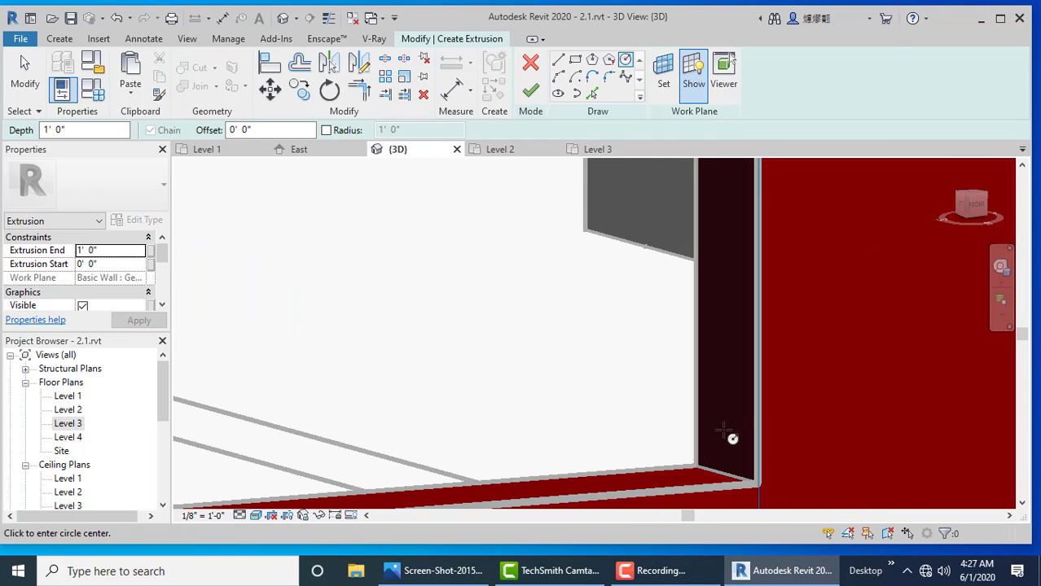
left_click(722, 417)
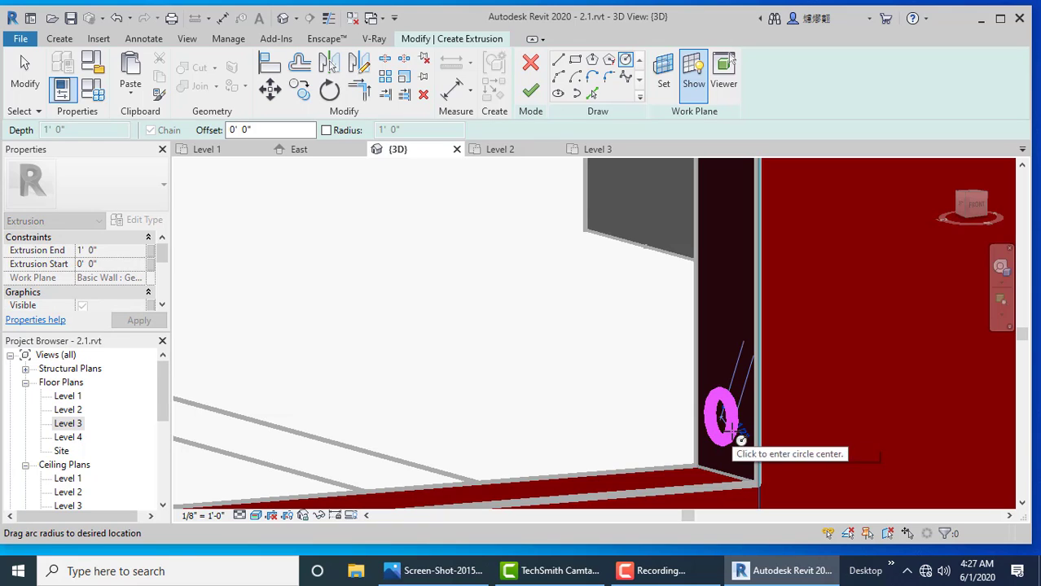
left_click(738, 435)
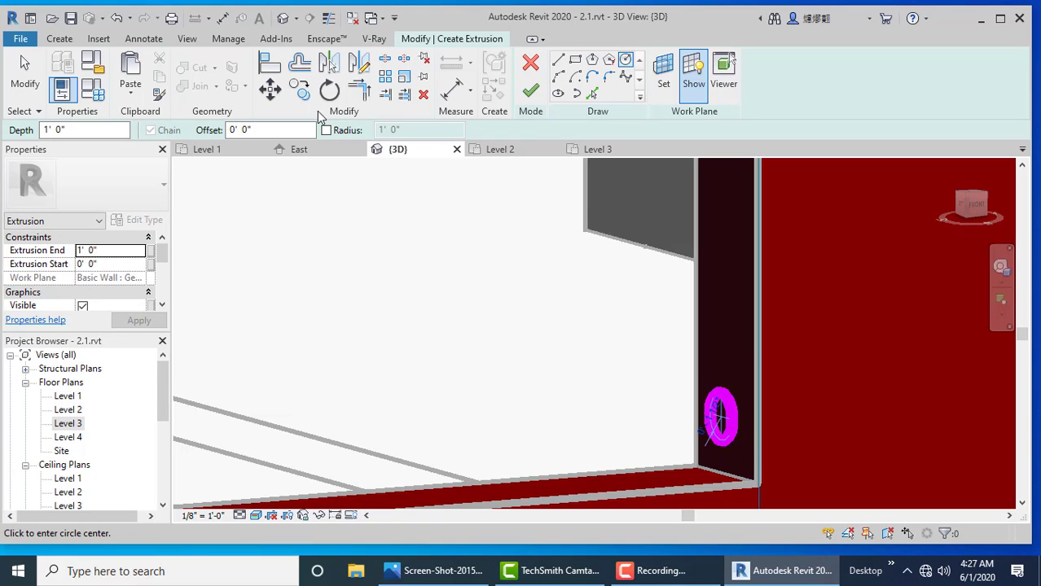
left_click(25, 78)
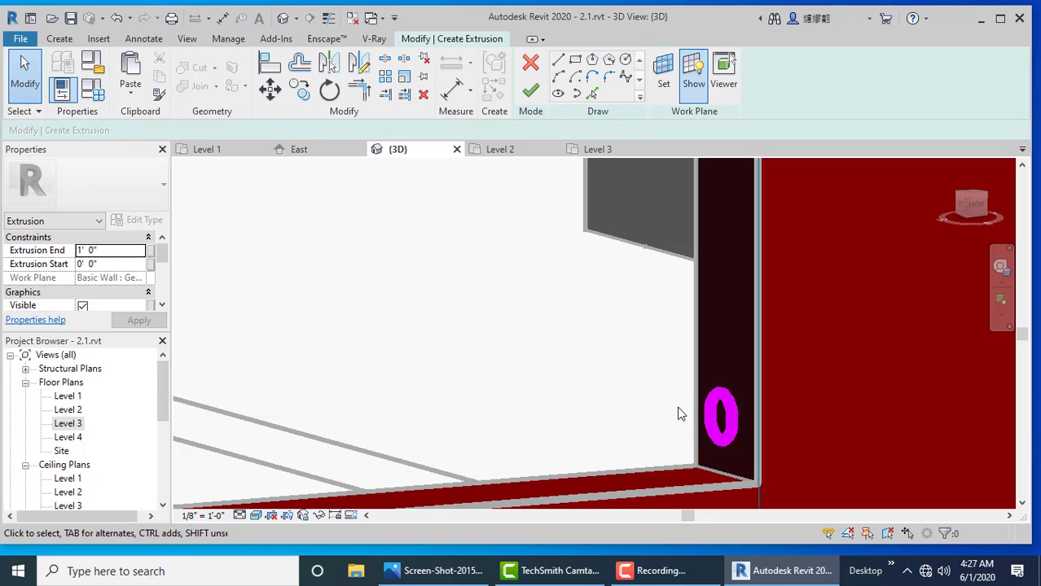
Step: Copy the rail circle twice upward and finish the sketch into three cylinders
left_click(733, 423)
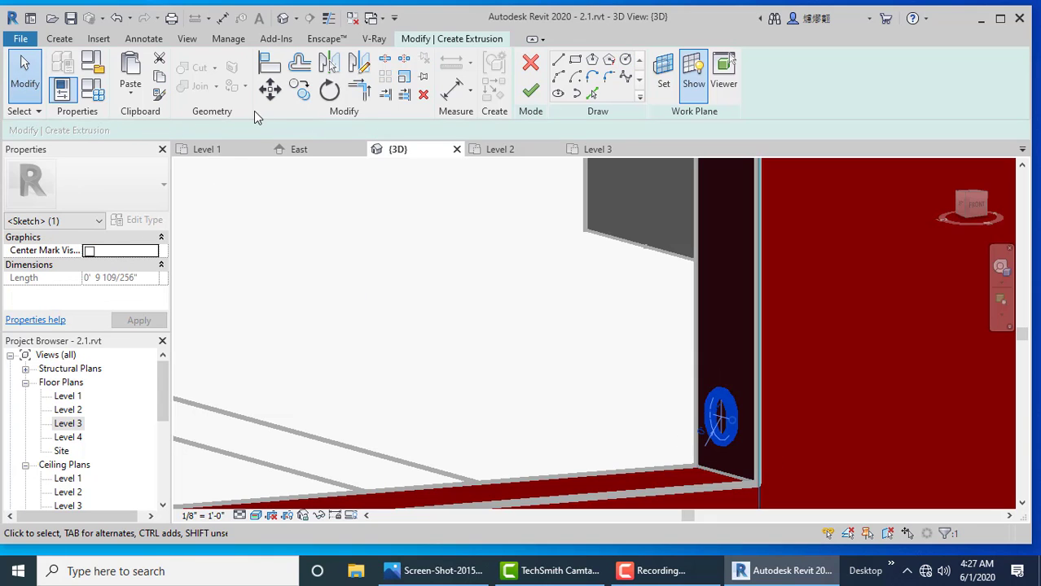
left_click(301, 93)
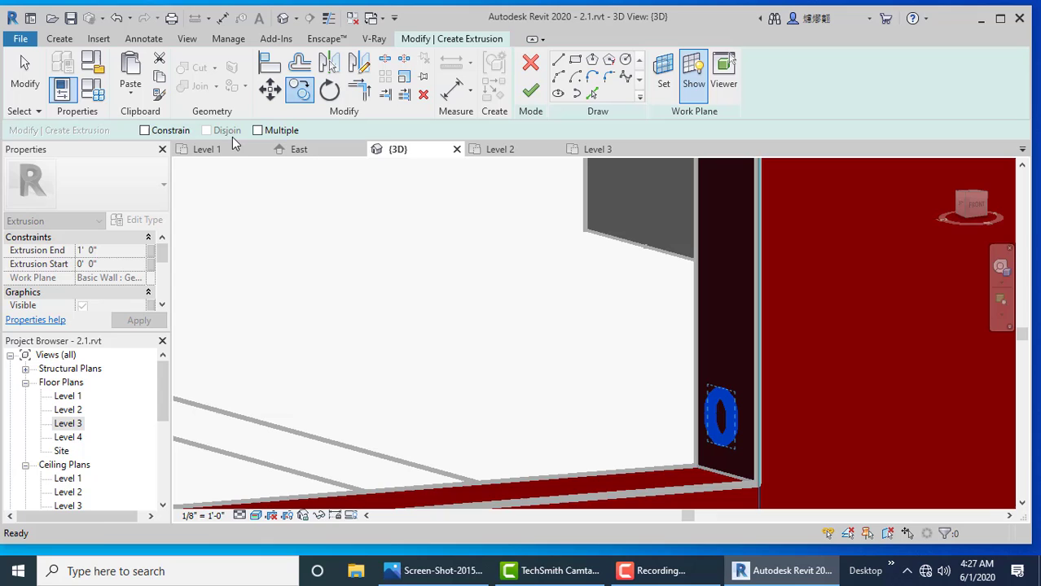
left_click(721, 418)
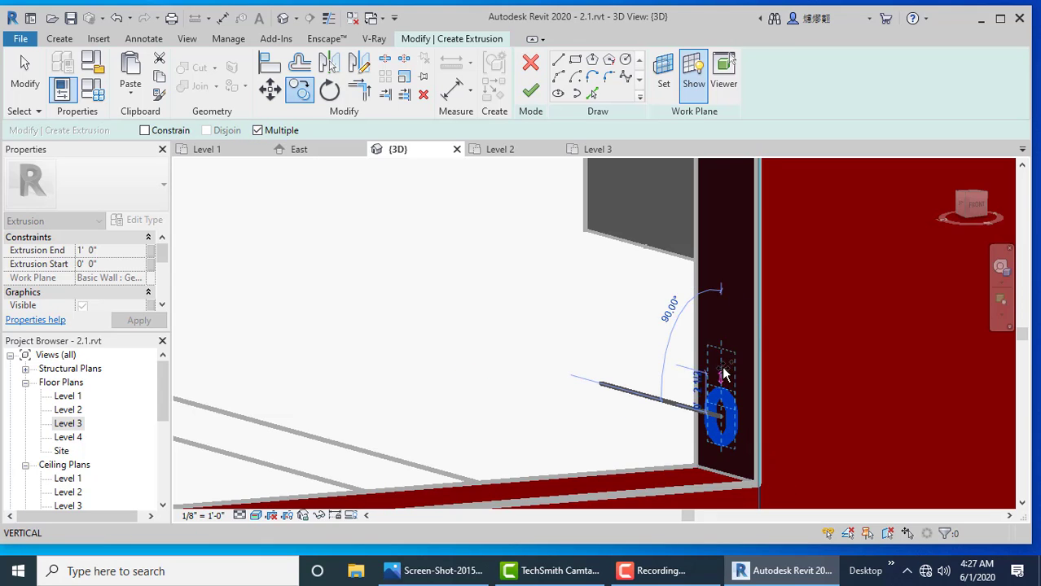
left_click(722, 303)
middle_click_drag(580, 383, 632, 333, "shift")
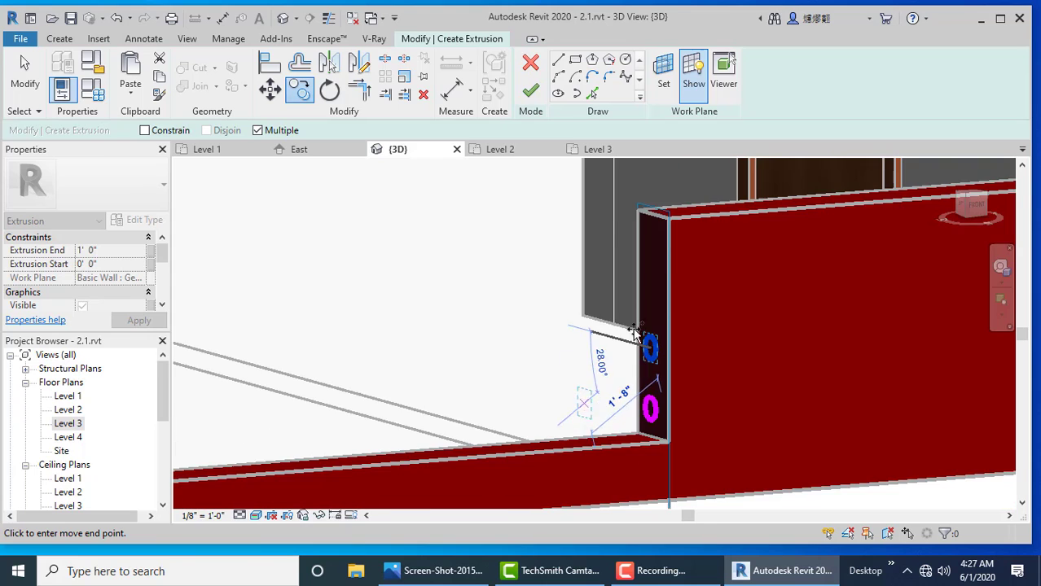
left_click(652, 271)
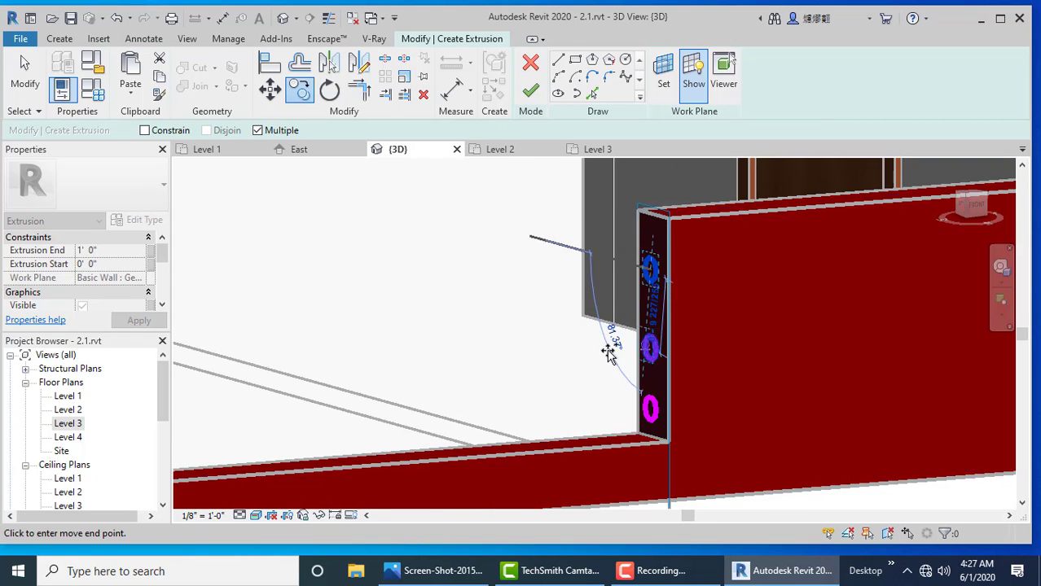
left_click(530, 90)
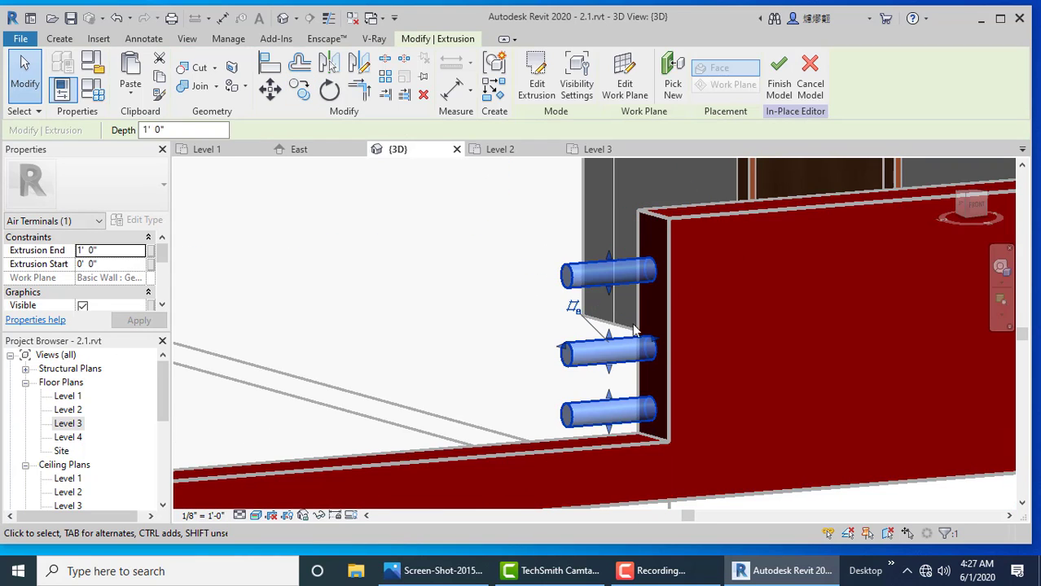
Step: Stretch the three rails 7' 2 69/256" across the parapet opening and finish the model
mouse_move(634, 329)
middle_mouse_down("shift")
mouse_move(746, 412)
mouse_move(634, 380)
middle_mouse_up("shift")
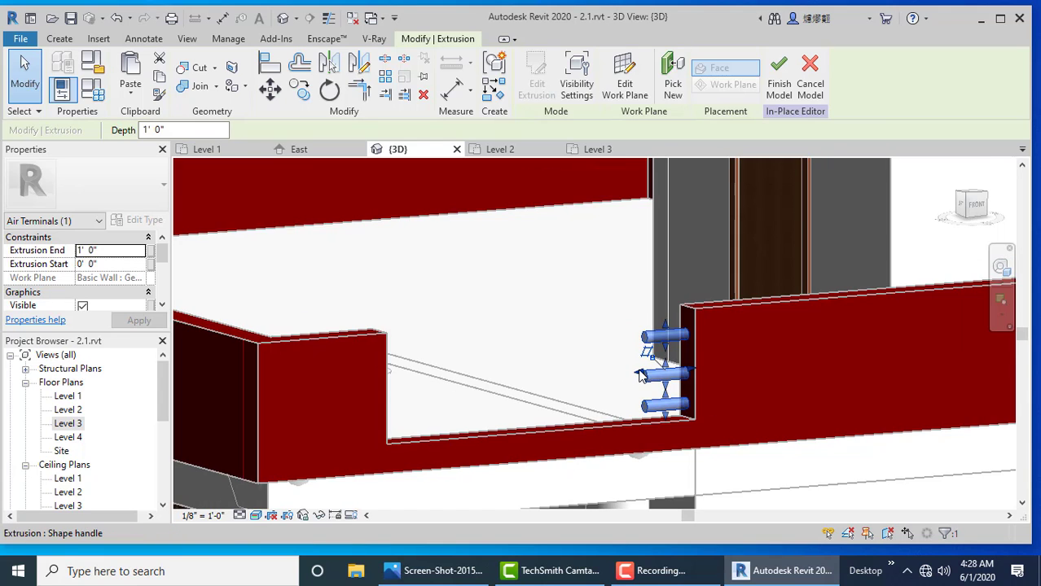
left_click_drag(640, 375, 383, 394)
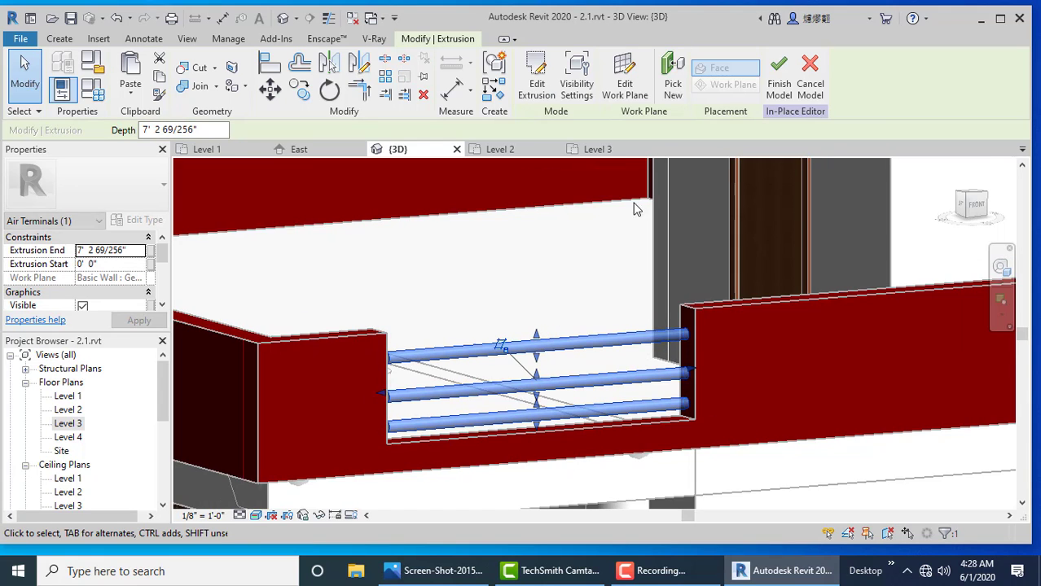
left_click(778, 73)
scroll(740, 378, "down", 3)
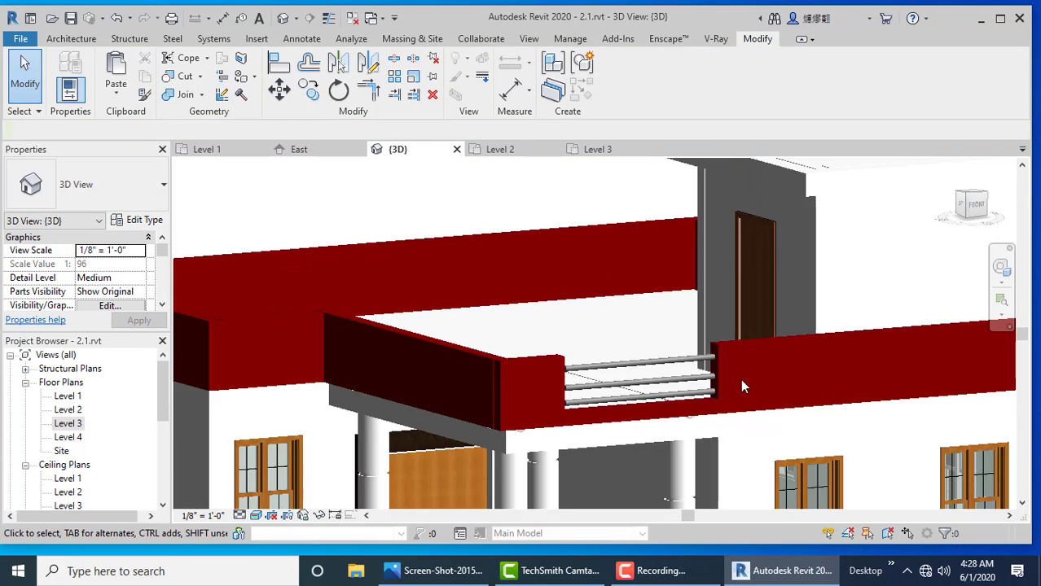
scroll(740, 380, "down", 3)
scroll(557, 352, "down", 2)
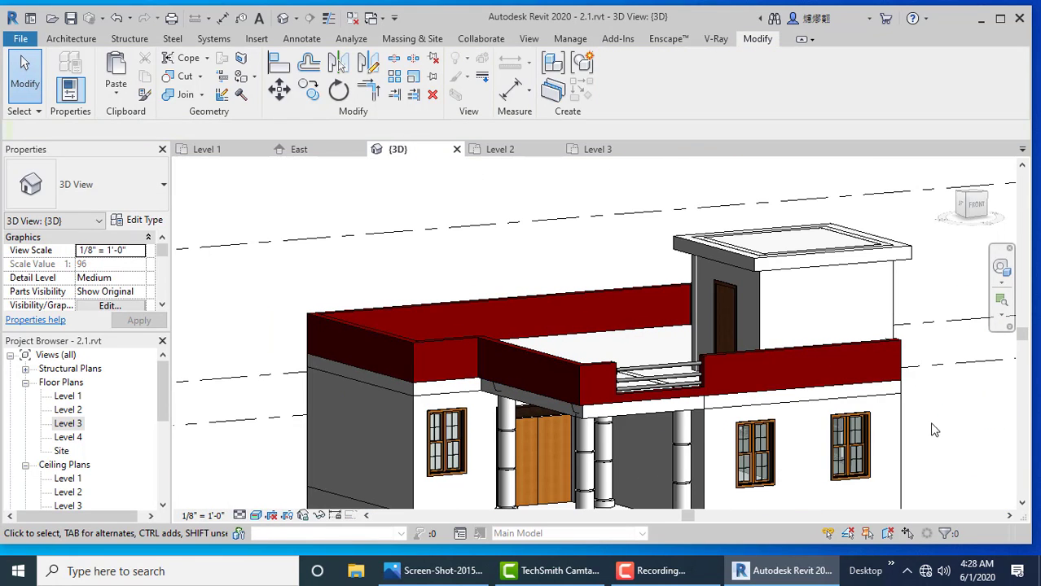
scroll(705, 407, "up", 2)
scroll(670, 395, "up", 2)
Step: Open the rail extrusion's profile sketch for editing
scroll(635, 359, "up", 1)
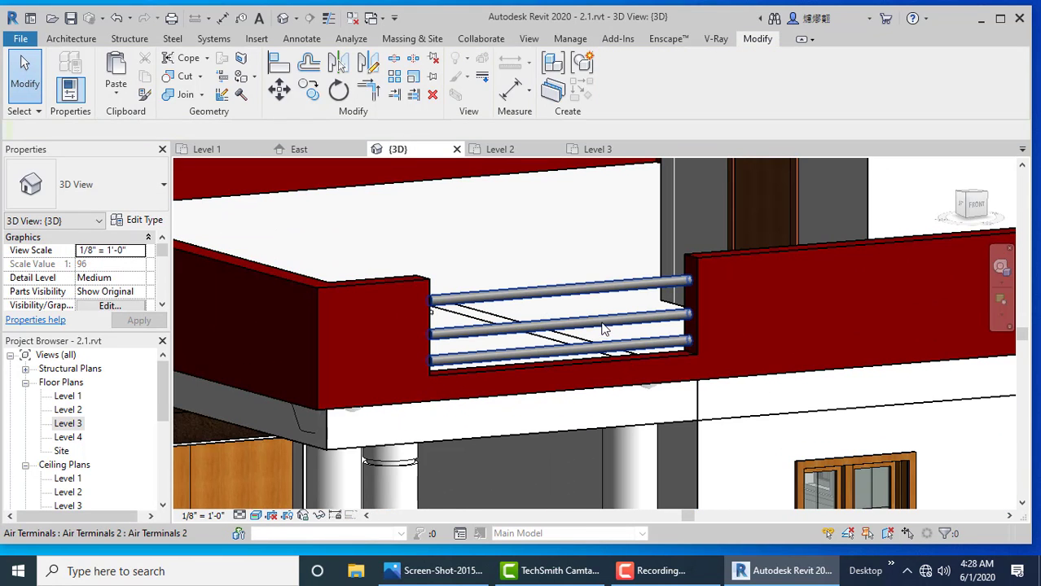
double_click(527, 294)
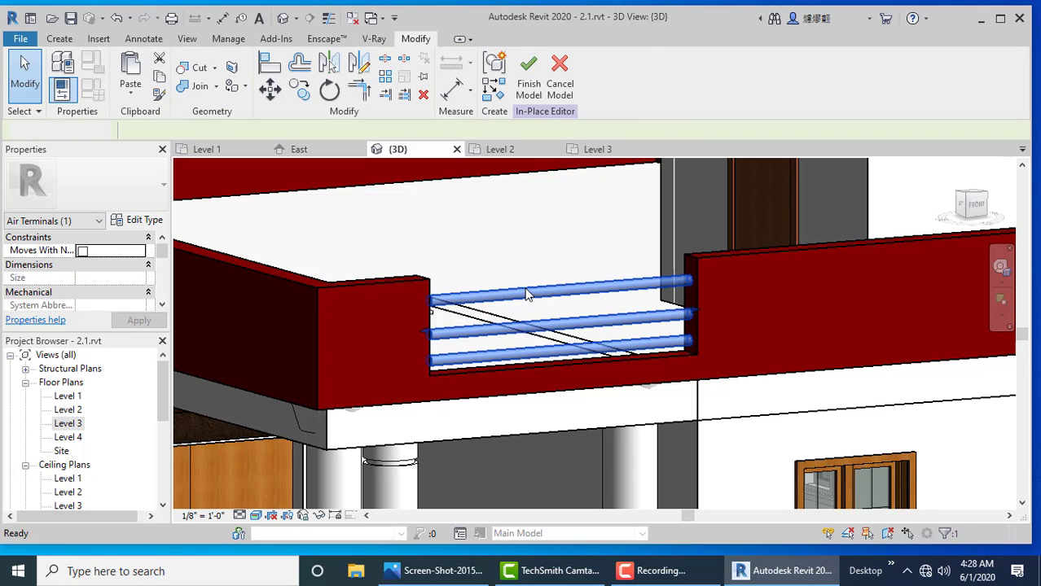
double_click(669, 281)
scroll(692, 261, "up", 2)
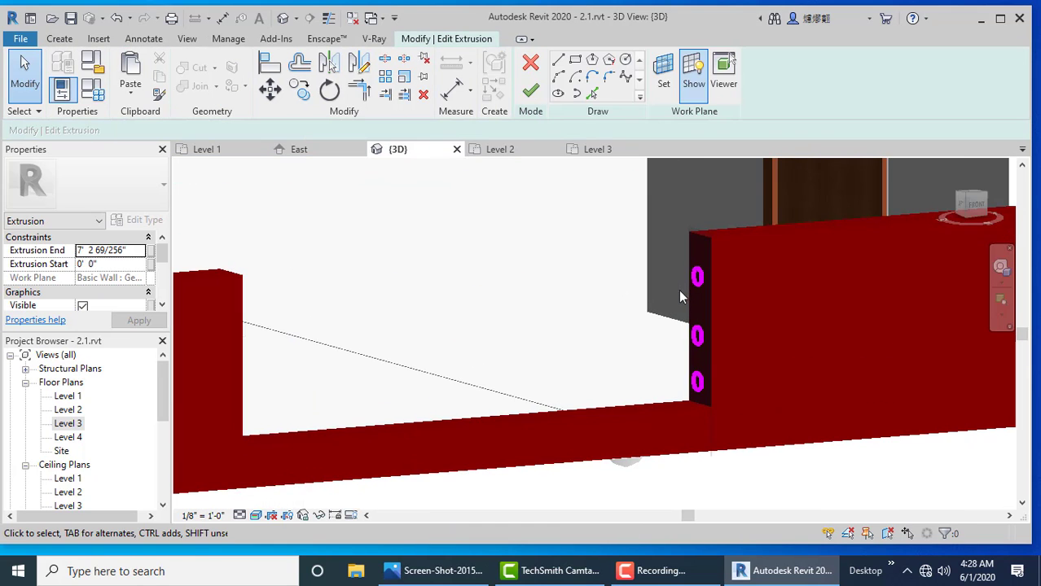
scroll(709, 237, "up", 1)
scroll(728, 218, "up", 1)
scroll(702, 227, "down", 2)
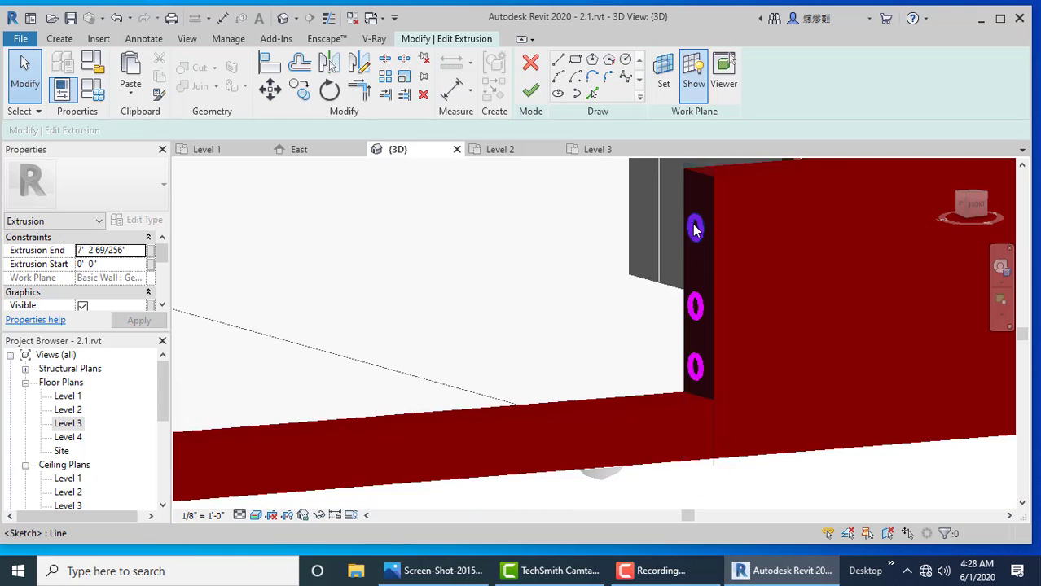
left_click(696, 231)
key("Escape")
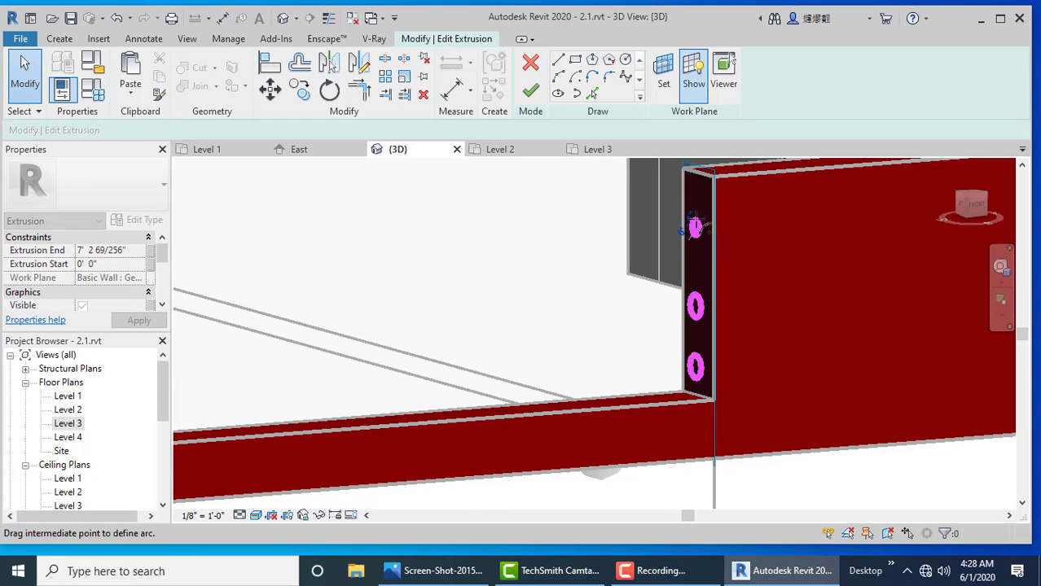
left_click(695, 218)
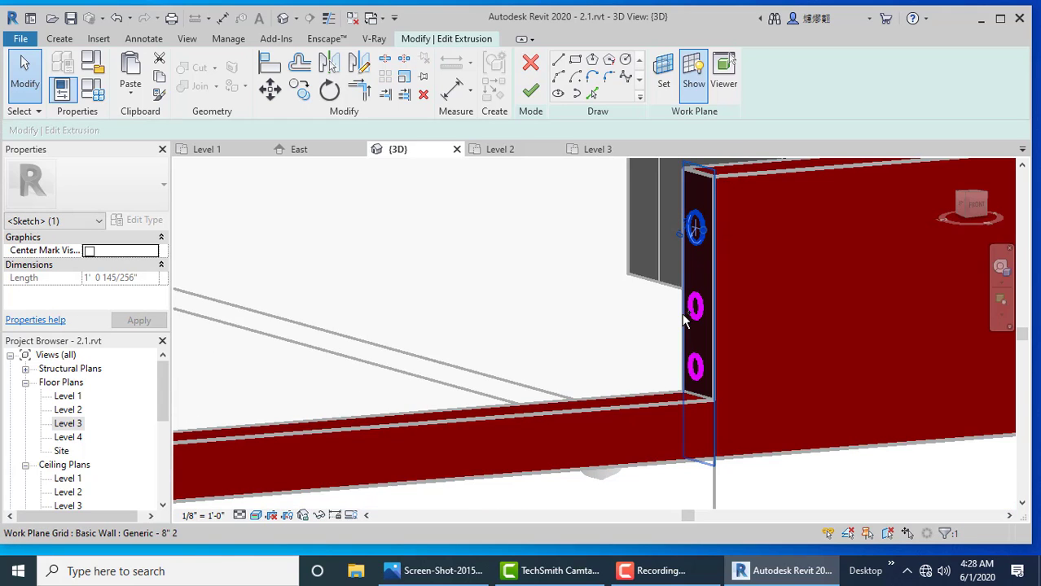
left_click(592, 291)
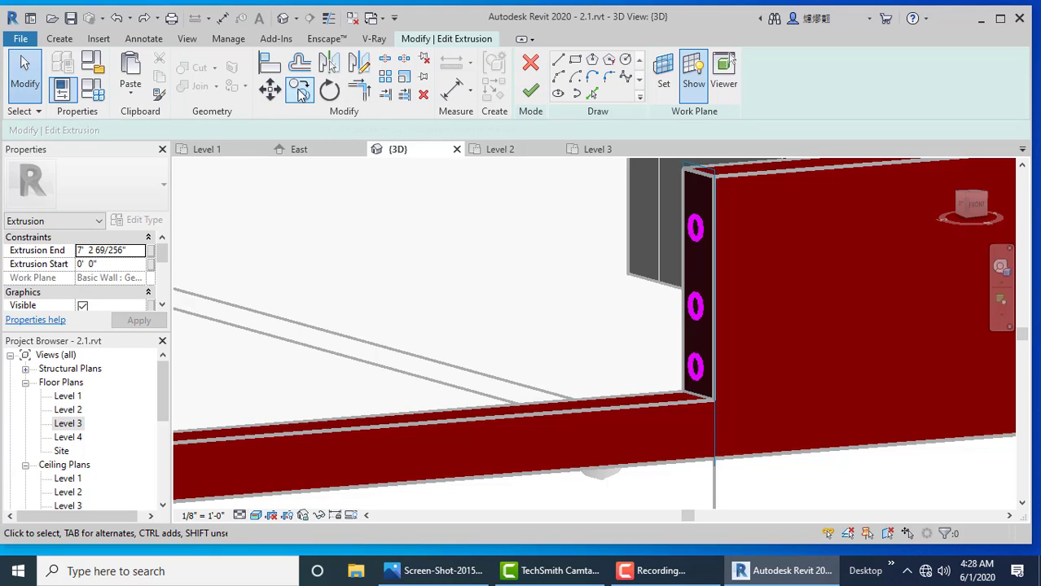
Step: Move the middle rail circle higher on the wall end
left_click(272, 91)
scroll(702, 232, "up", 2)
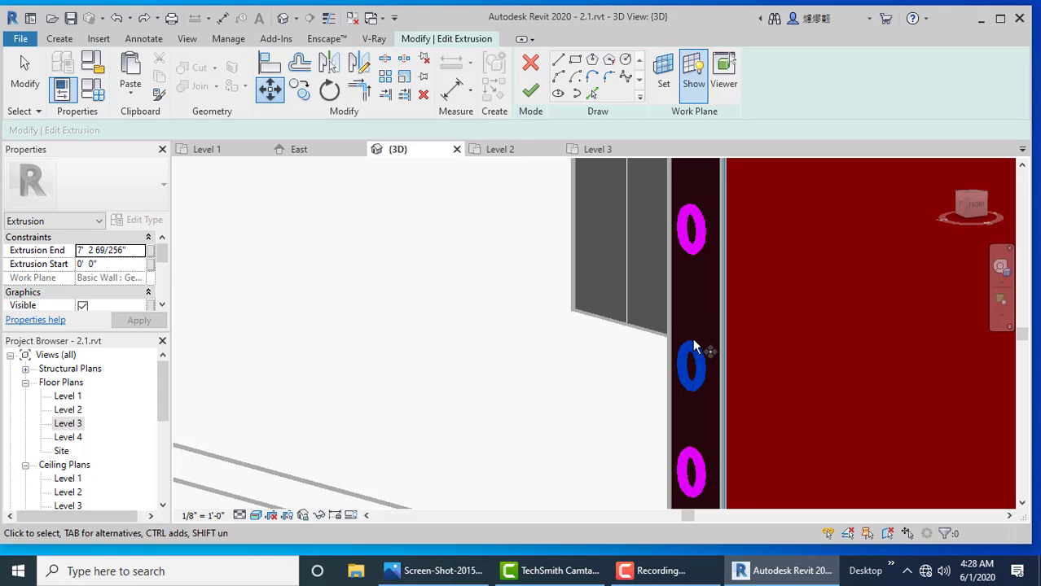
left_click(695, 353)
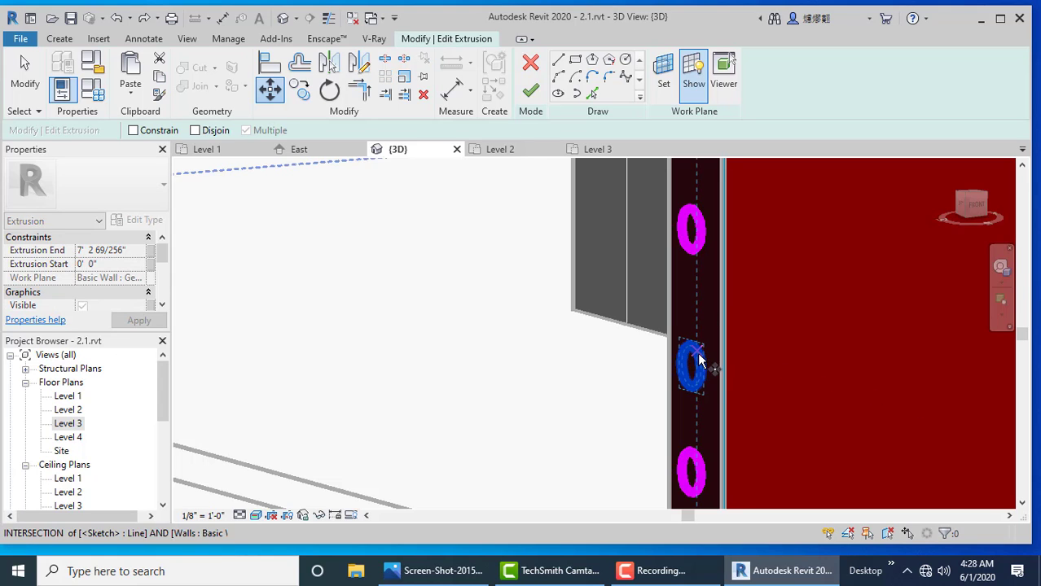
left_click(699, 355)
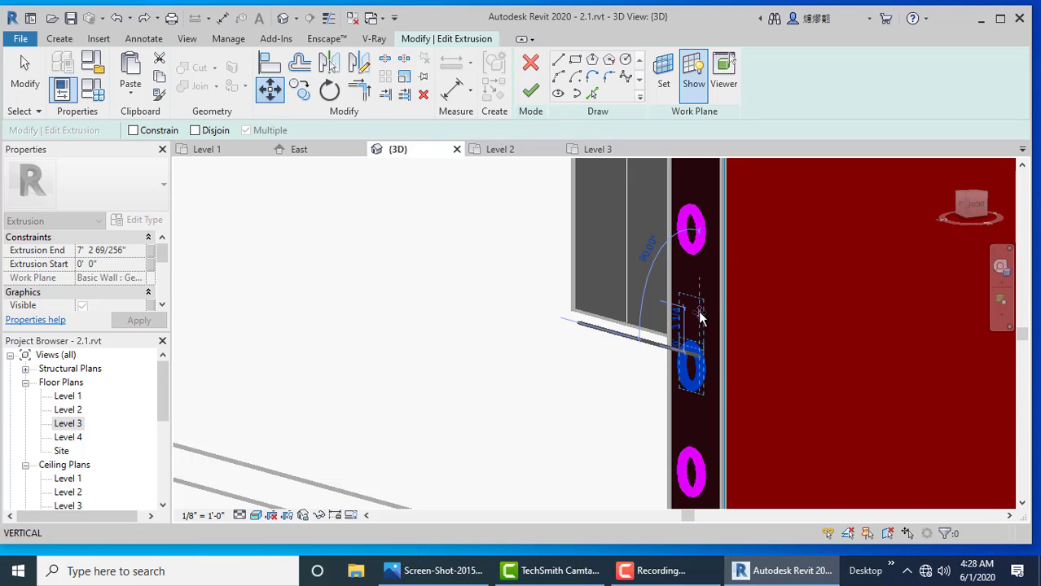
left_click(698, 319)
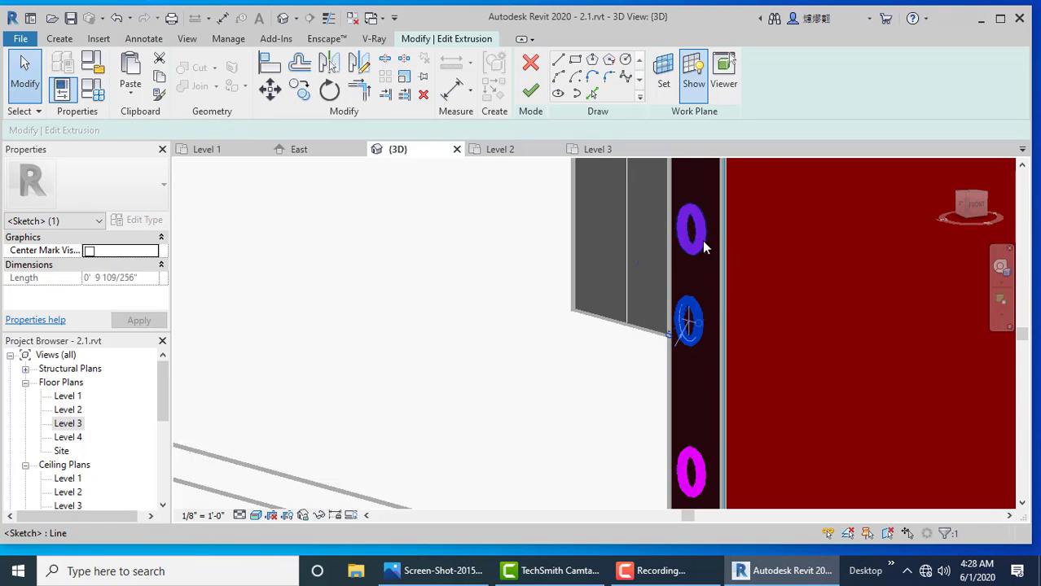
scroll(673, 251, "down", 3)
Step: Move the top circle near the parapet top, raise the bottom circle slightly, and finish the model
key("m")
key("v")
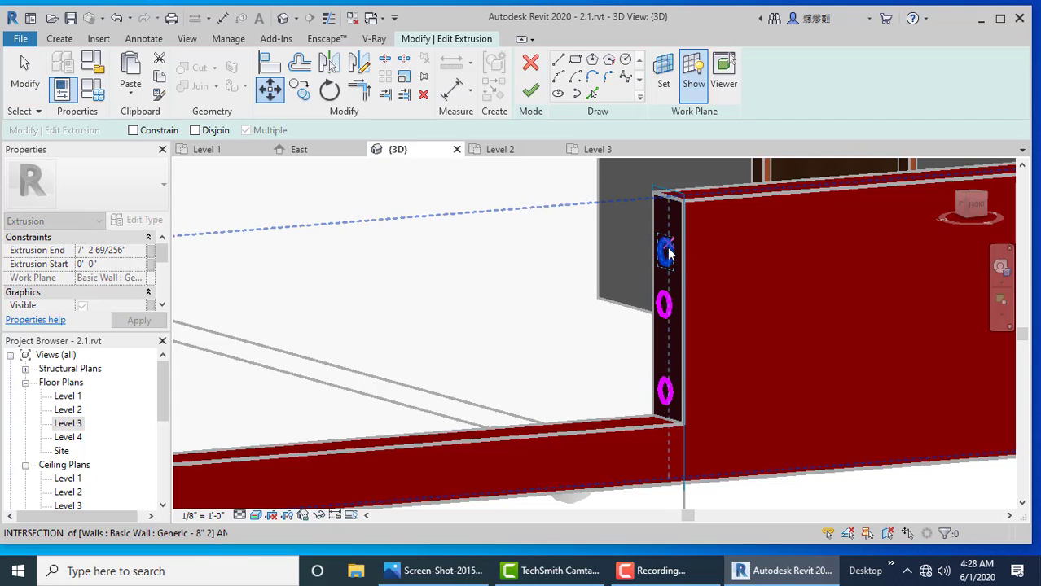
left_click(666, 254)
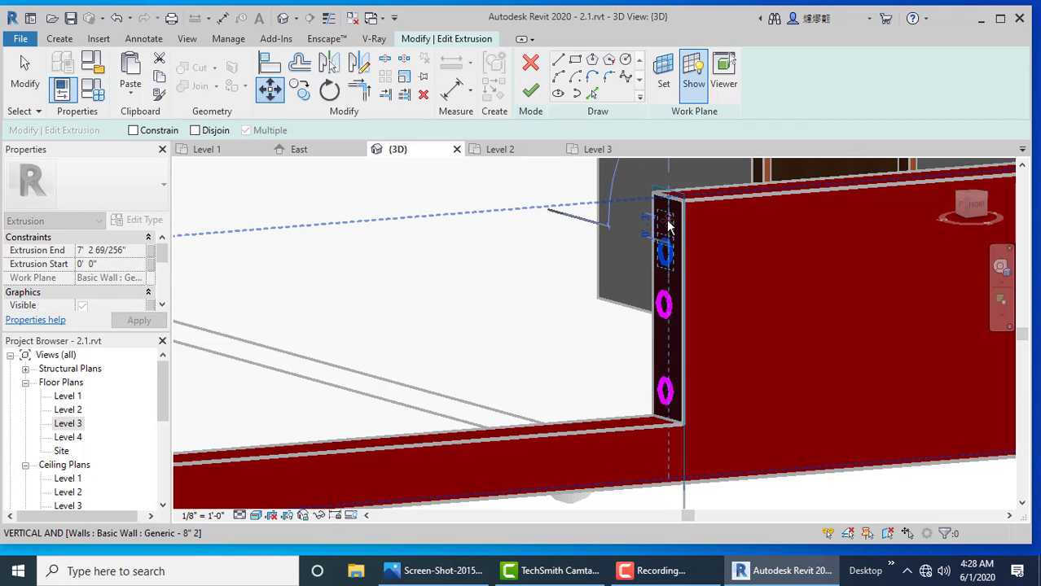
left_click(666, 224)
key("Escape")
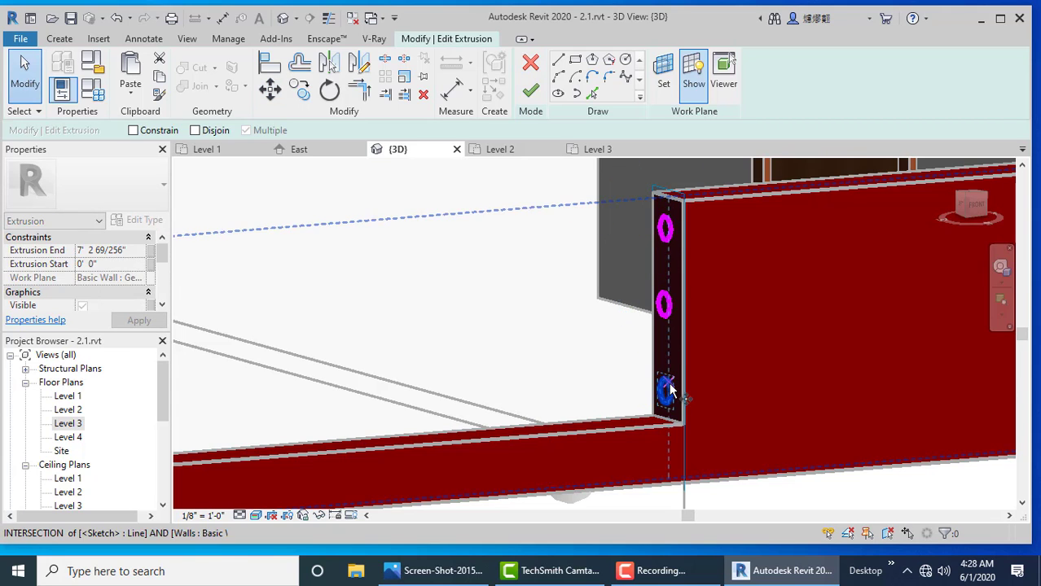
key("m")
key("v")
left_click(668, 390)
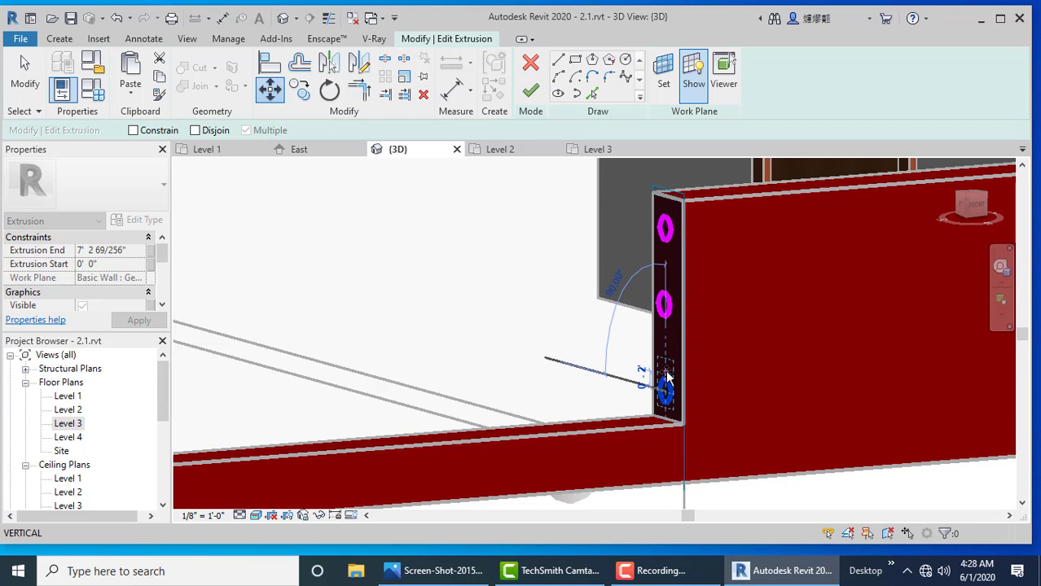
left_click(665, 374)
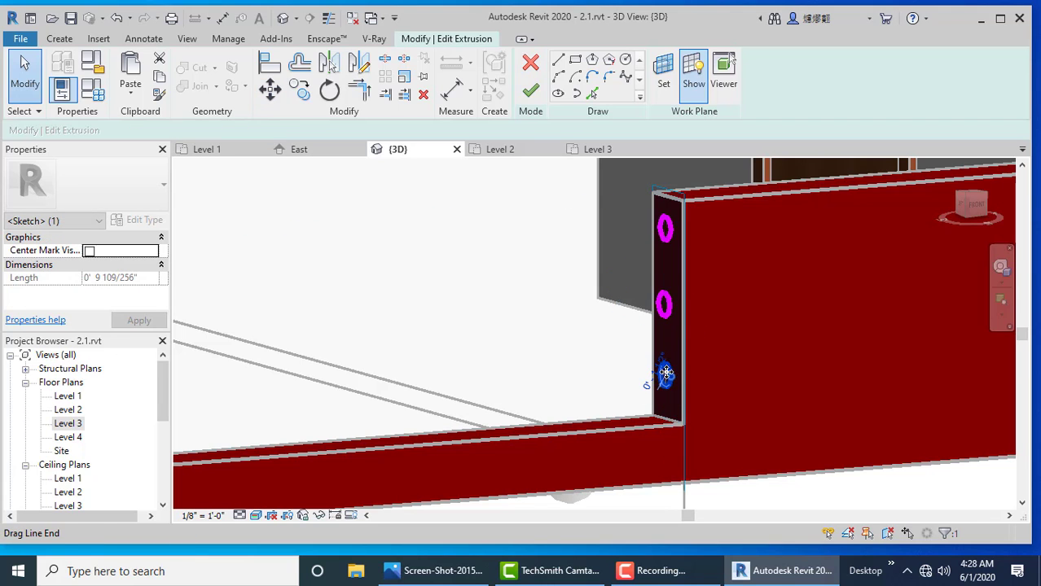
left_click(530, 91)
scroll(706, 330, "down", 3)
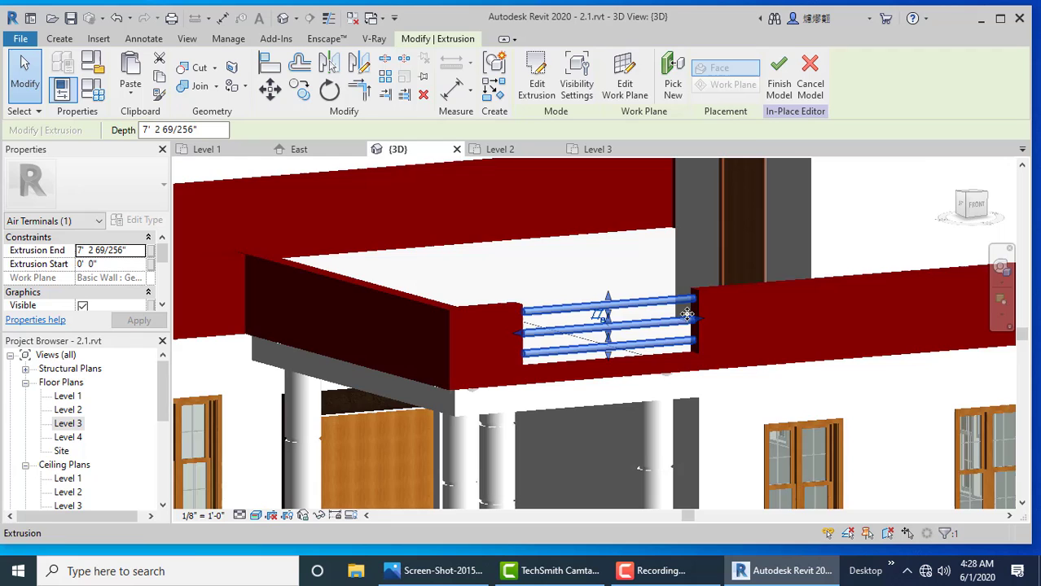
left_click(780, 88)
Step: Open the Level 1 floor plan
scroll(508, 332, "down", 5)
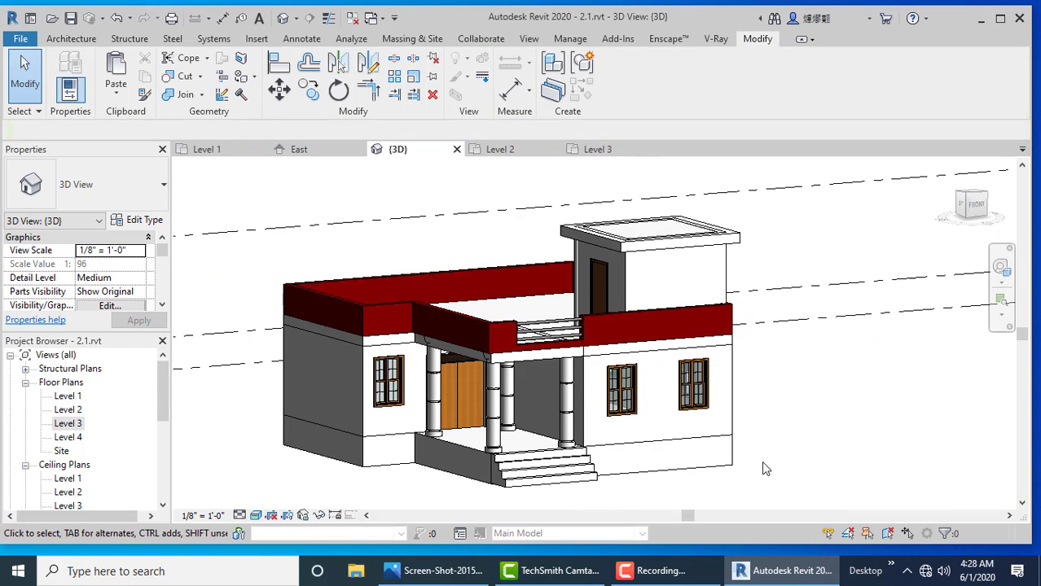
middle_click_drag(764, 470, 727, 448, "shift")
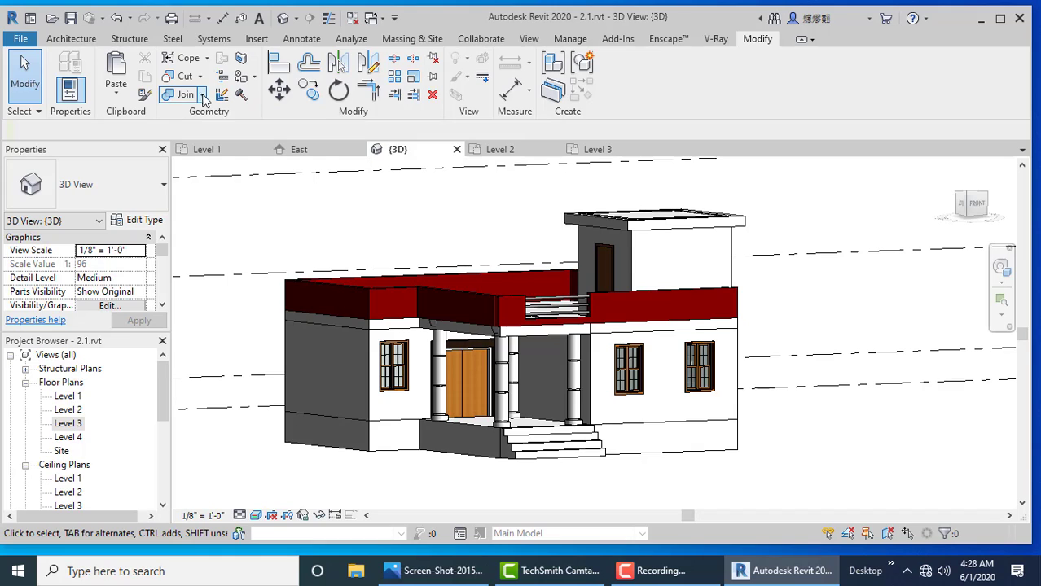
left_click(75, 400)
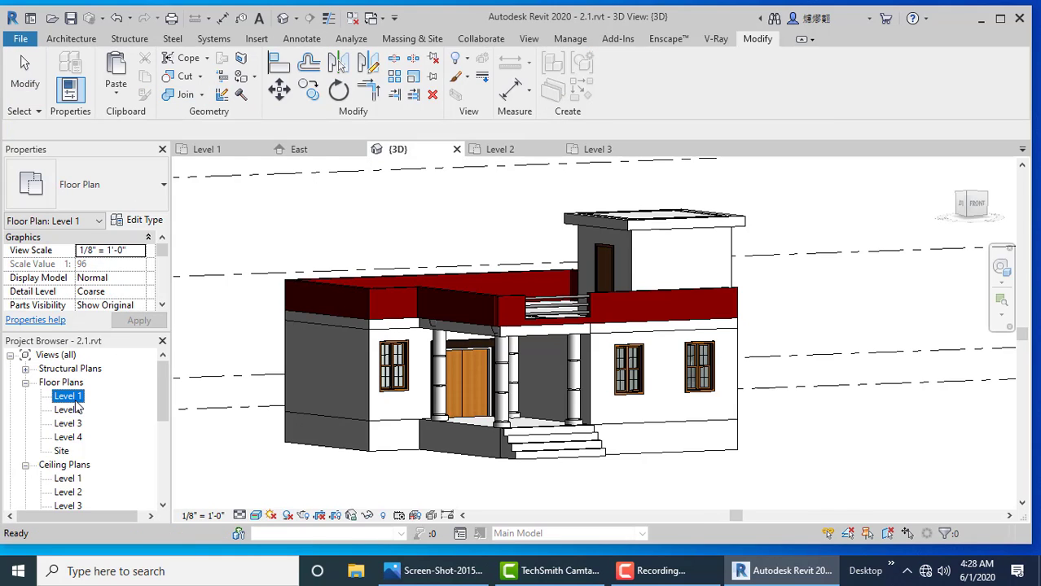
double_click(75, 400)
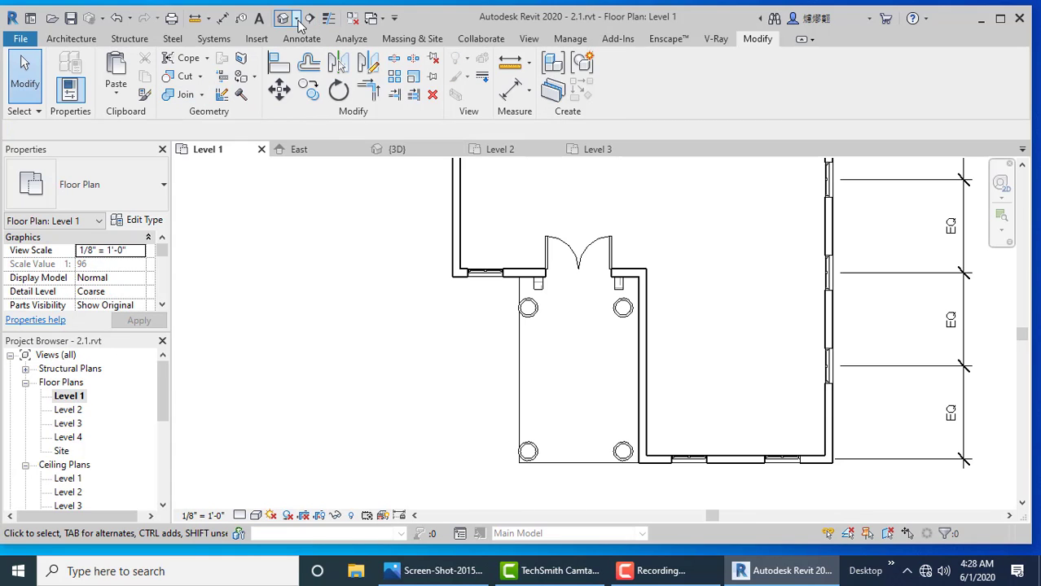
Step: Place a perspective camera below-left of the house, aimed at the house
left_click(297, 20)
left_click(310, 54)
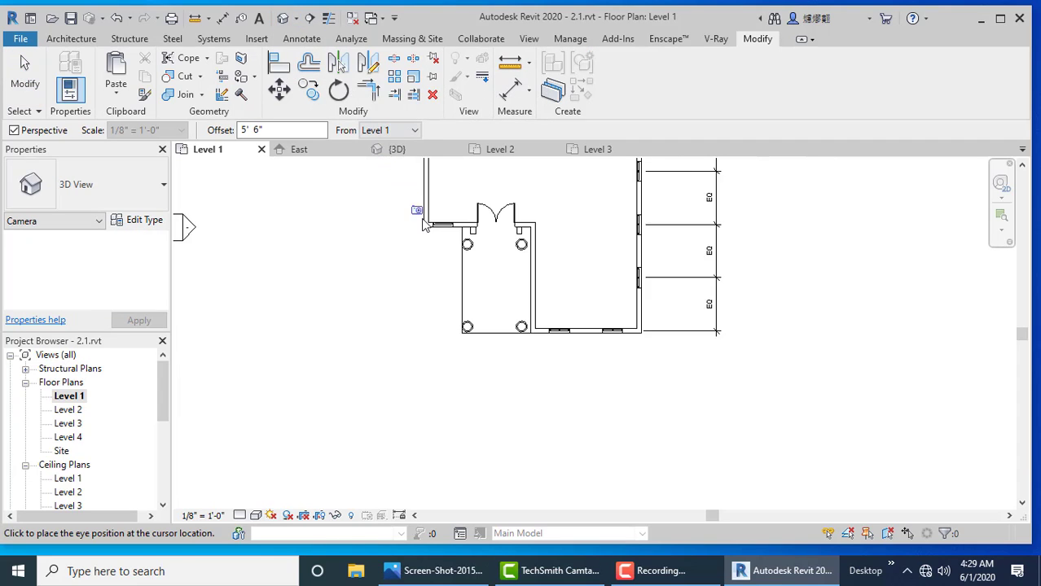
scroll(423, 225, "down", 2)
left_click(224, 404)
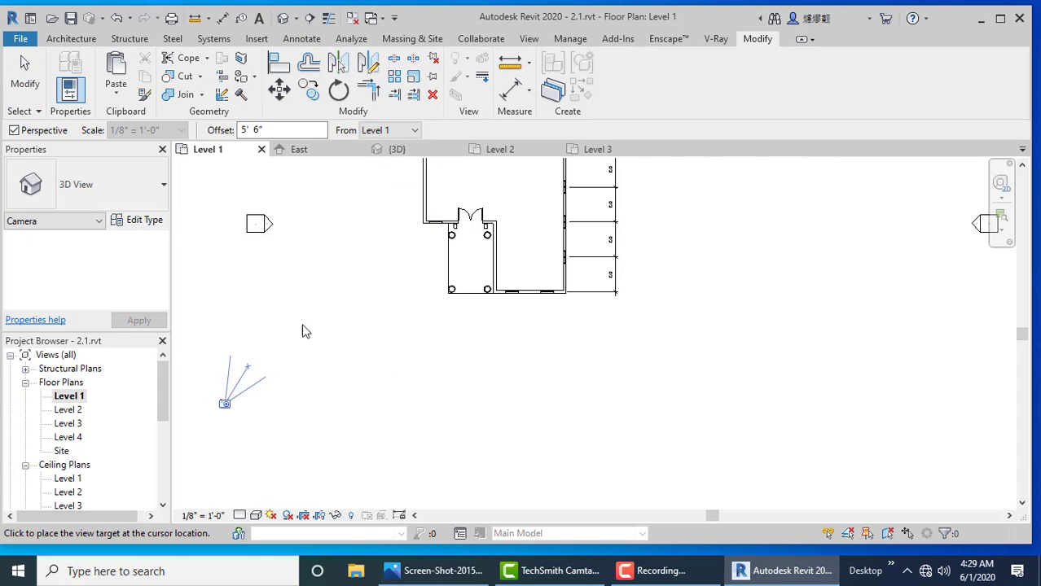
left_click(441, 249)
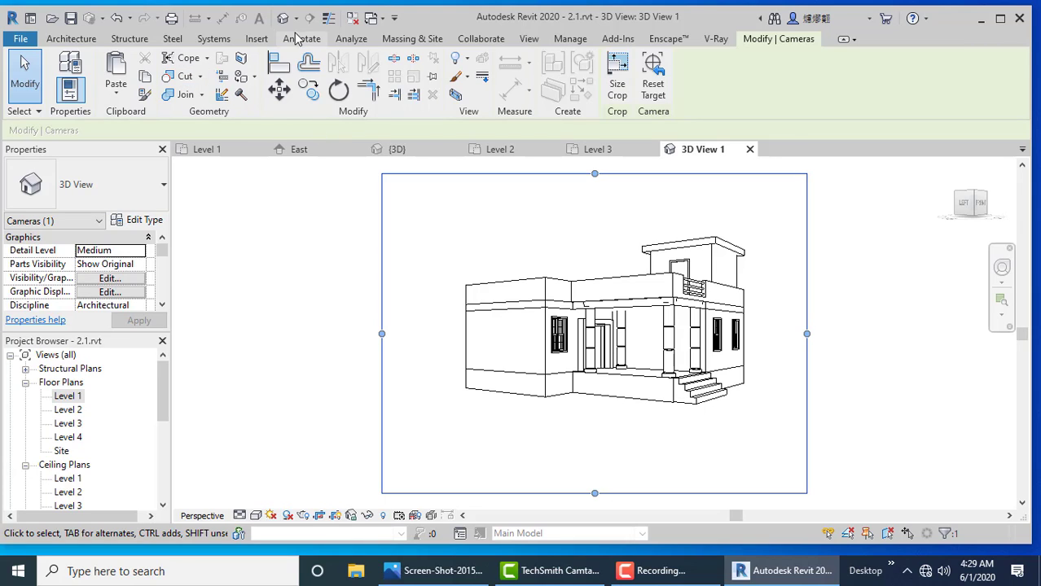
Step: Shade 3D View 1 in colour and set V-Ray render quality to Very High
left_click(716, 39)
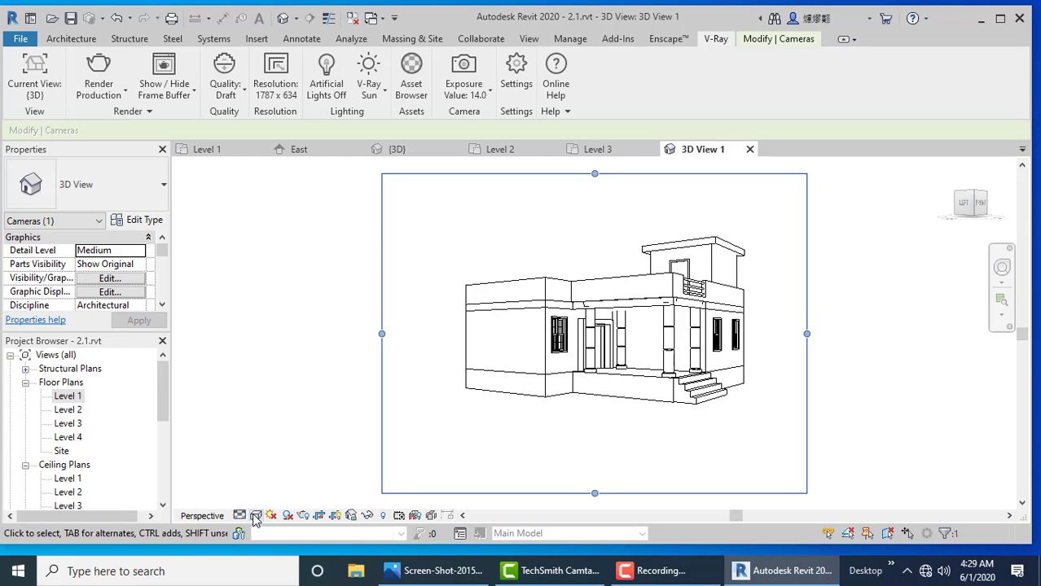
left_click(255, 516)
left_click(300, 484)
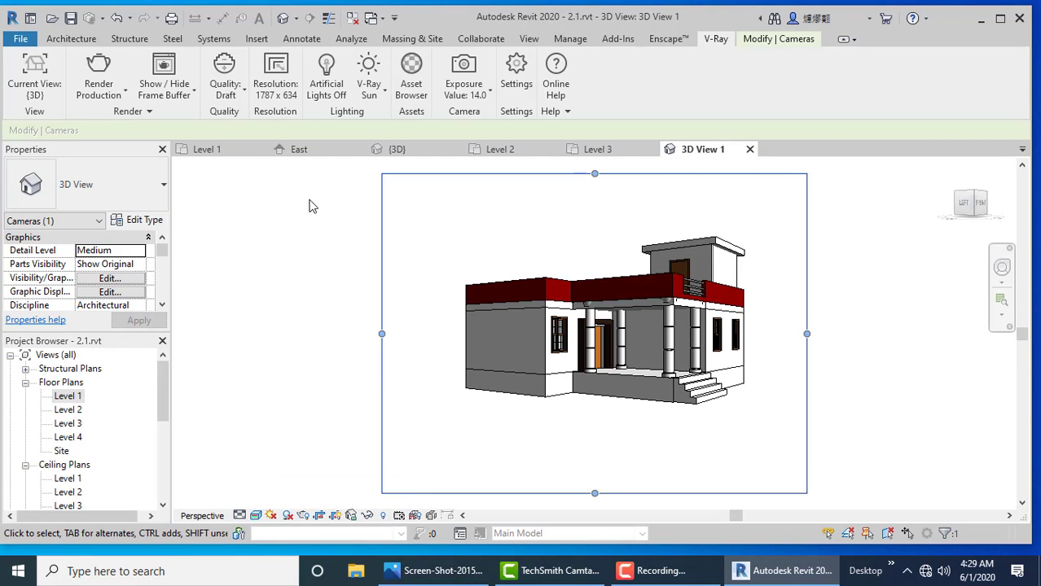
left_click(112, 98)
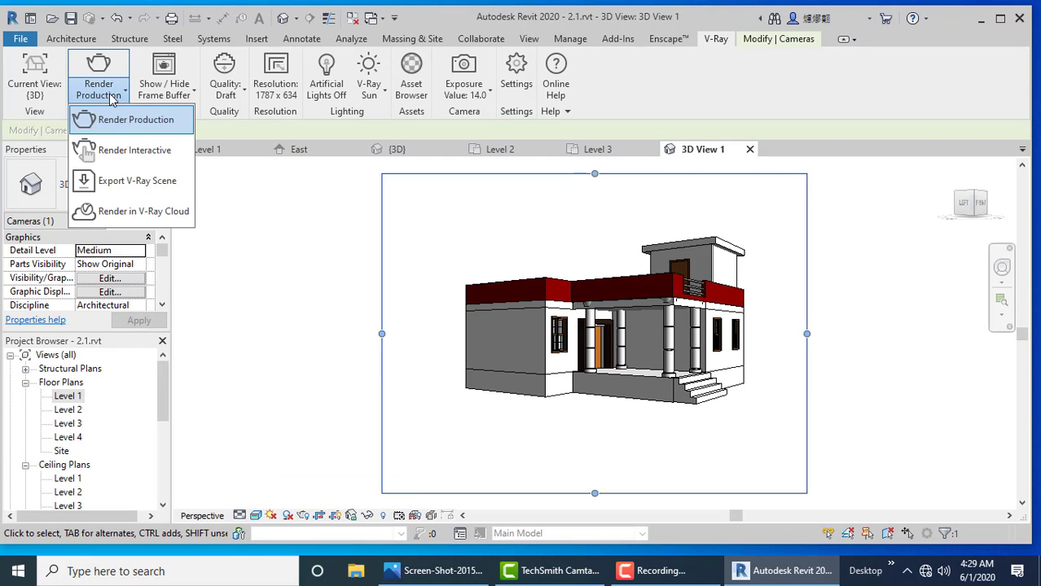
left_click(231, 220)
left_click(239, 99)
left_click(234, 194)
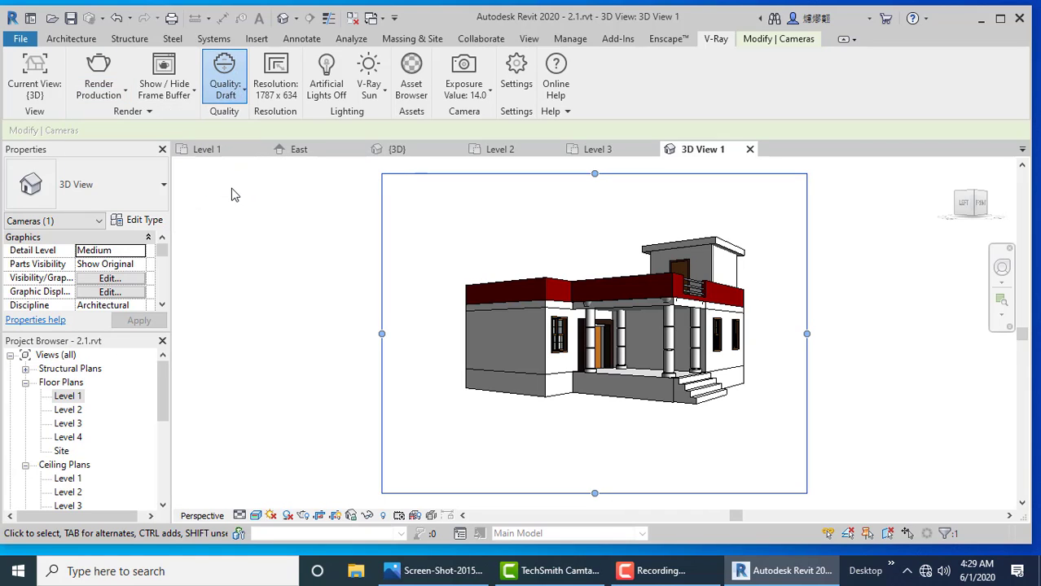
Step: Light the scene with V-Ray Sun using the Revit background at brightness 25
left_click(388, 97)
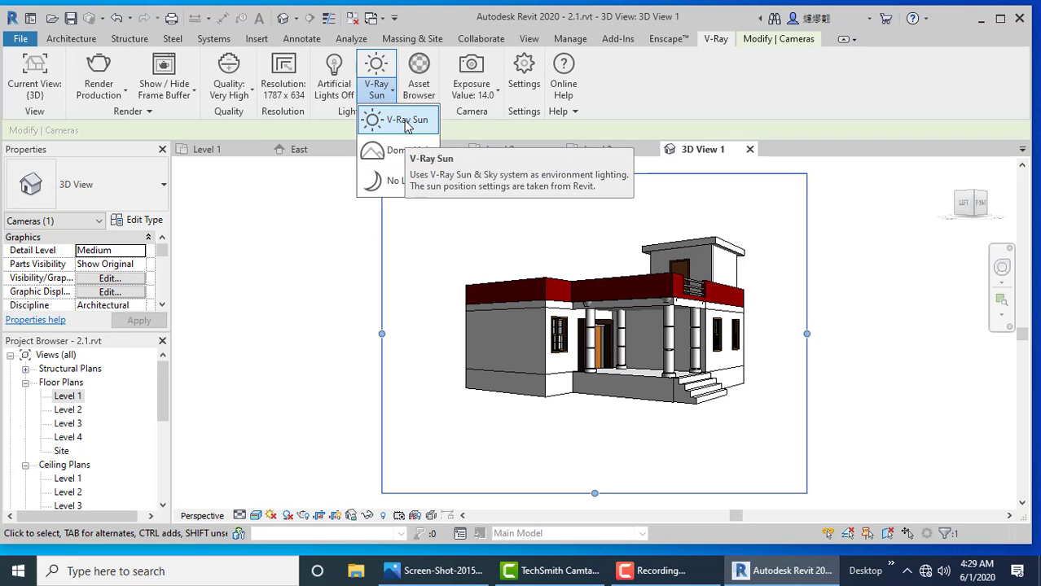
left_click(406, 122)
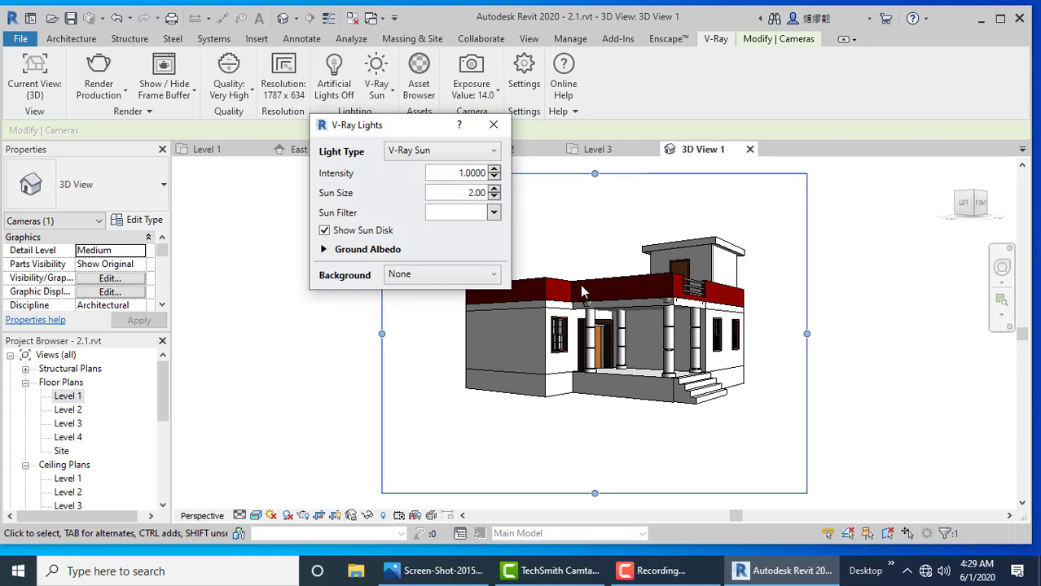
left_click(460, 282)
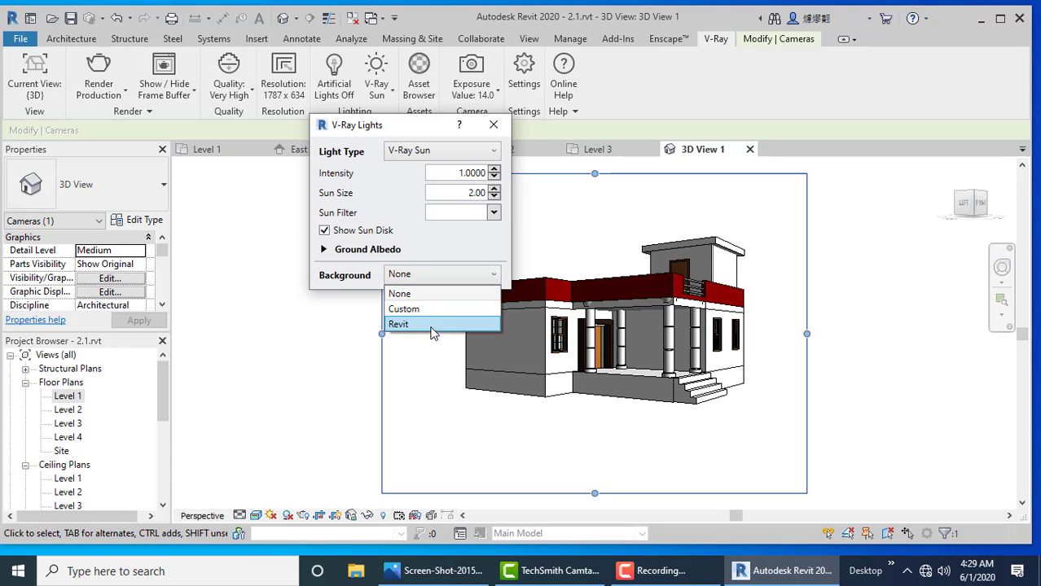
left_click(398, 324)
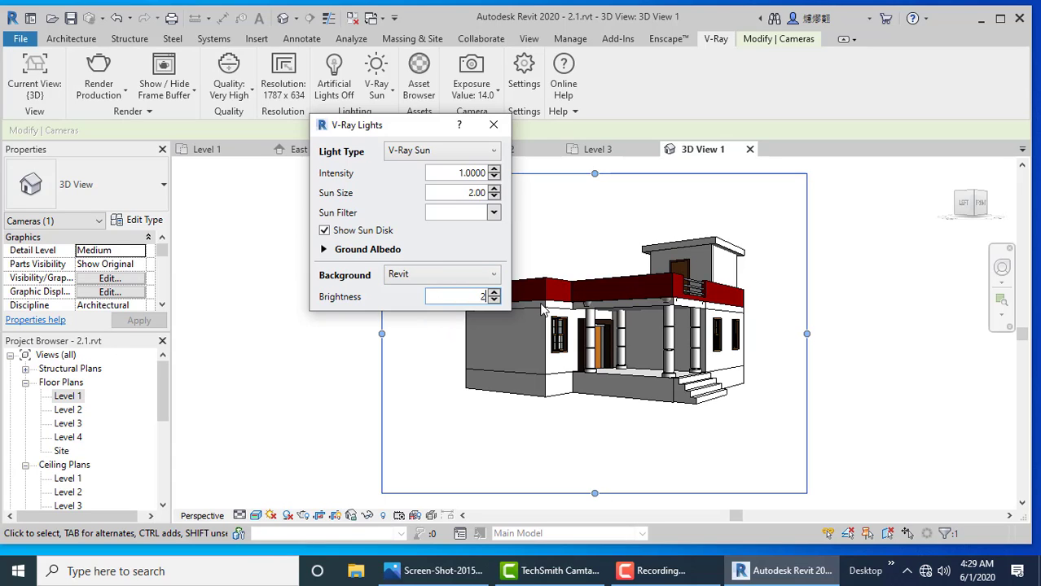
Step: Keep Draft render quality and set the rendering background style to Image
left_click(301, 517)
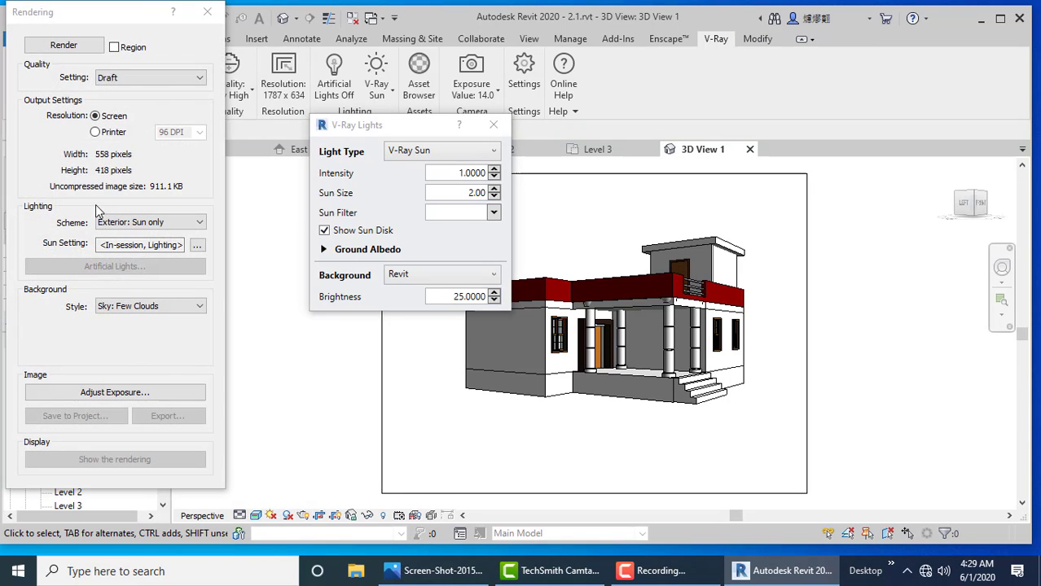
left_click(113, 81)
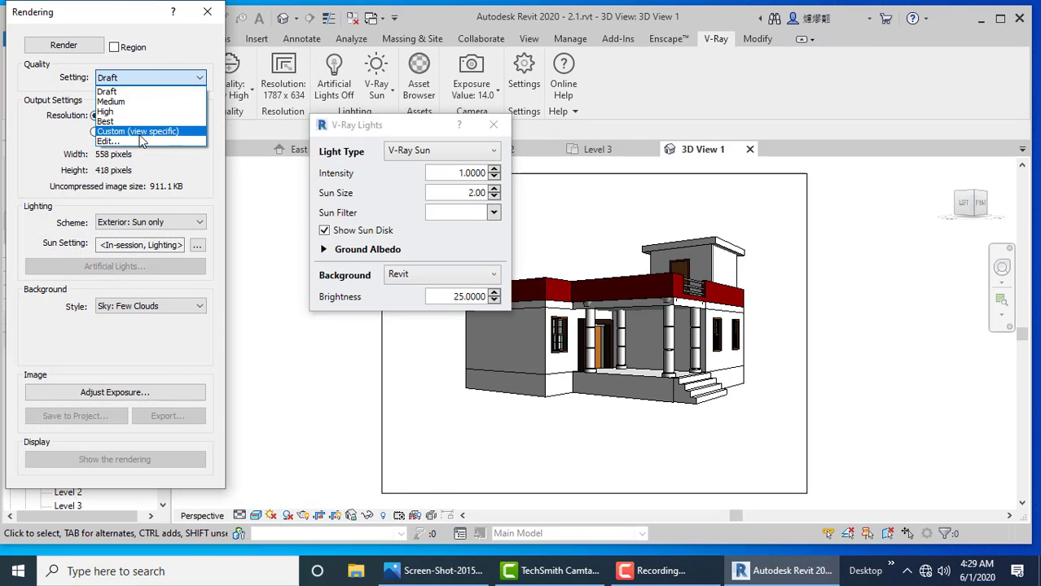
left_click(38, 166)
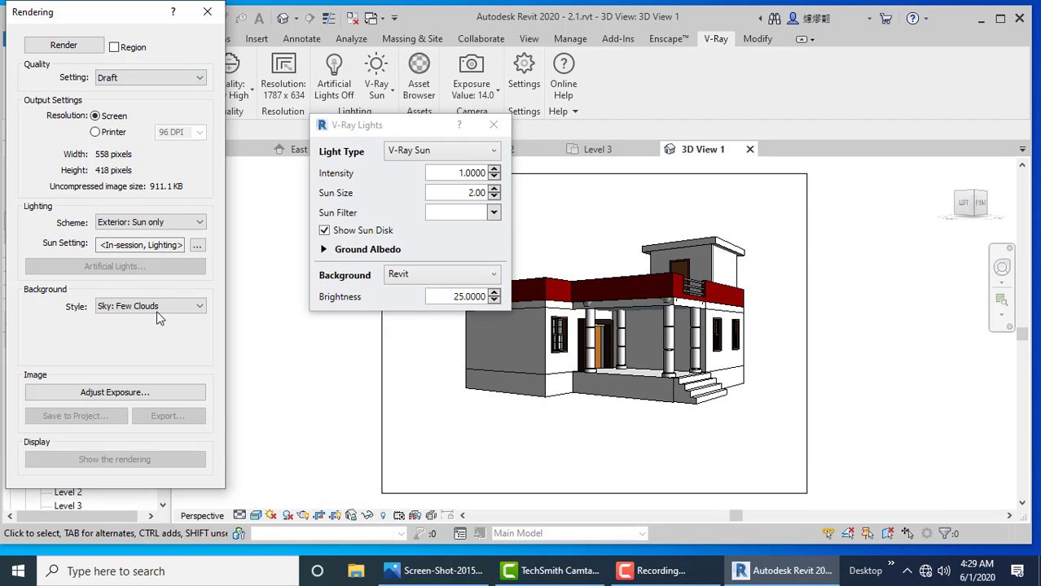
left_click(156, 308)
left_click(153, 381)
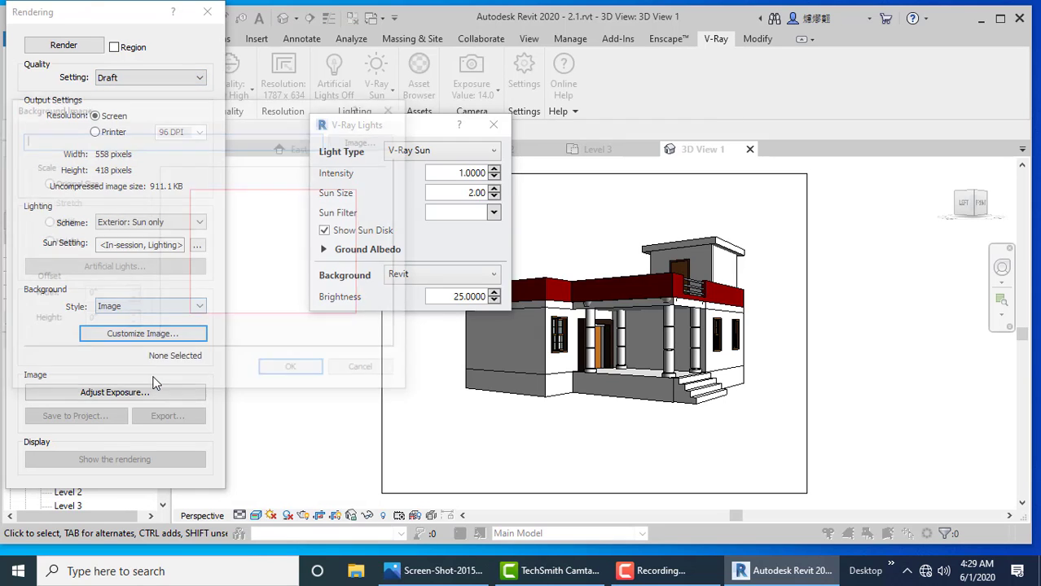
Step: Choose Desktop\texture\bg\yellow_field.jpg as the background image and confirm it
left_click(143, 331)
left_click_drag(165, 113, 571, 98)
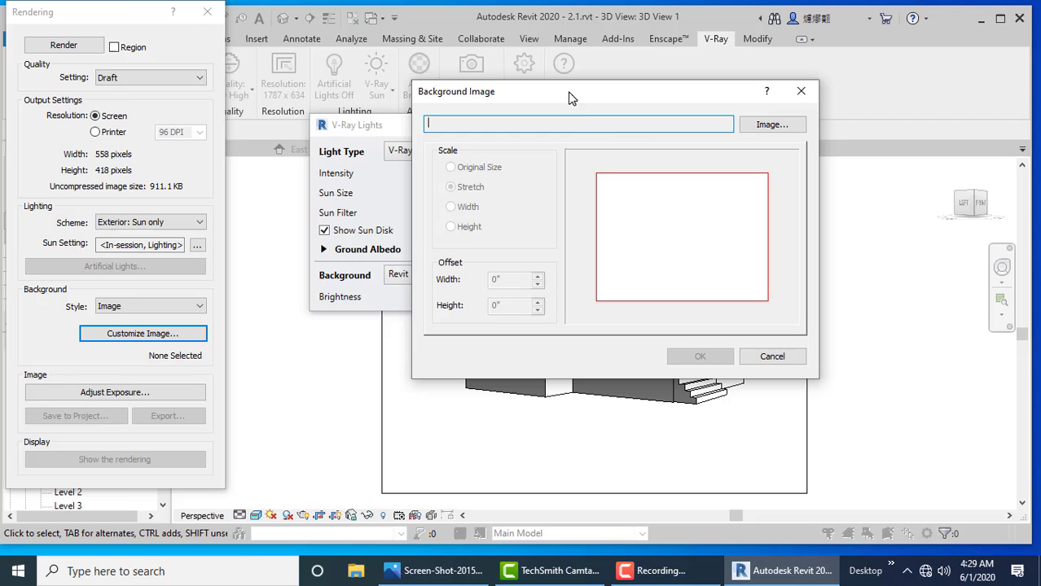
left_click(780, 129)
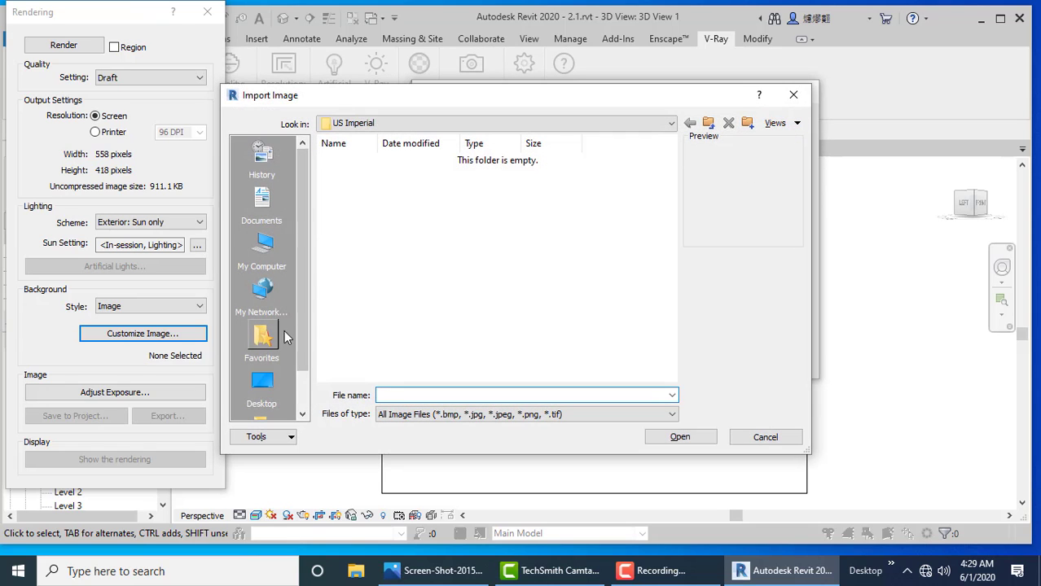
left_click(276, 383)
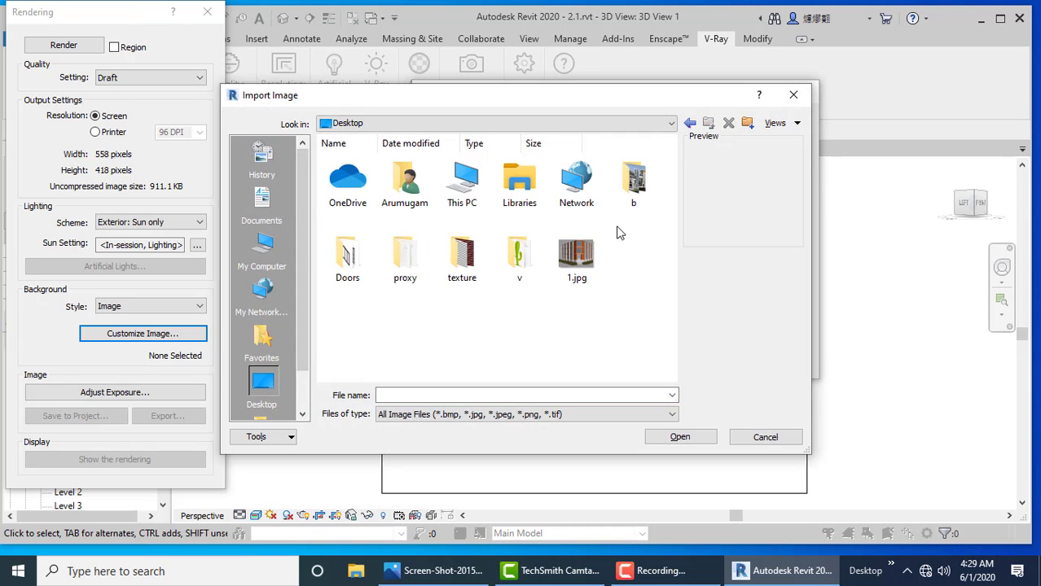
double_click(456, 259)
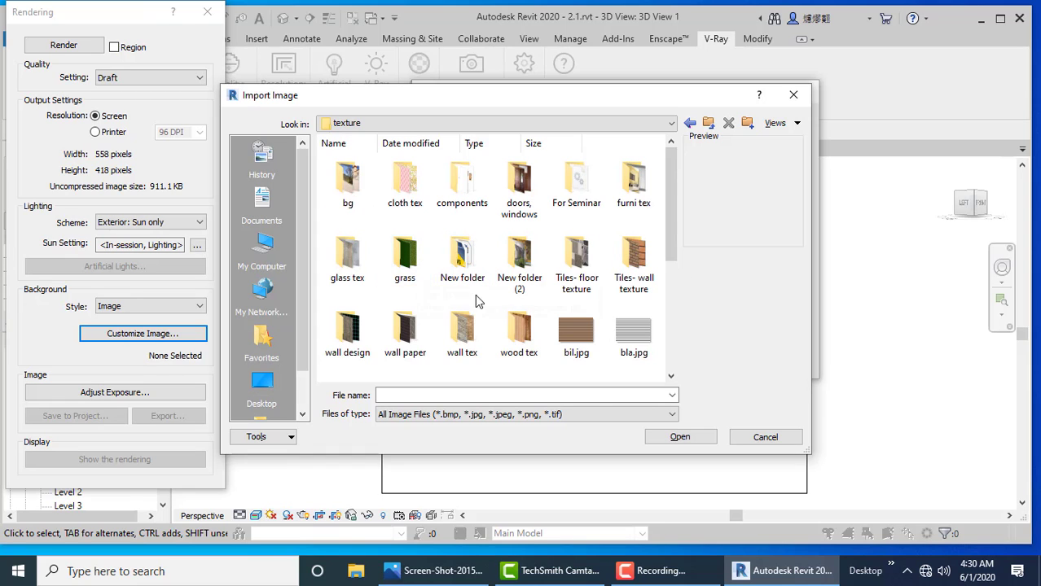
scroll(609, 318, "down", 3)
scroll(602, 316, "up", 2)
scroll(584, 313, "up", 2)
double_click(350, 183)
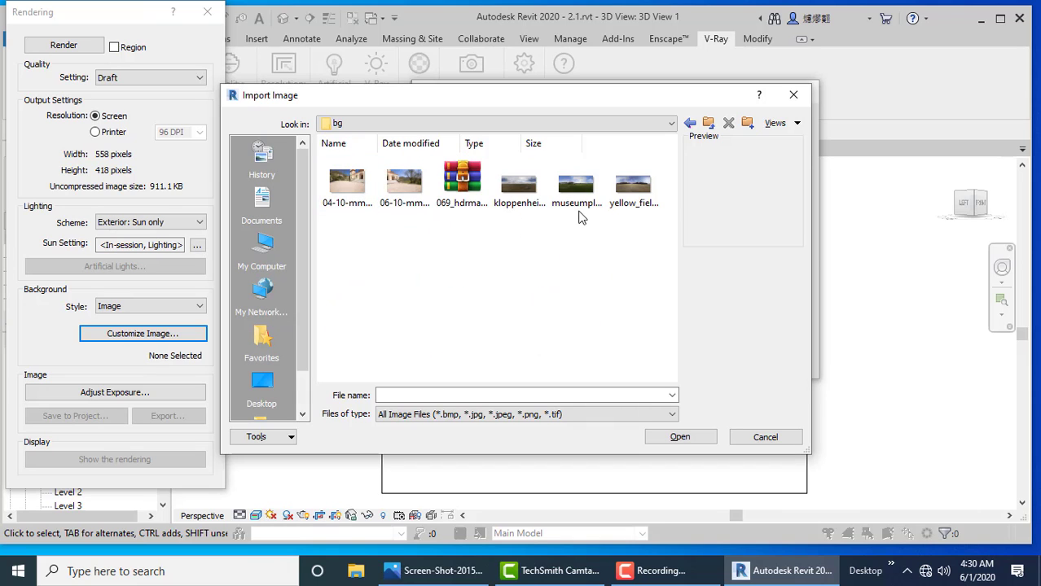
double_click(633, 192)
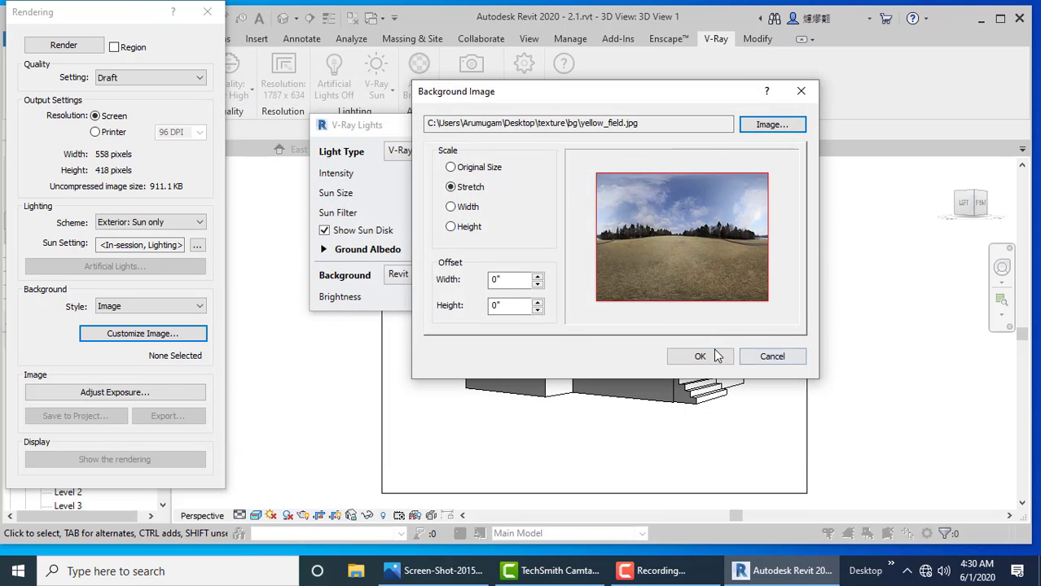
left_click(700, 356)
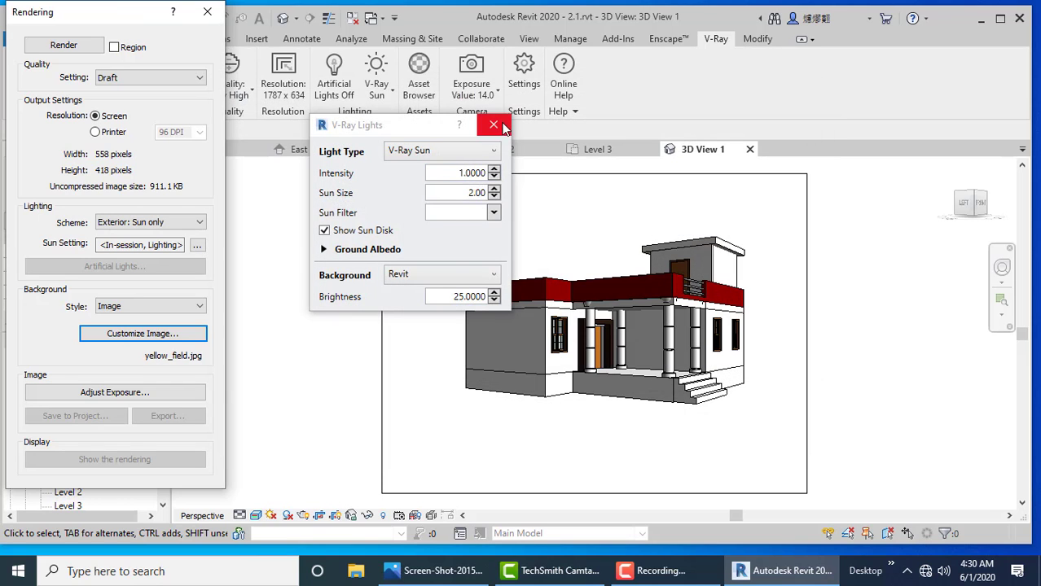
Step: Close the Rendering and V-Ray Lights dialogs, then production-render 3D View 1 at 845 x 634
left_click(205, 12)
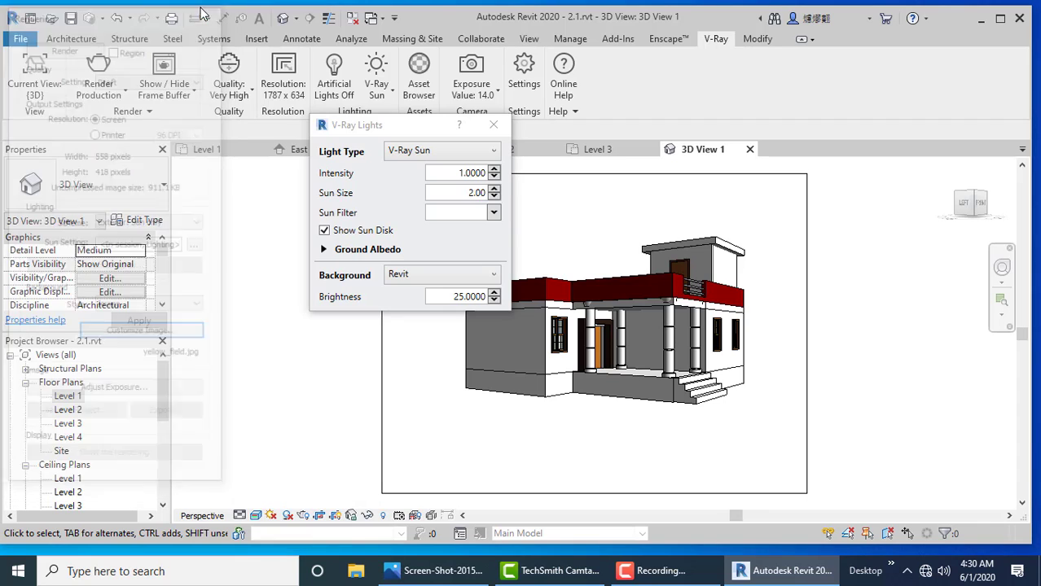
left_click(494, 124)
left_click(102, 97)
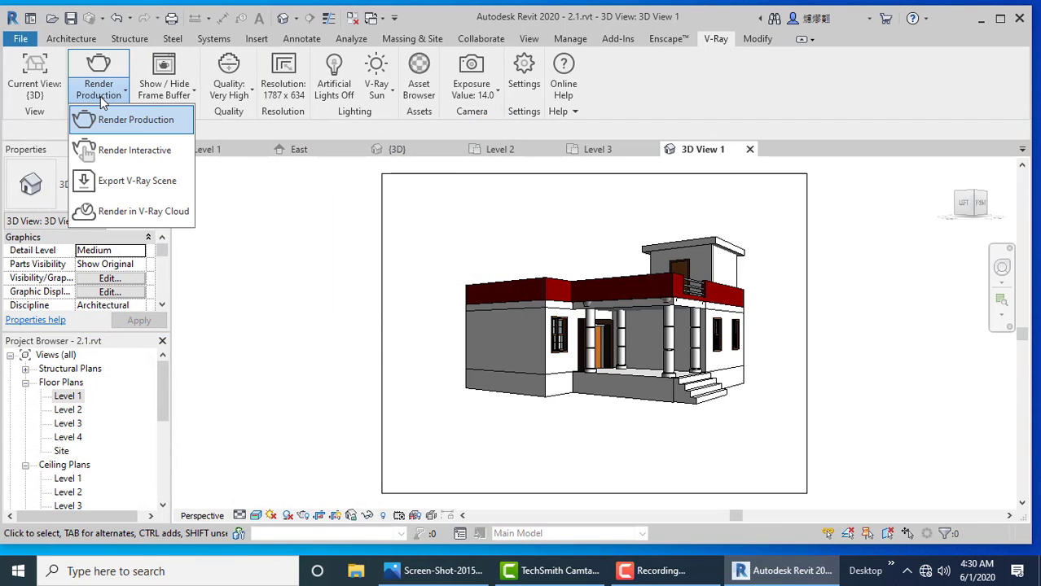
left_click(36, 99)
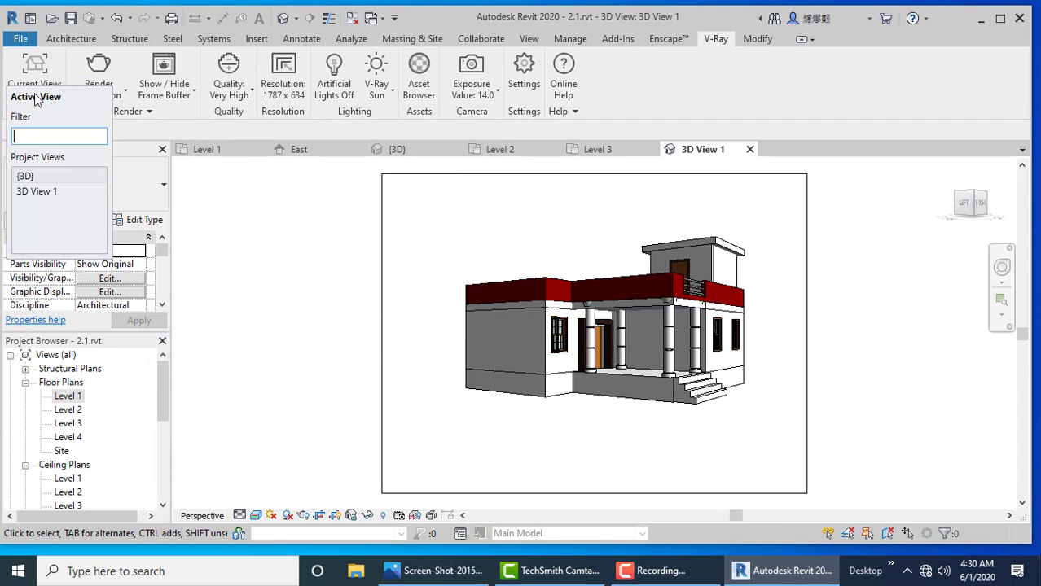
left_click(56, 192)
left_click(102, 96)
left_click(114, 144)
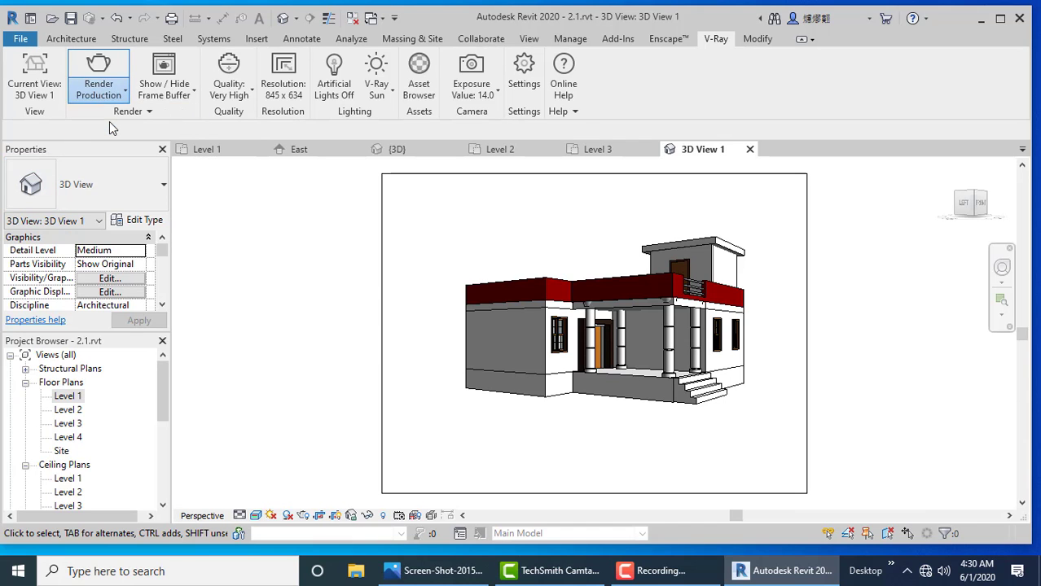